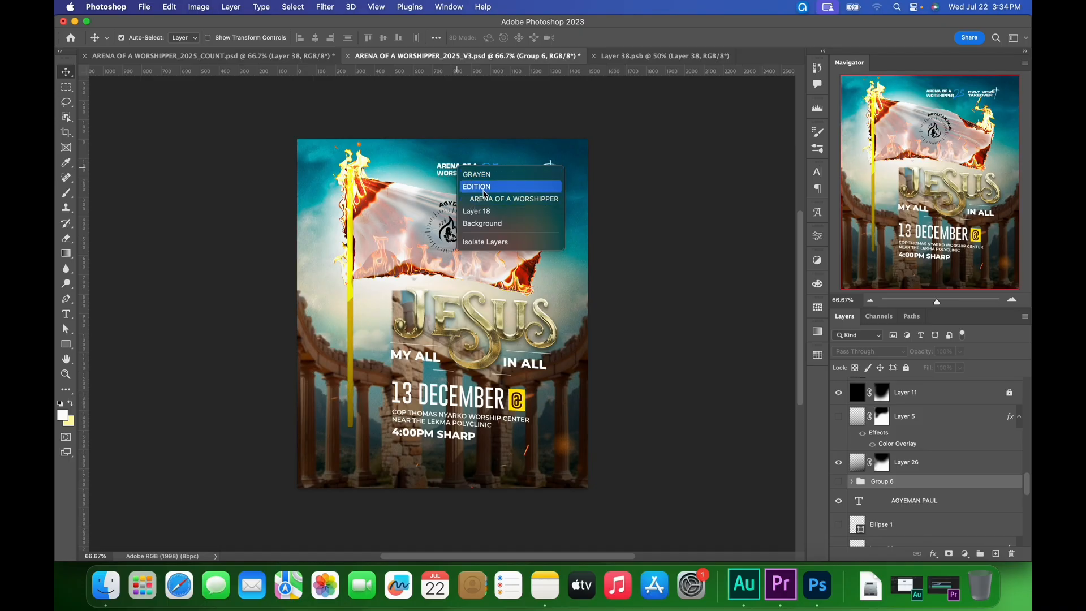
- Move the EDITION and OVER title groups together leftward along the flyer's upper edge, toward the horizontal centre
left_click(484, 194)
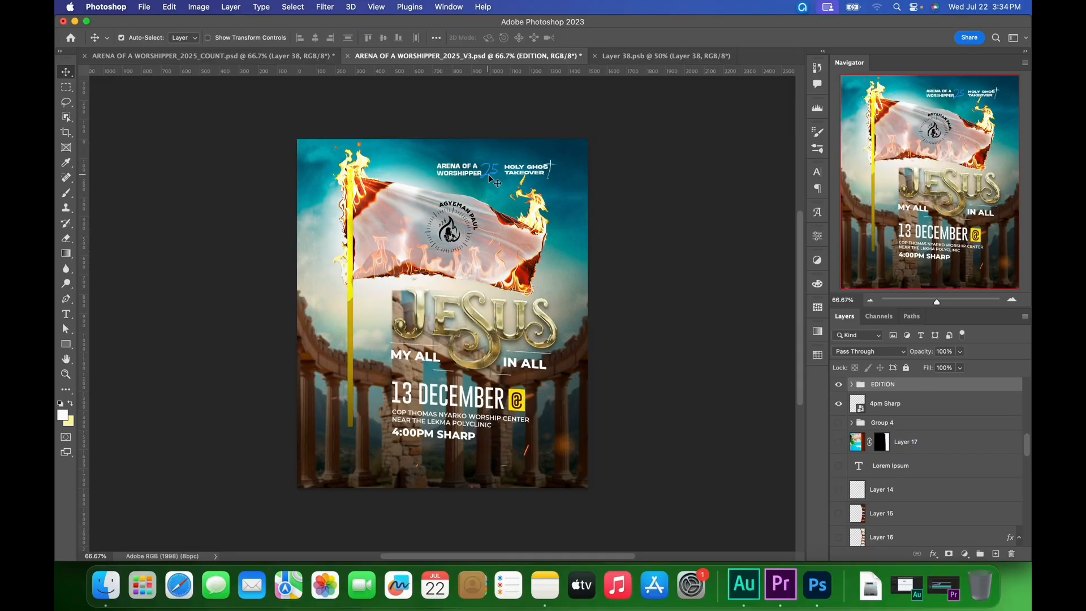
right_click(519, 173)
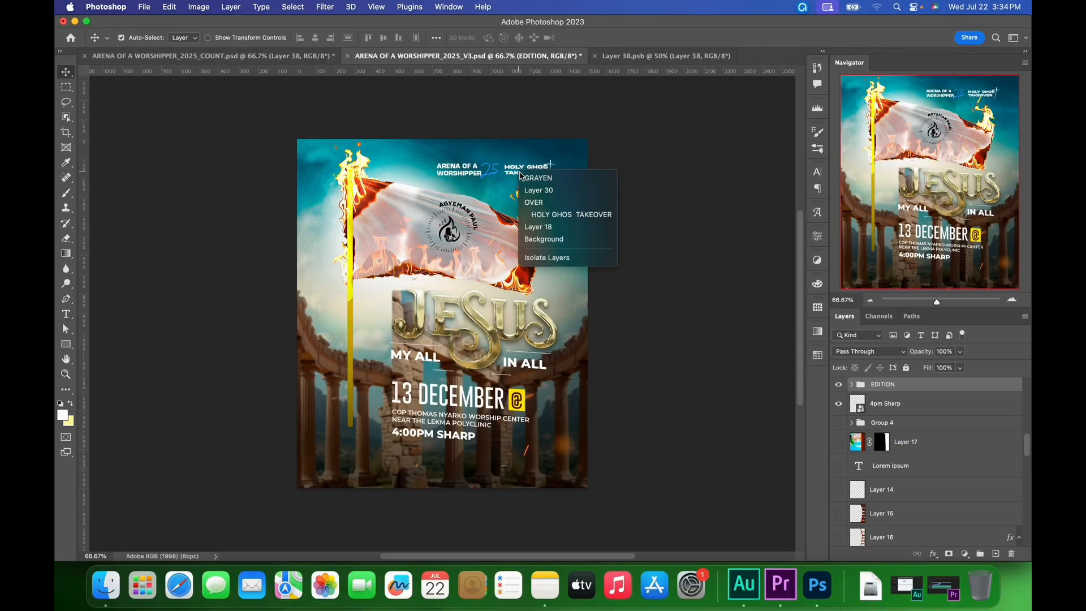
left_click(540, 203)
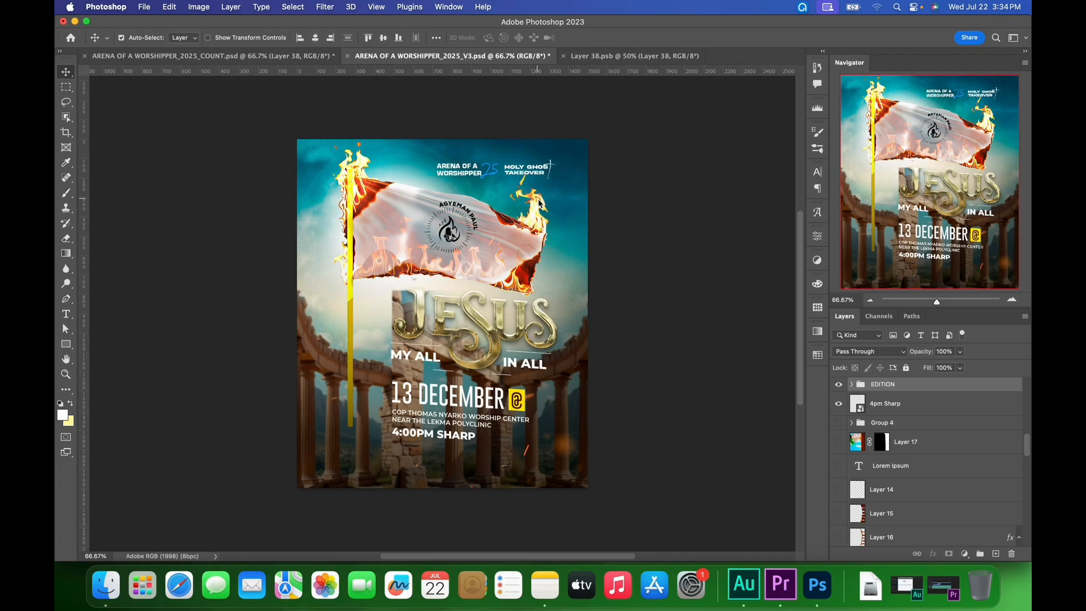
key("shift+Left")
key("shift+Left")
key("shift+Left")
key("shift+Left")
key("shift+Left")
key("shift+Left")
key("shift+Left")
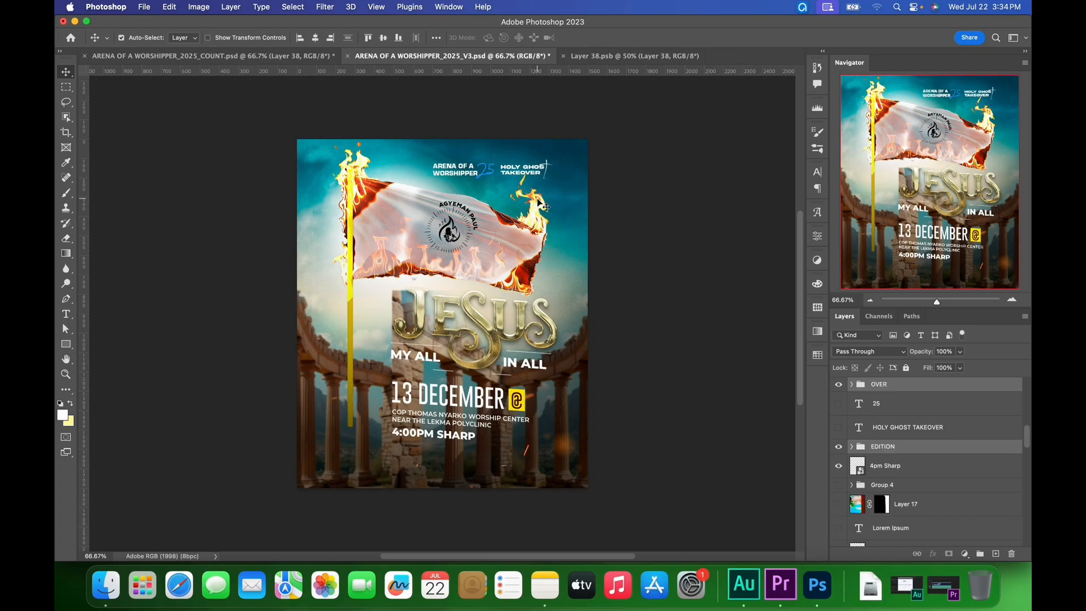
key("shift+Left")
key("shift+Left")
key("shift+Left")
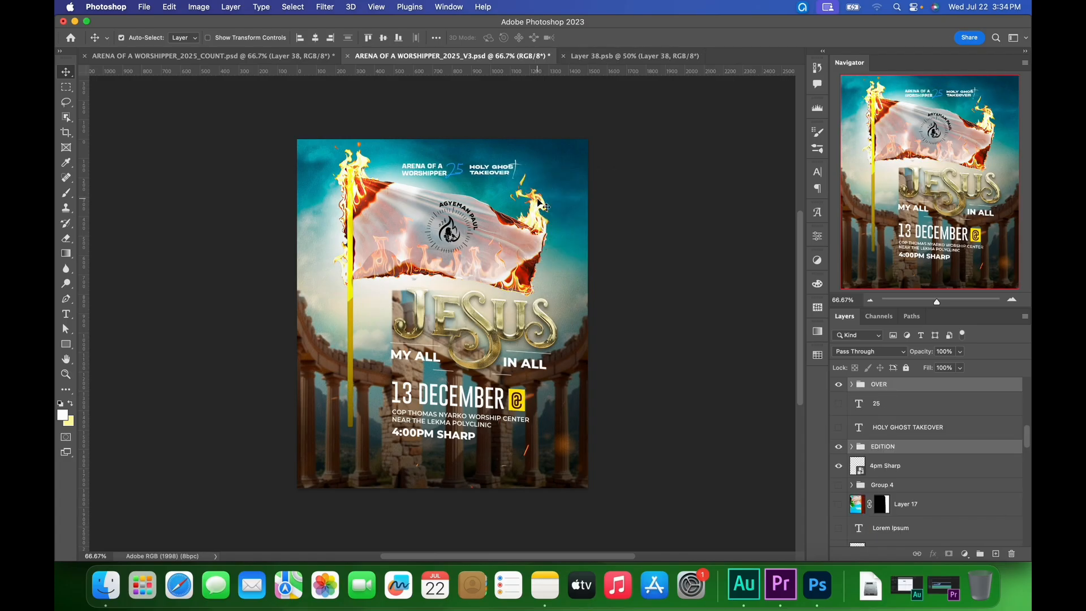
key("Right")
key("Right")
key("Right")
key("Right")
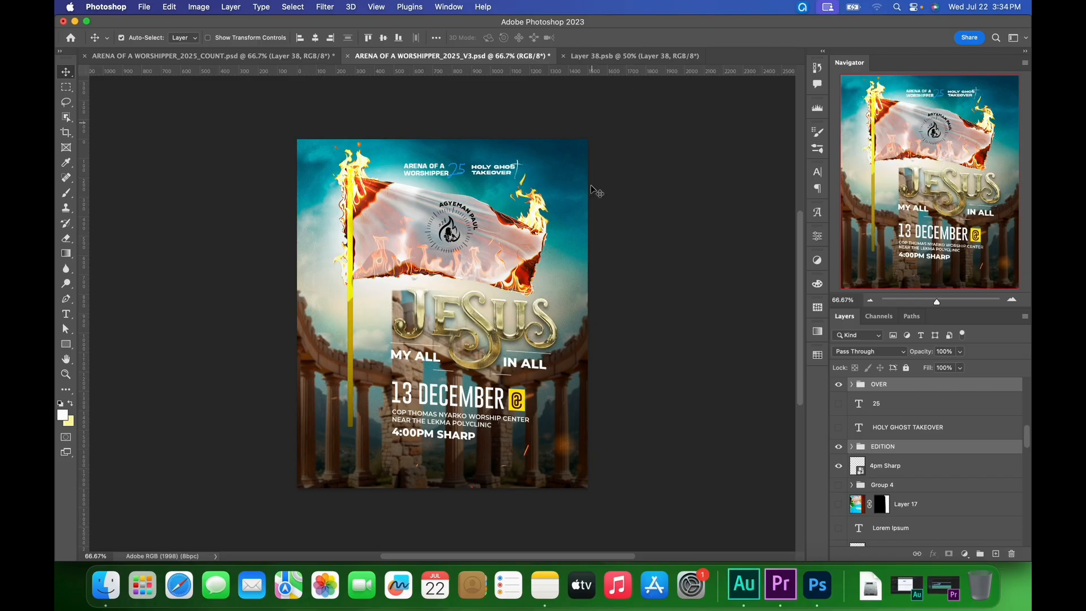
- Scale the FLAG group to about 77% and shift it up and left toward the flyer's left edge
right_click(513, 238)
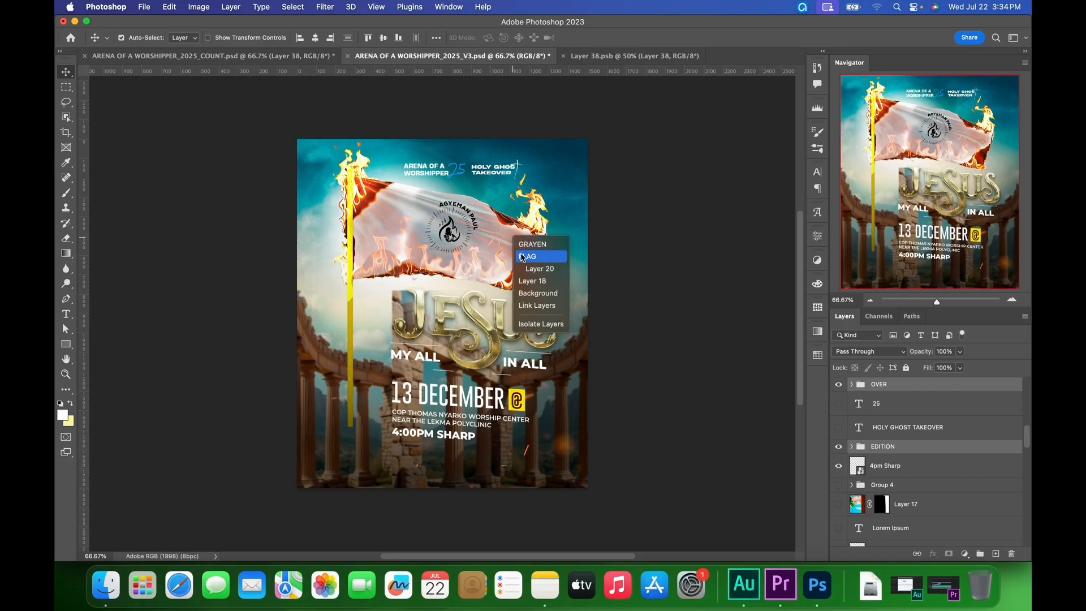
left_click(526, 257)
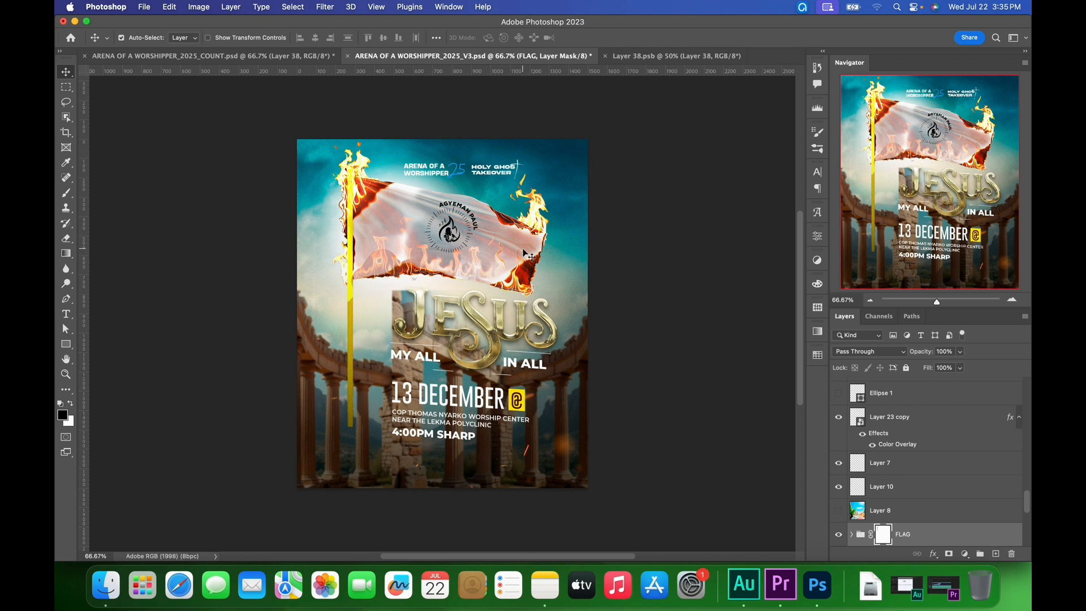
key("super+t")
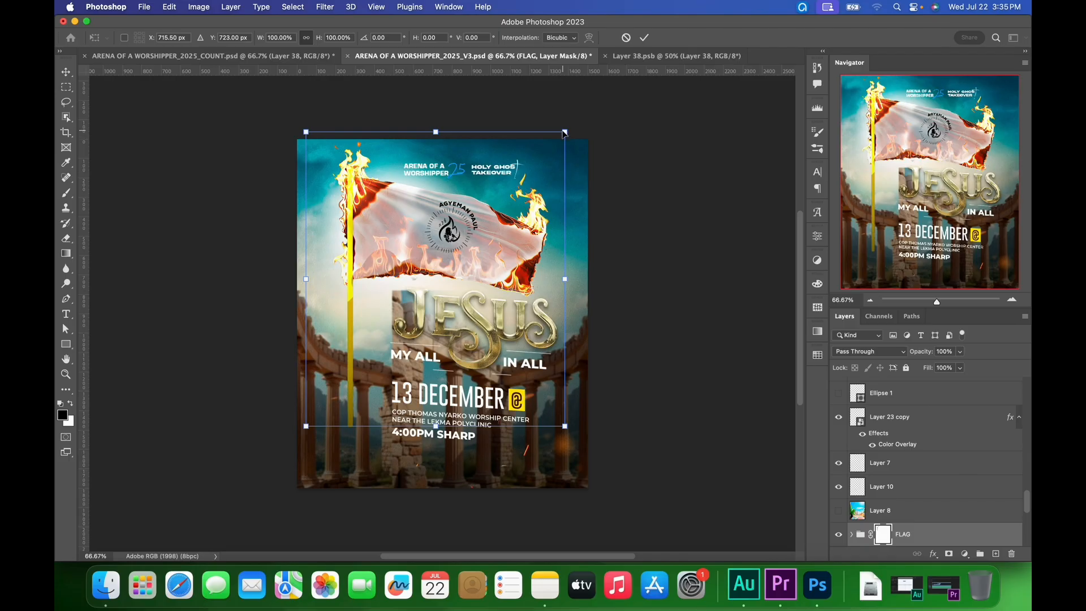
left_click_drag(566, 134, 503, 199)
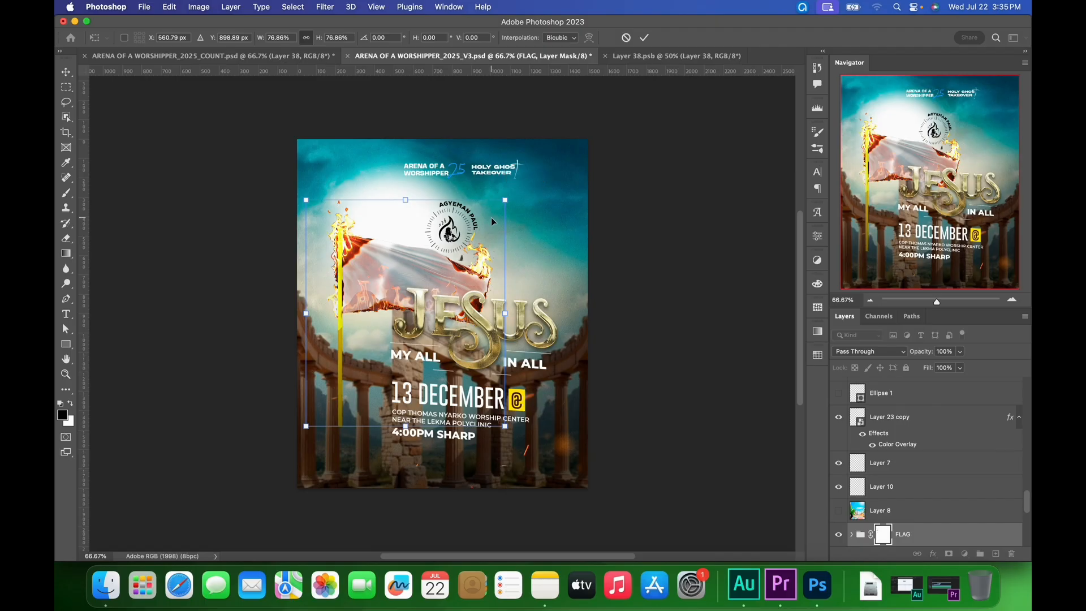
mouse_move(430, 273)
left_mouse_down()
mouse_move(414, 267)
mouse_move(418, 256)
left_mouse_up()
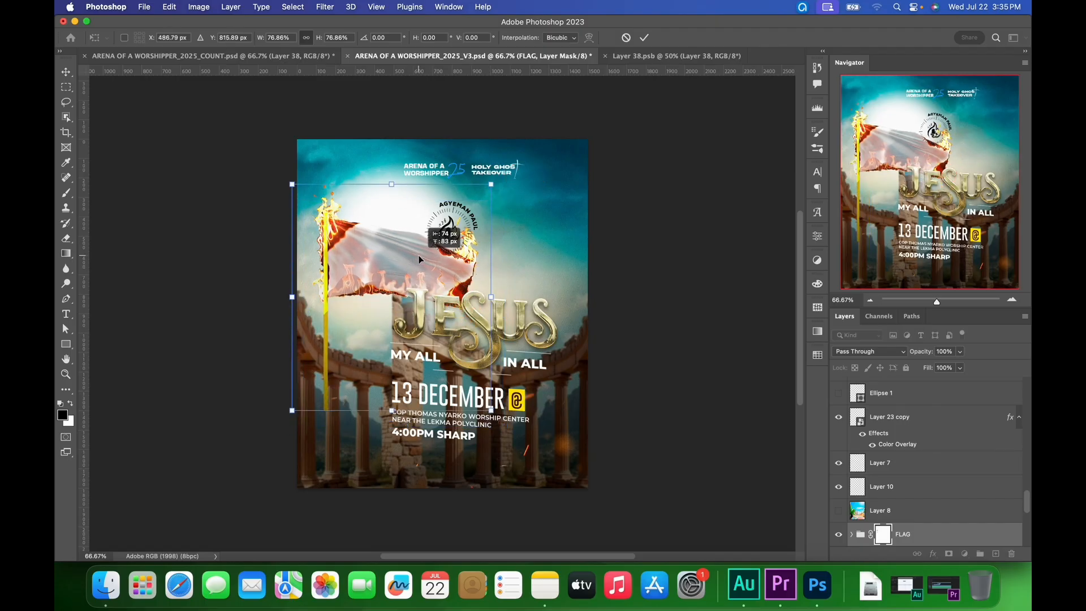
left_click(646, 39)
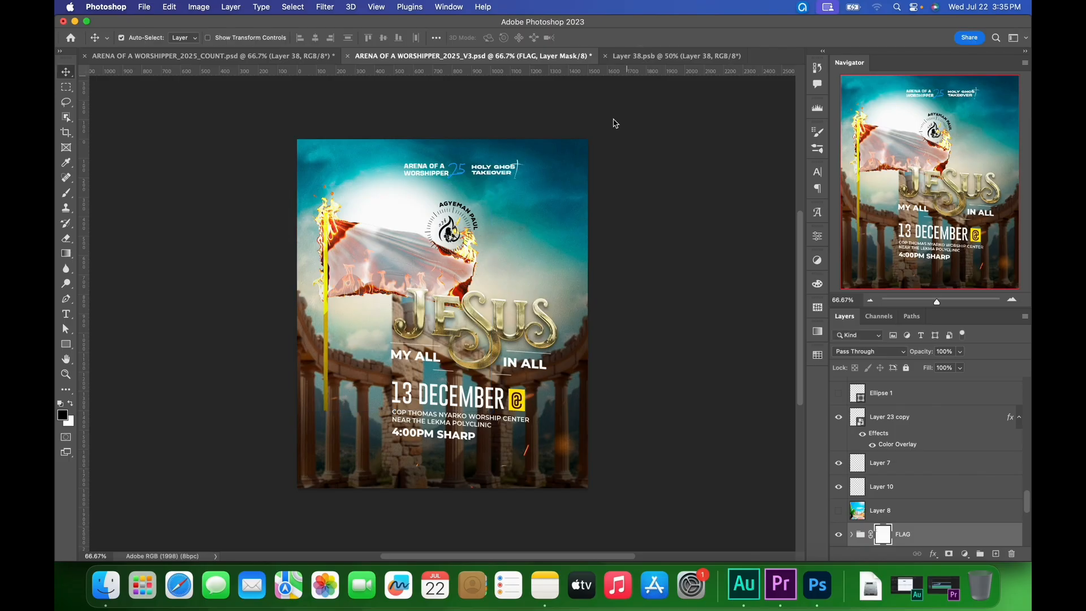
- Scale the OVER and EDITION title groups together to about 95% and nudge them slightly right and down
right_click(486, 167)
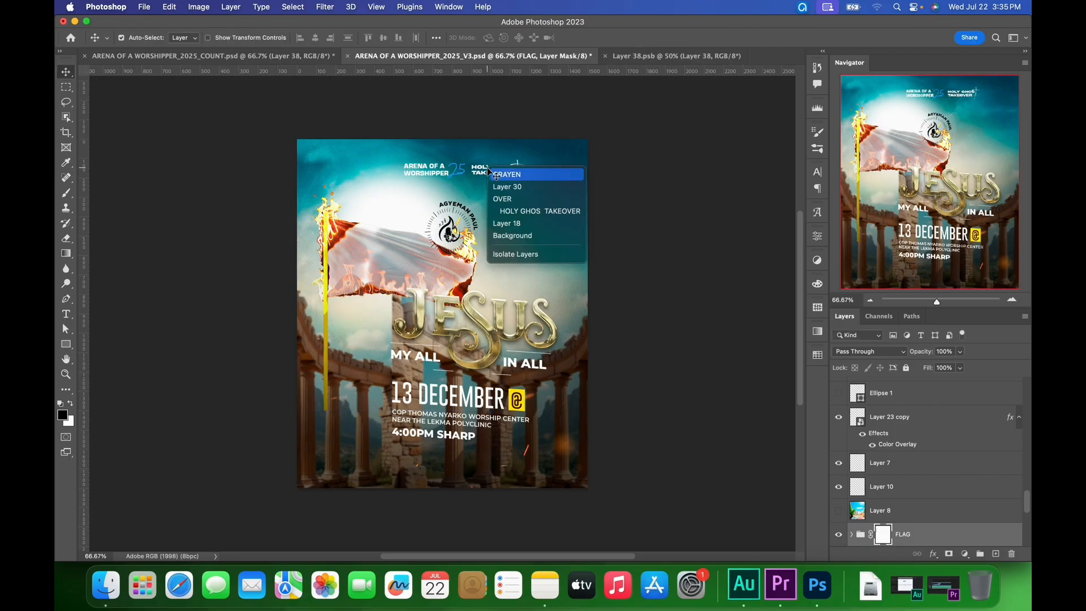
left_click(508, 201)
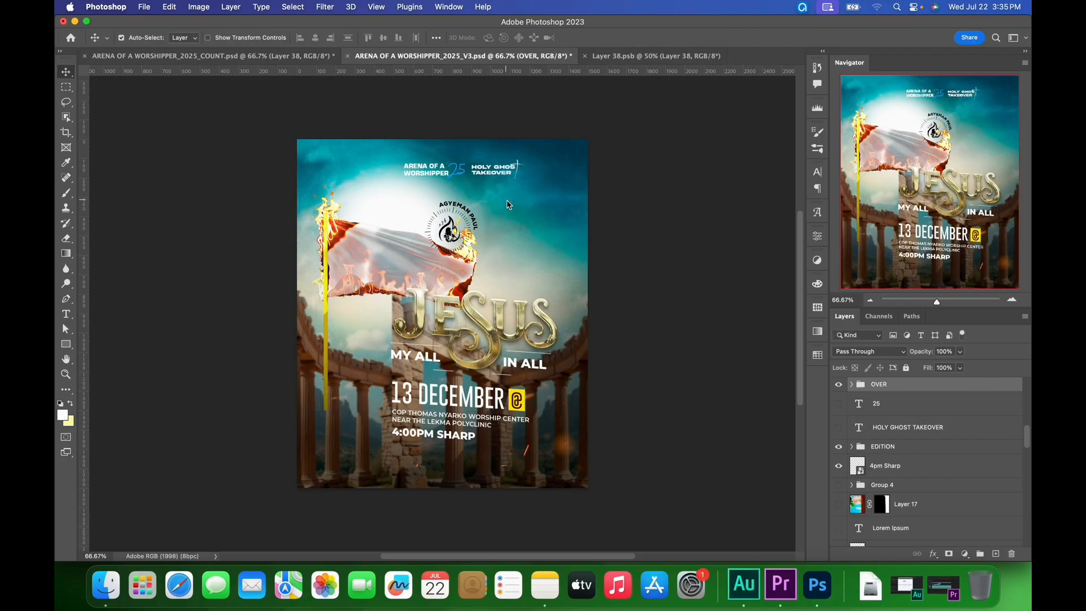
right_click(429, 168)
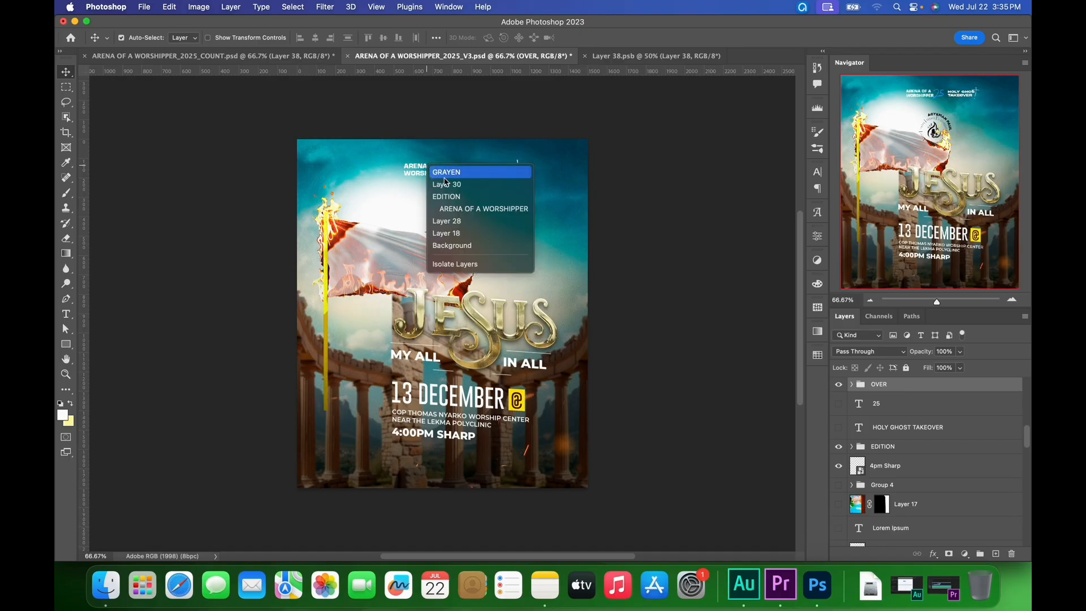
left_click(453, 196)
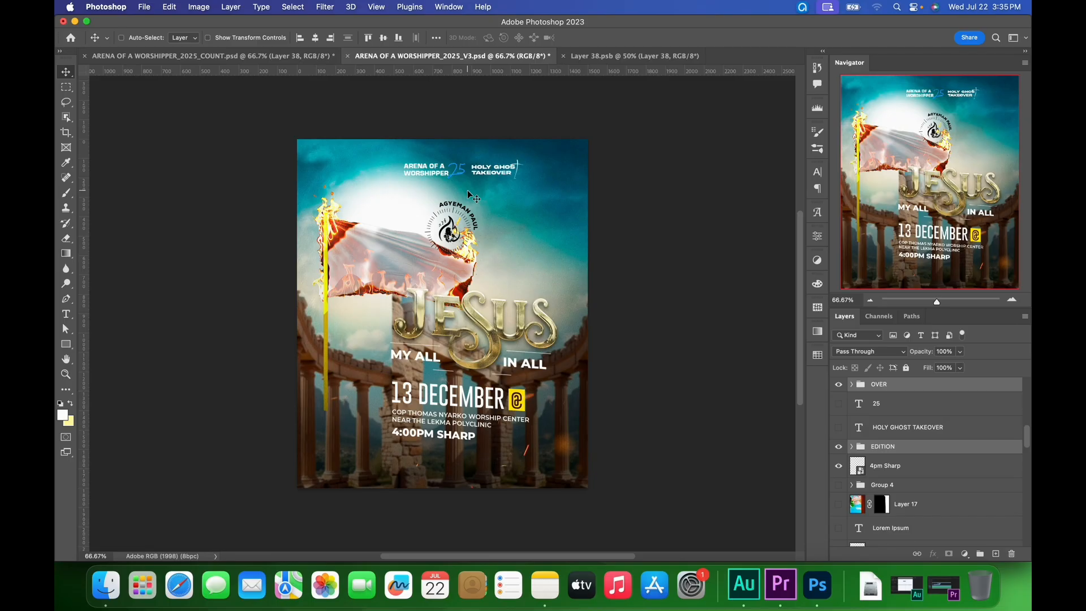
key("super+t")
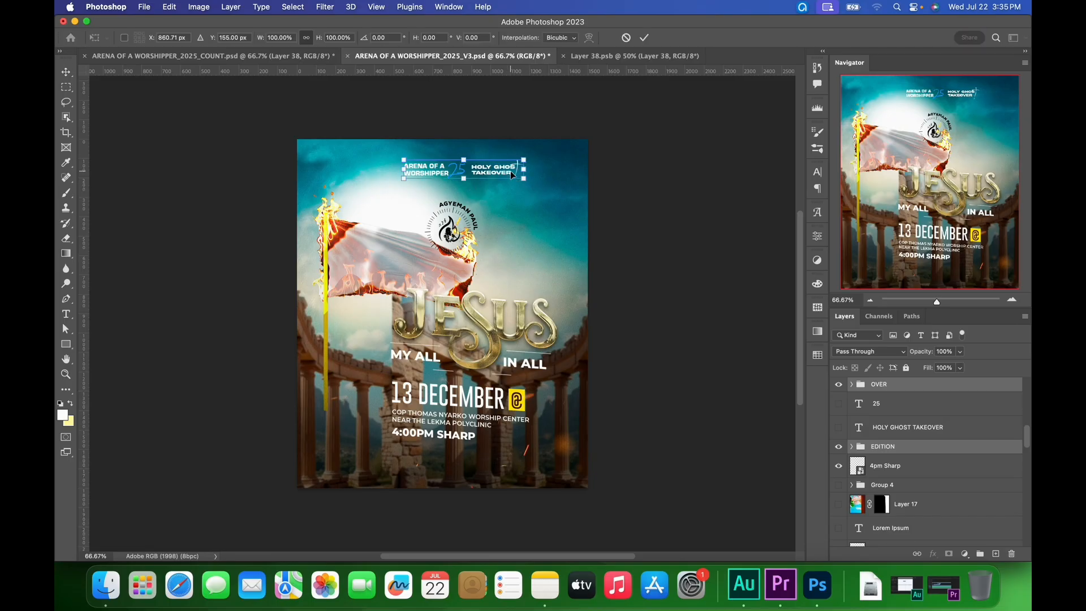
left_click_drag(524, 180, 522, 180)
key("Down")
key("Down")
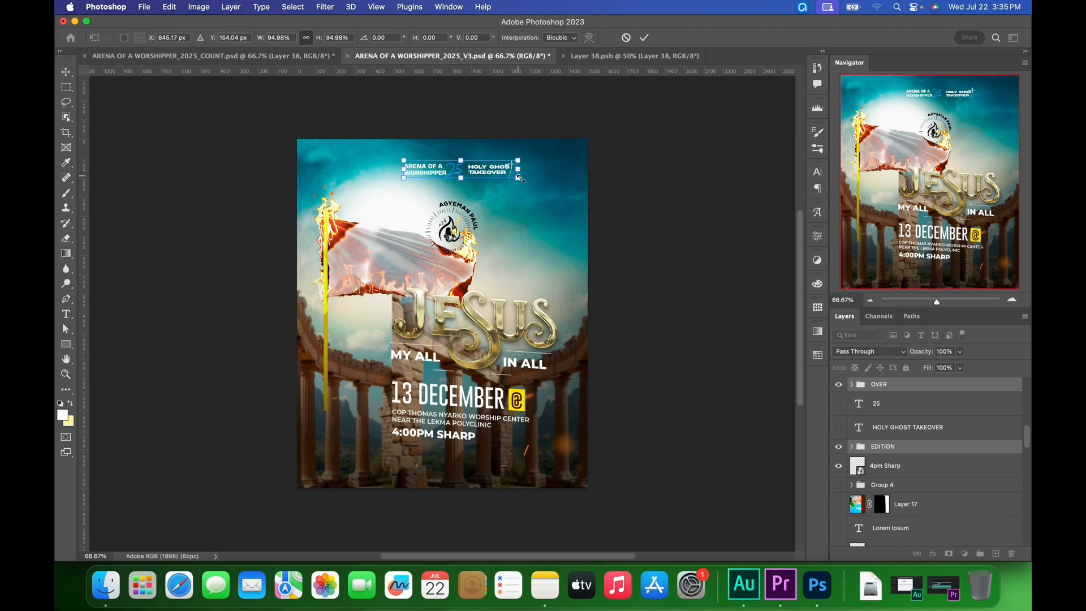
key("Right")
key("Right")
key("Right")
key("Right")
key("Right")
key("Right")
key("Right")
key("Right")
key("Right")
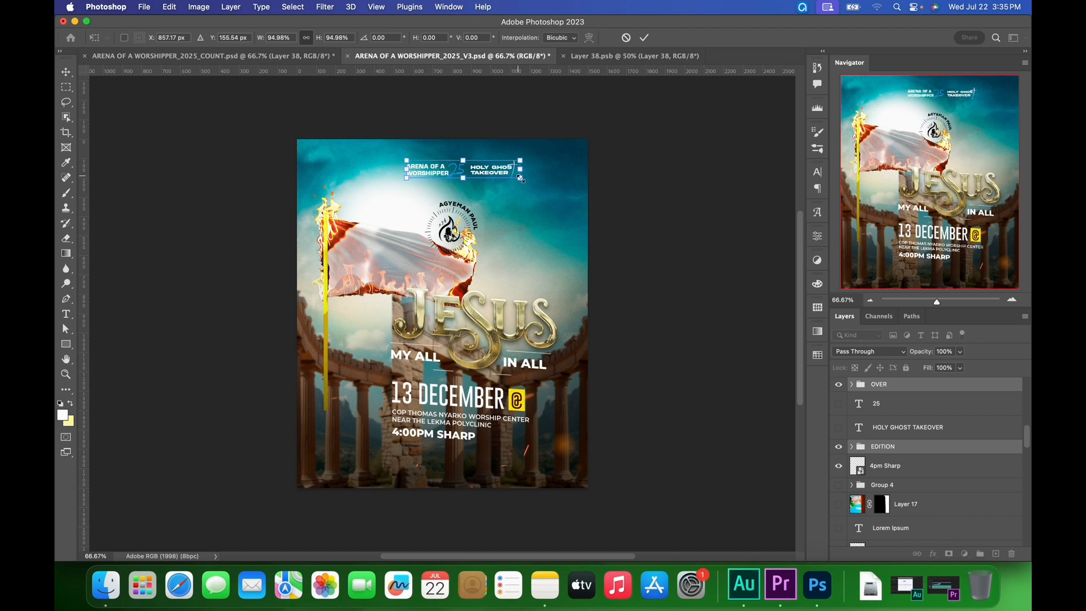
key("Return")
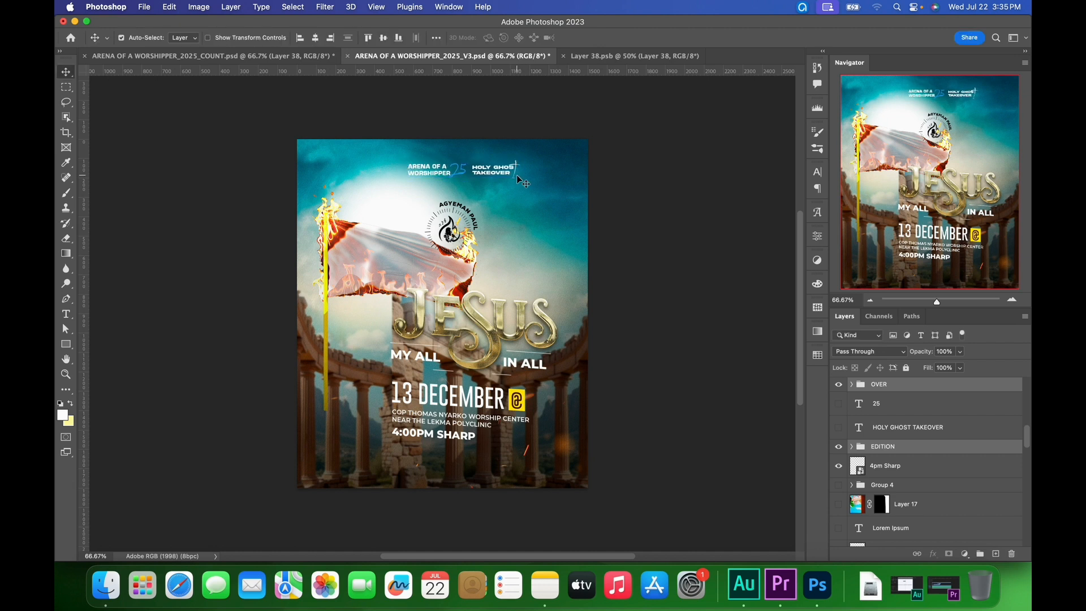
- Group the flame logo layer, Layer 23 copy, with its curved name text layer
right_click(451, 236)
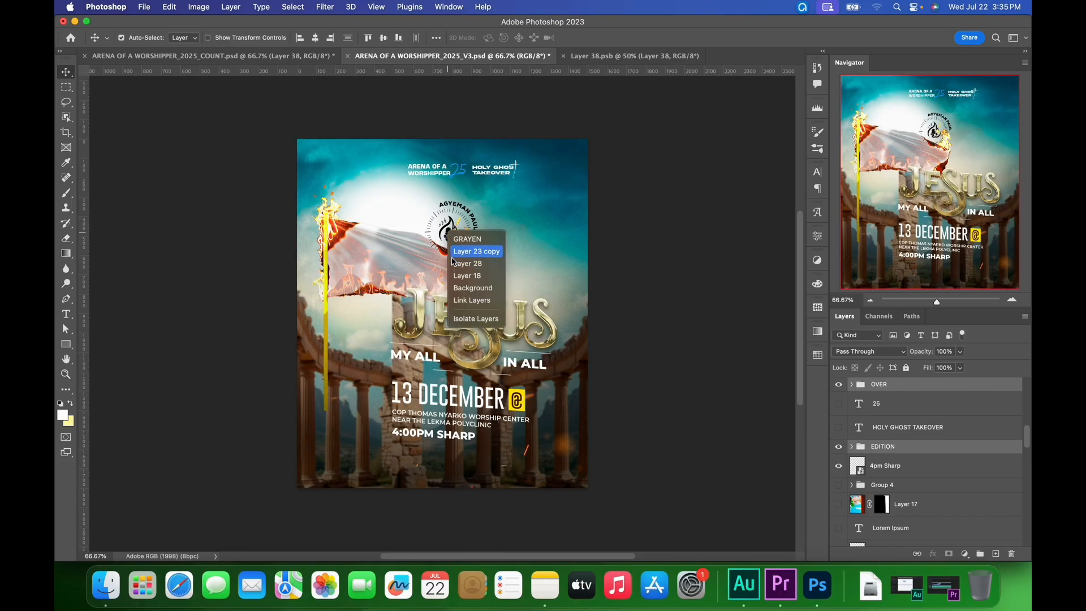
left_click(469, 253)
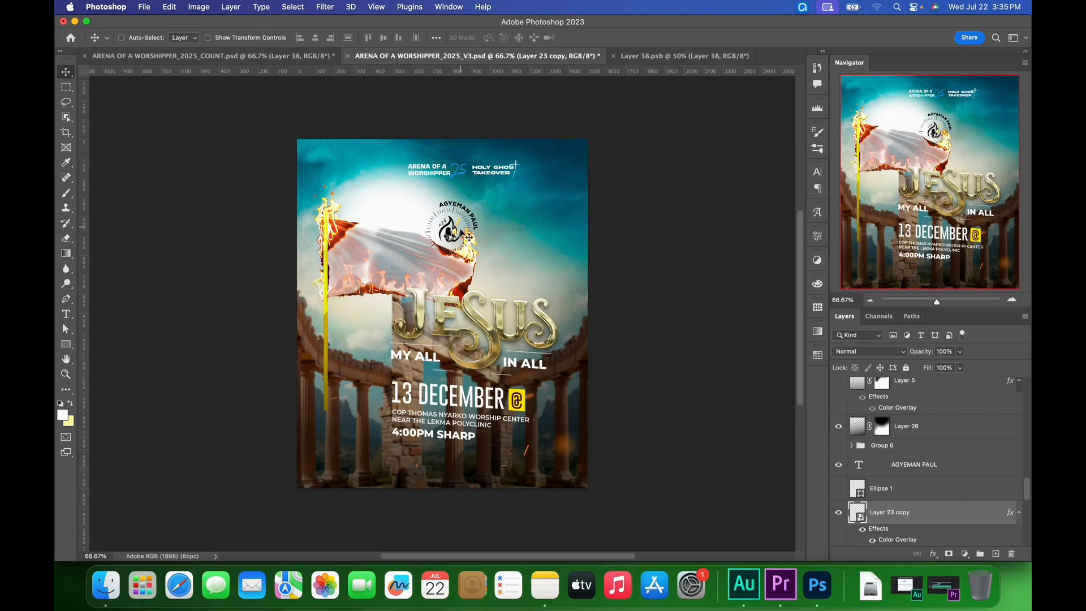
left_click_drag(460, 243, 411, 195)
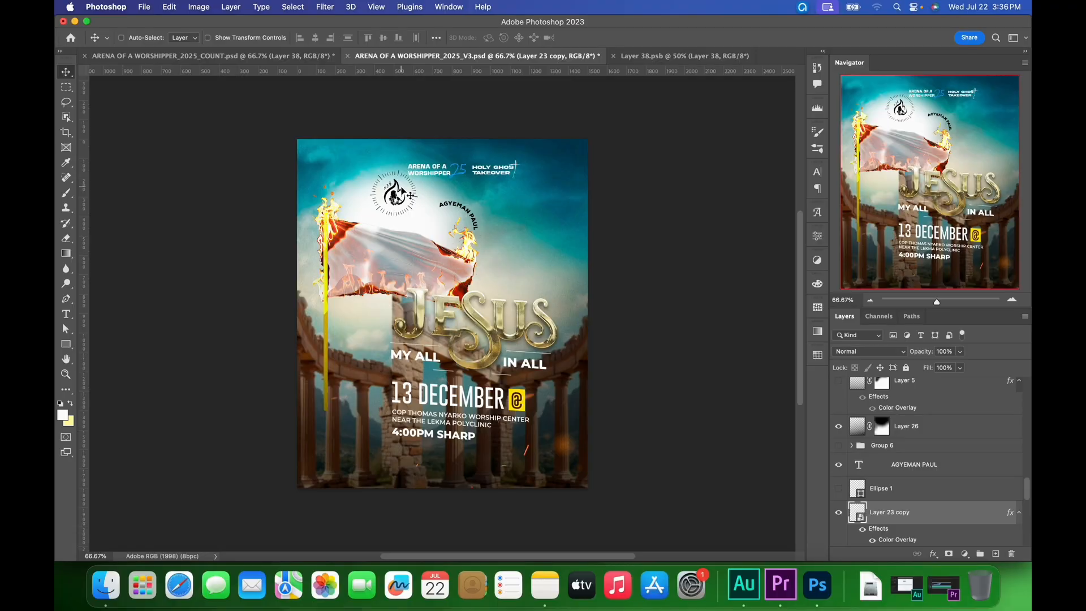
key("super+z")
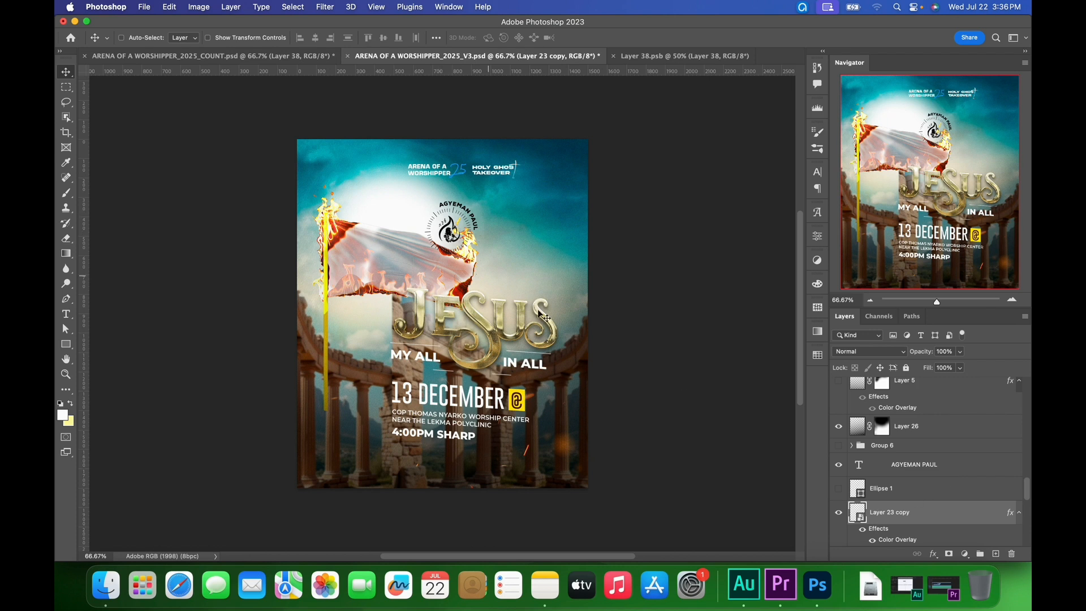
left_click(961, 467, "super")
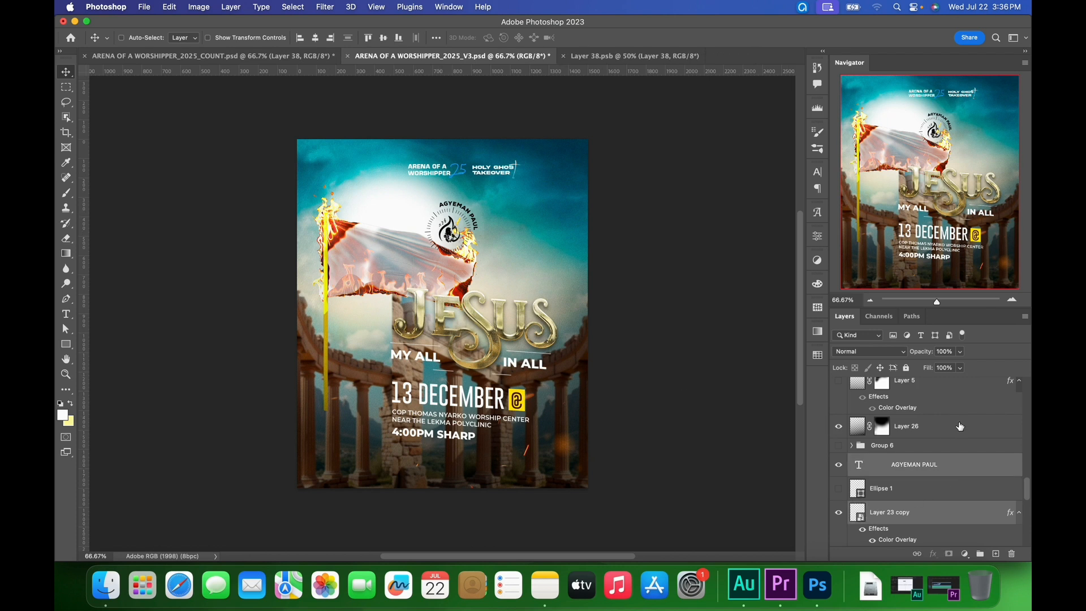
key("super+g")
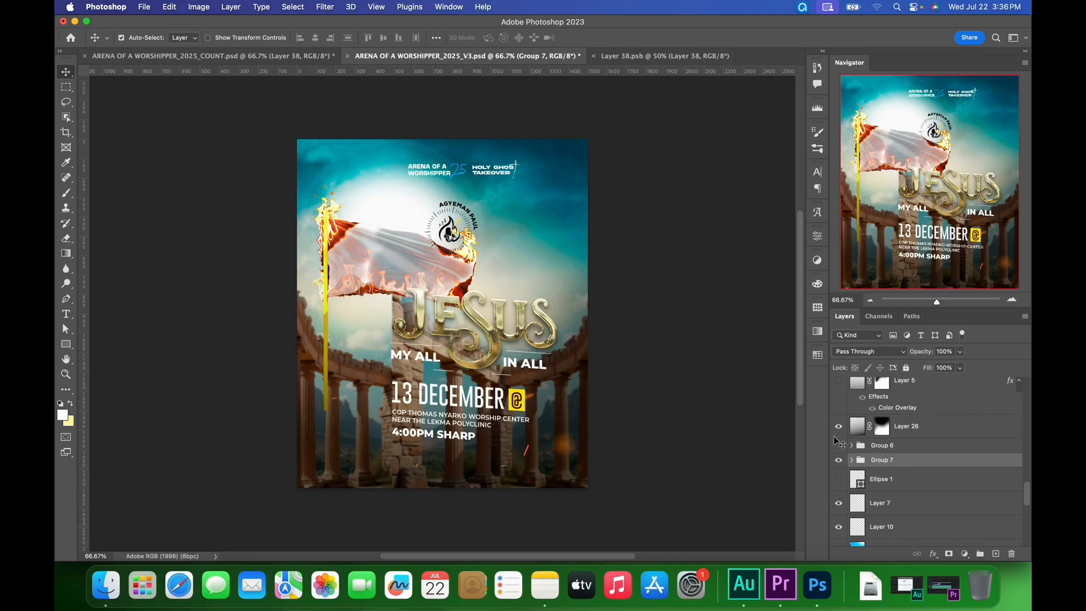
- Move the logo group beside the ARENA OF A WORSHIPPER title, on its left, and scale it to about 60%
left_click_drag(452, 235, 384, 187)
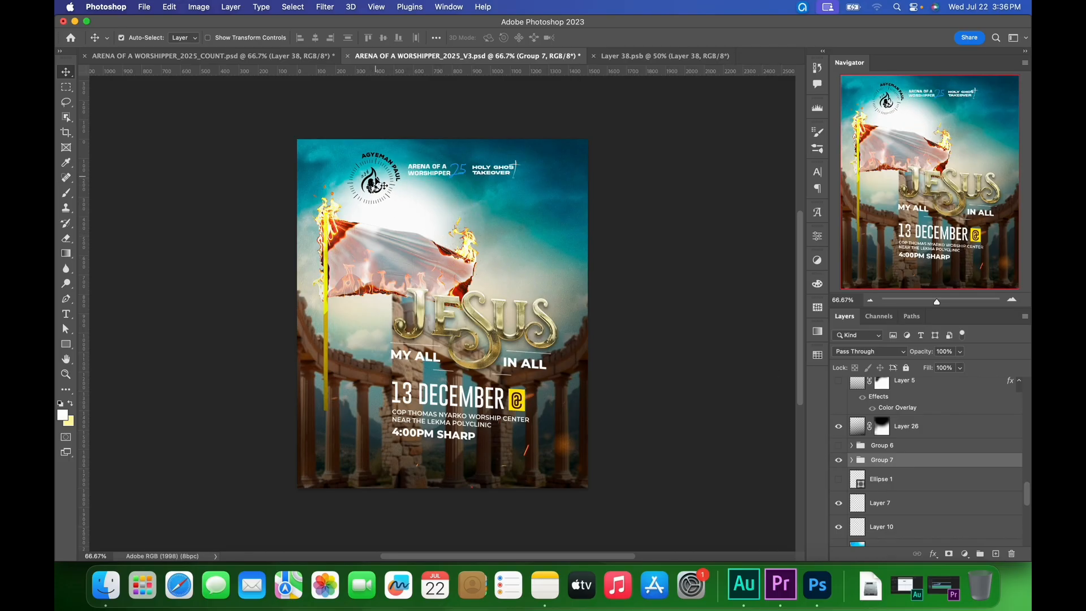
key("super+t")
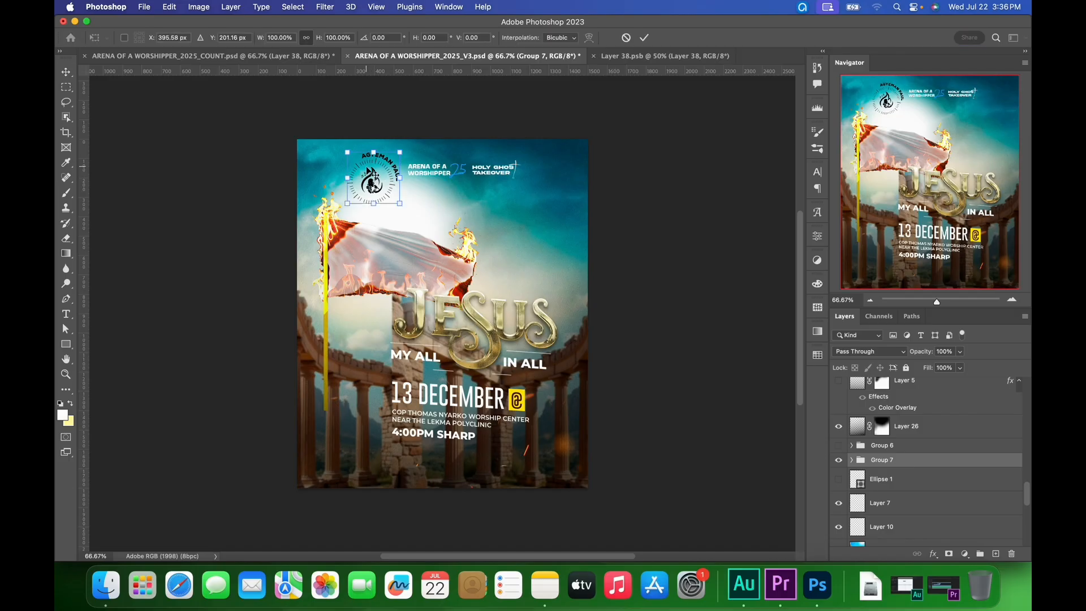
left_click_drag(403, 212, 388, 179)
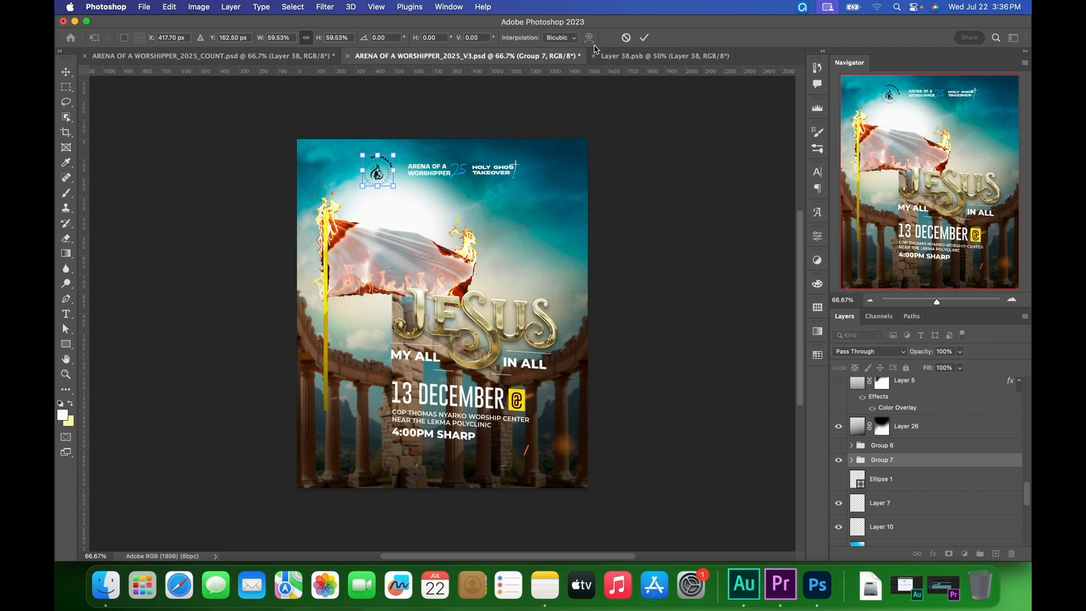
left_click(644, 38)
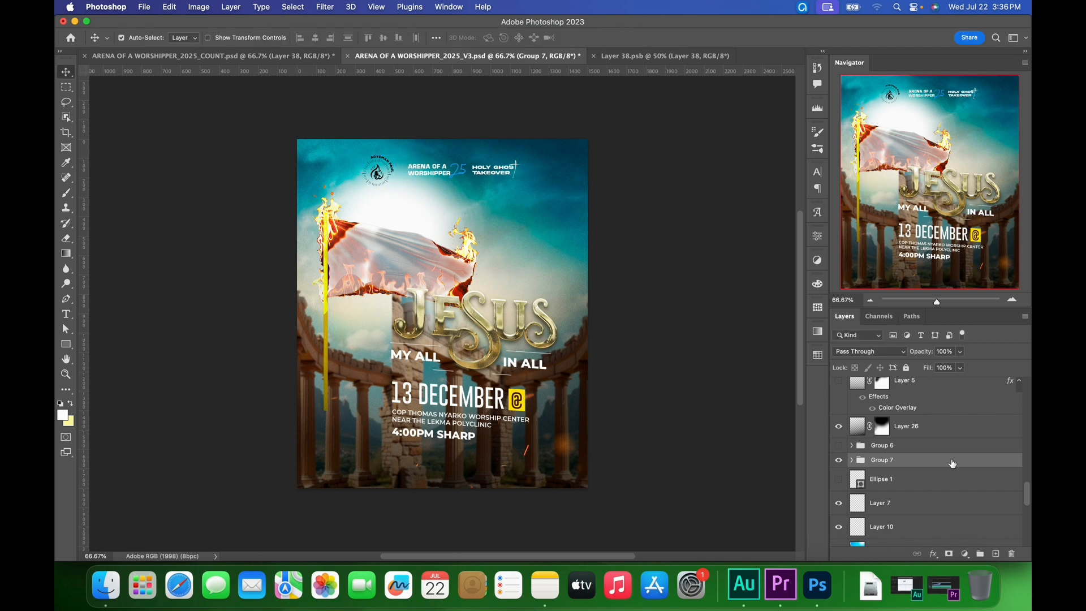
- Apply a white (ffffff) Color Overlay to the logo group
double_click(953, 463)
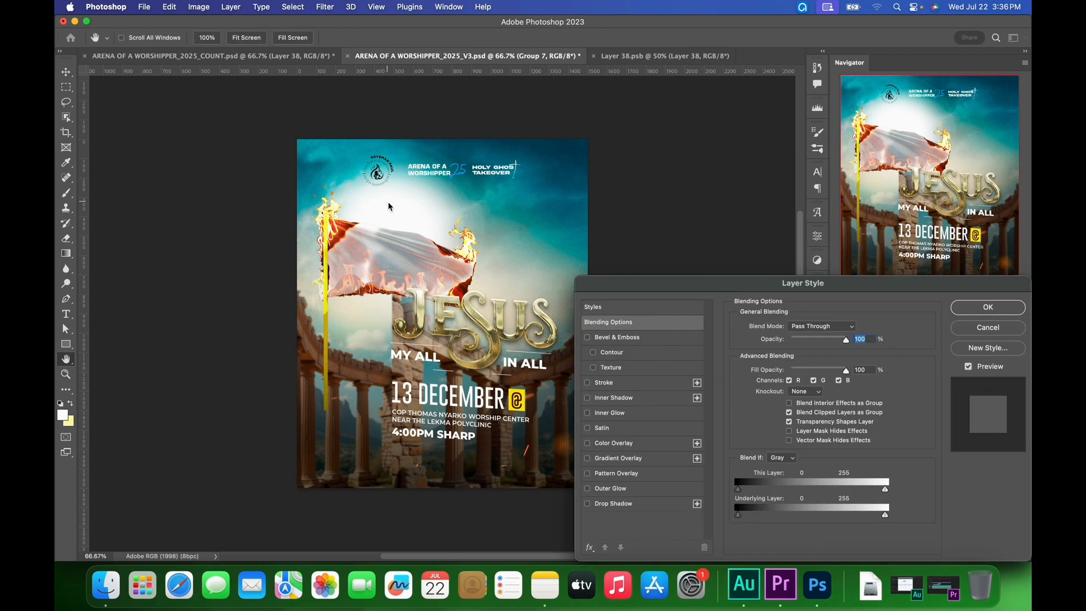
left_click(665, 447)
left_click(854, 331)
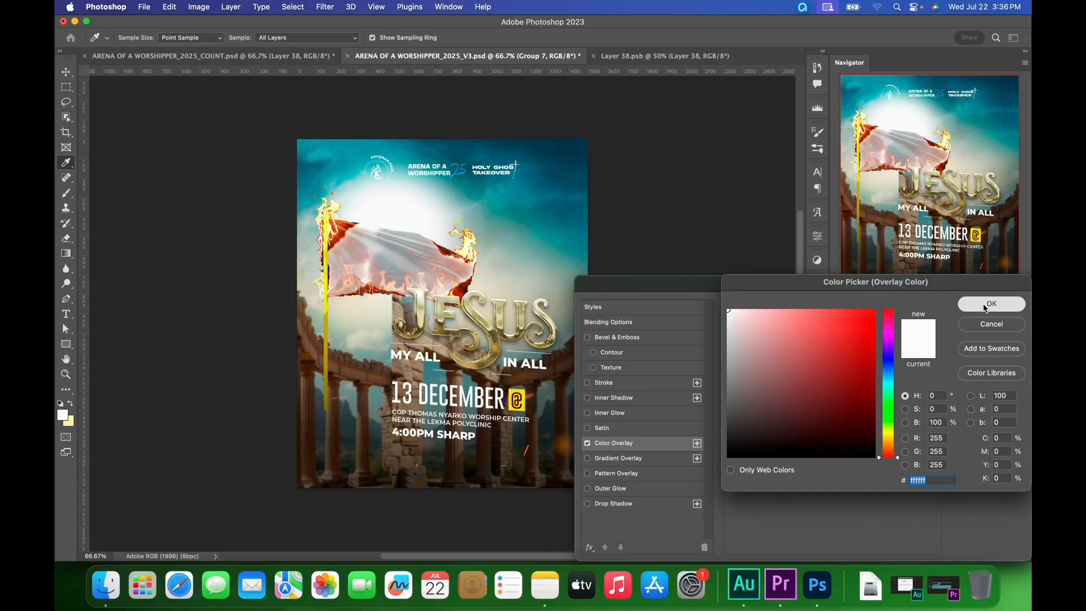
left_click(985, 309)
left_click(984, 307)
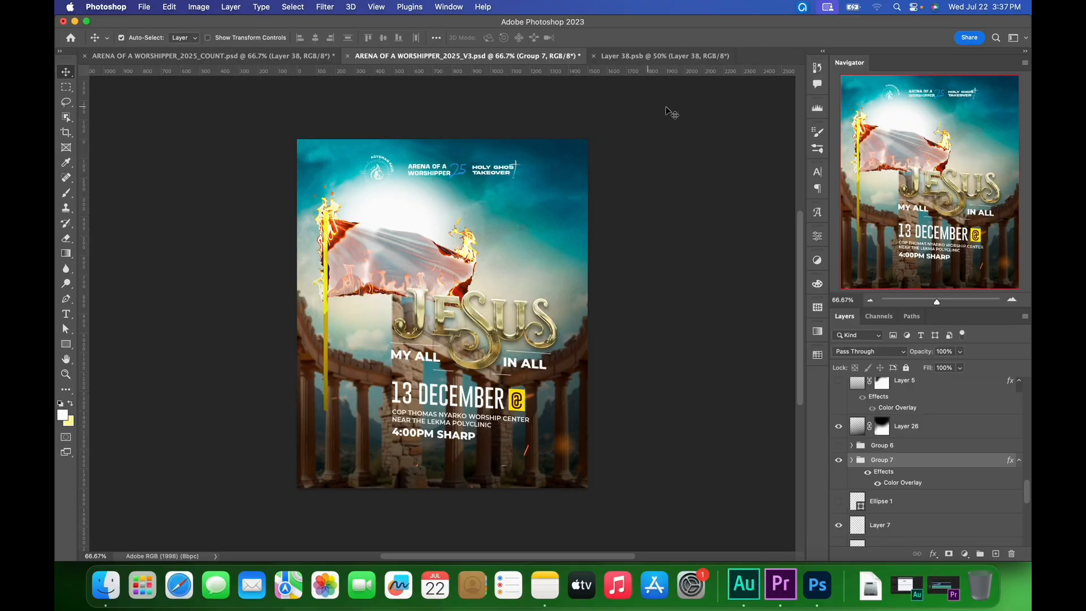
- Copy the woman's cut-out from Layer 38.psb into ARENA OF A WORSHIPPER_2025_V3.psd and convert it to a smart object
left_click(631, 56)
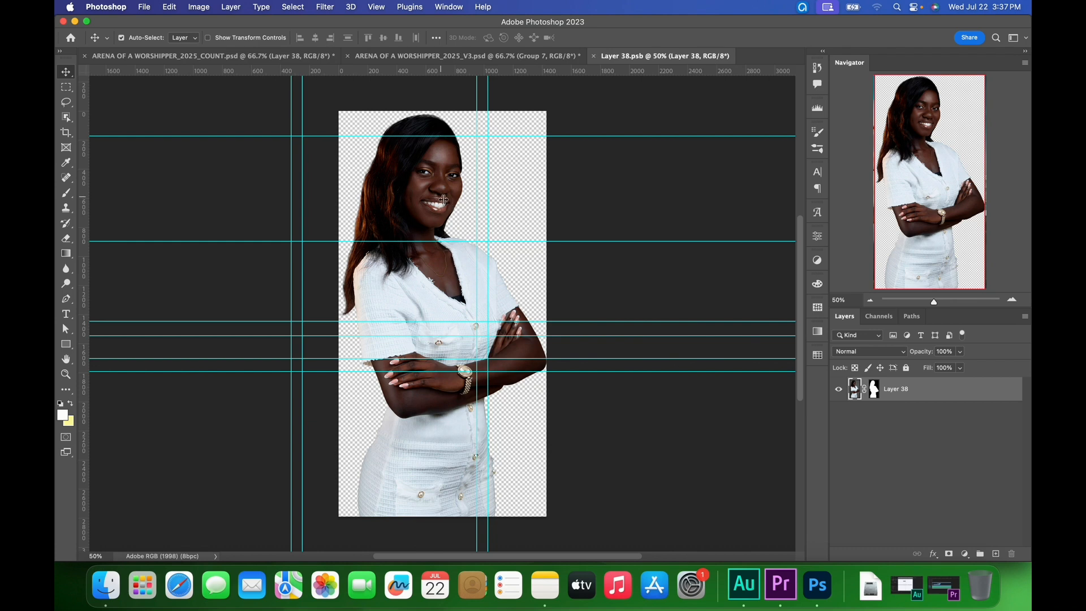
left_click_drag(420, 211, 390, 63)
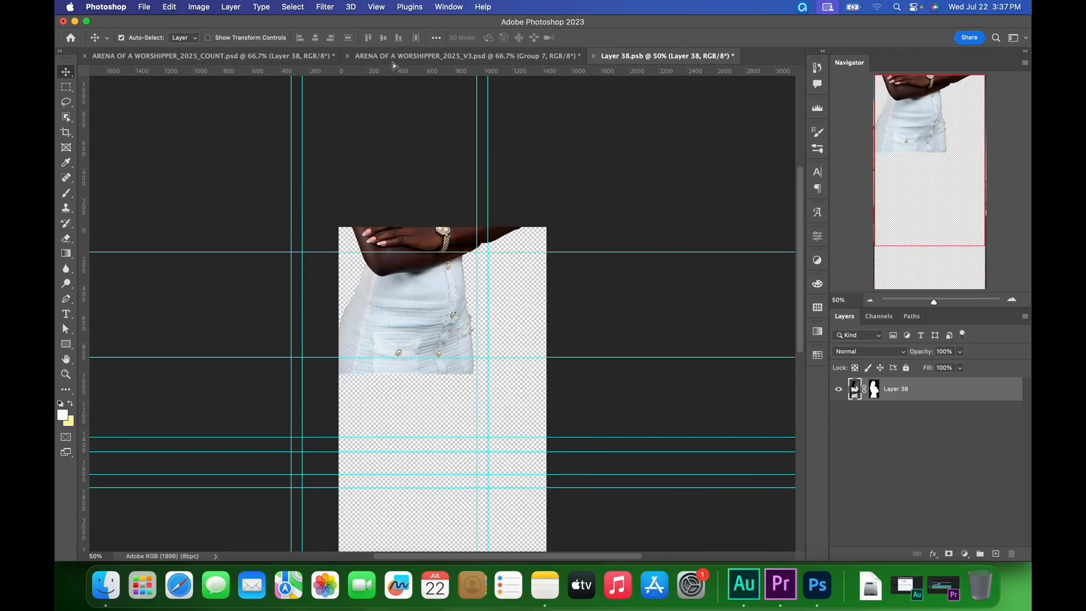
left_click(399, 60)
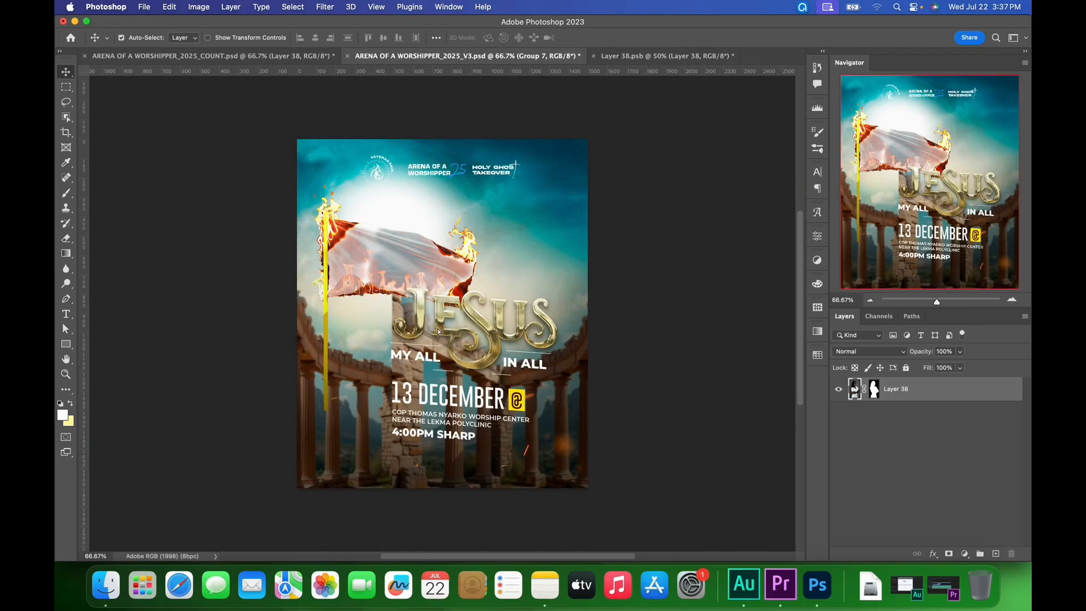
left_click_drag(438, 332, 438, 332)
right_click(927, 535)
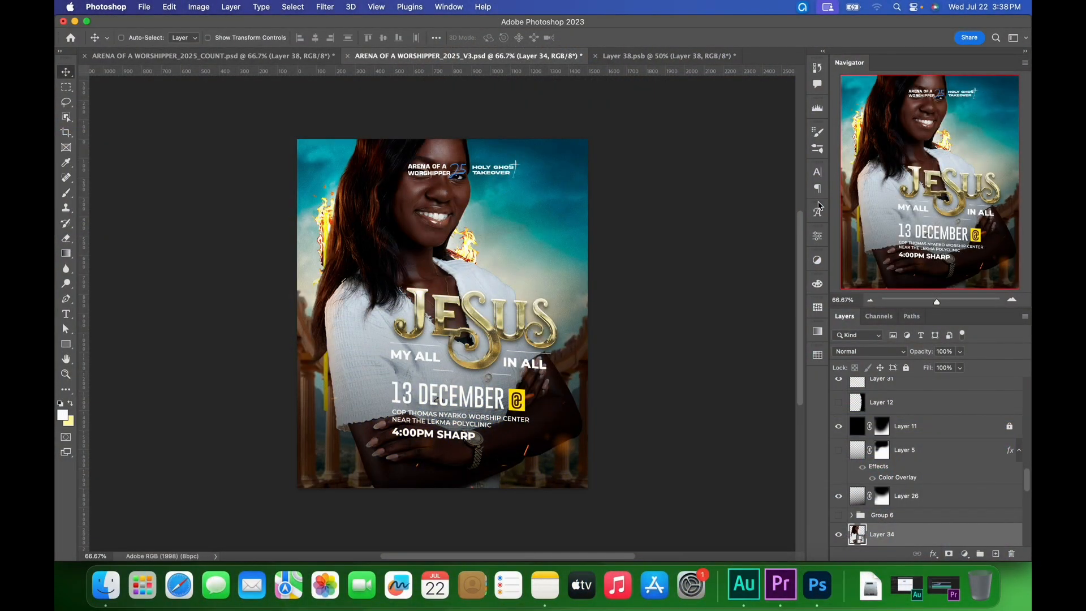
- Scale the woman's cut-out to about 58% and place it mid-flyer behind the JESUS title, with her head below the header titles
key("super+t")
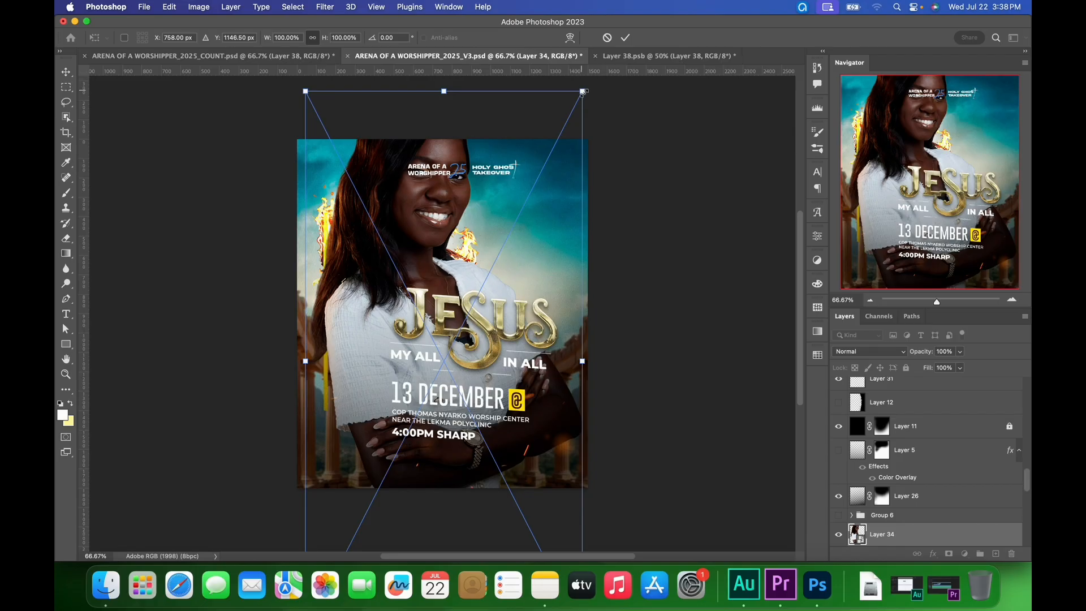
left_click_drag(586, 93, 426, 276)
left_click_drag(375, 357, 428, 246)
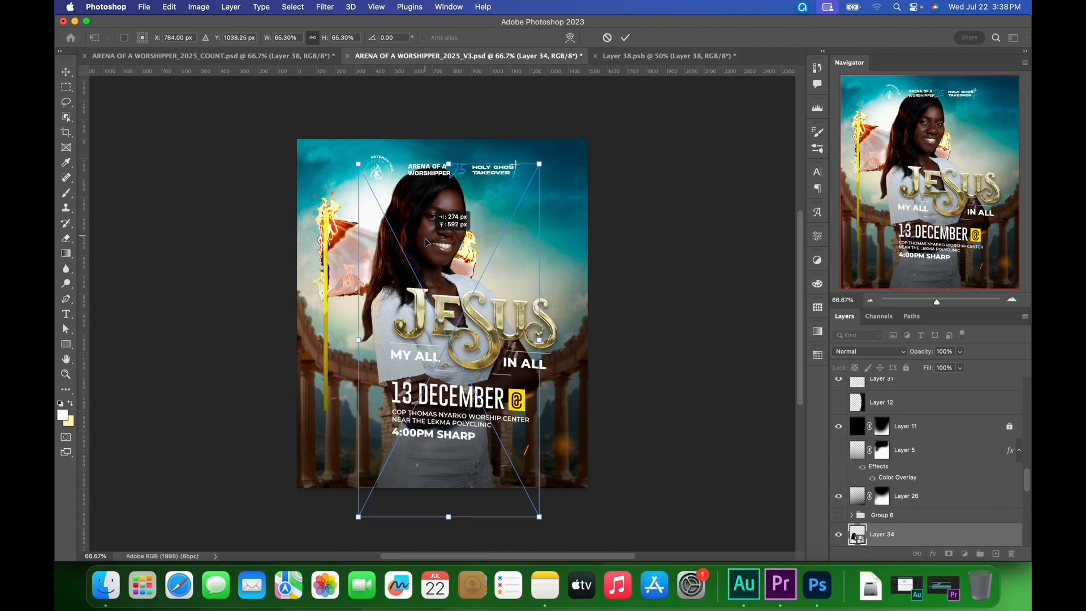
left_click_drag(364, 168, 375, 194)
left_click_drag(437, 245, 428, 229)
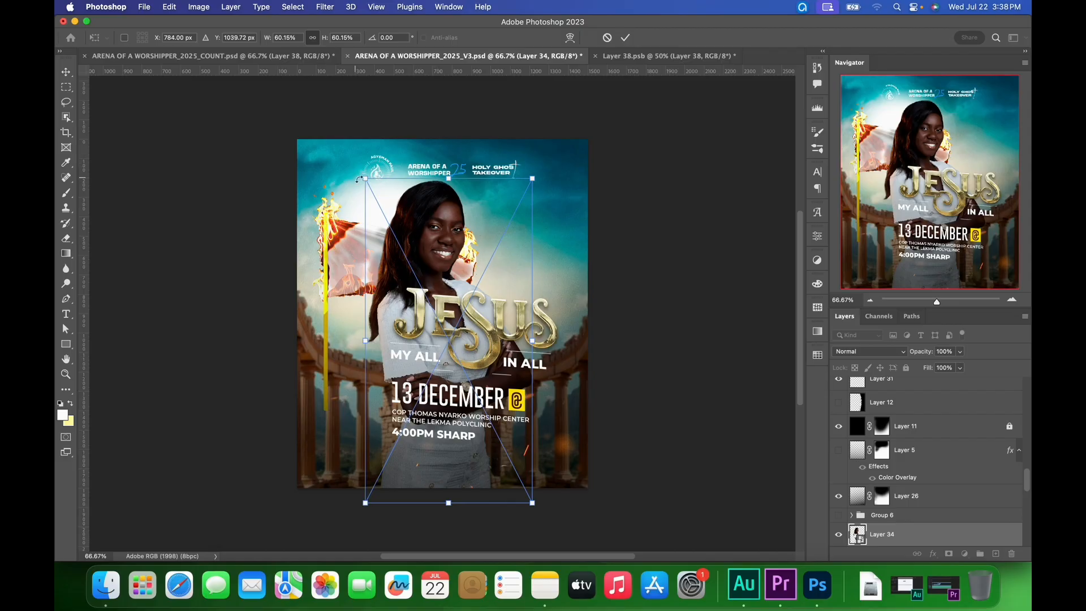
mouse_move(362, 179)
left_mouse_down()
mouse_move(391, 206)
mouse_move(373, 194)
left_mouse_up()
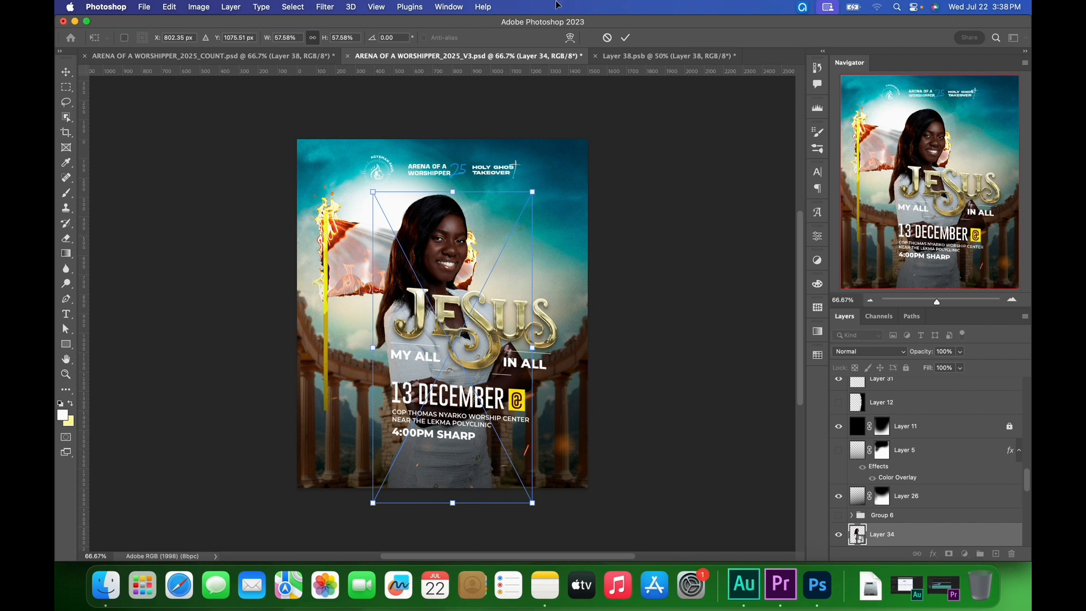
left_click(626, 38)
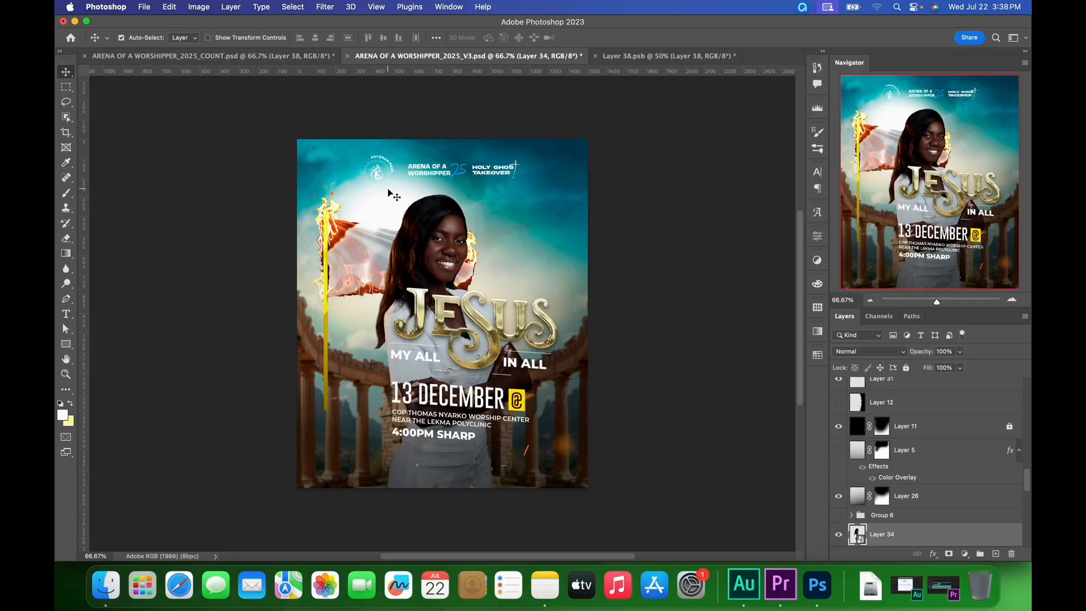
- Move the white glow on Layer 28 behind the woman's head and widen it on both sides
left_click(387, 200)
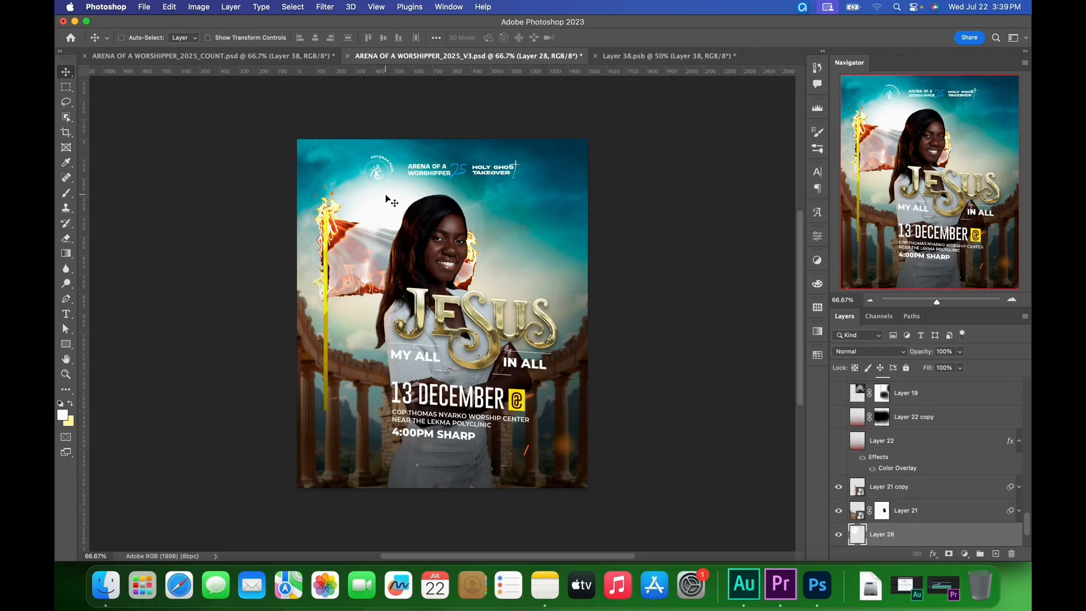
left_click_drag(387, 198, 429, 240)
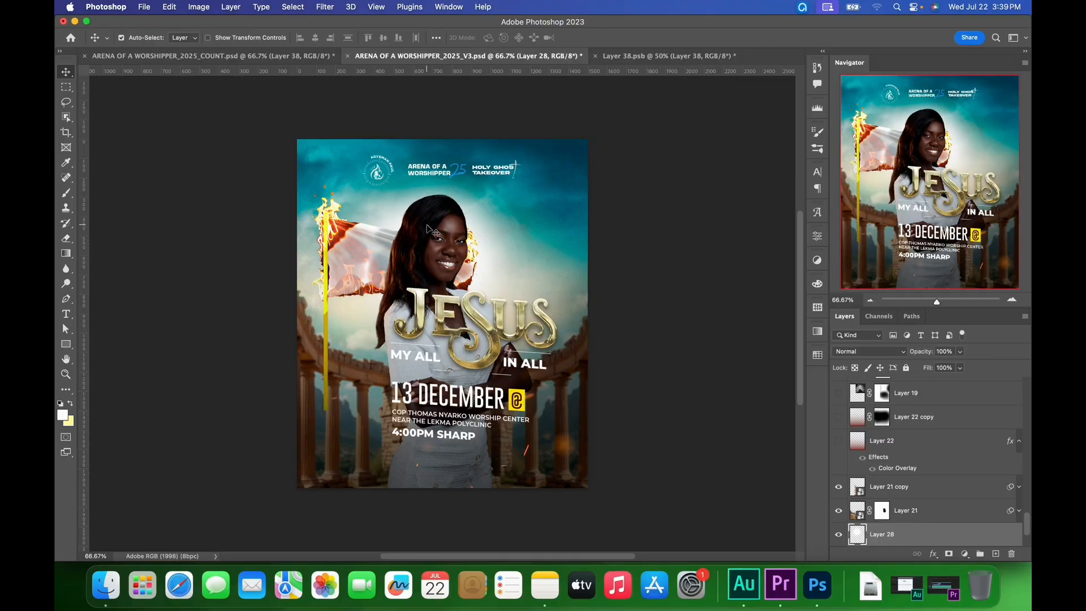
key("super+t")
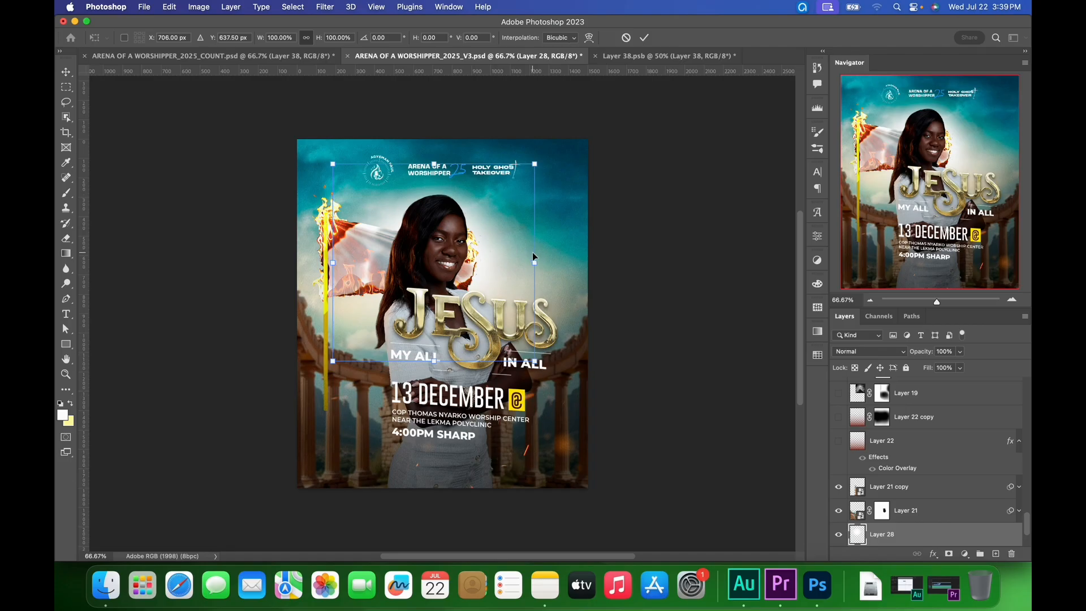
left_click_drag(534, 262, 566, 258)
left_click_drag(336, 269, 319, 265)
left_click(643, 37)
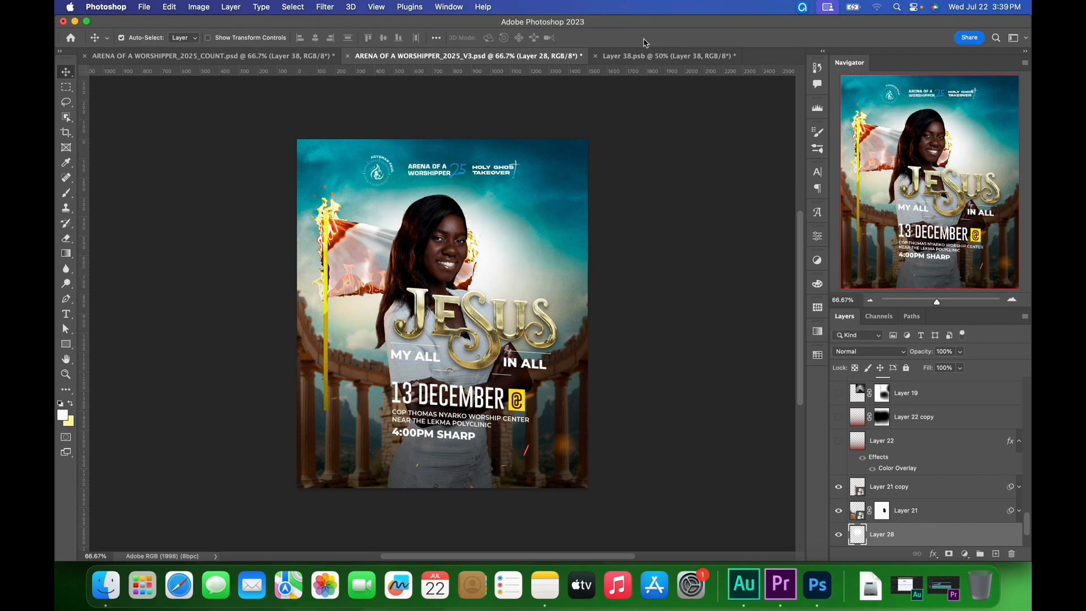
- Toggle the TITLE and 4pm Sharp layers off and on to check which flyer text each one holds
right_click(487, 329)
left_click(494, 334)
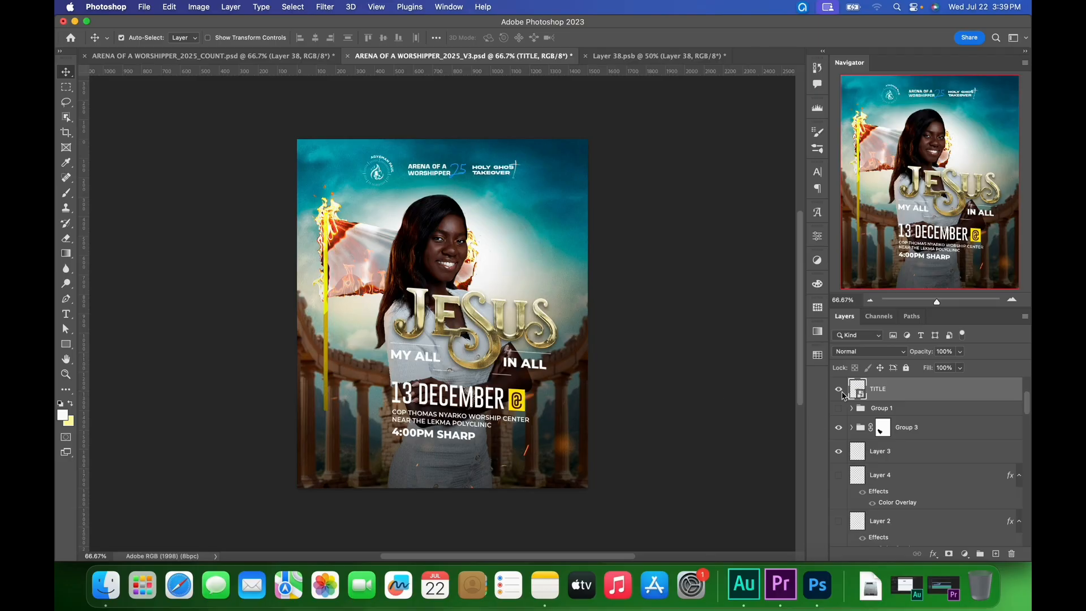
left_click(839, 390)
left_click(839, 390)
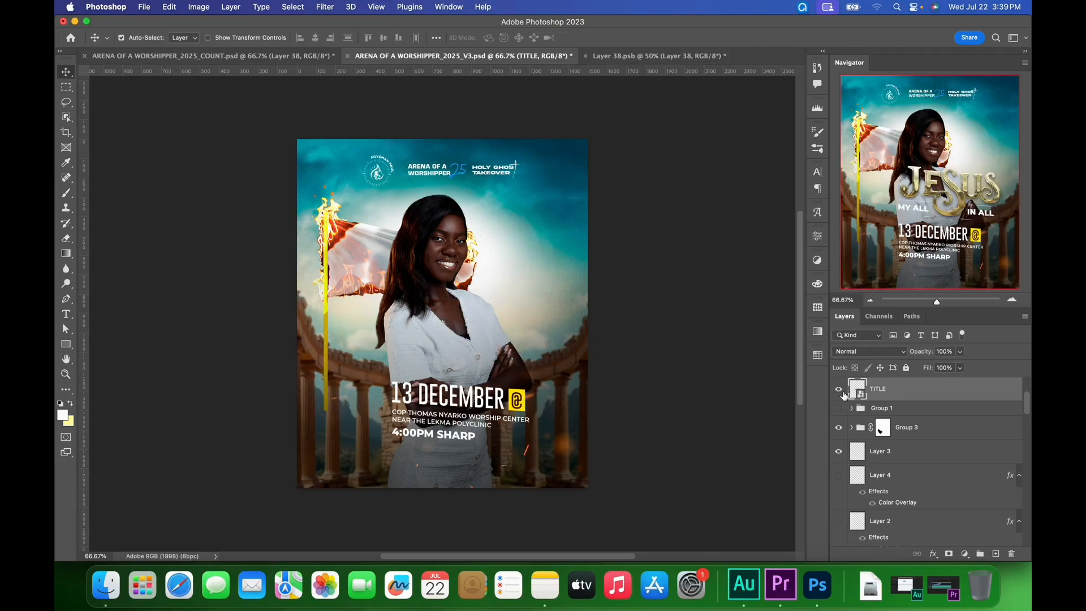
right_click(490, 404)
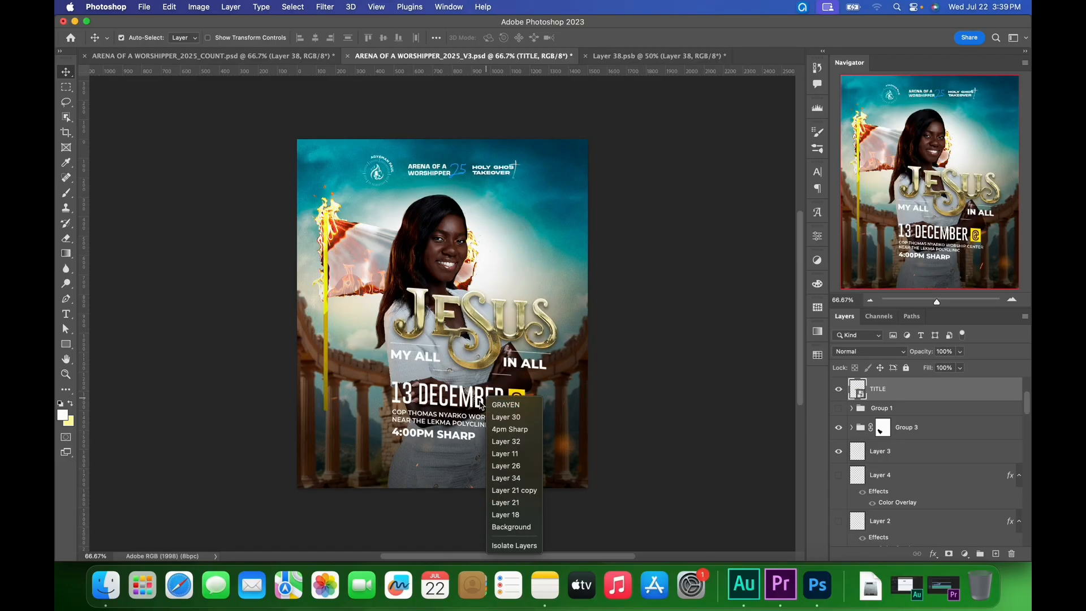
right_click(481, 402)
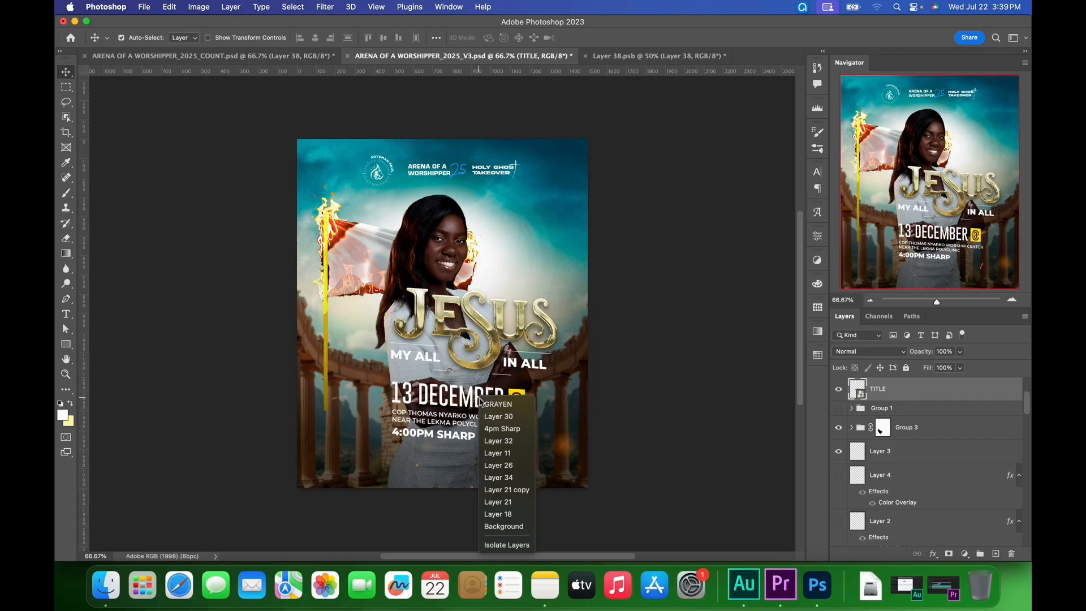
left_click(401, 431)
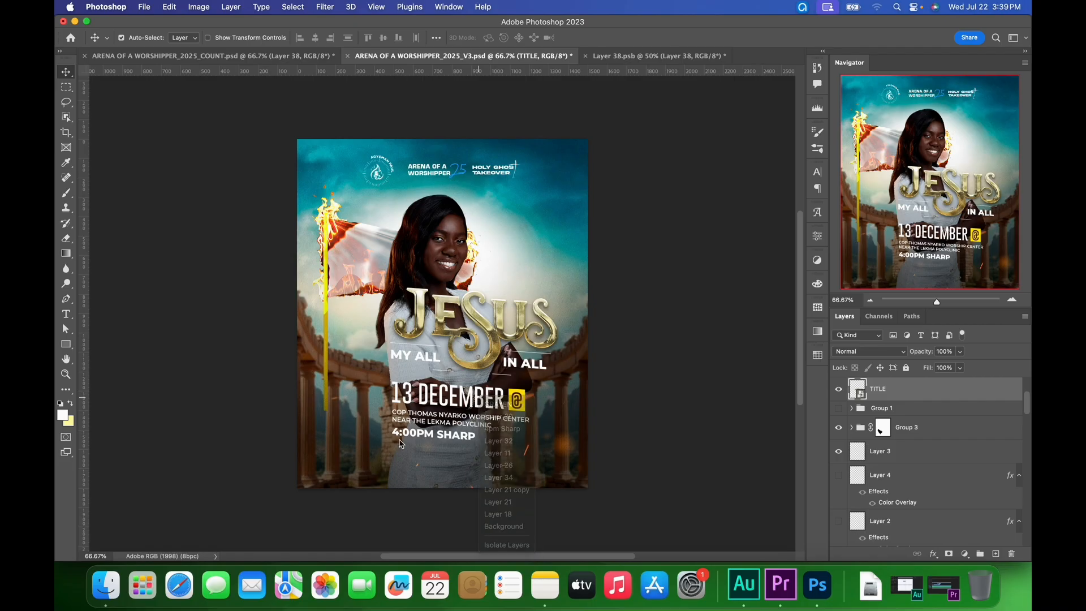
left_click(444, 401)
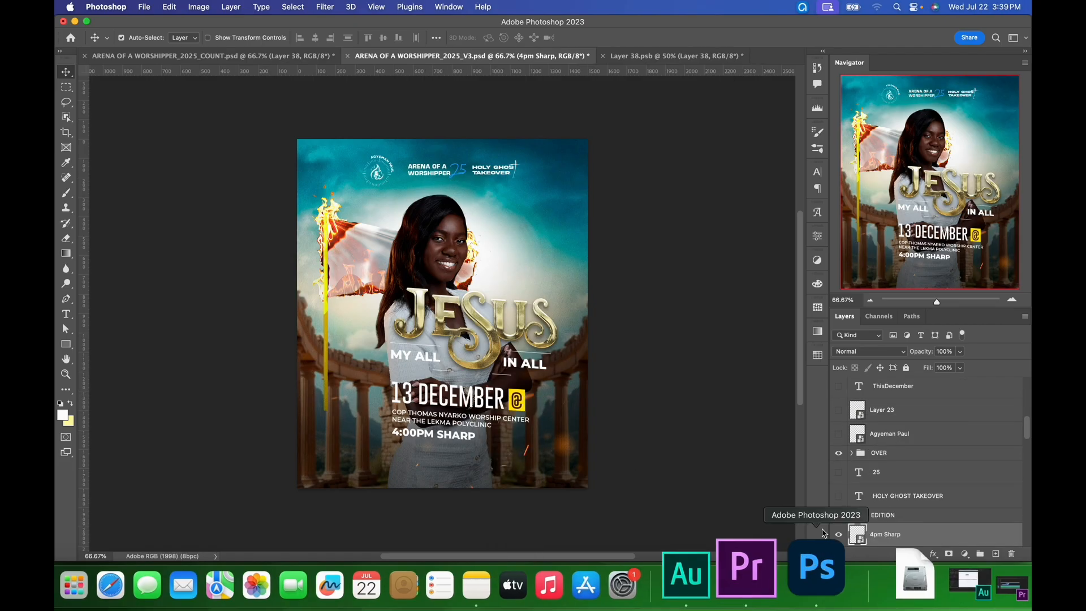
left_click(839, 534)
left_click(839, 534)
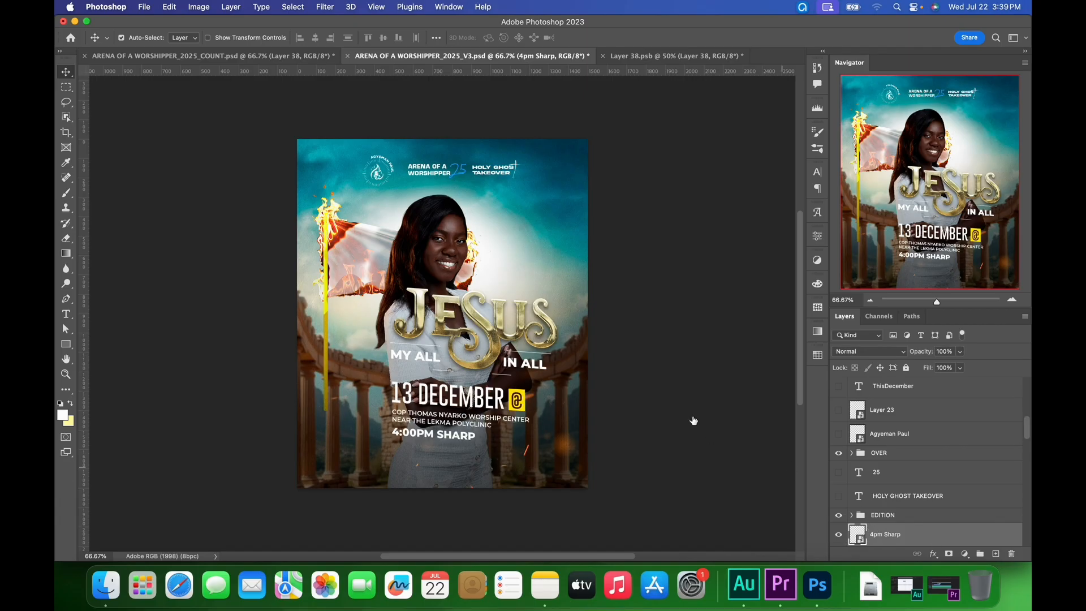
- Scale the TITLE and 4pm Sharp layers together to about 93%, shrinking them toward their lower-right corner
right_click(489, 332)
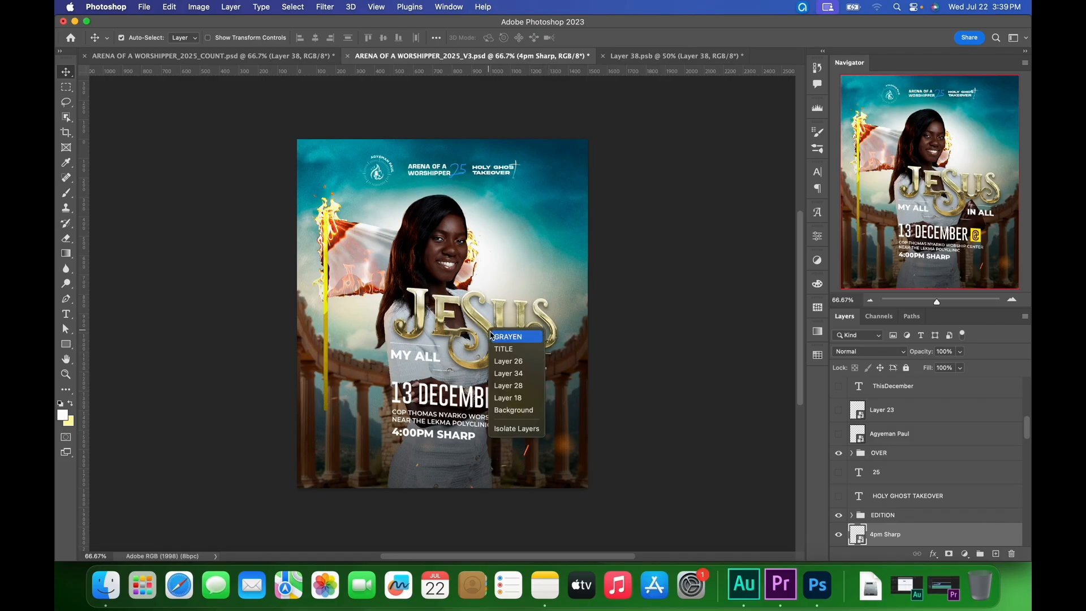
left_click(513, 350)
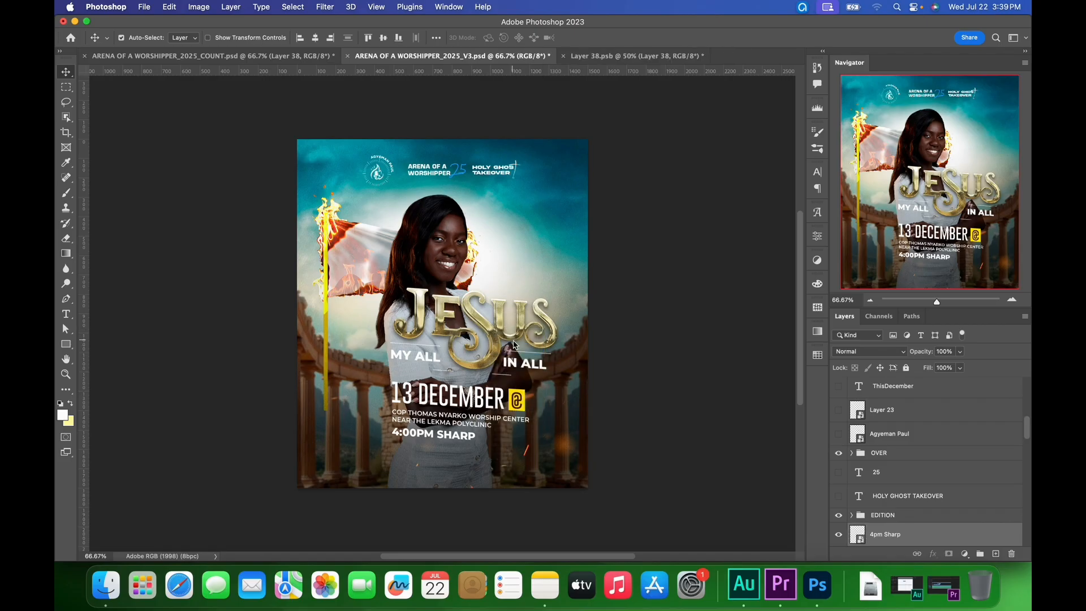
key("super+t")
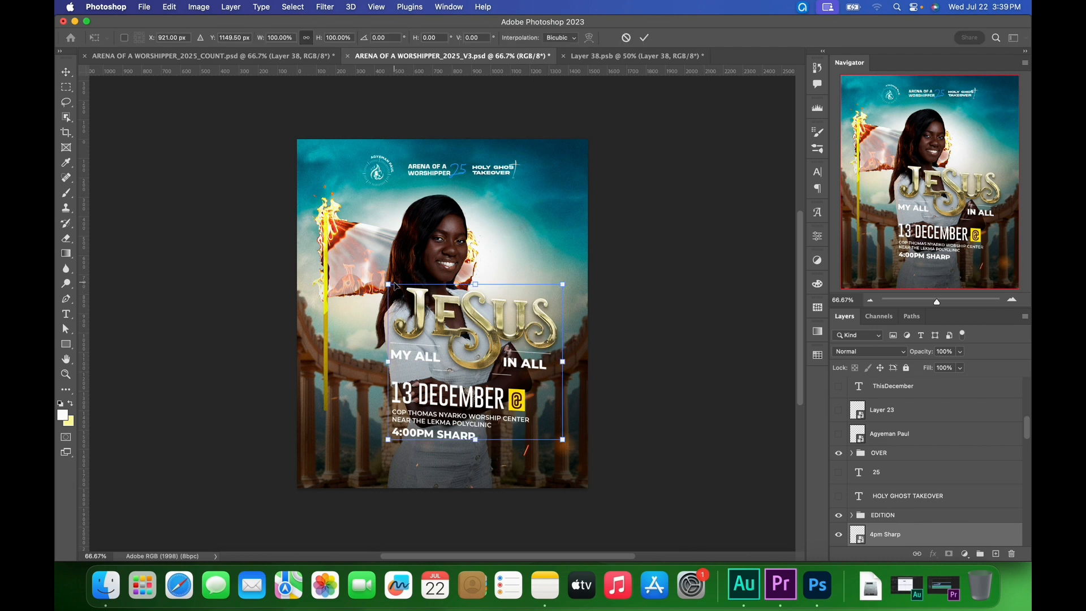
left_click_drag(390, 286, 402, 297)
left_click(644, 37)
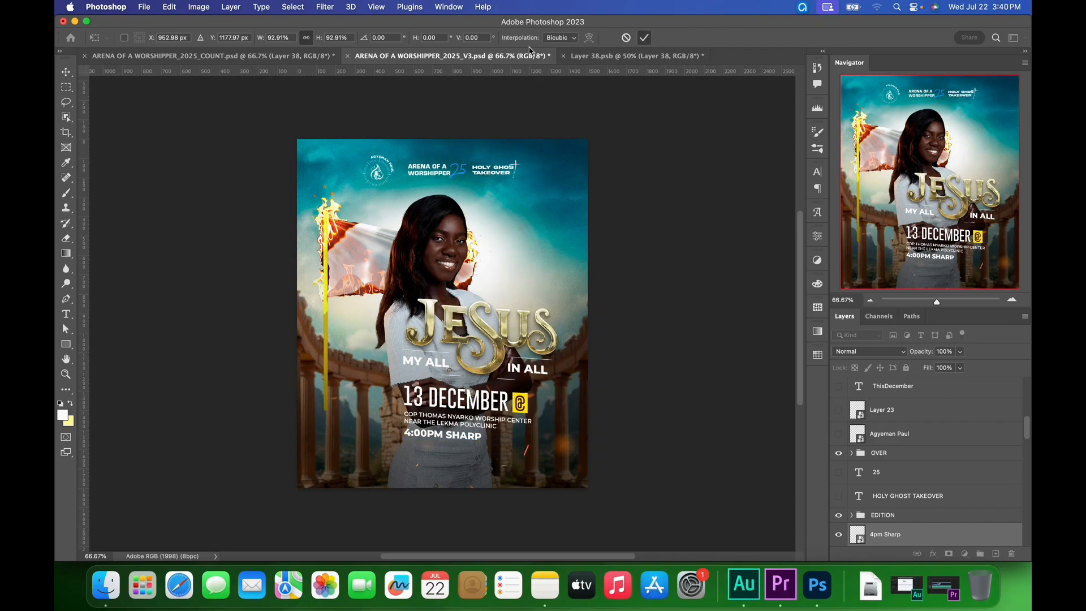
- Compare the layout with ARENA OF A WORSHIPPER_2025_COUNT.psd and return to the V3 flyer
left_click(294, 59)
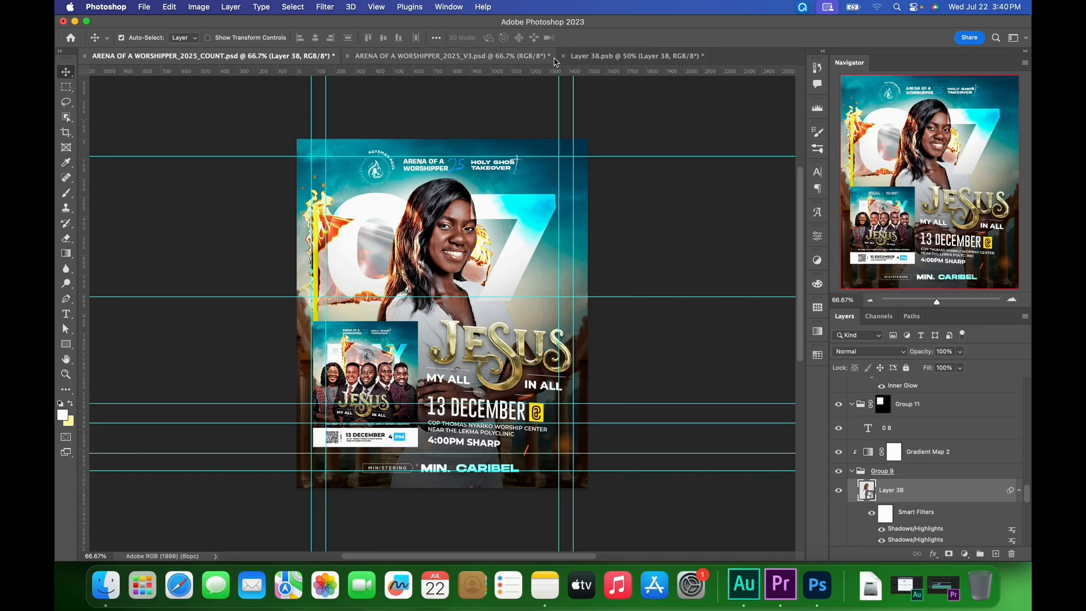
left_click(617, 60)
left_click(399, 58)
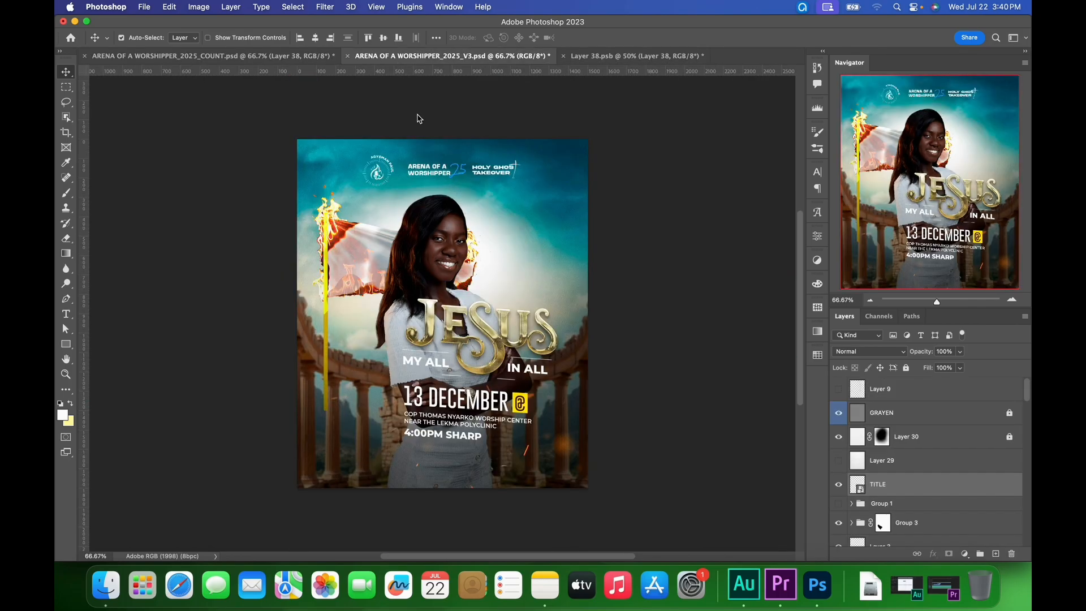
- Scale the EDITION, OVER and logo groups together to about 113%, enlarging them toward the lower right
right_click(444, 171)
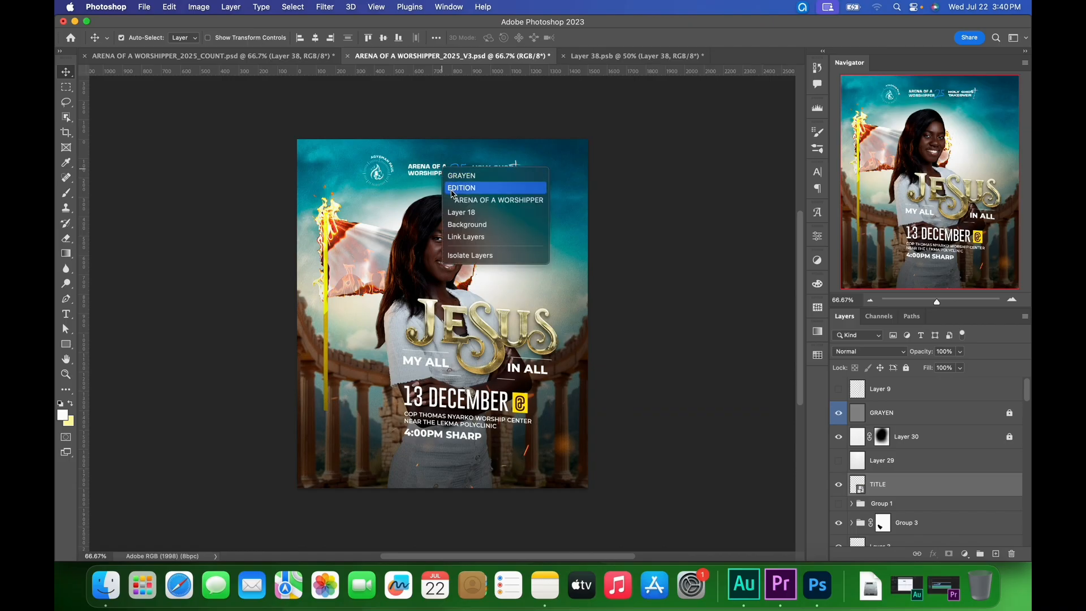
left_click(452, 193)
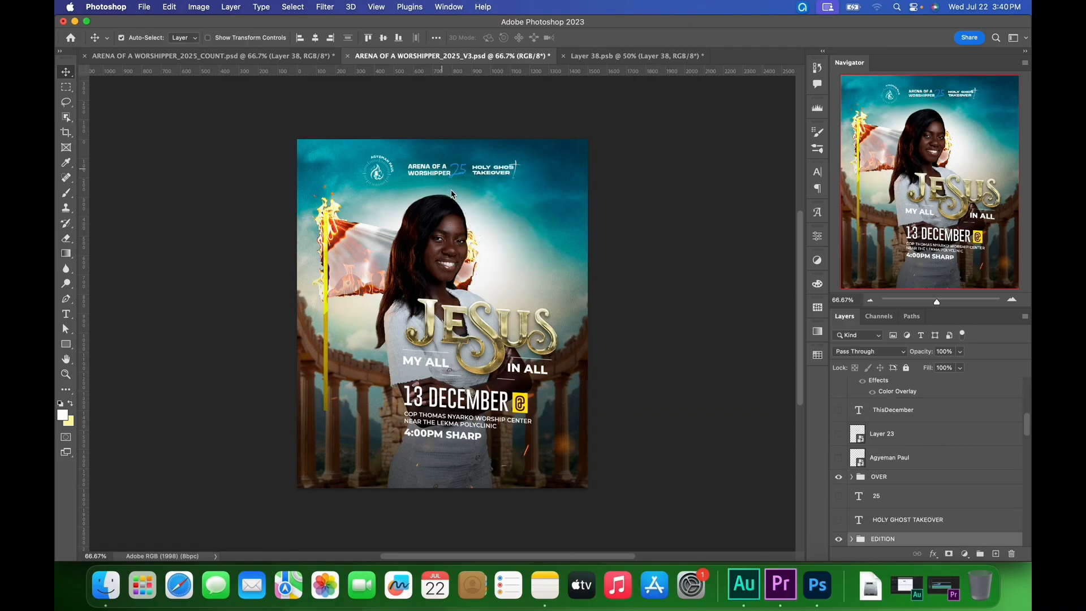
right_click(493, 173)
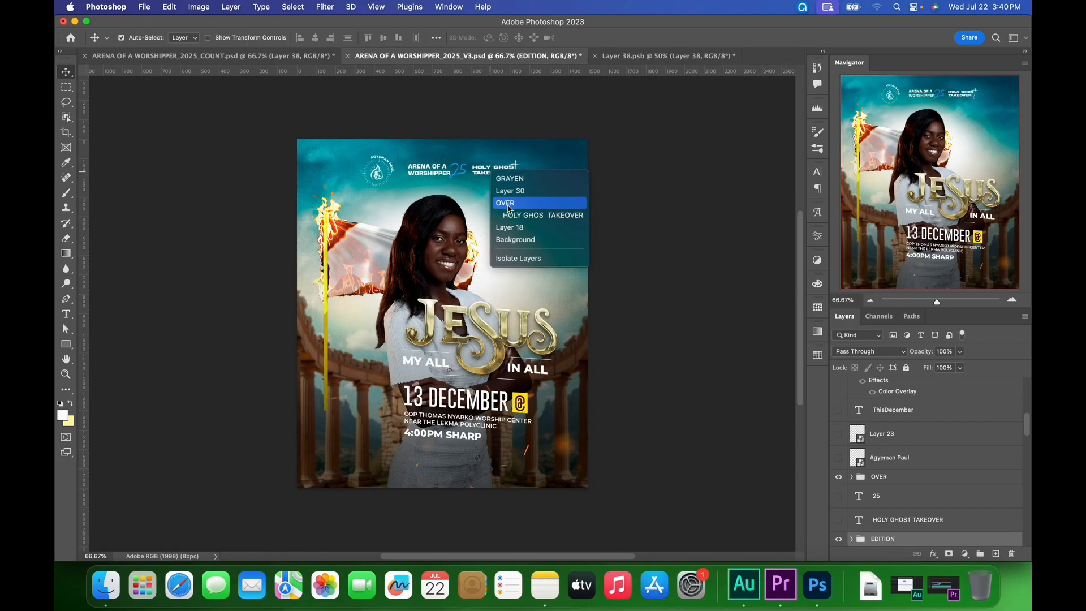
left_click(509, 203)
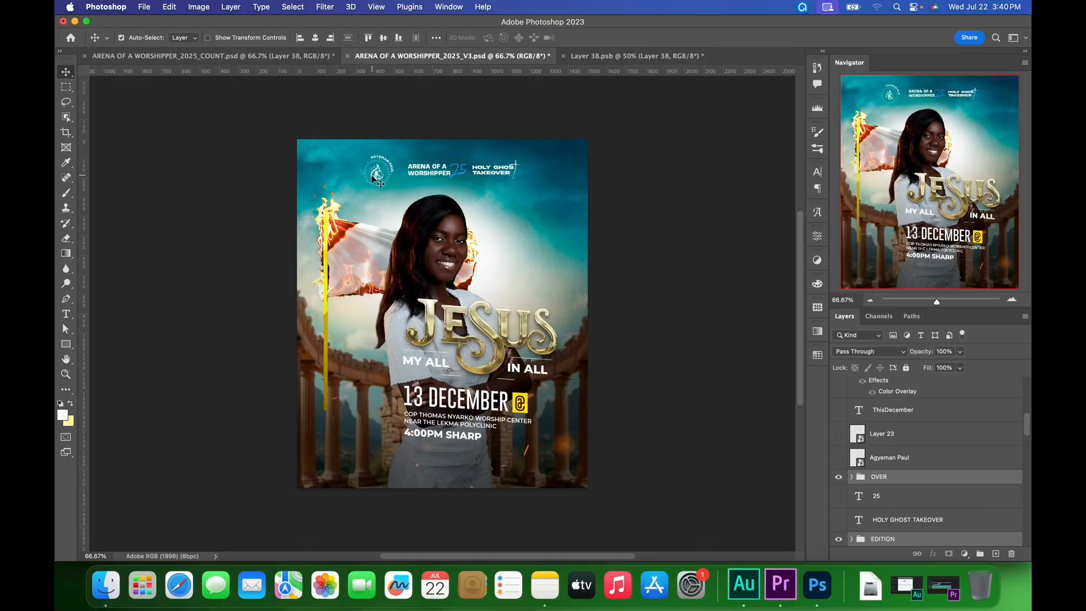
right_click(376, 178)
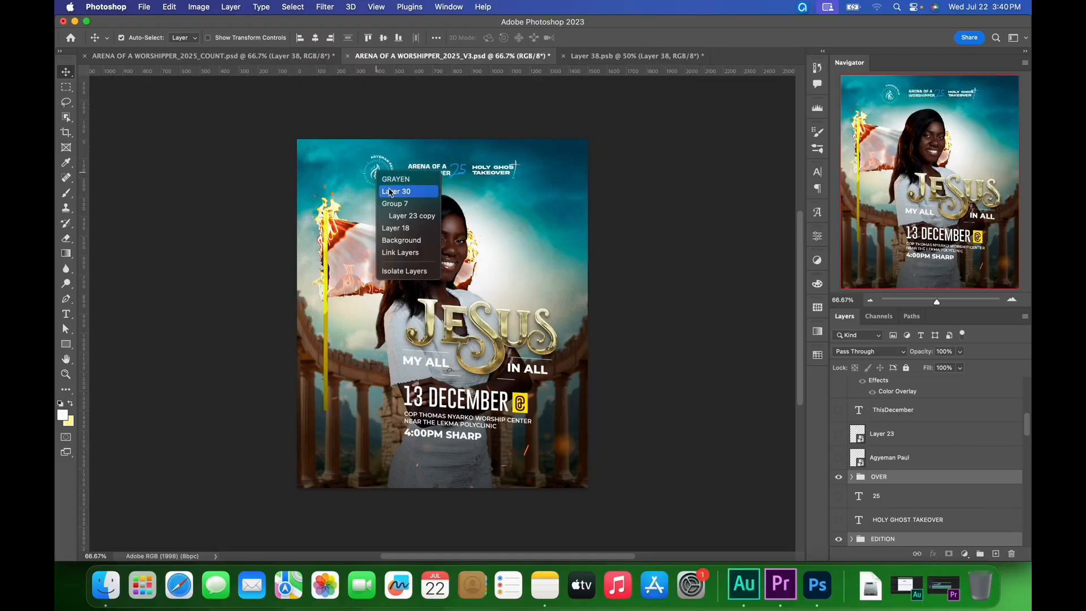
left_click(399, 205)
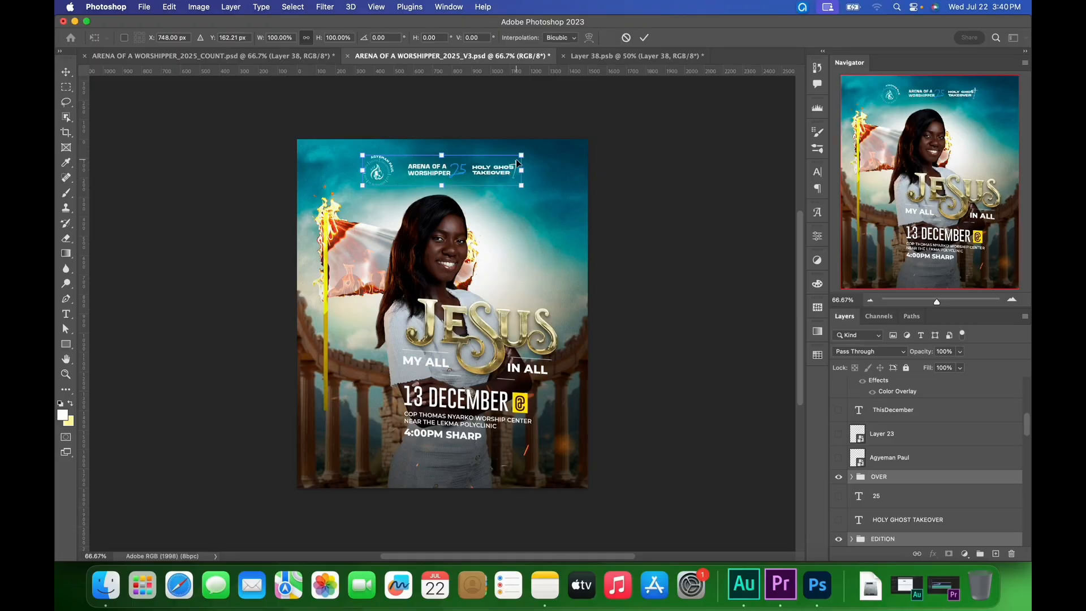
left_click_drag(526, 192, 545, 194)
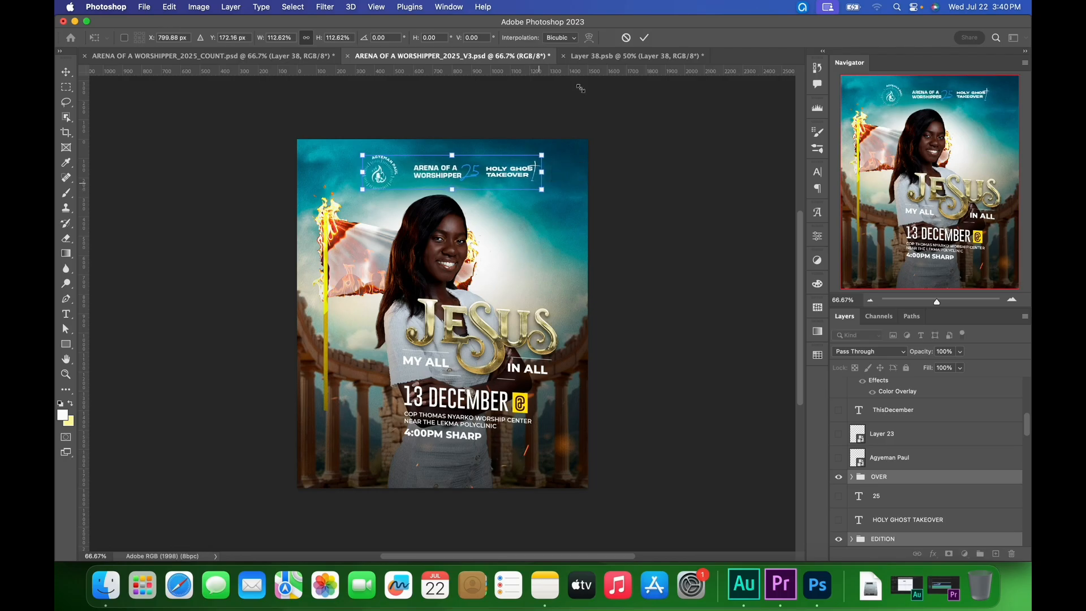
left_click(644, 38)
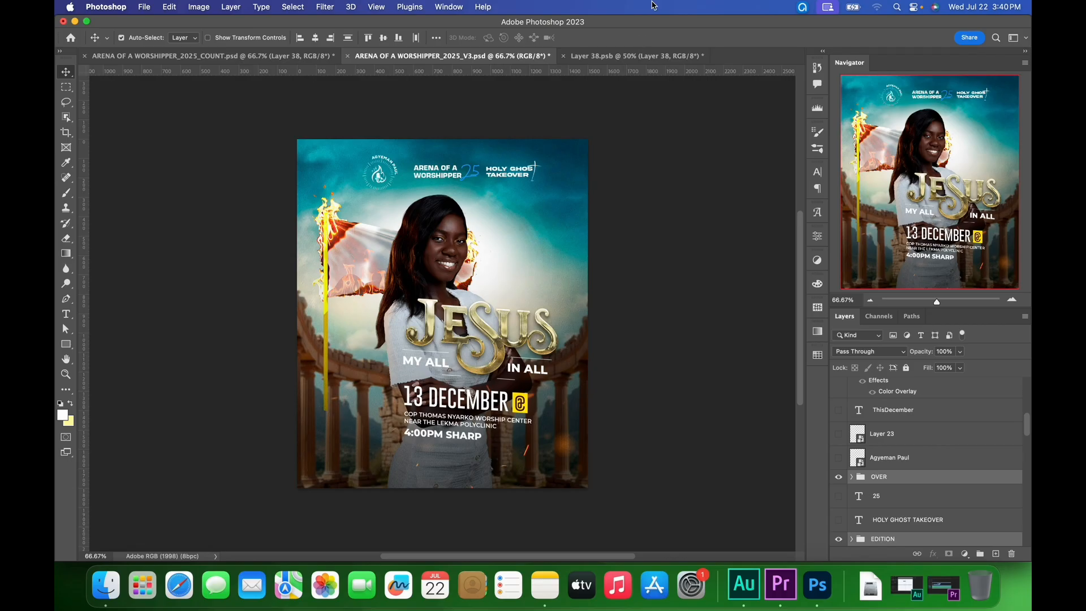
- After checking the COUNT flyer's layout, scale the V3 flyer's FLAG group to about 145% so the flag spreads behind the woman
left_click(233, 56)
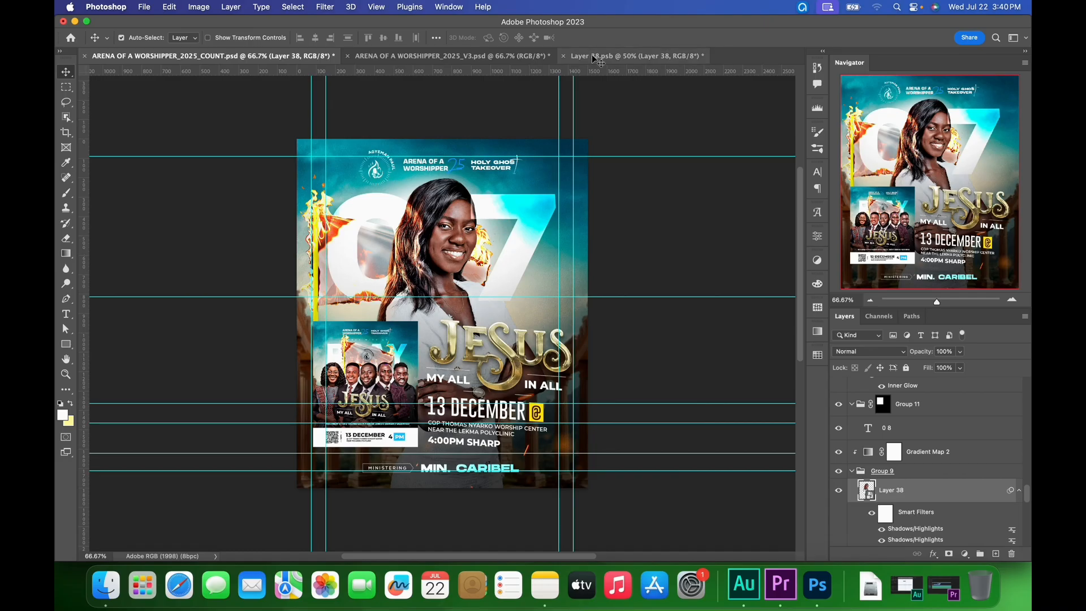
left_click(491, 57)
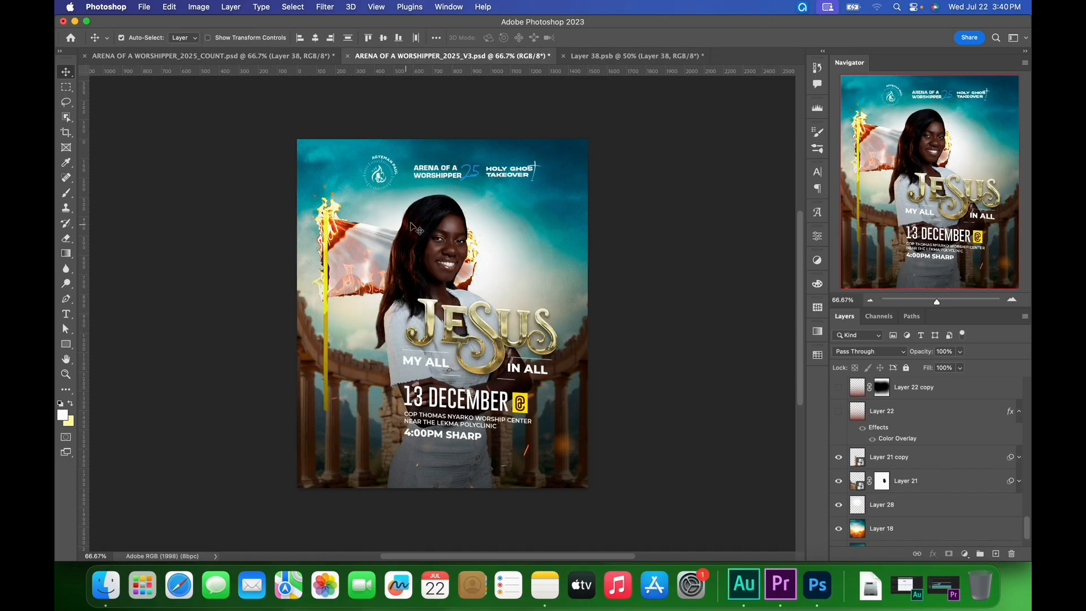
right_click(355, 255)
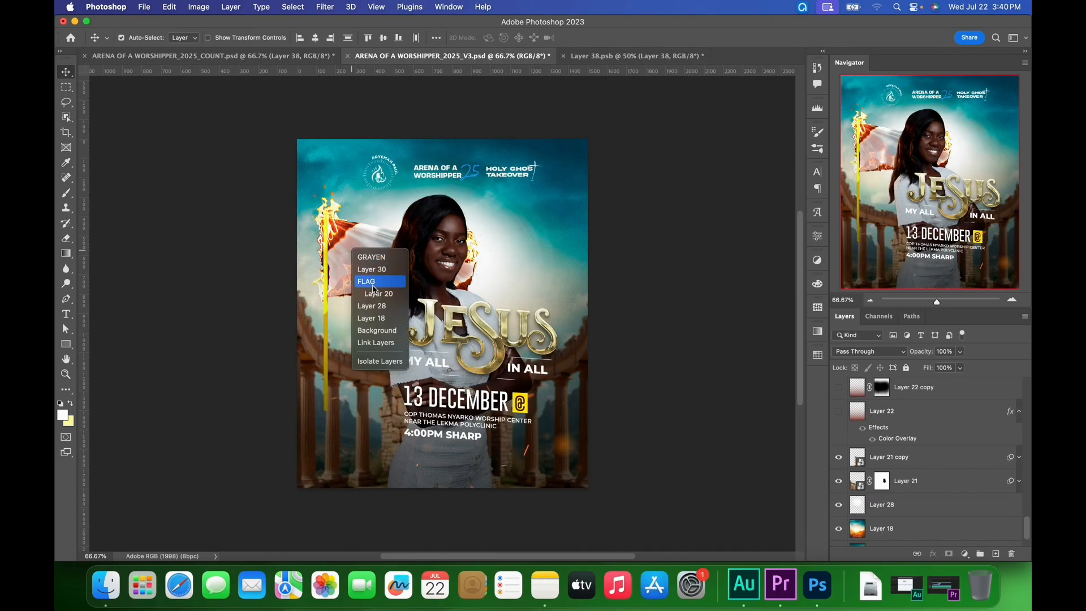
left_click(373, 282)
key("super+t")
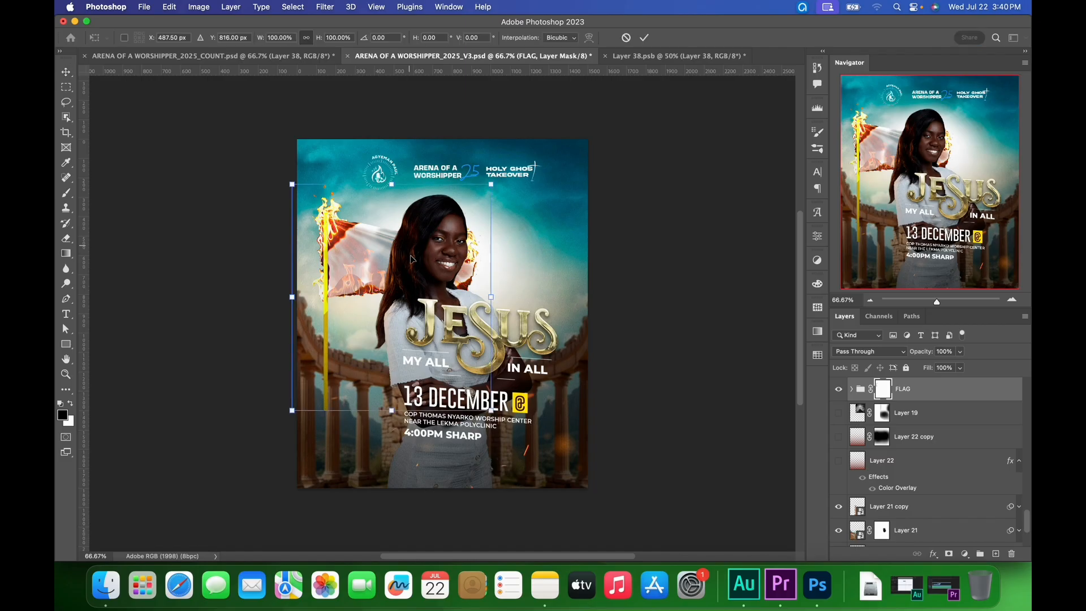
left_click_drag(490, 410, 560, 475)
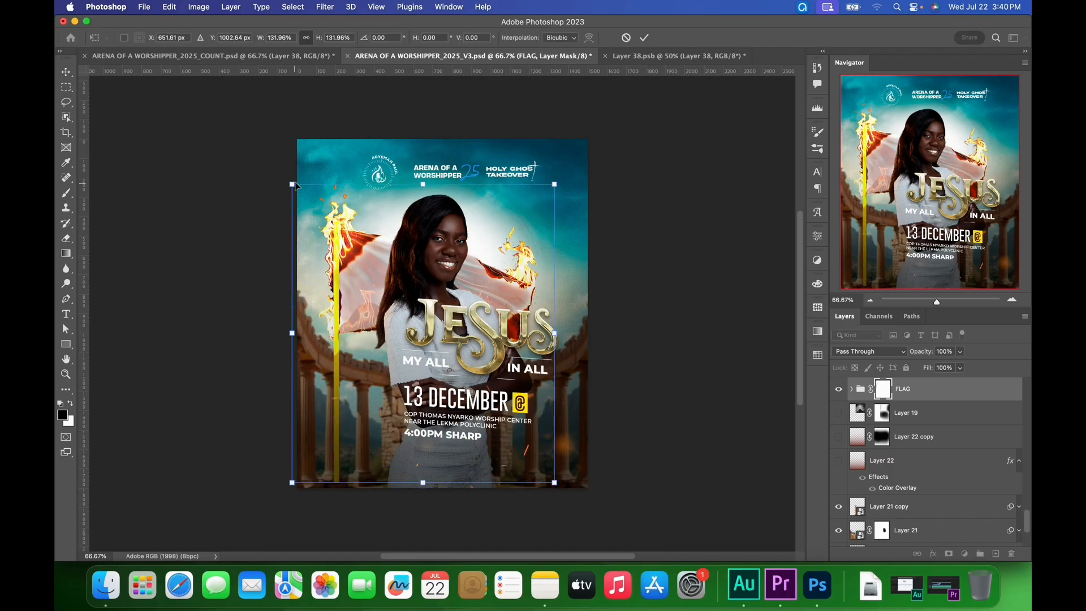
left_click_drag(294, 185, 286, 177)
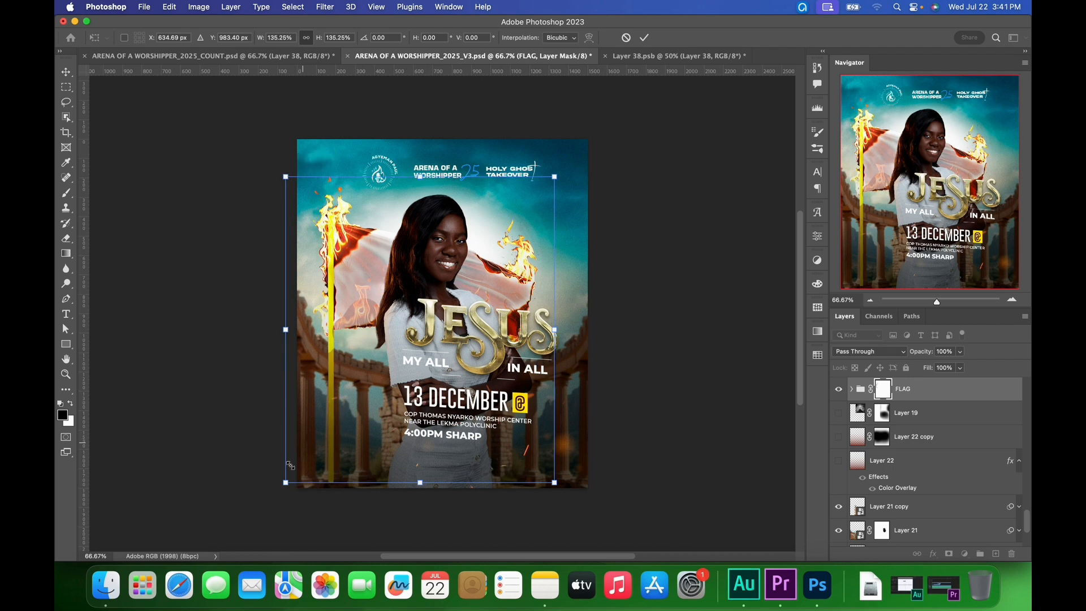
left_click_drag(286, 484, 278, 491)
mouse_move(557, 174)
left_mouse_down()
mouse_move(571, 157)
mouse_move(574, 166)
left_mouse_up()
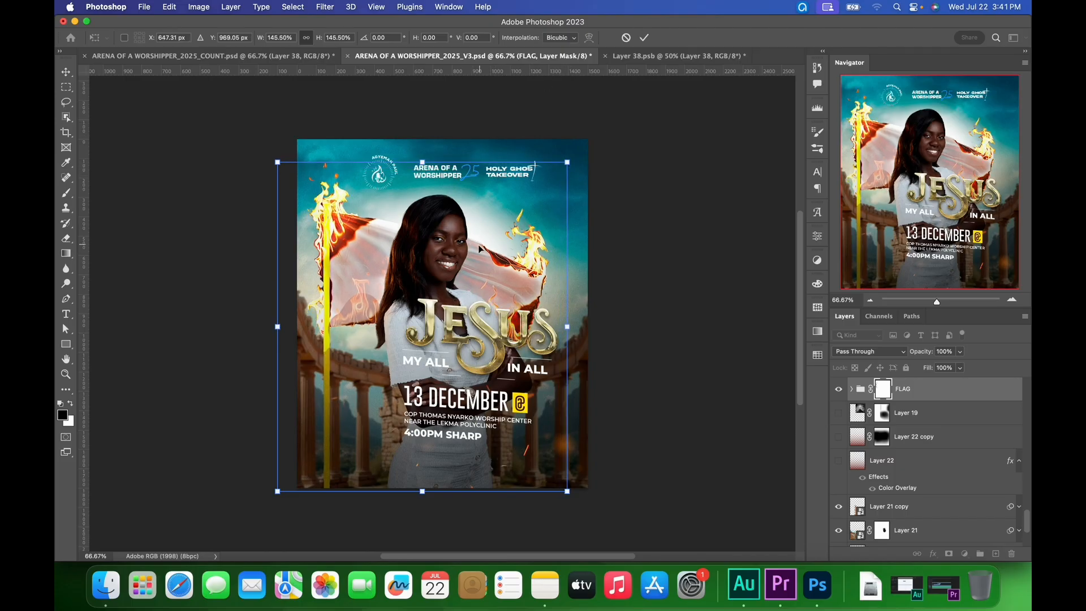
left_click(645, 38)
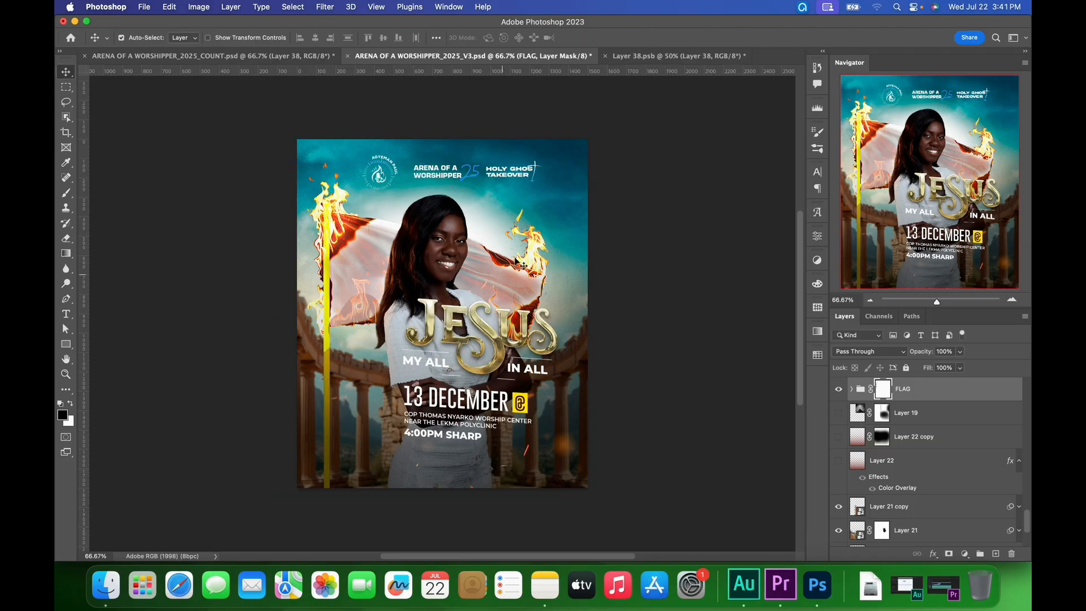
- Move the TITLE and 4pm Sharp layers together down and slightly right on the flyer
right_click(496, 338)
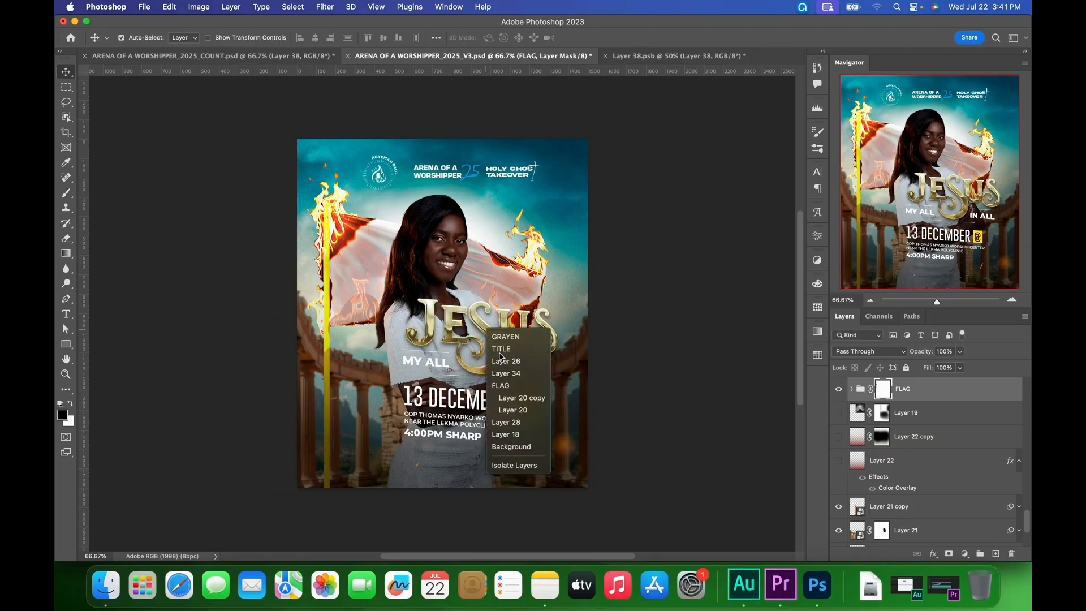
left_click(501, 348)
right_click(515, 407)
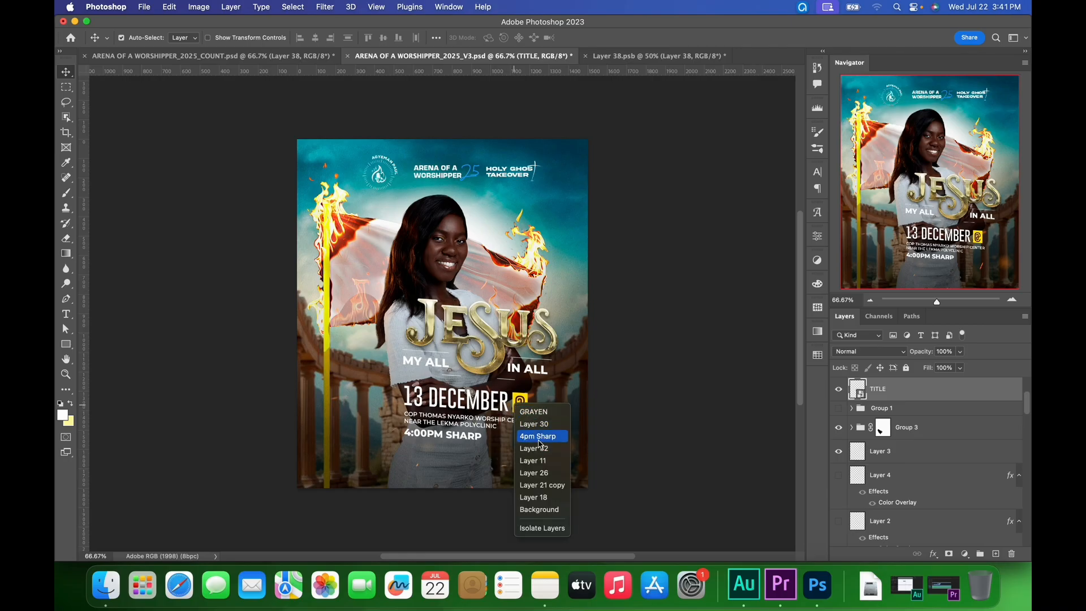
left_click(540, 441)
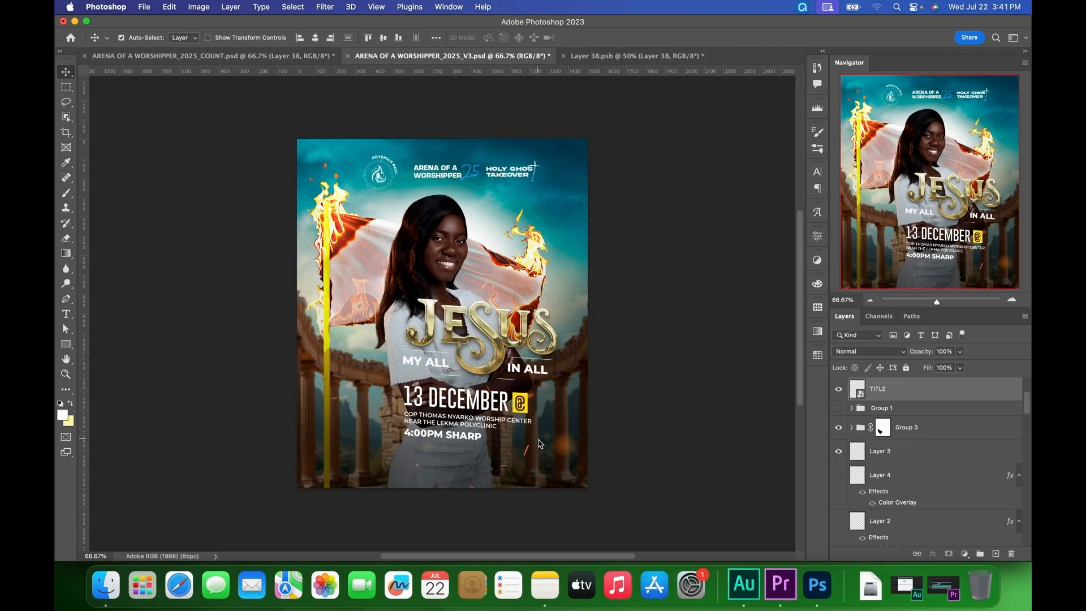
key("shift+Down")
key("shift+Down")
key("shift+Down")
key("shift+Down")
key("shift+Down")
key("shift+Down")
key("shift+Down")
key("shift+Down")
key("shift+Down")
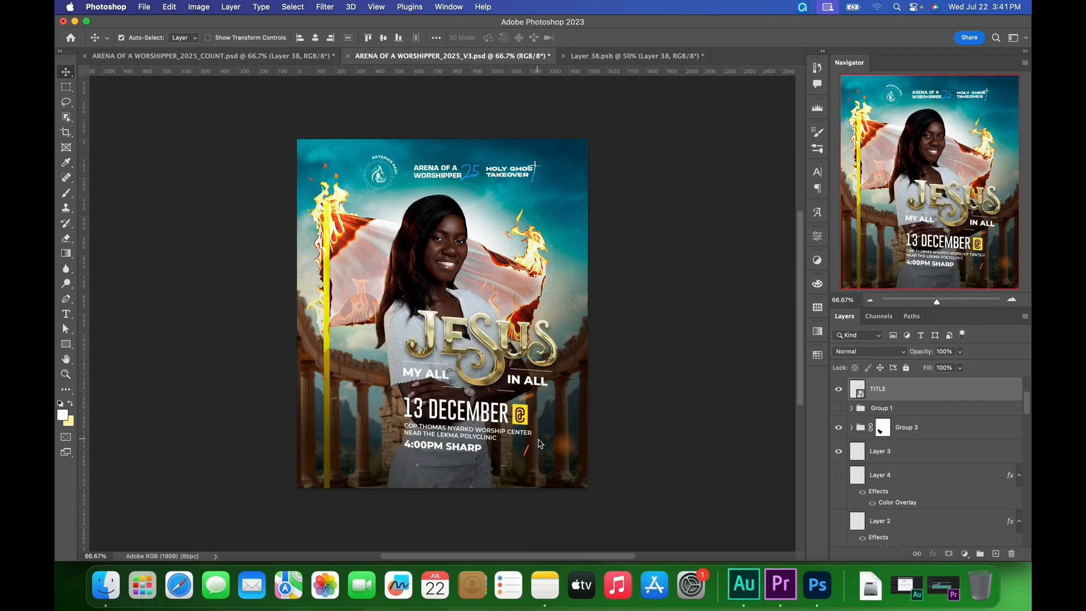
key("shift+Right")
key("shift+Right")
key("shift+Right")
key("shift+Down")
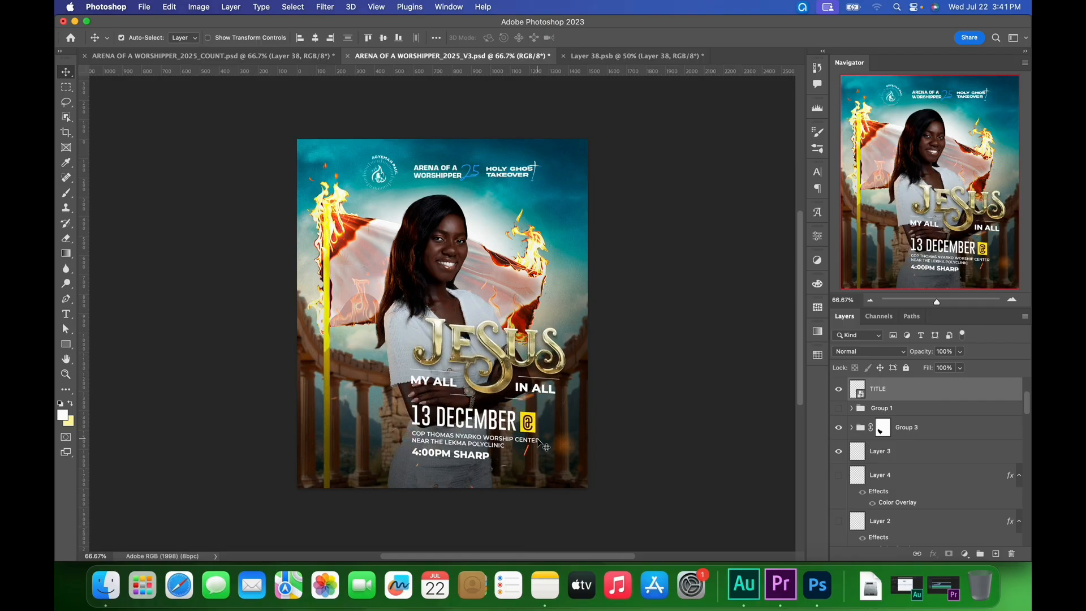
- Scale the TITLE and 4pm Sharp layers together to about 92% and shift them slightly down and right
key("super+t")
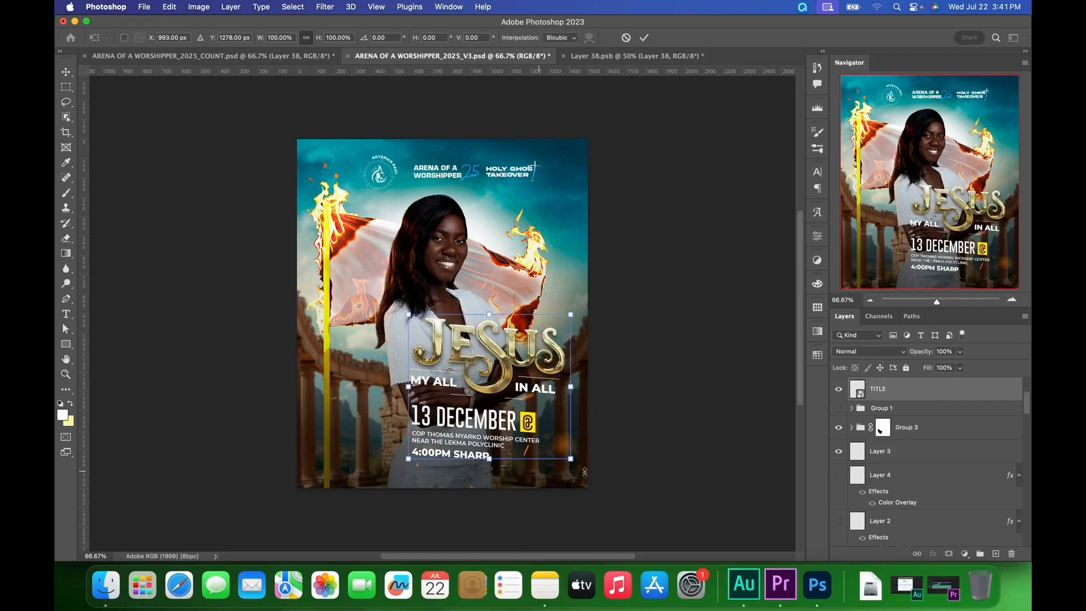
left_click_drag(575, 464, 562, 450)
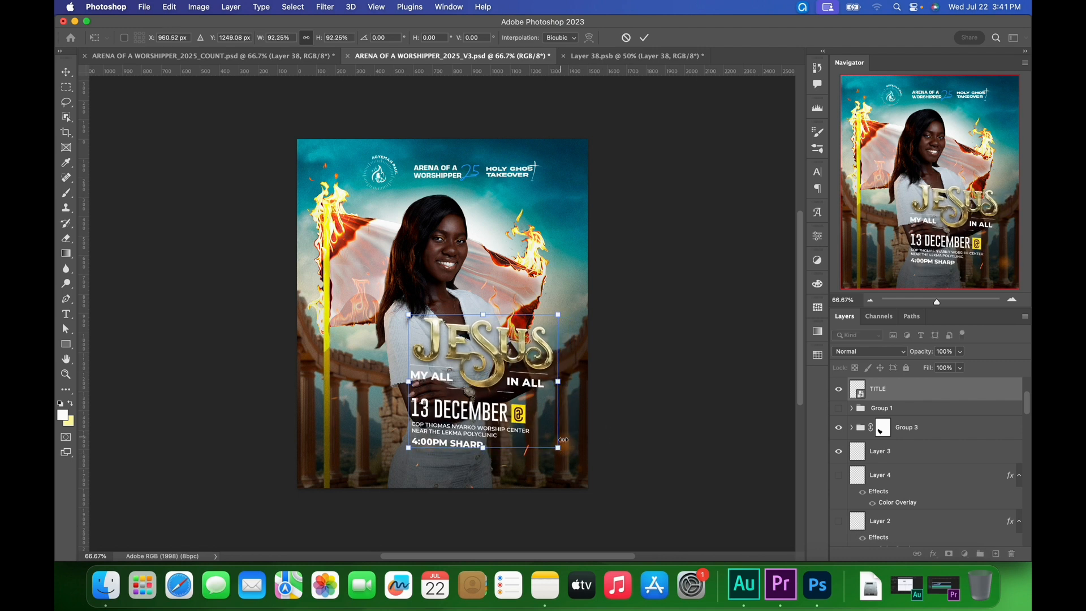
key("shift+Right")
key("shift+Right")
key("shift+Down")
key("shift+Down")
key("shift+Right")
key("shift+Down")
key("shift+Down")
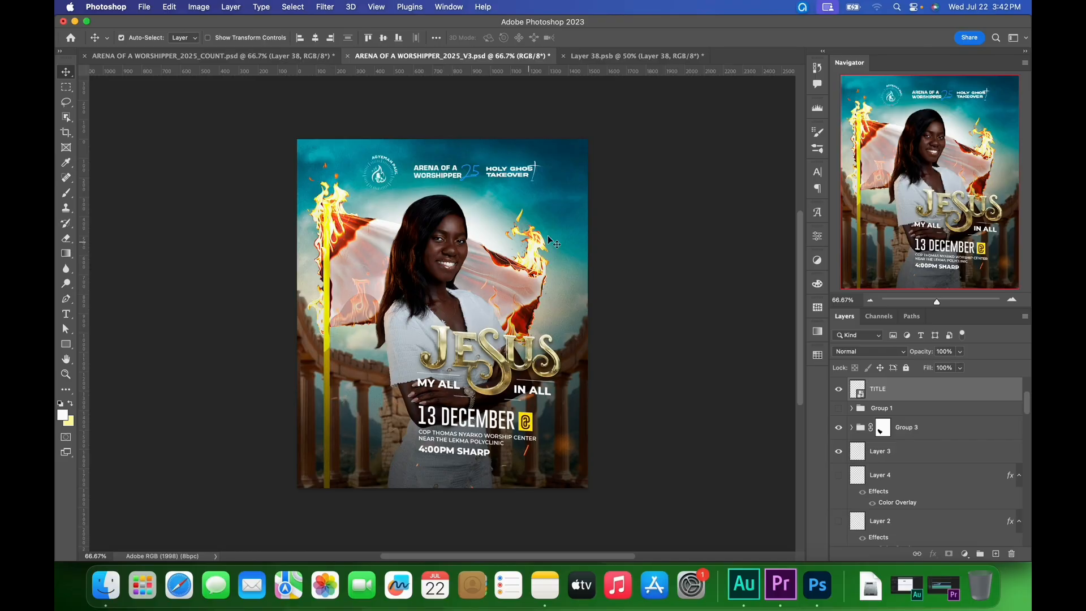
- Rename the woman's portrait layer, Layer 34, as artists
right_click(439, 234)
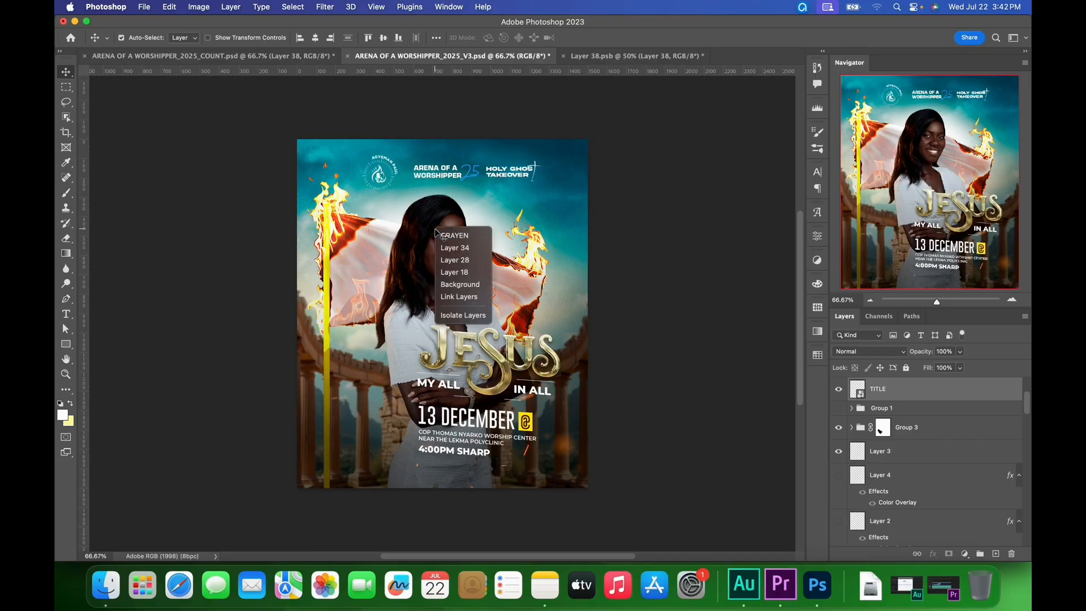
left_click(463, 252)
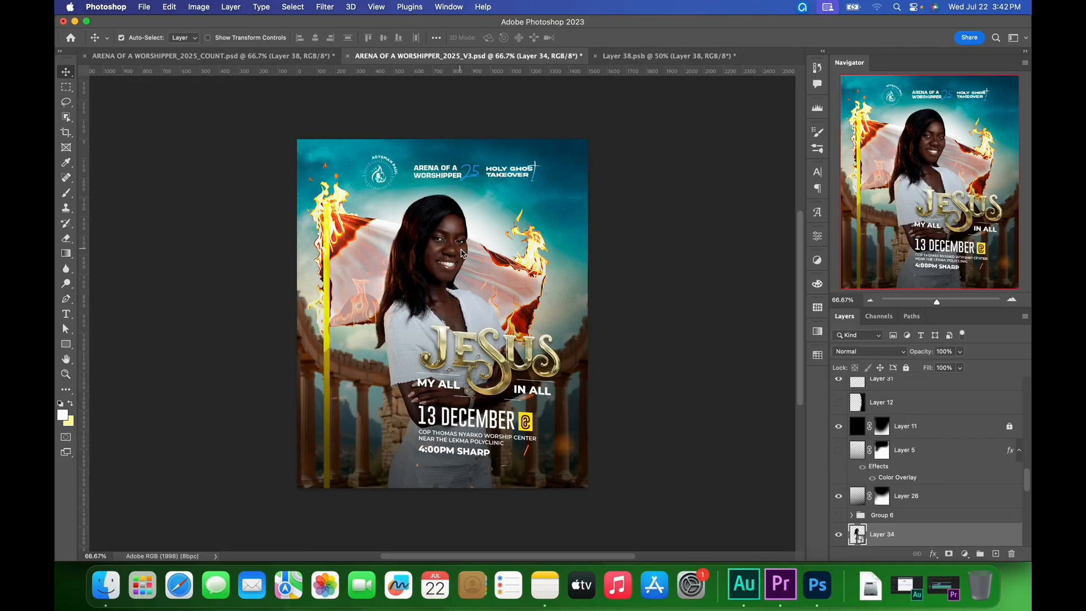
scroll(885, 494, "down", 3)
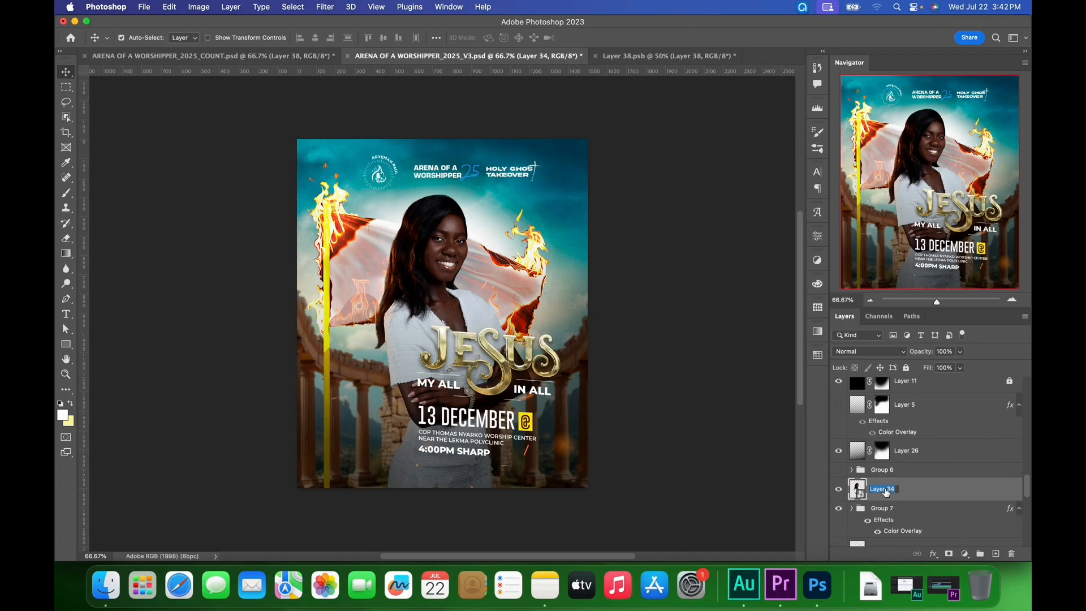
type("ARTIS")
key("Return")
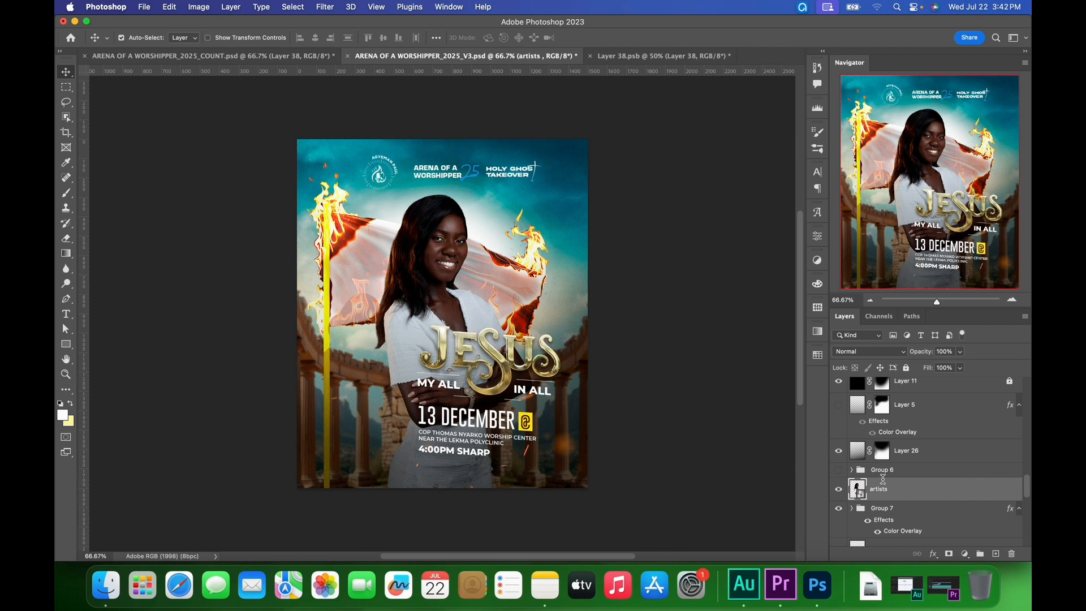
- Add the text 07 in white Nexa Black at 142 pt on a new layer between the artists layer and Group 7
left_click(948, 514)
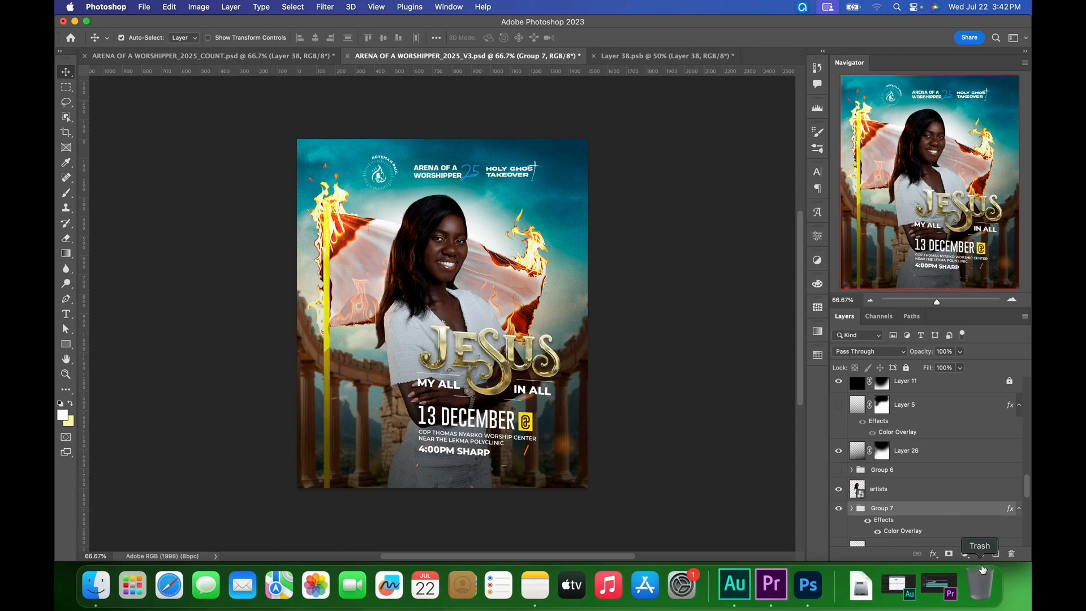
left_click(996, 554)
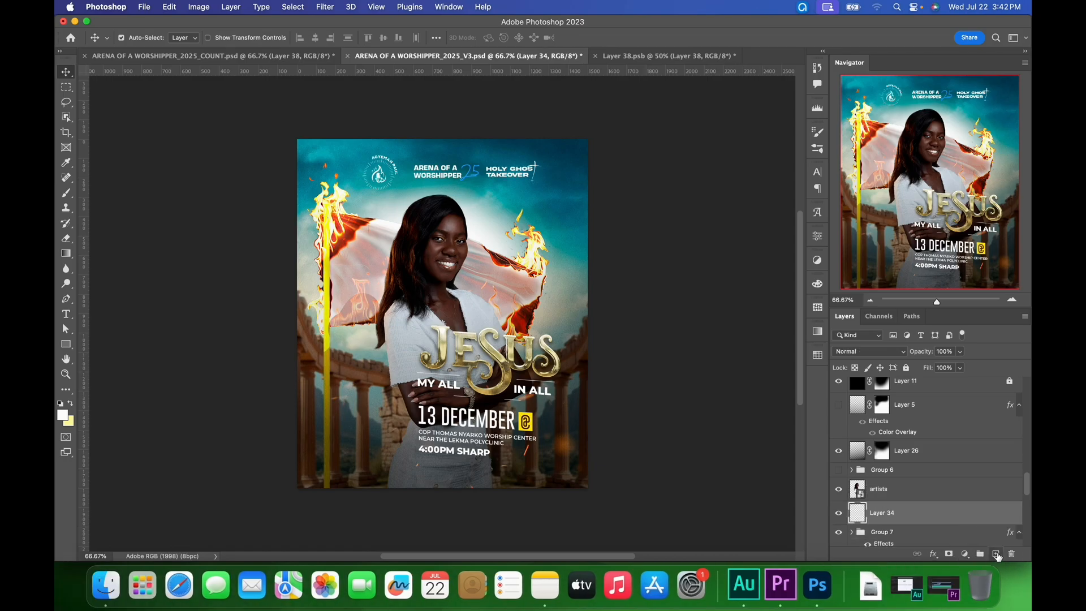
key("t")
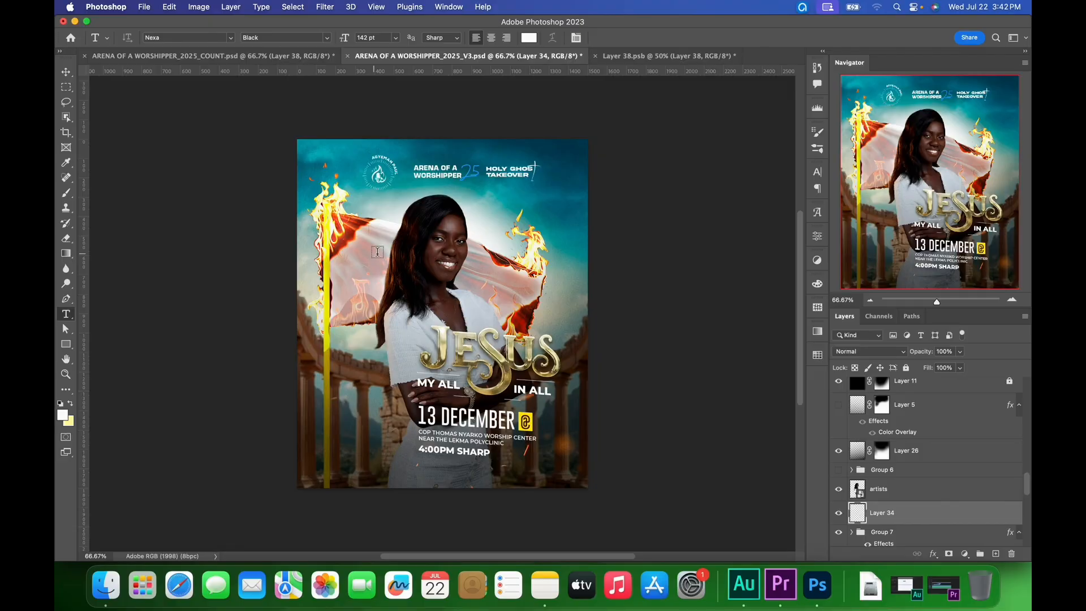
left_click(374, 243)
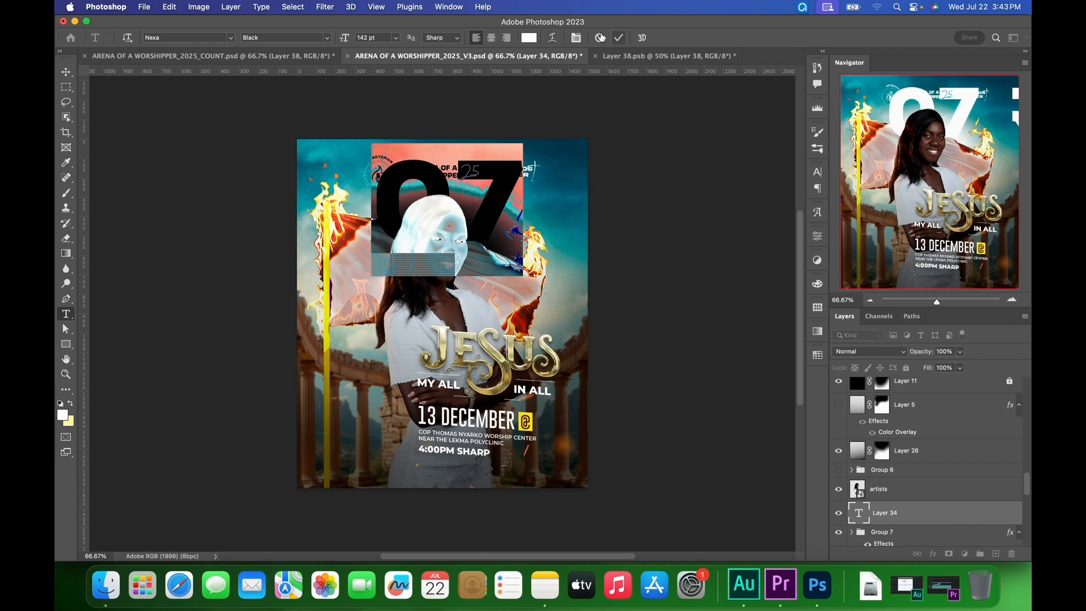
left_click(623, 44)
- Enlarge the 07 text to about 211 pt and position it behind the woman's head, below the header titles
key("super+t")
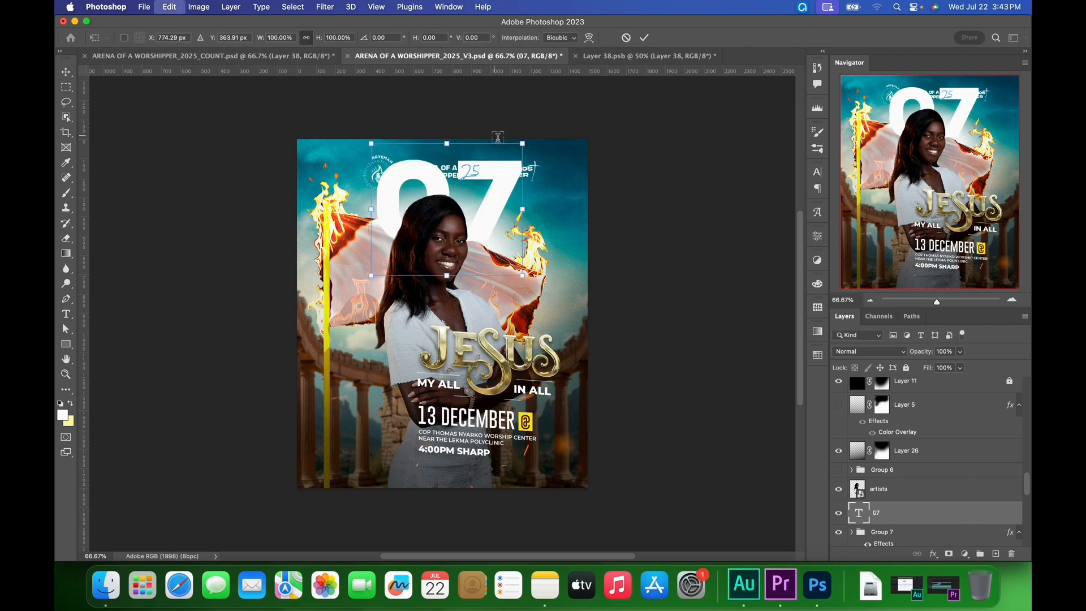
left_click_drag(525, 277, 553, 302)
left_click_drag(372, 301, 339, 353)
left_click_drag(514, 196, 506, 221)
left_click(644, 38)
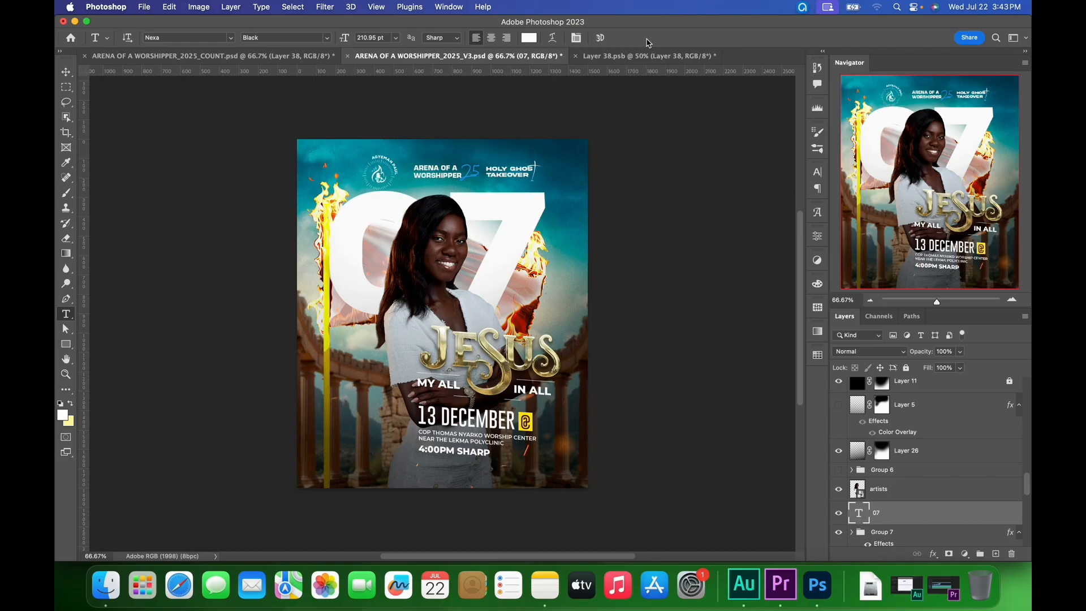
- Widen the kerning between the 0 and the 7 so the digits spread apart behind the woman
key("Return")
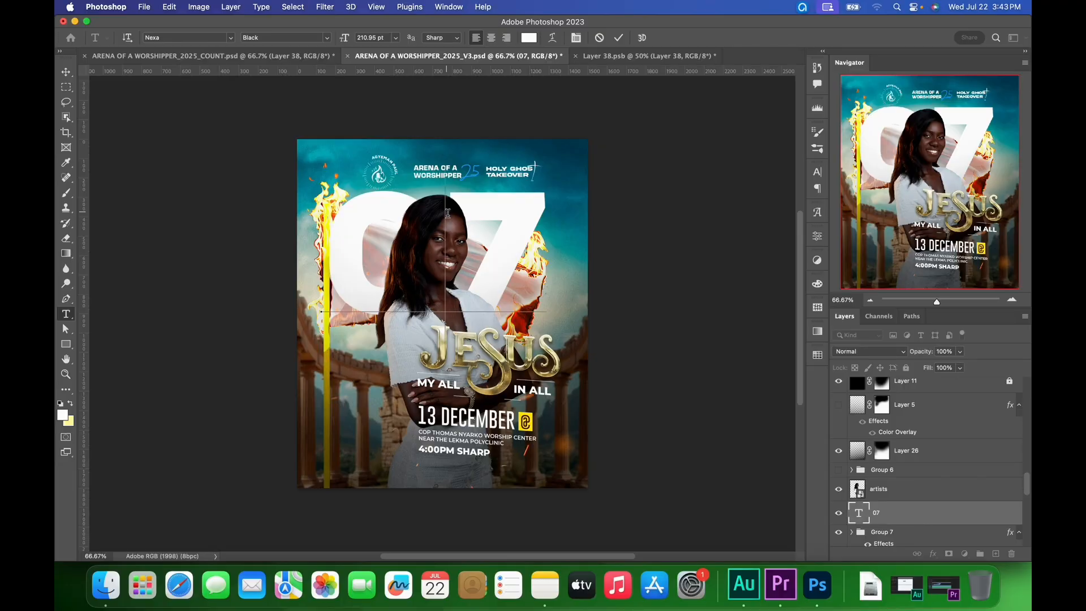
key("alt+Right")
key("alt+Right")
key("alt+Right")
key("alt+Right")
key("alt+Right")
key("alt+Right")
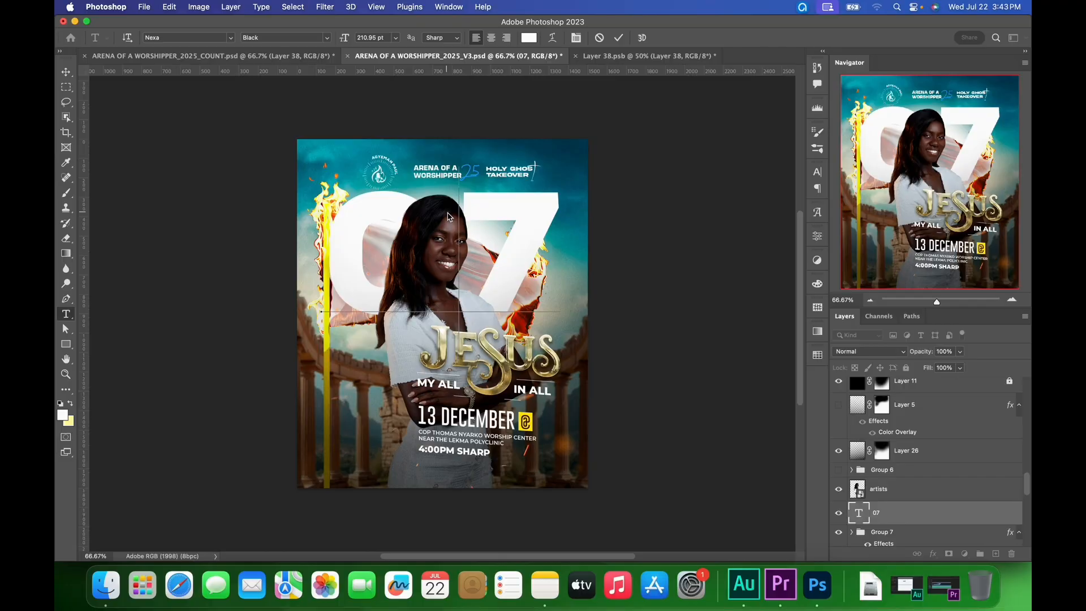
left_click(619, 38)
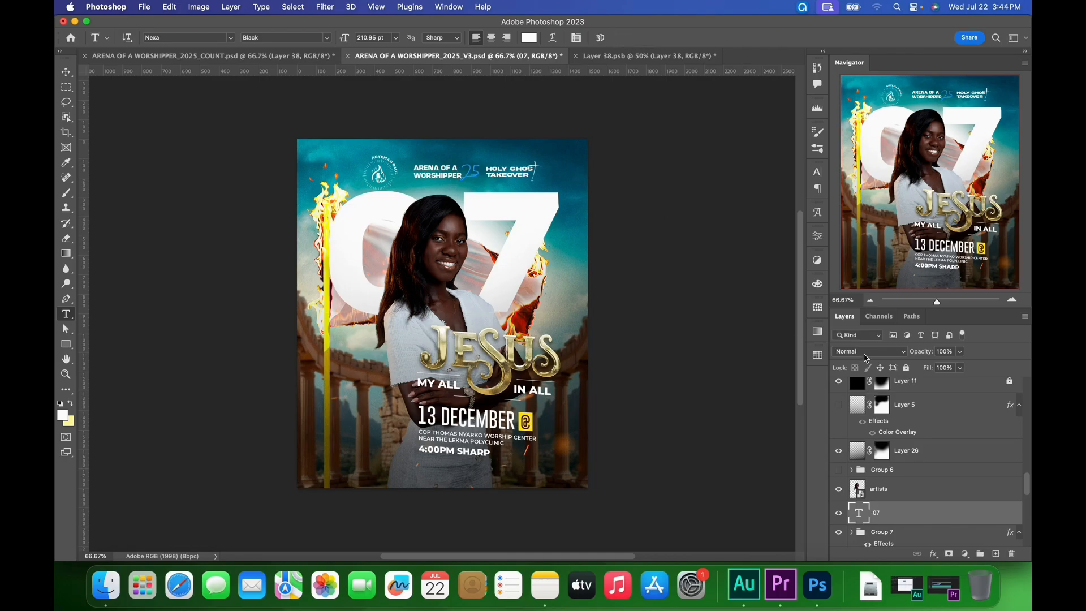
- Set the 07 text layer's blend mode to Overlay
left_click(867, 352)
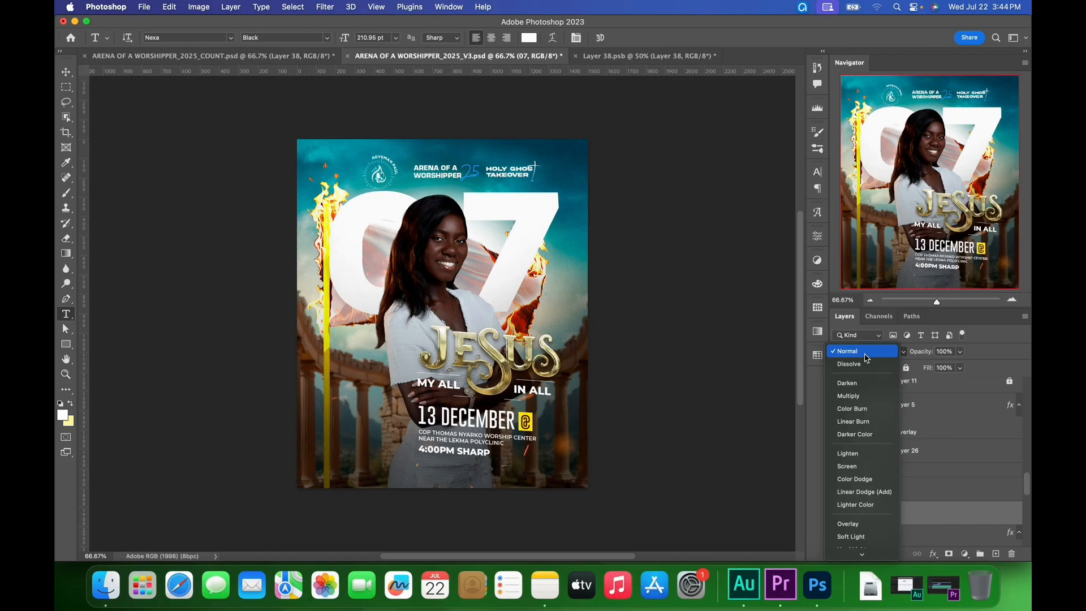
left_click(863, 524)
key("Return")
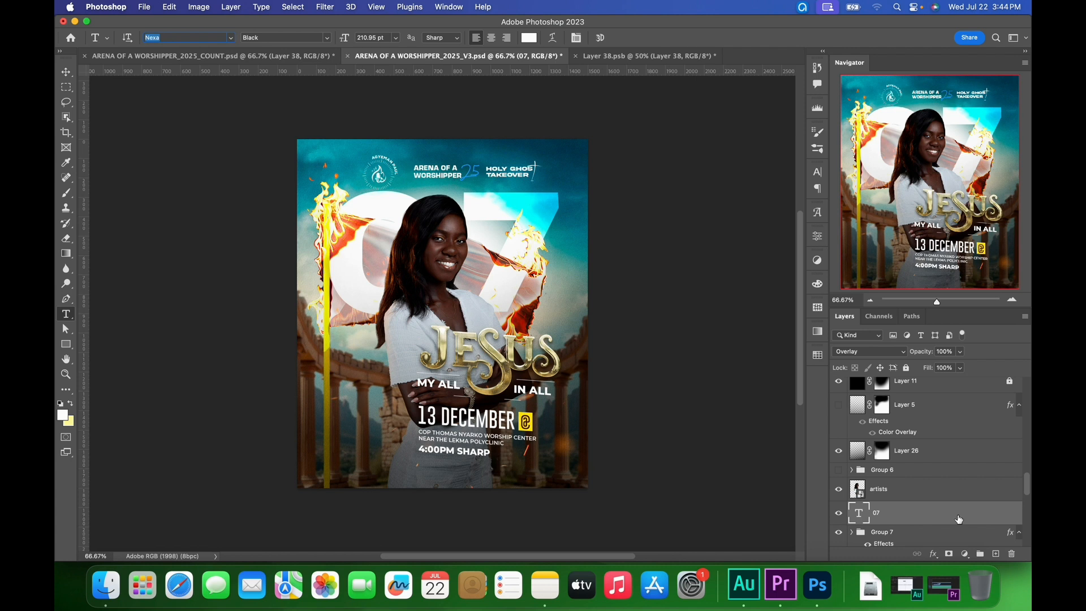
- Add an Inner Glow to the 07 text layer with 48% opacity and a size of 40 px
double_click(971, 518)
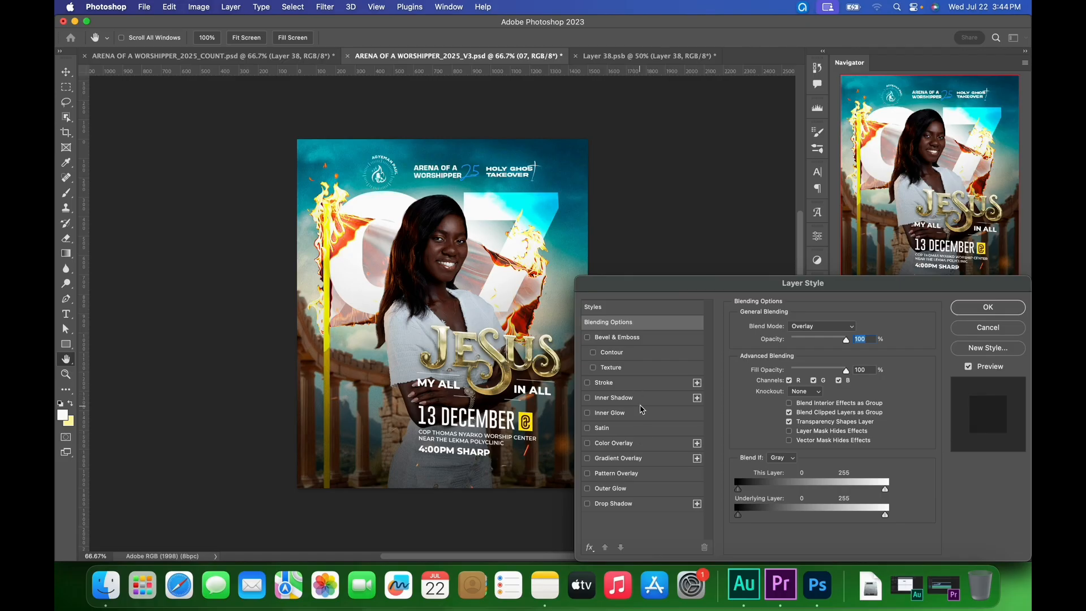
left_click(650, 420)
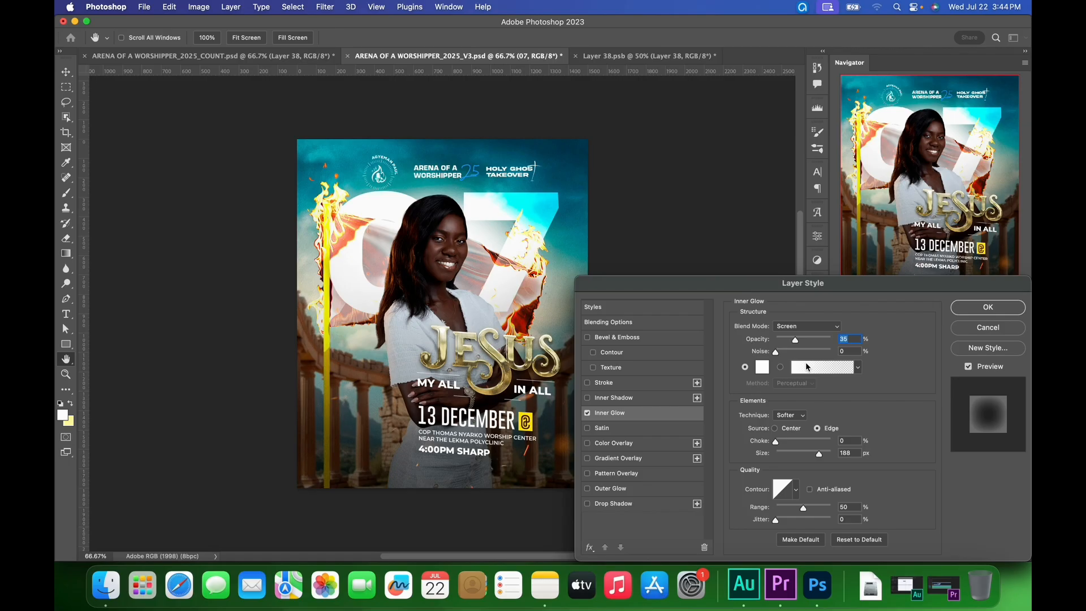
type("48")
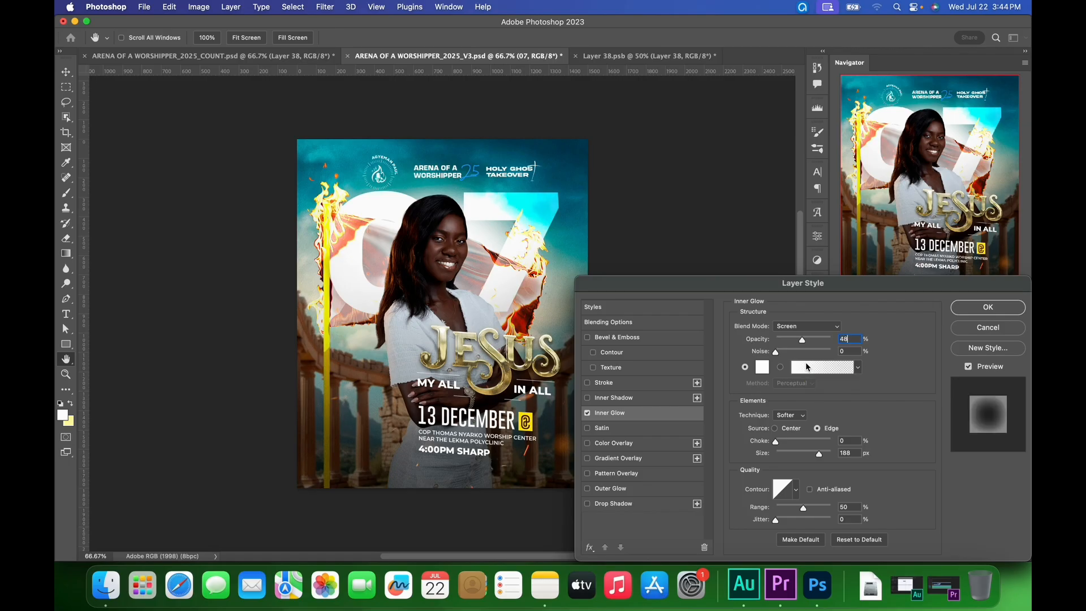
double_click(856, 455)
type("40")
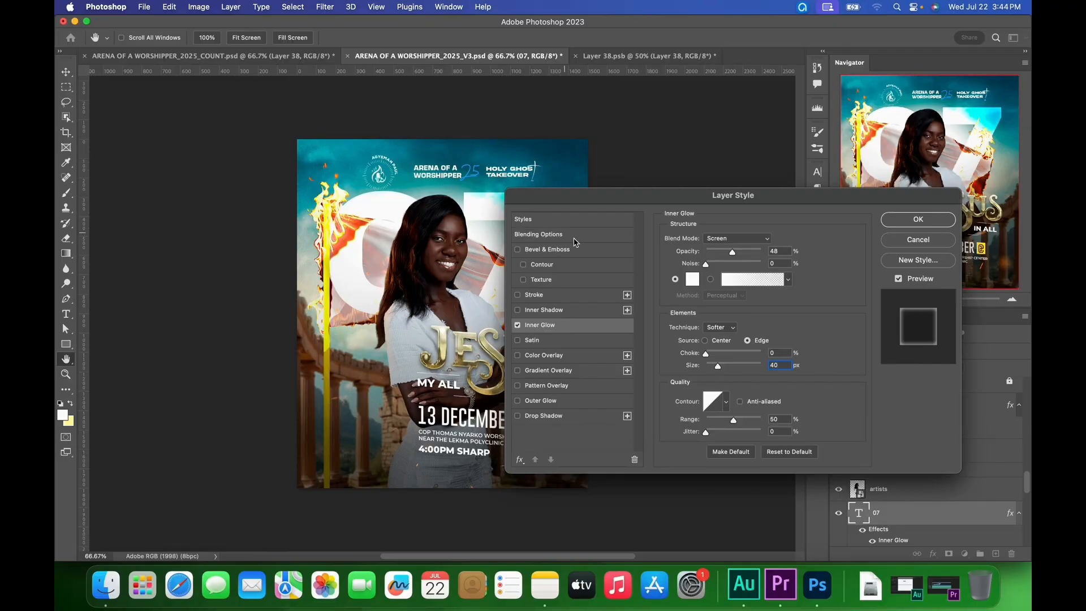
- Apply the Inner Glow to the 07 text and compare the result with the countdown flyer
left_click(918, 220)
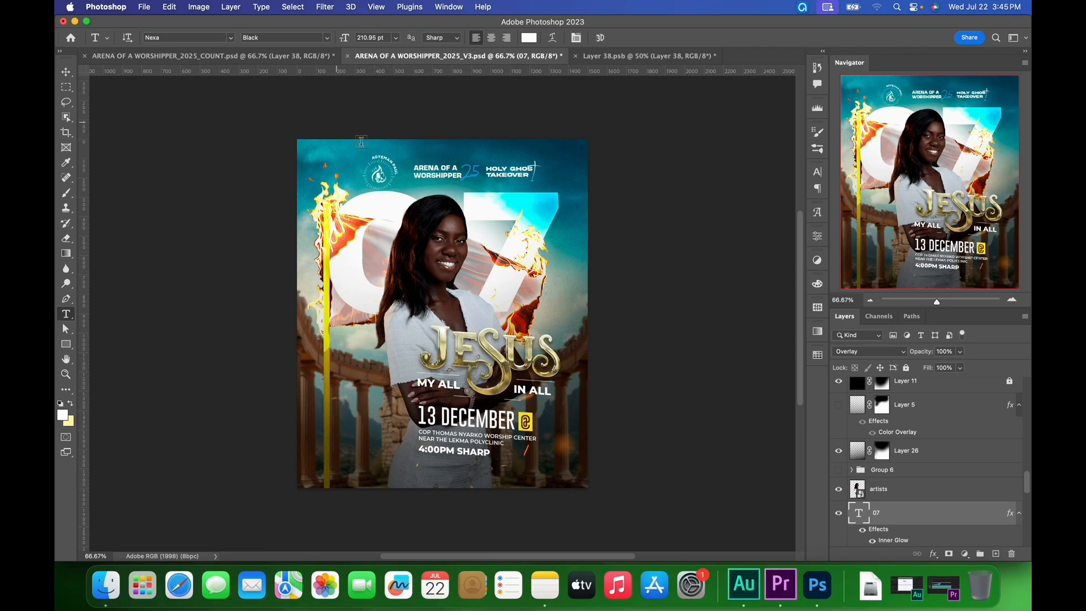
left_click(294, 57)
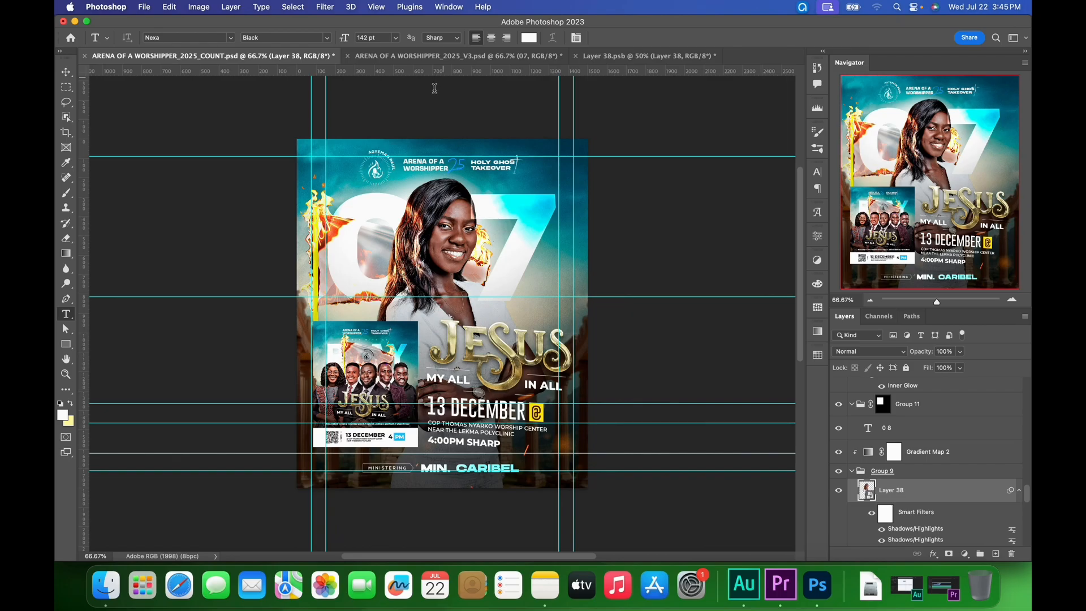
left_click(529, 57)
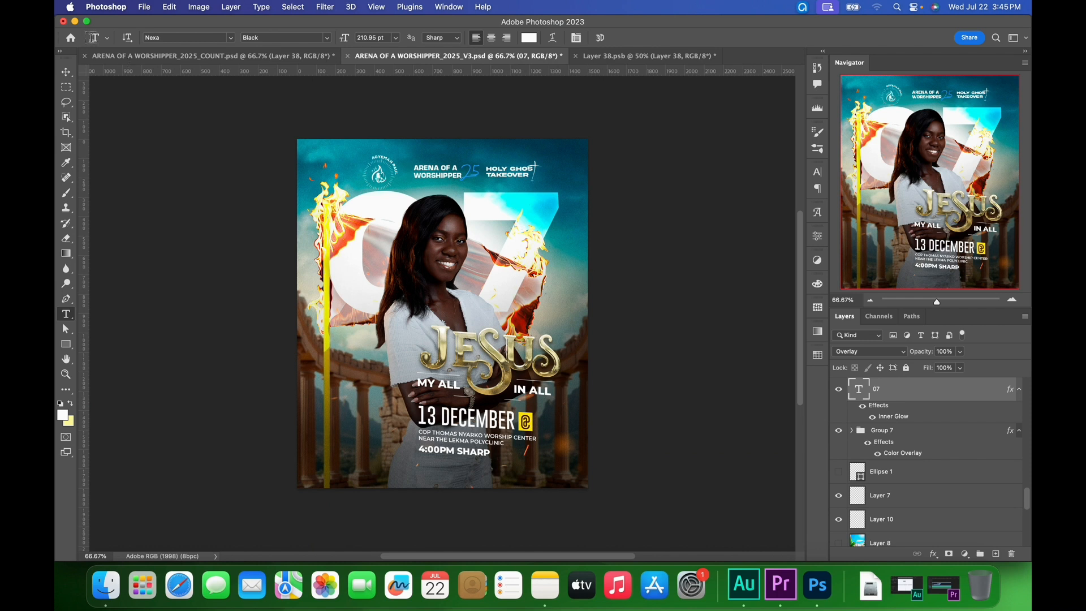
- Move the 07 text layer above the artists layer in the layer stack
left_click(66, 73)
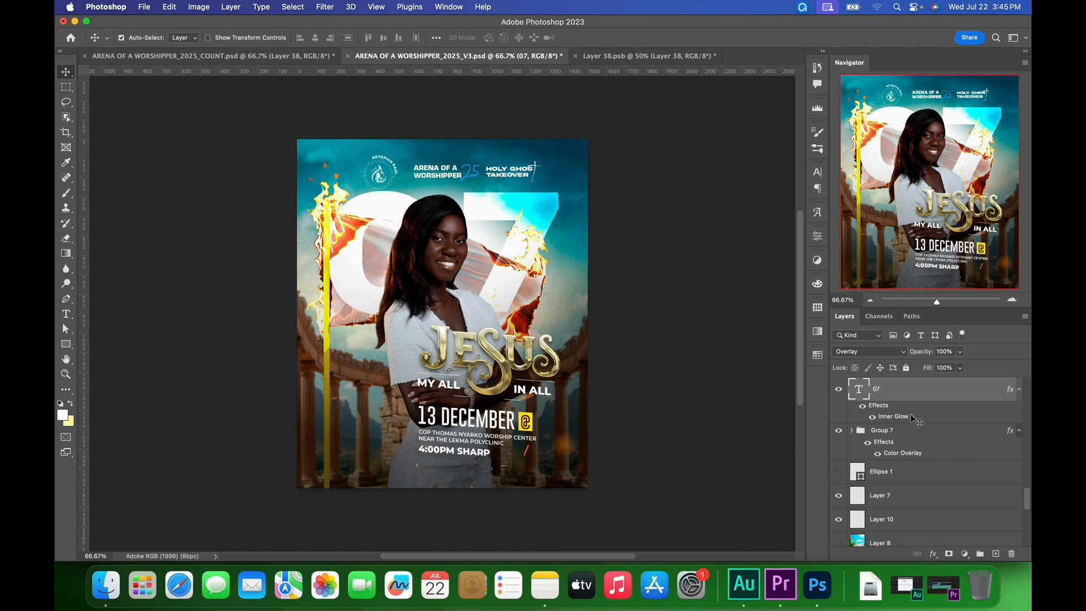
scroll(916, 419, "up", 1)
left_click_drag(918, 419, 893, 427)
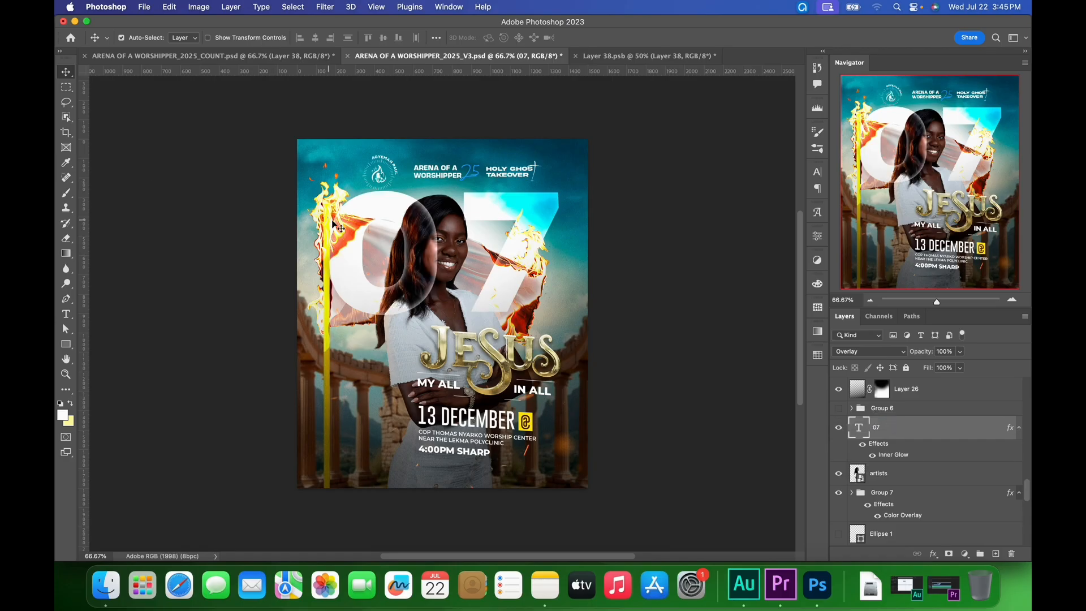
- Examine which text layers form the 0 and the 7 in the countdown flyer, toggling the 0 8 layer's visibility
left_click(216, 62)
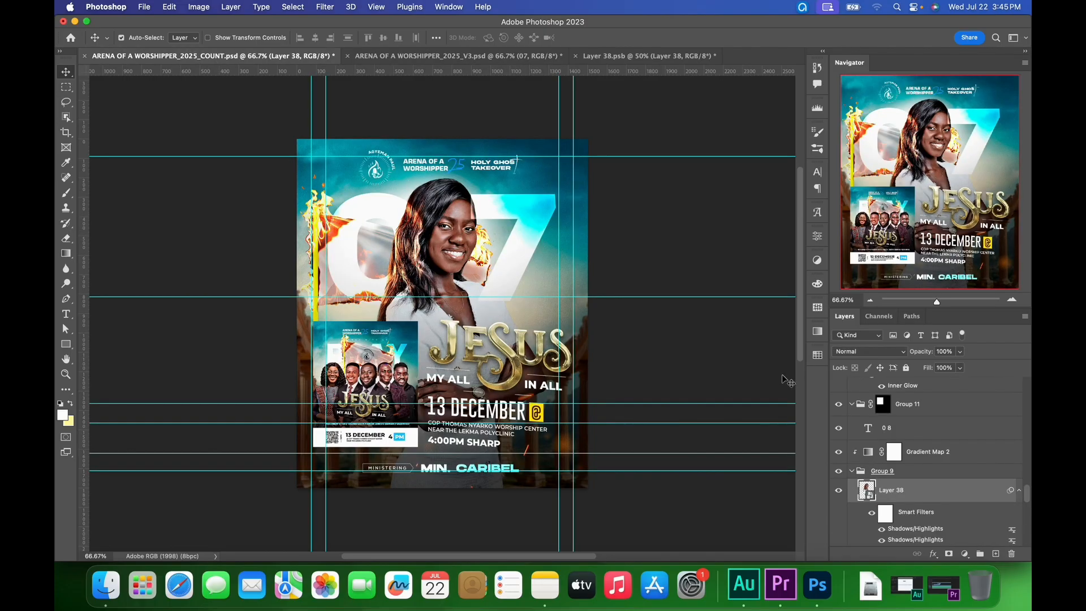
left_click(552, 218)
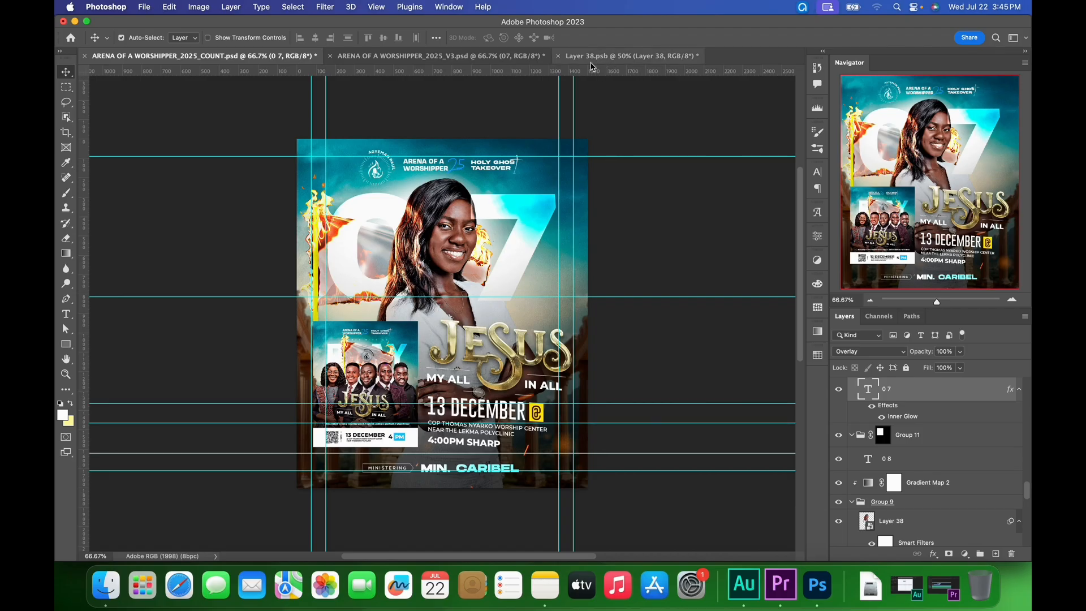
left_click(416, 234)
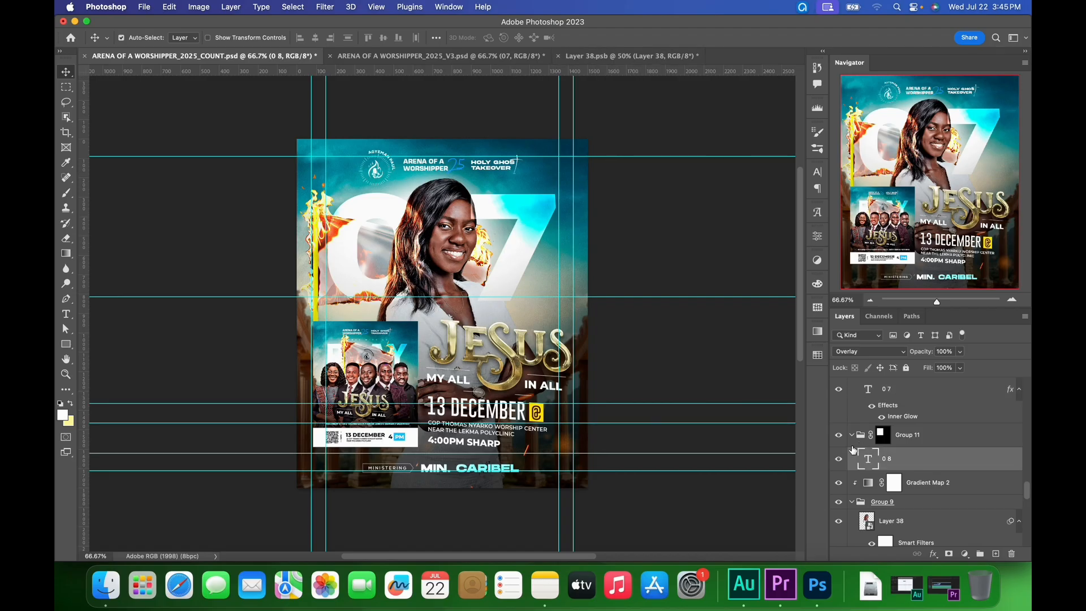
left_click(839, 458)
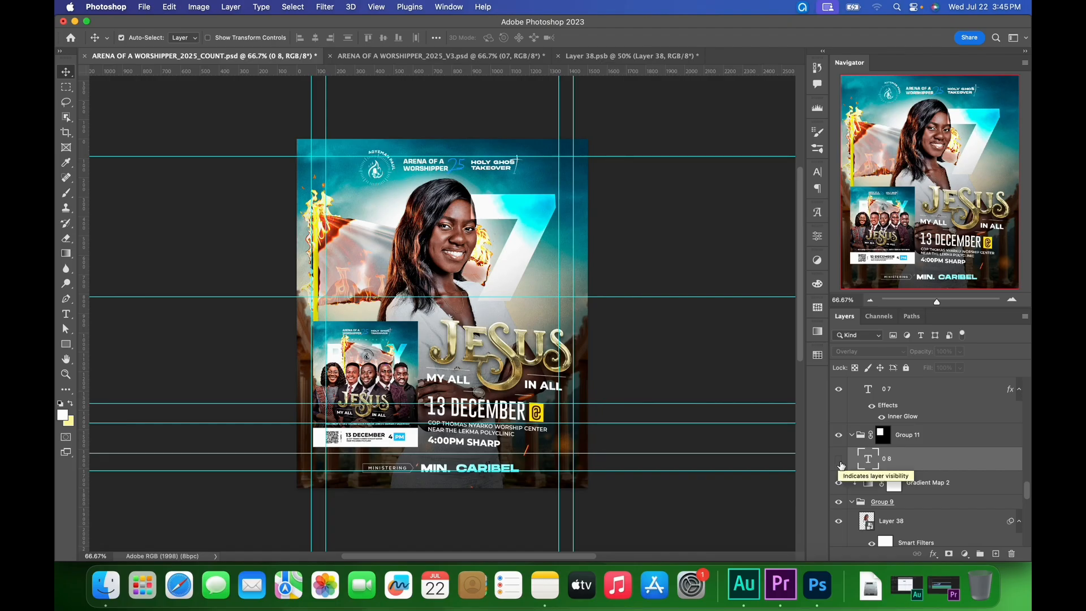
left_click(839, 461)
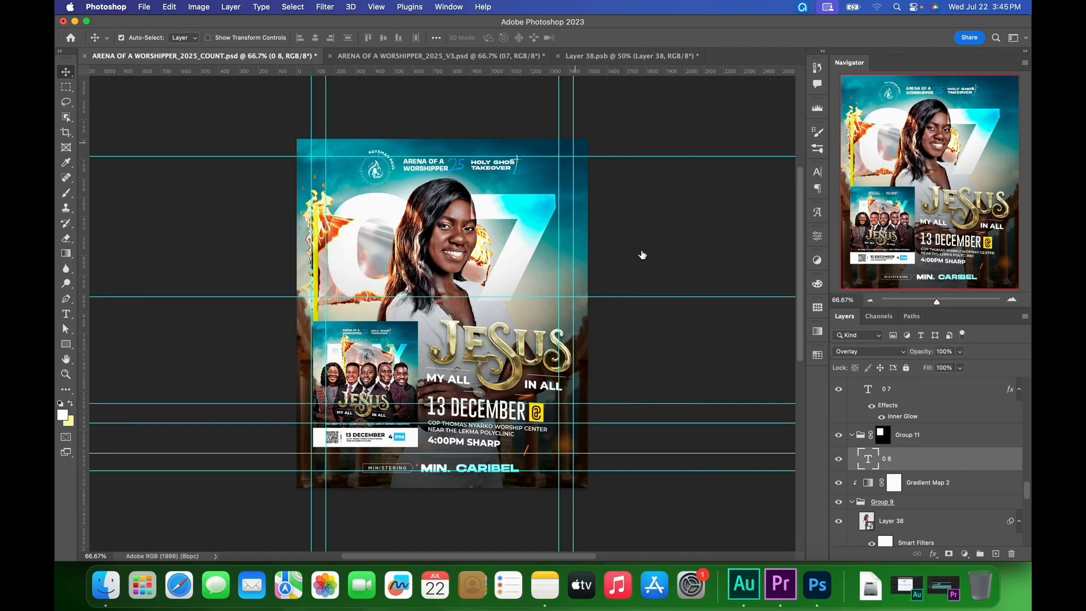
- Compare the woman's portrait and its overlap with the digits across the V3 flyer, the countdown flyer and the Layer 38 source
left_click(464, 57)
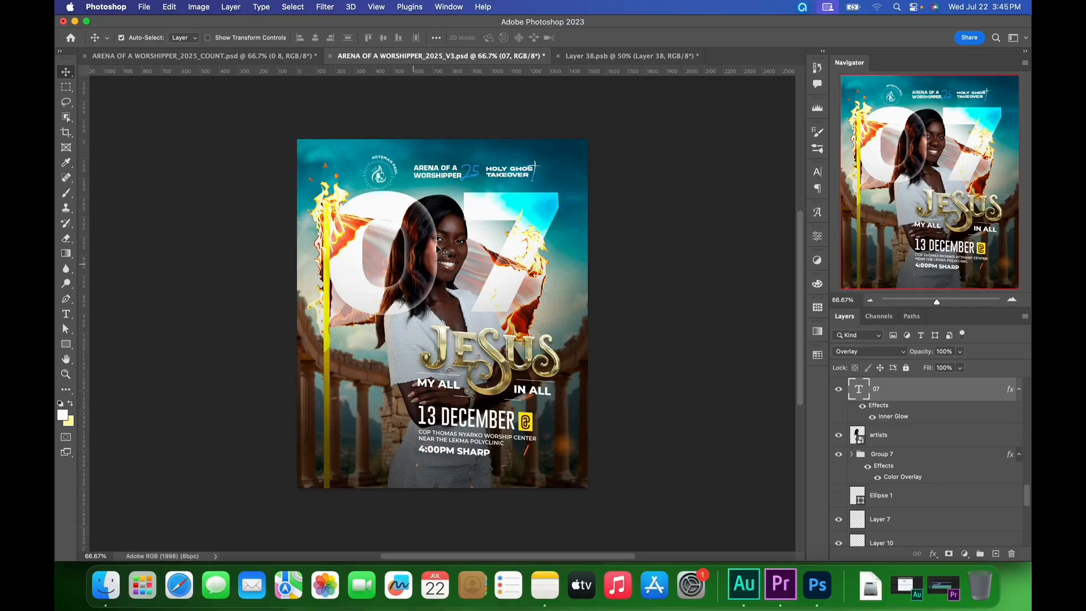
left_click(203, 56)
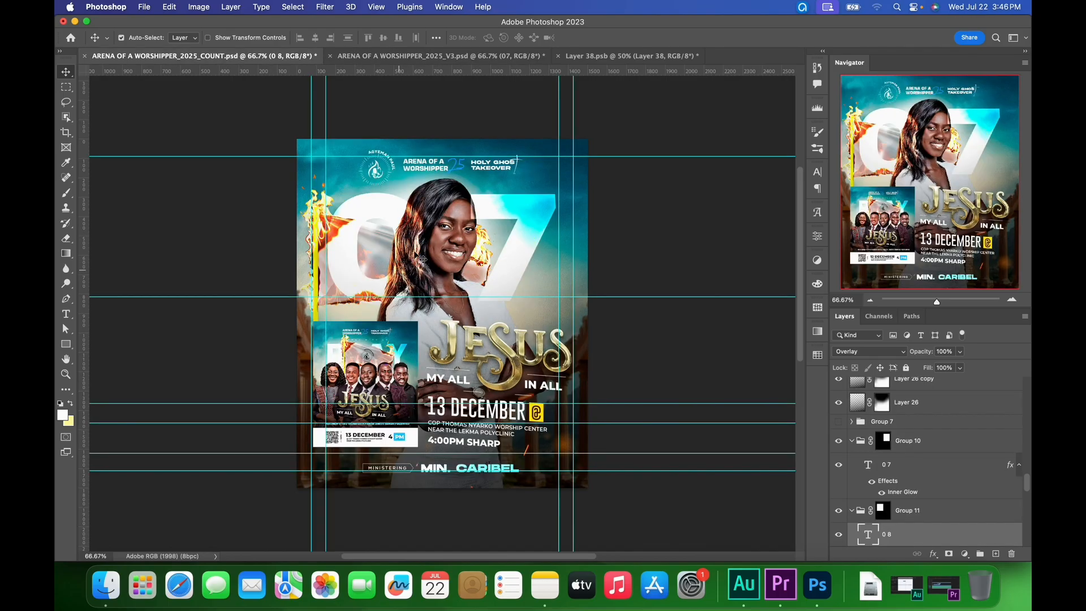
left_click(590, 56)
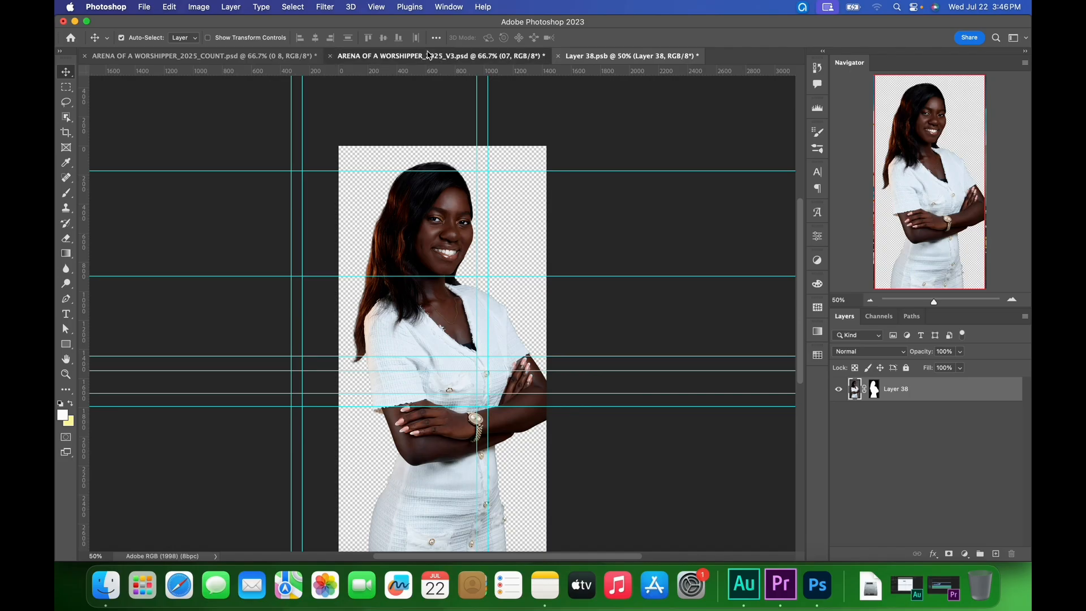
left_click(427, 55)
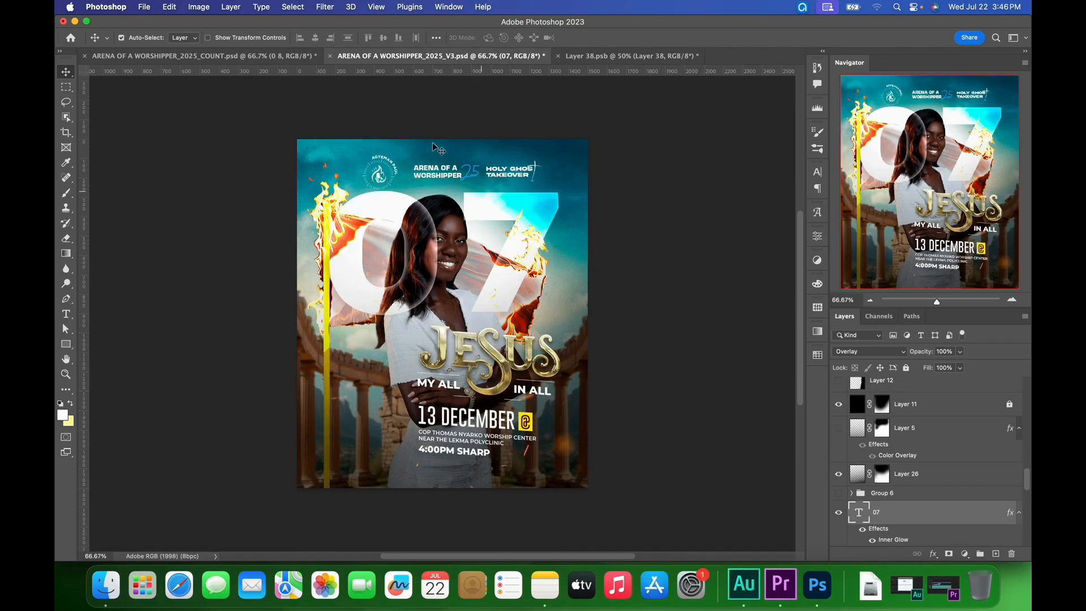
left_click(283, 56)
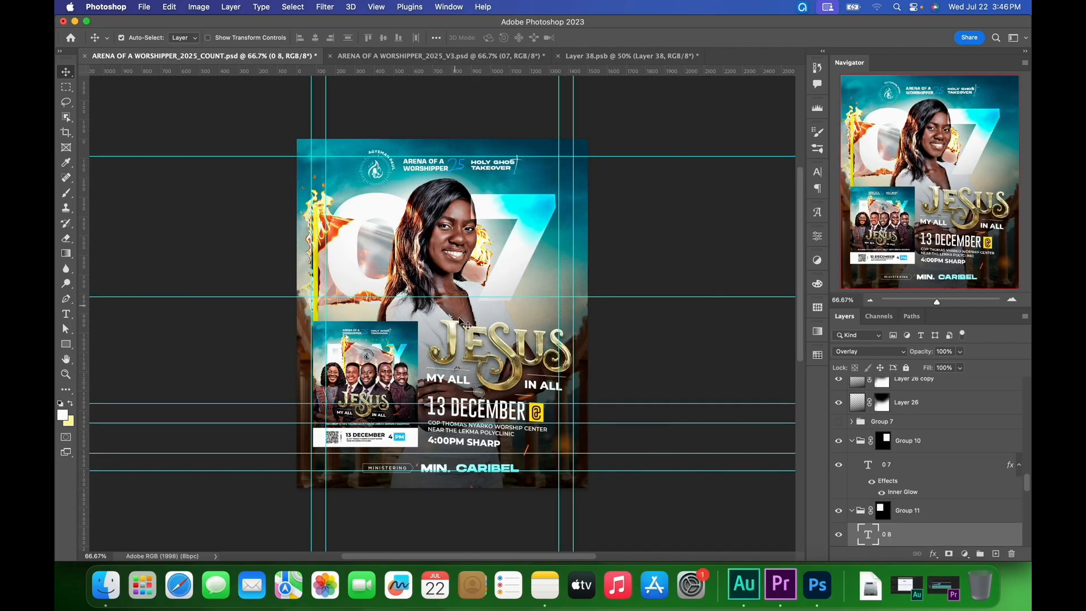
left_click(435, 59)
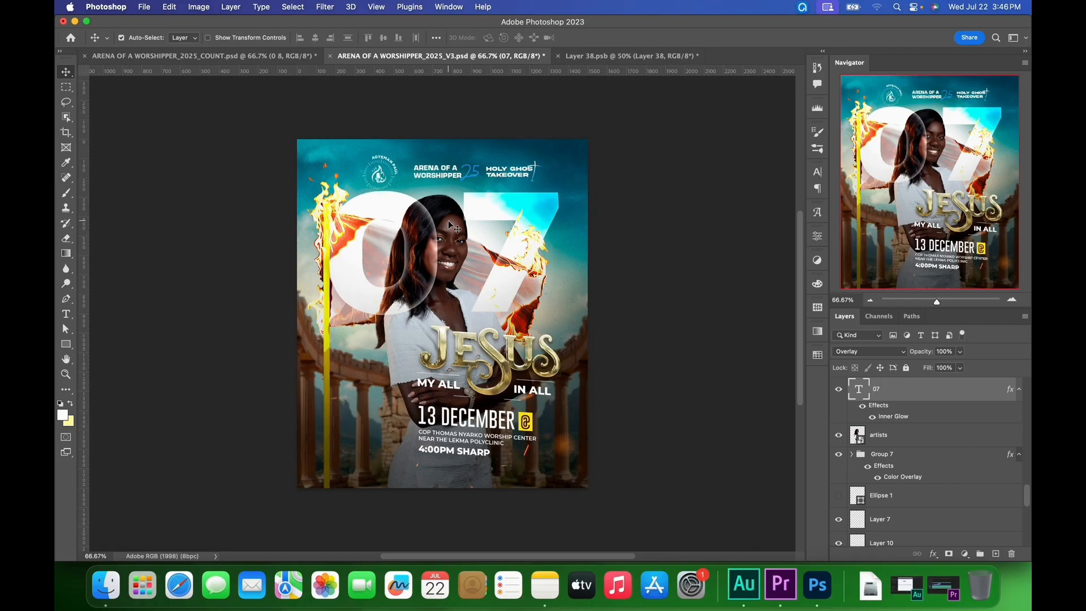
- Enlarge the artists layer to about 66.3% and shift it so the woman's head sits between the 0 and the 7
left_click(896, 437)
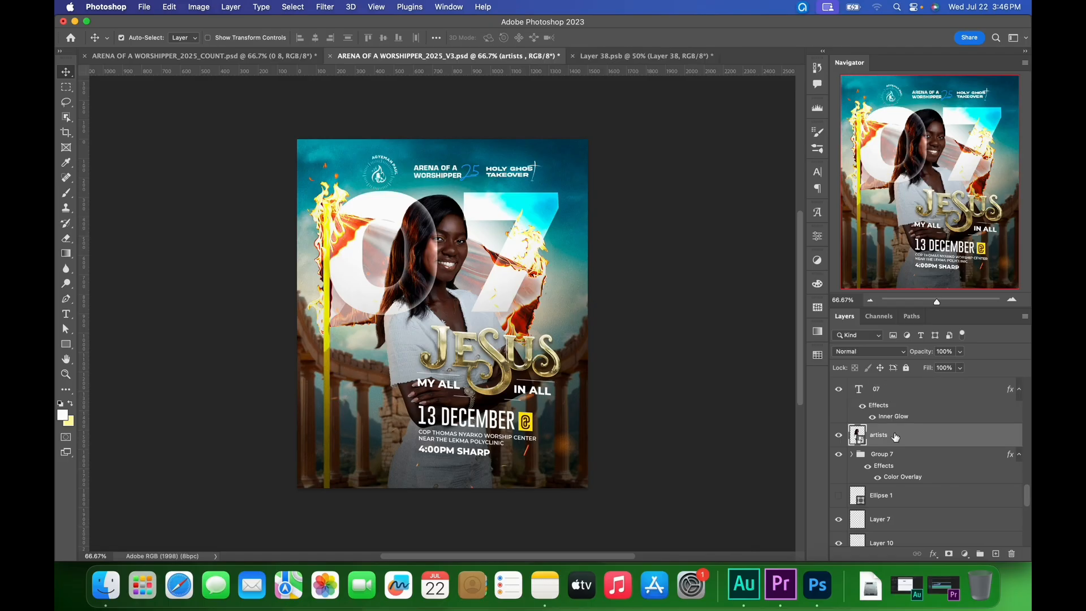
key("super+t")
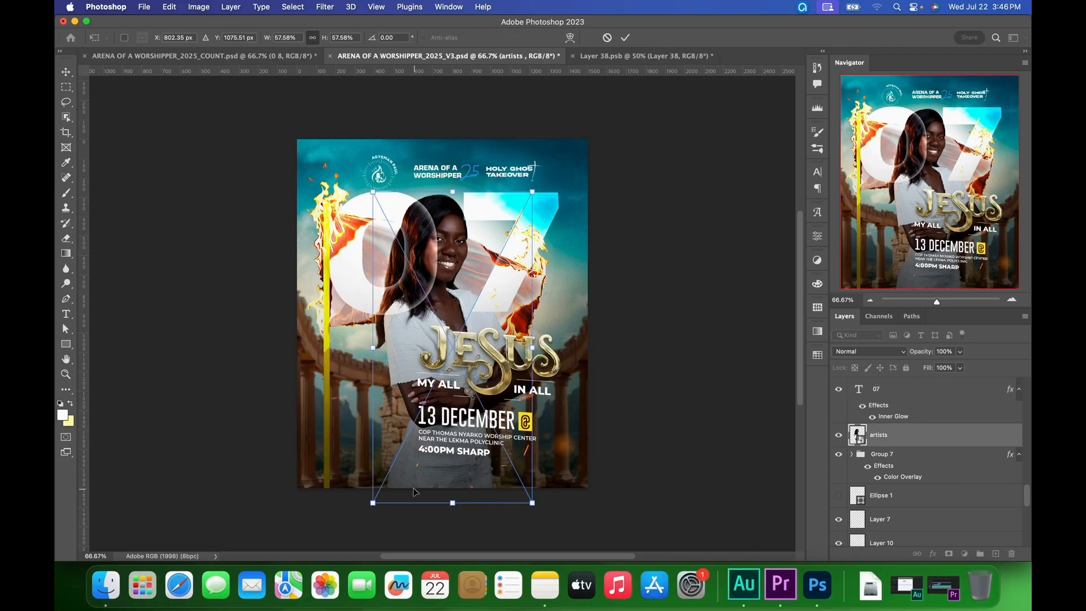
scroll(415, 492, "down", 3)
left_click_drag(377, 454, 356, 494)
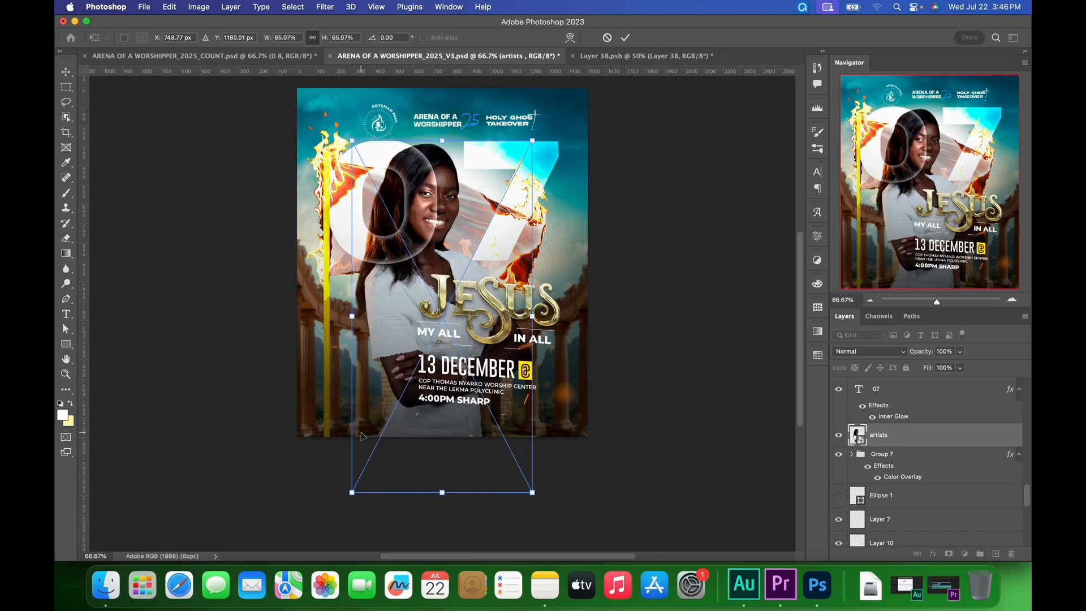
left_click_drag(456, 229, 468, 232)
left_click_drag(370, 497, 368, 496)
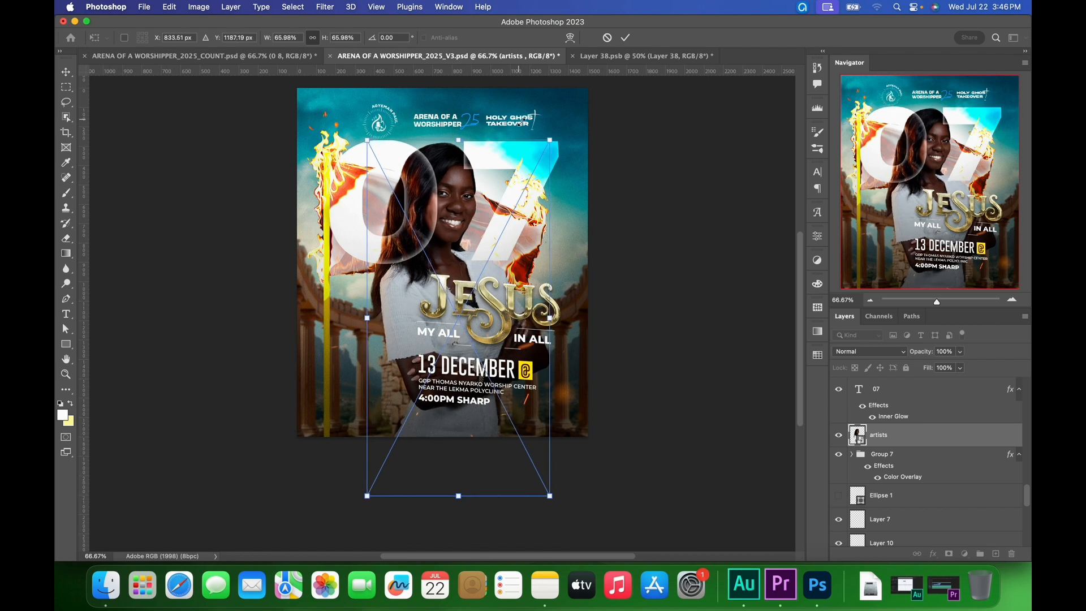
left_click_drag(554, 143, 558, 142)
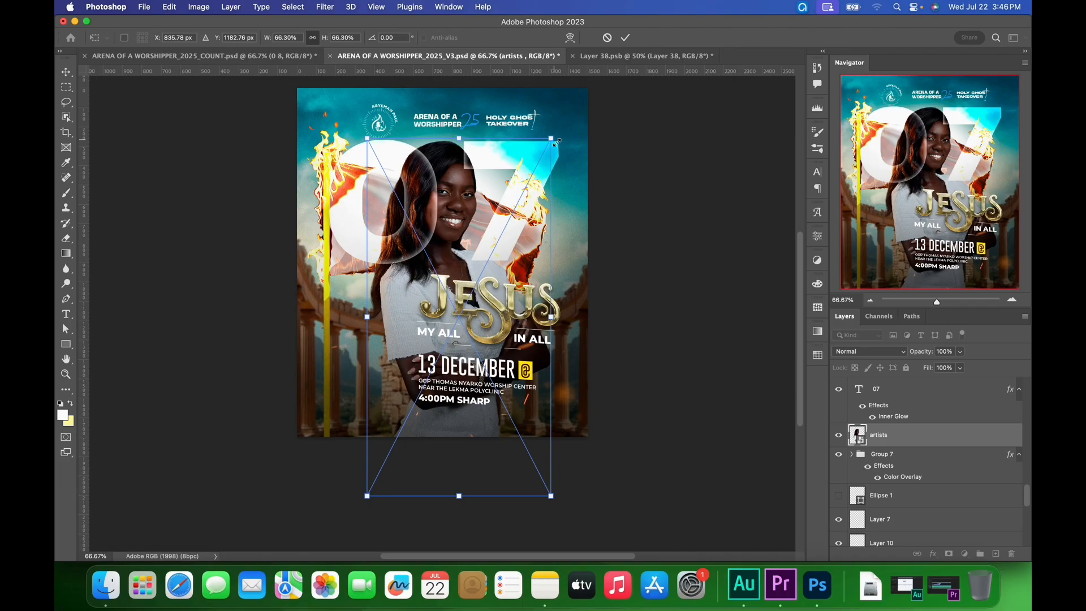
left_click(626, 38)
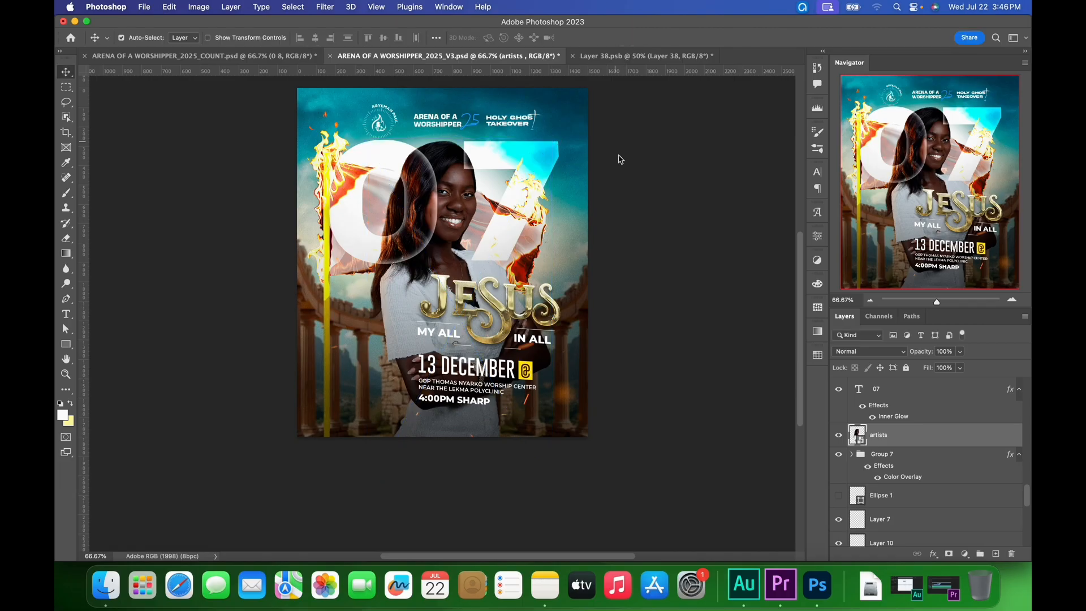
- Inspect the gradient map adjustment applied to the woman's portrait in the countdown flyer
left_click(233, 60)
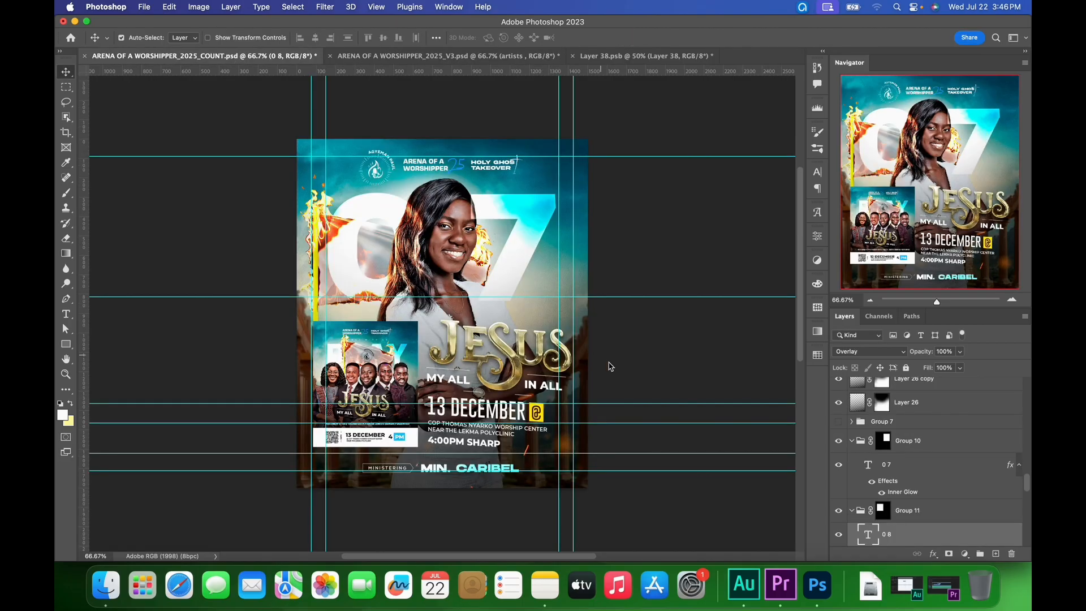
right_click(446, 218)
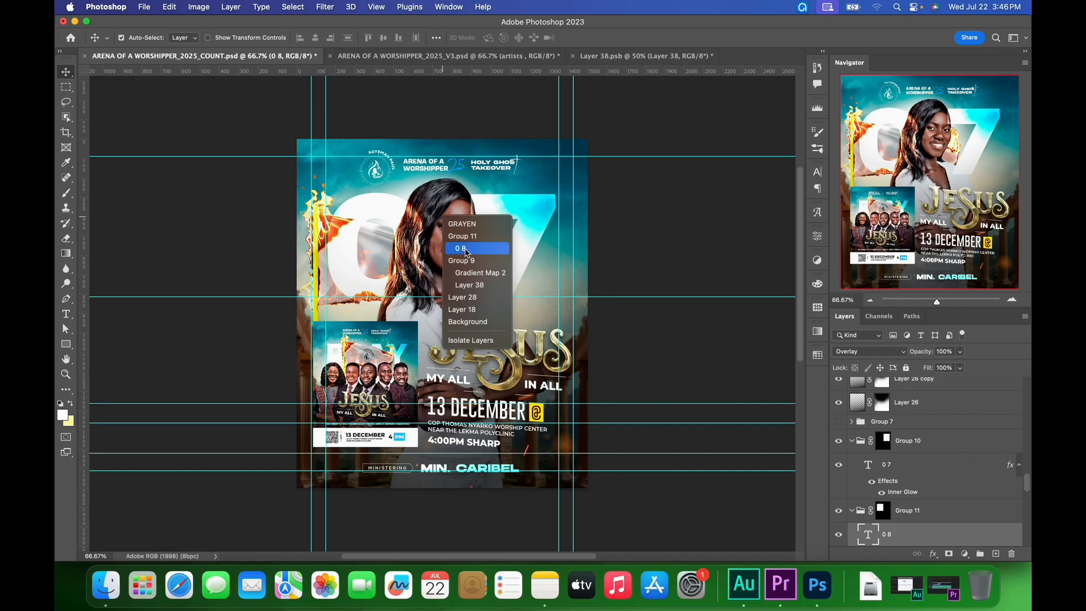
left_click(470, 276)
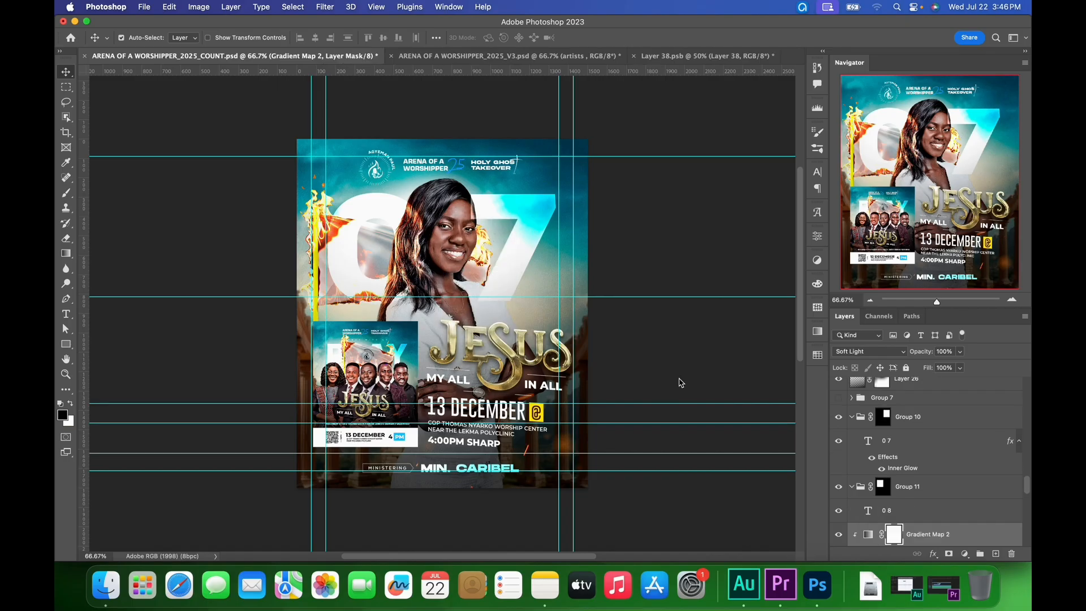
- Add a Gradient Map adjustment above the artists layer in the V3 flyer and clip it to that layer
scroll(907, 484, "down", 5)
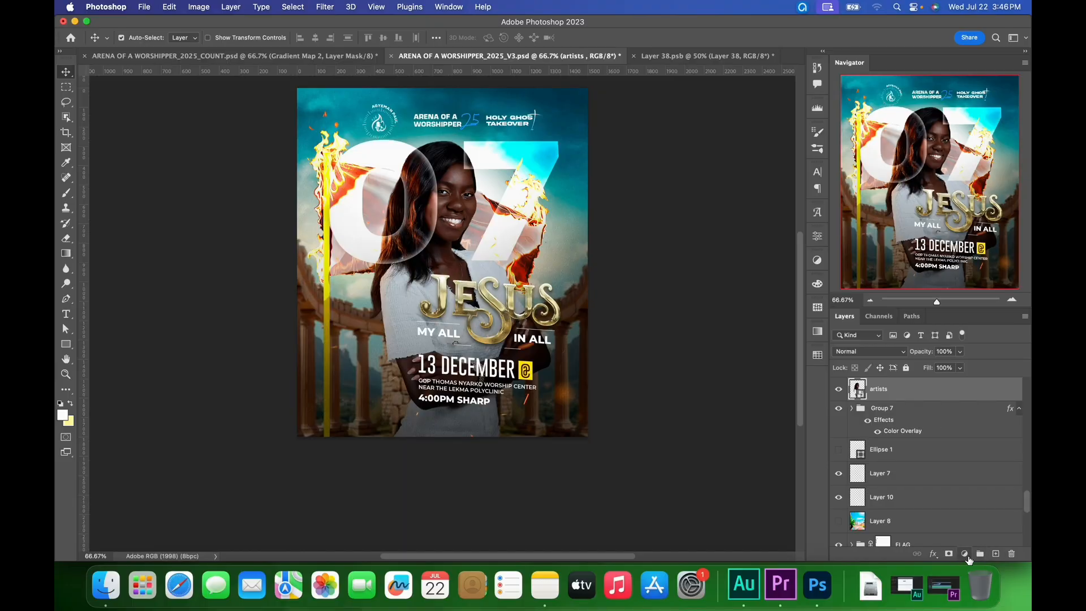
left_click(965, 554)
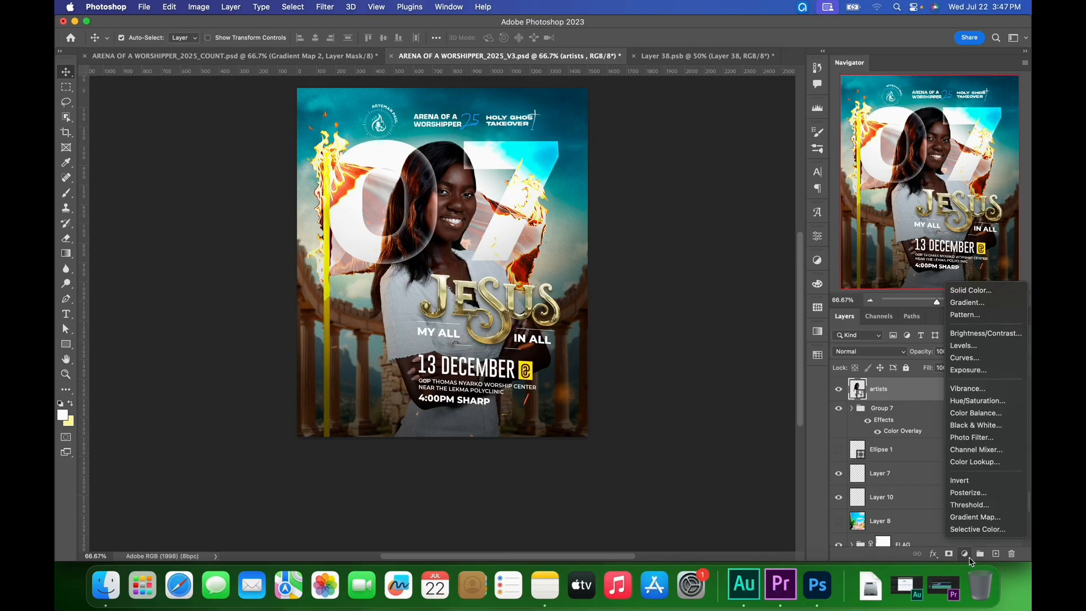
left_click(972, 516)
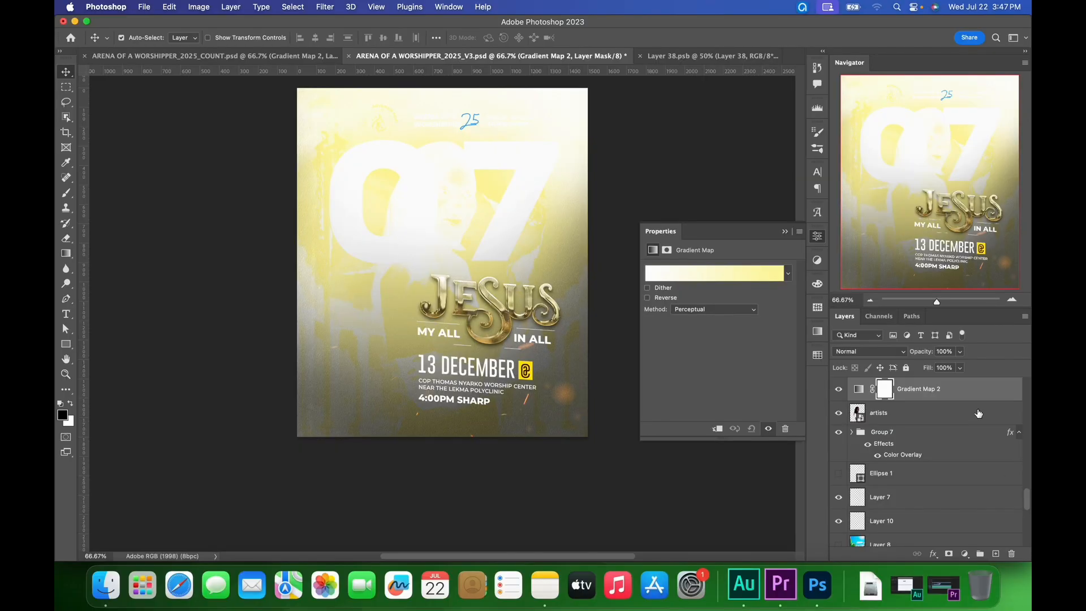
right_click(982, 399)
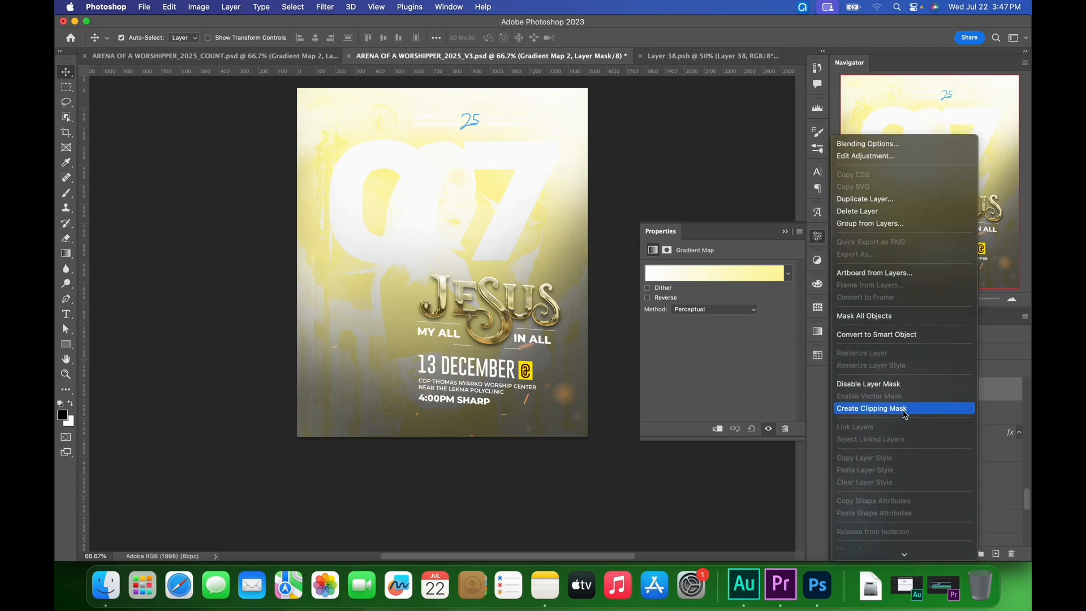
left_click(905, 413)
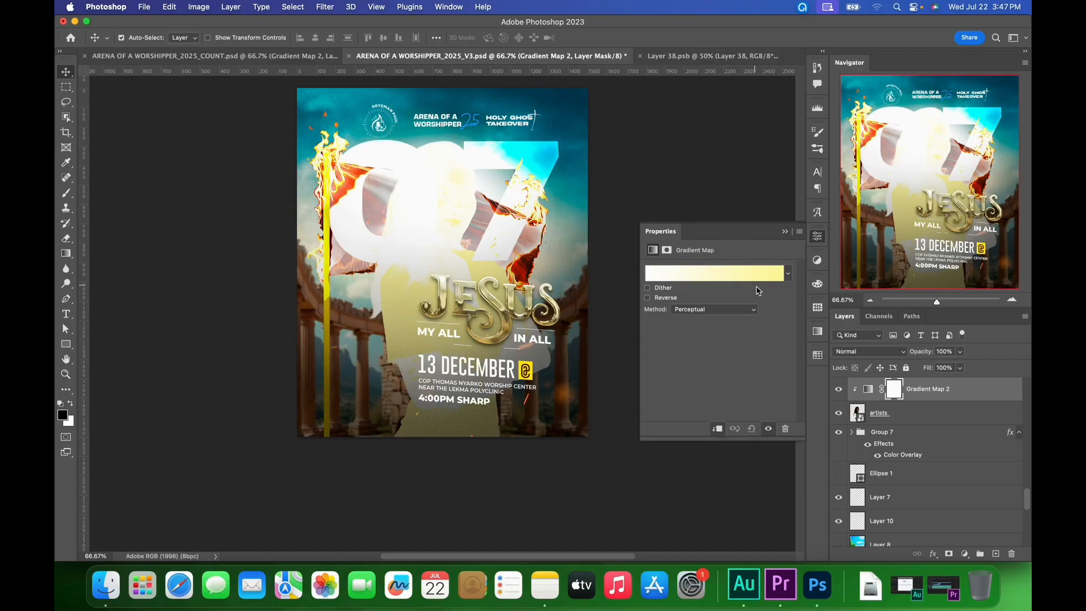
- Set the portrait's gradient map to run from black (000000) at the start stop to white (ffffff) at the end stop
left_click(755, 279)
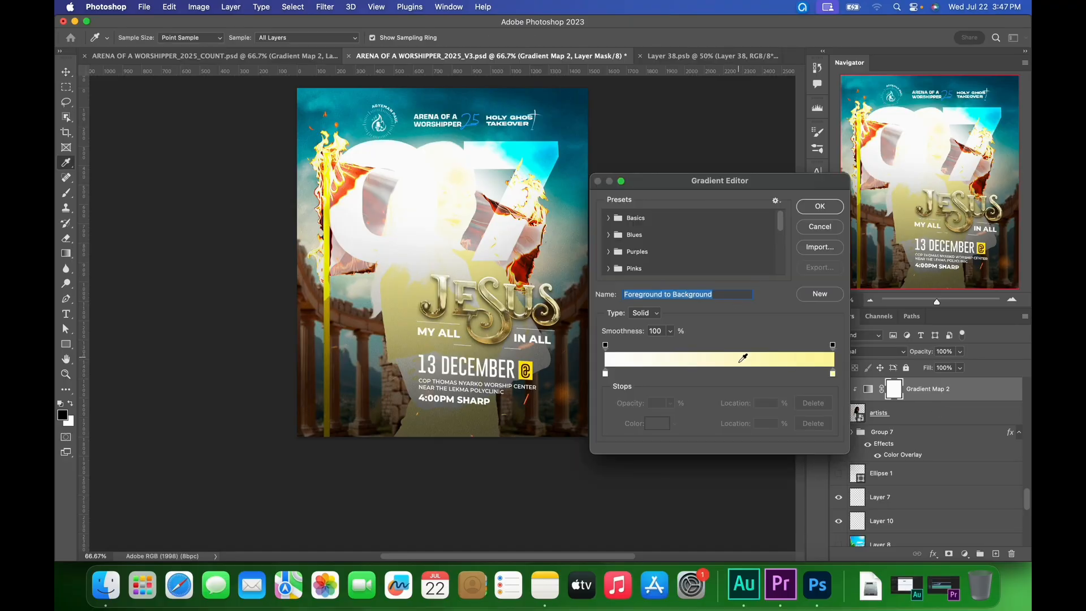
left_click(833, 374)
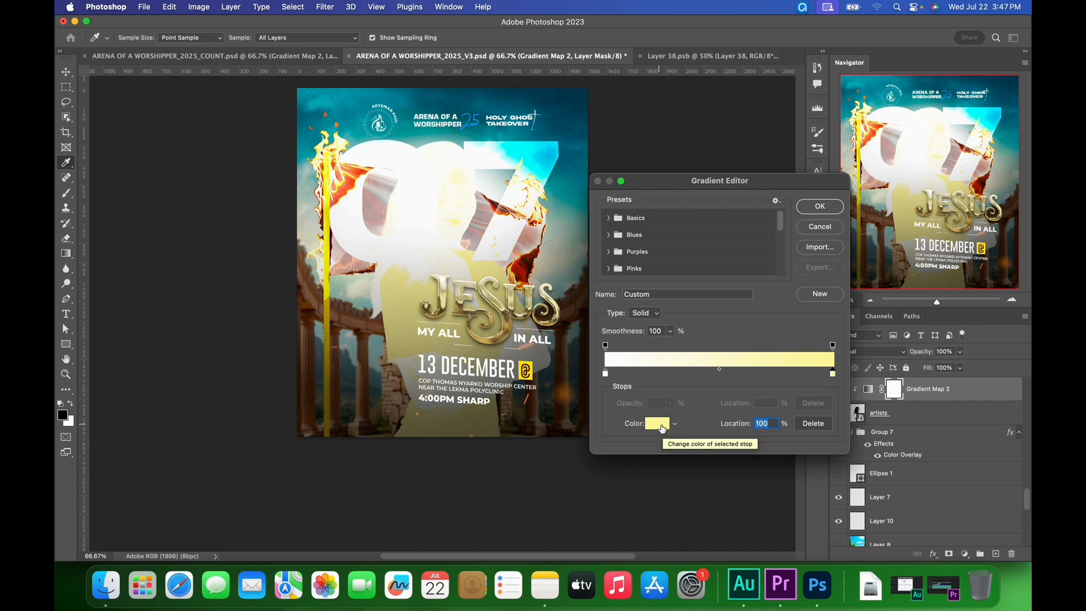
left_click(662, 428)
left_click_drag(752, 364, 706, 293)
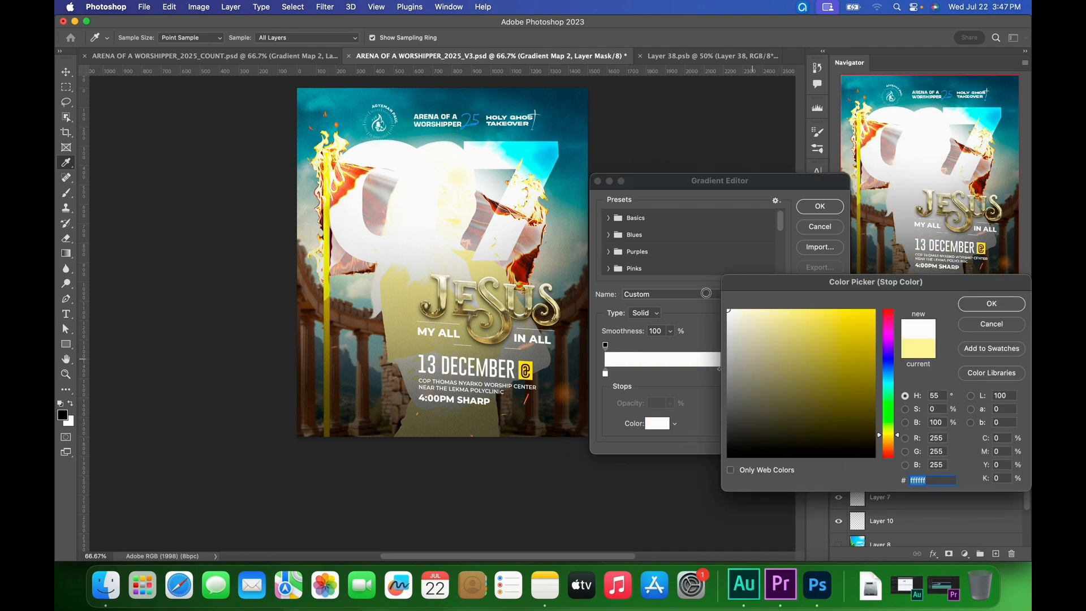
left_click(991, 303)
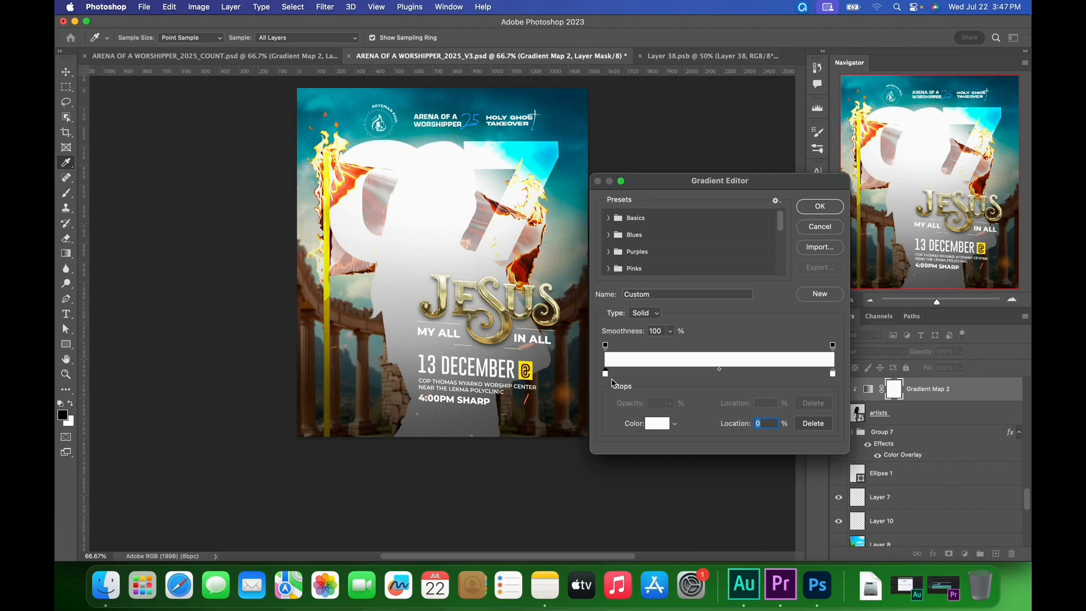
left_click(659, 428)
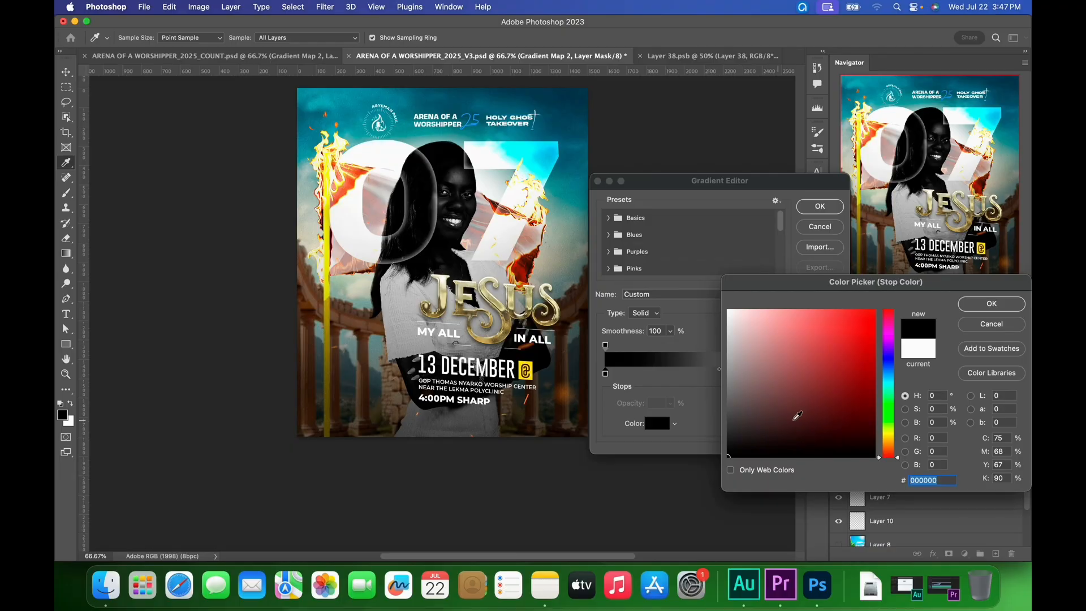
left_click(987, 304)
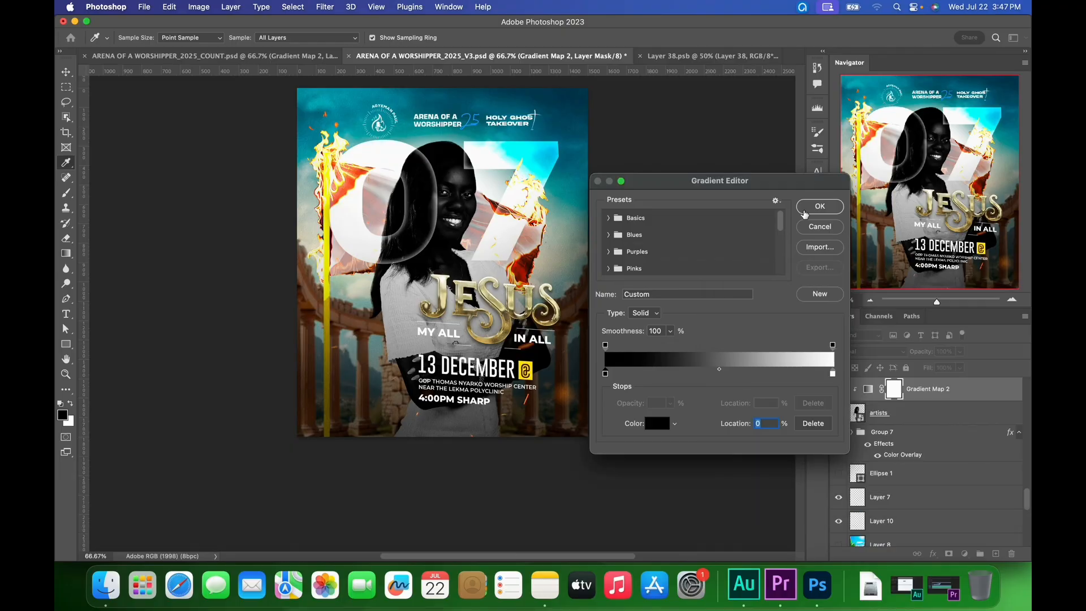
left_click(813, 211)
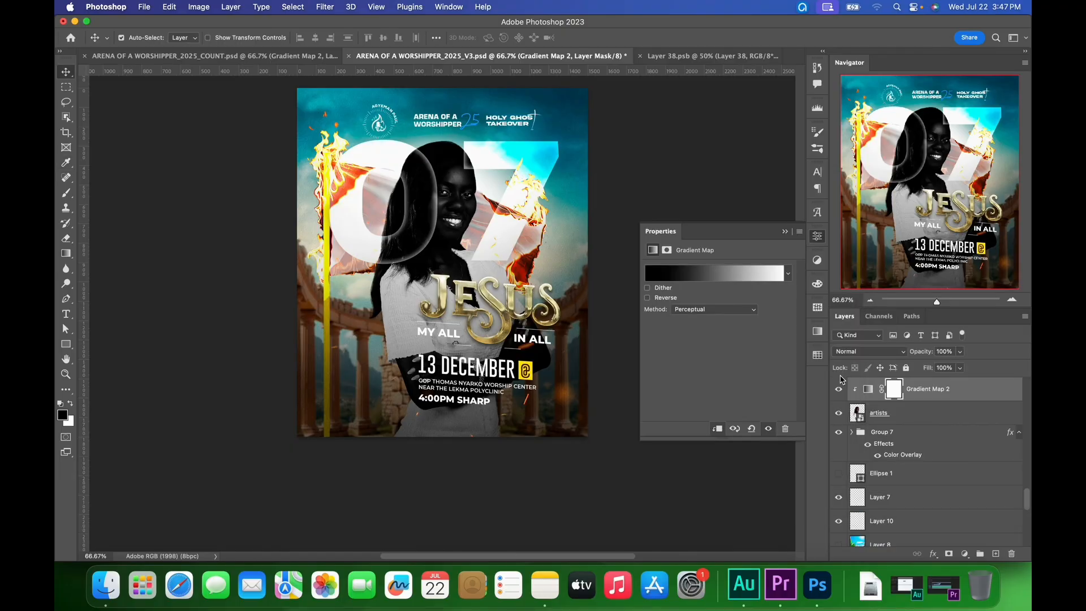
- Try the Overlay blend mode on the gradient map layer, and settle on Soft Light
left_click(883, 354)
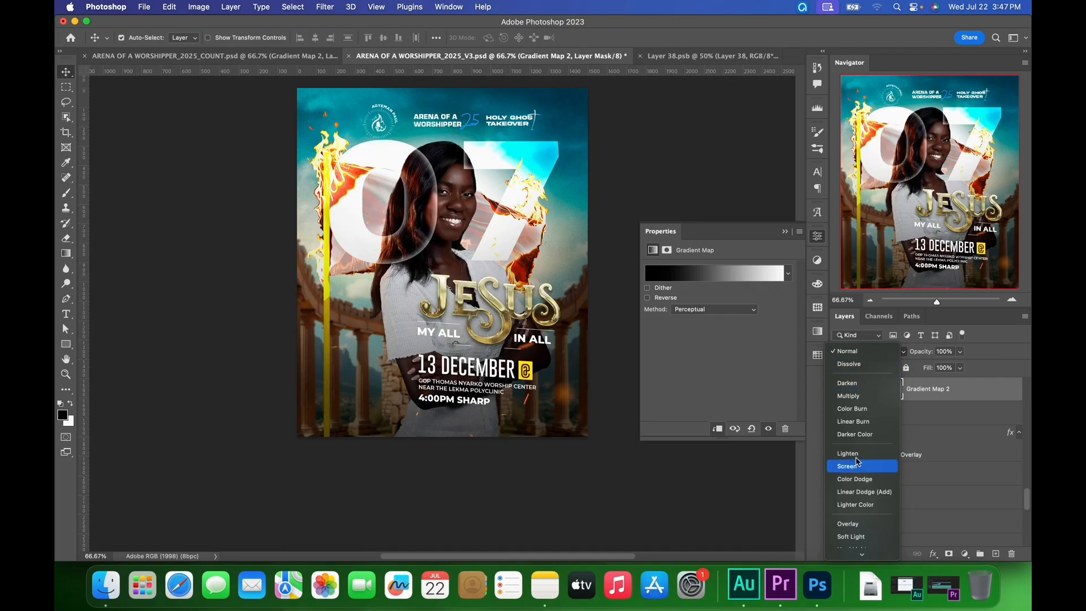
left_click(857, 524)
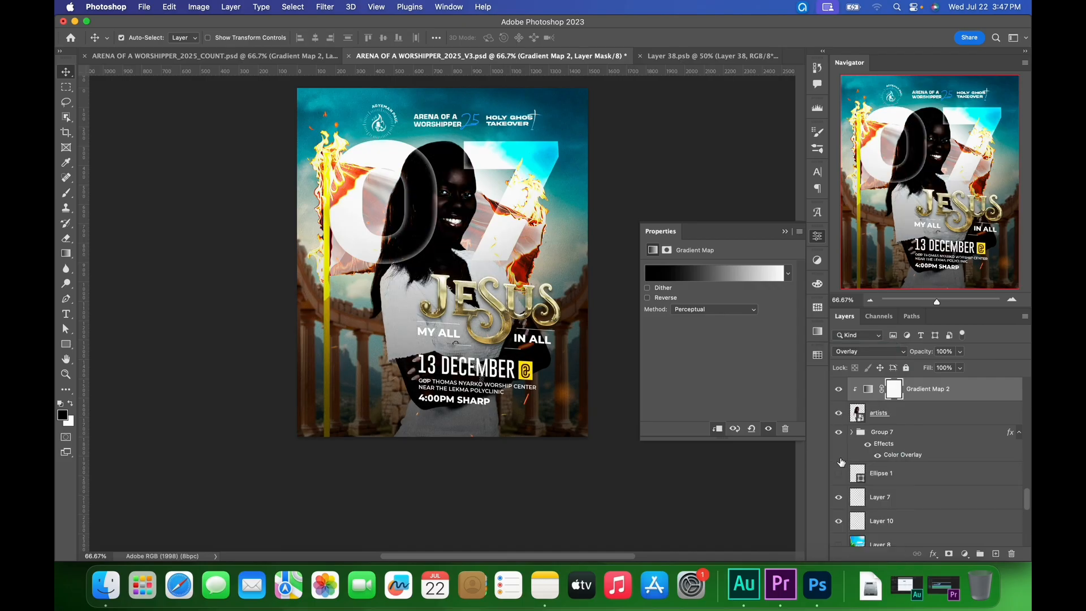
left_click(853, 351)
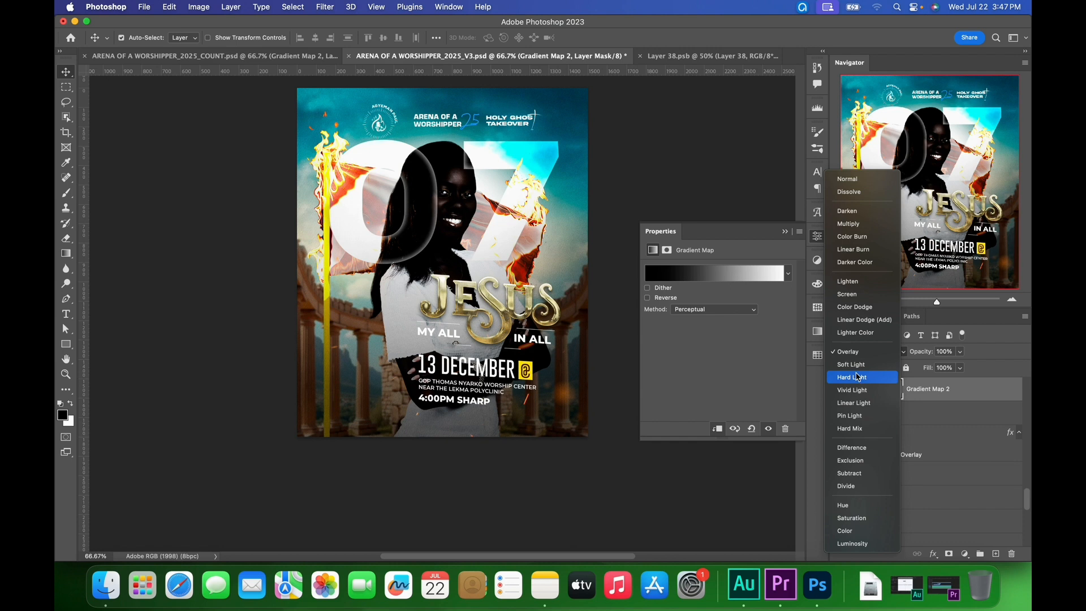
left_click(860, 365)
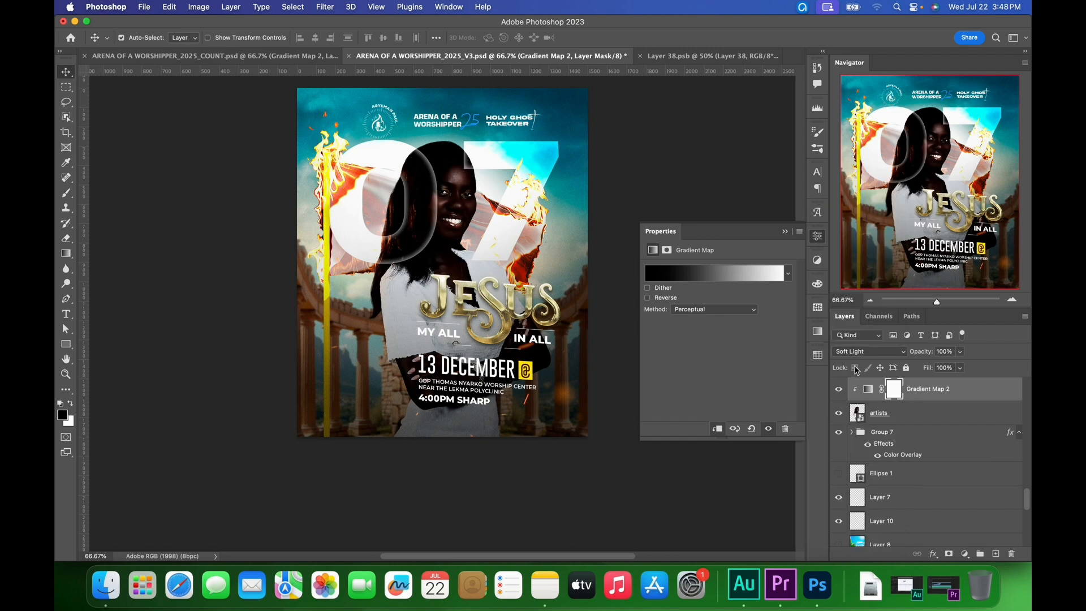
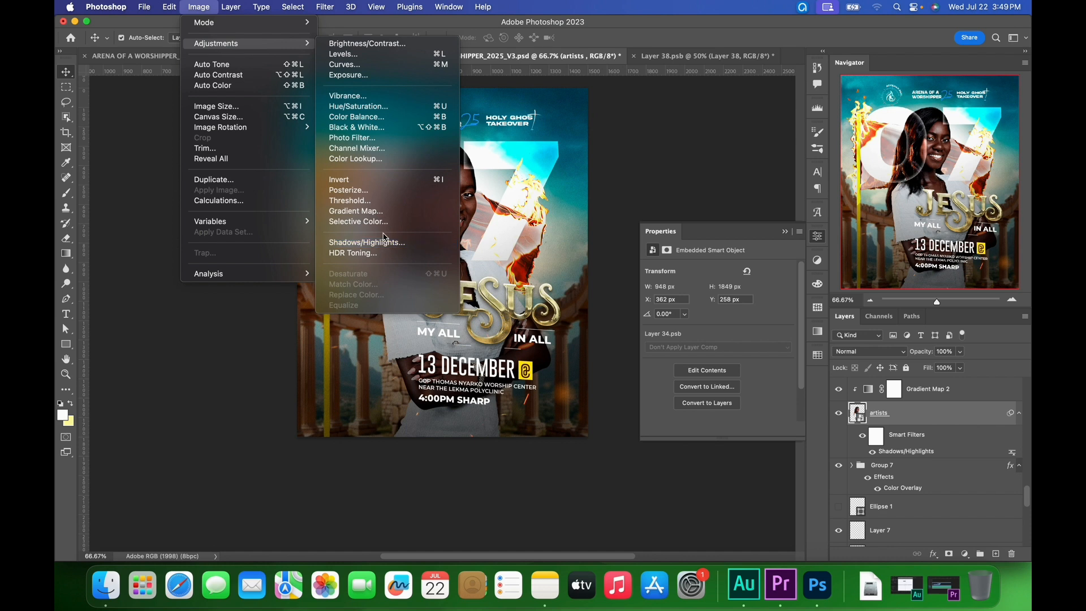
- Apply a second Shadows/Highlights filter to the artists layer with a shadow amount of 35%
left_click(390, 246)
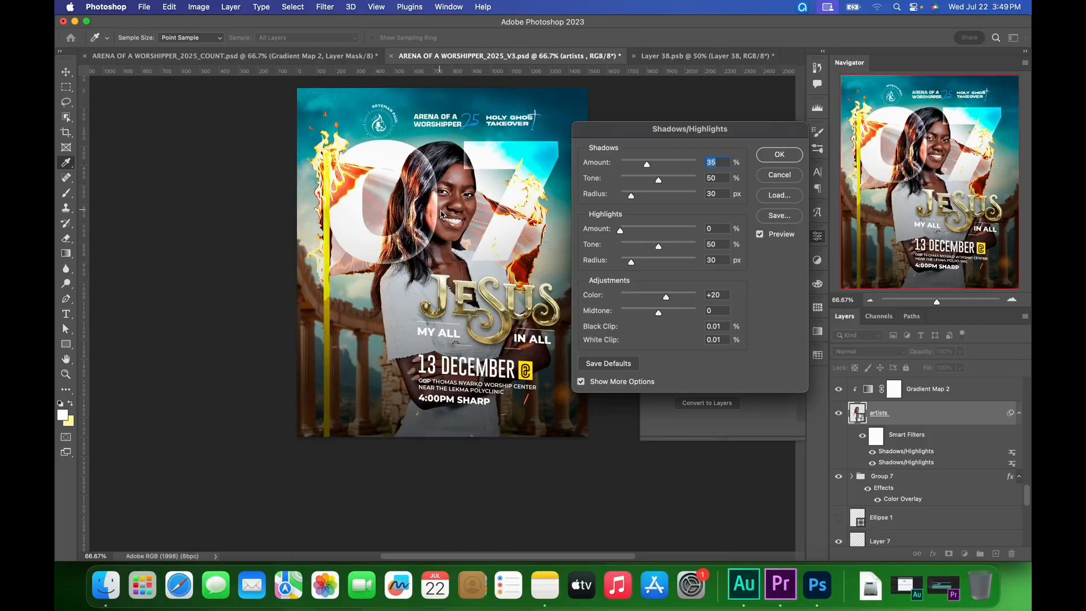
left_click(785, 160)
- Check the layer structure behind the digit 0 in the countdown flyer
left_click(238, 57)
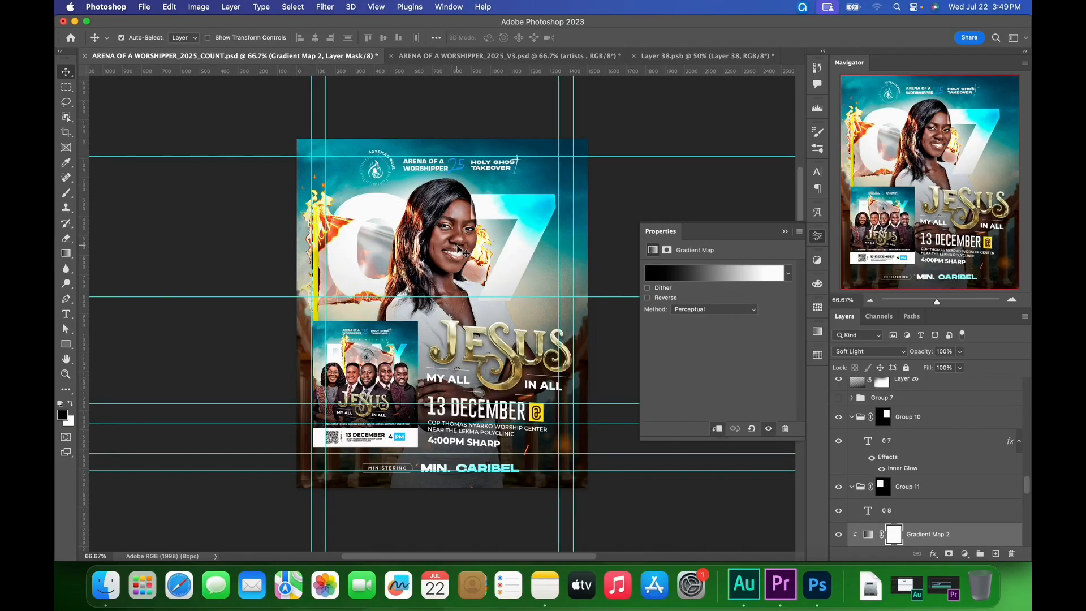
left_click(396, 213)
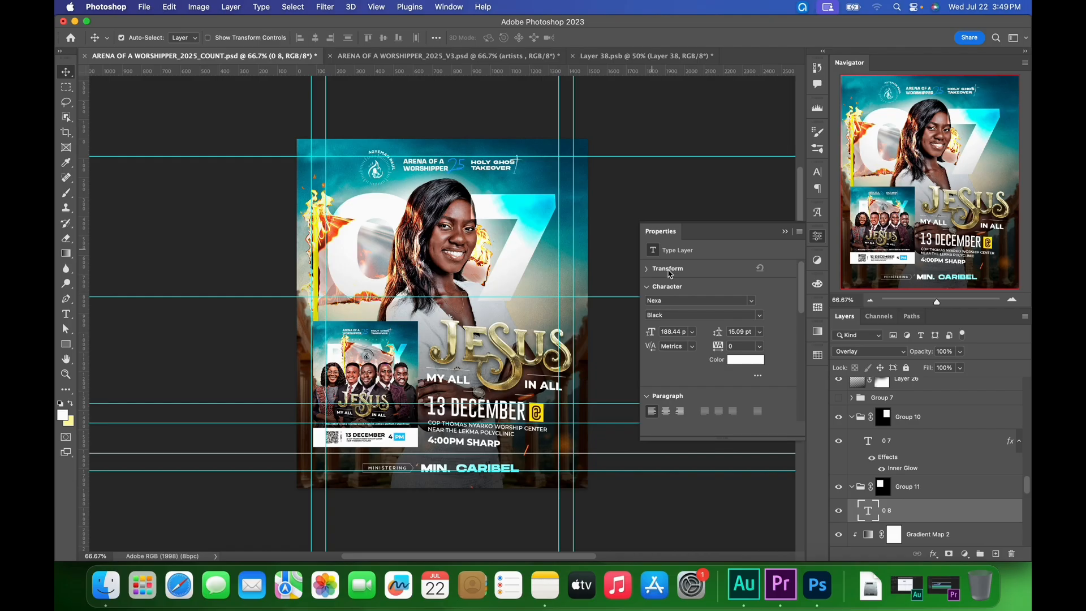
left_click(496, 60)
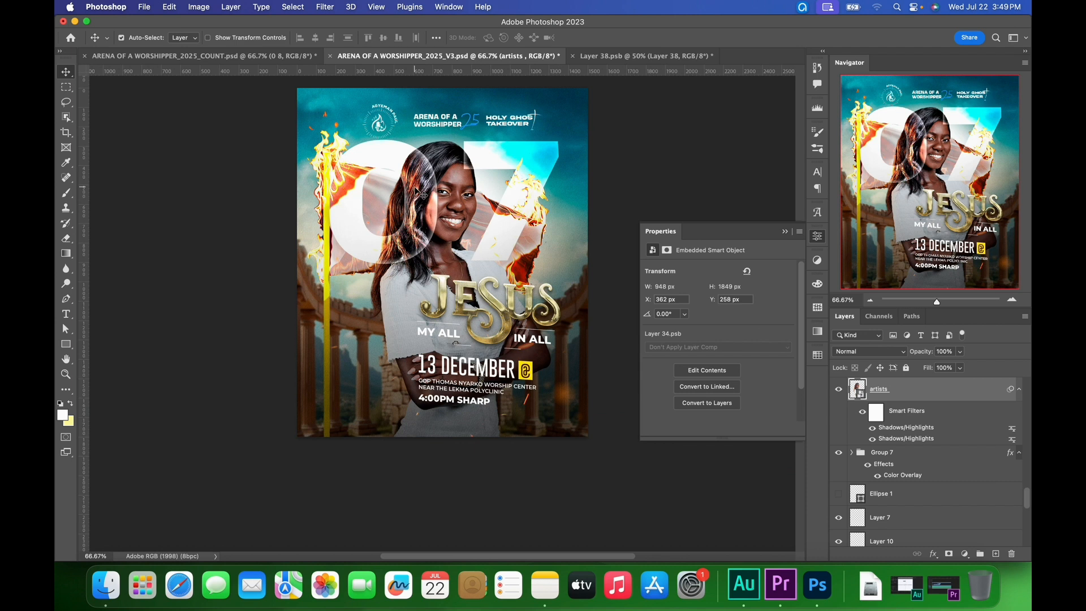
- Put the 07 text layer of the V3 flyer into a group and add a layer mask to that group
left_click(374, 152)
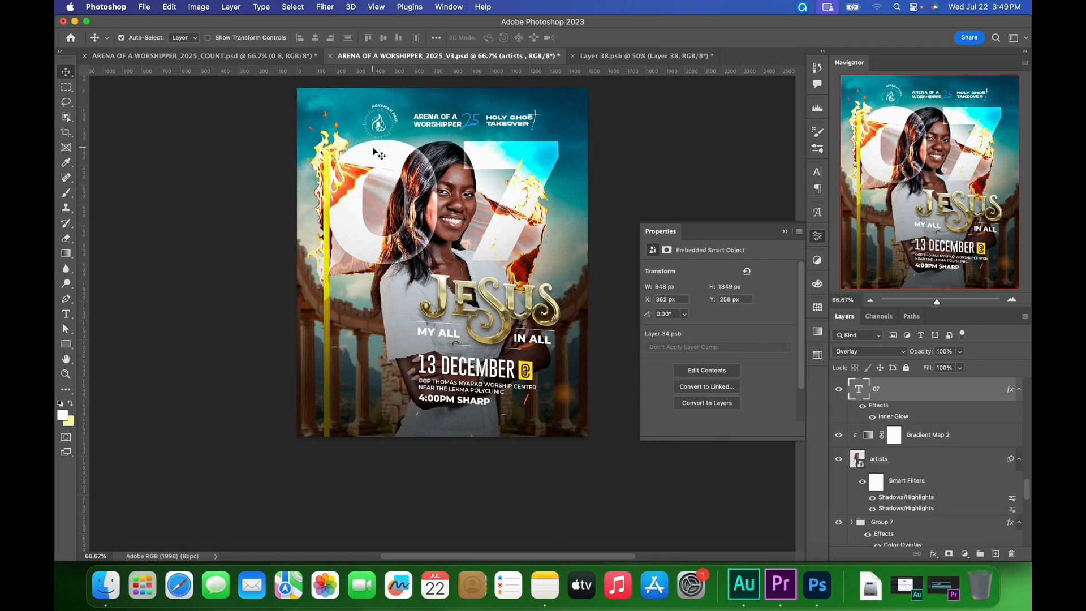
key("cmd+g")
left_click(949, 554)
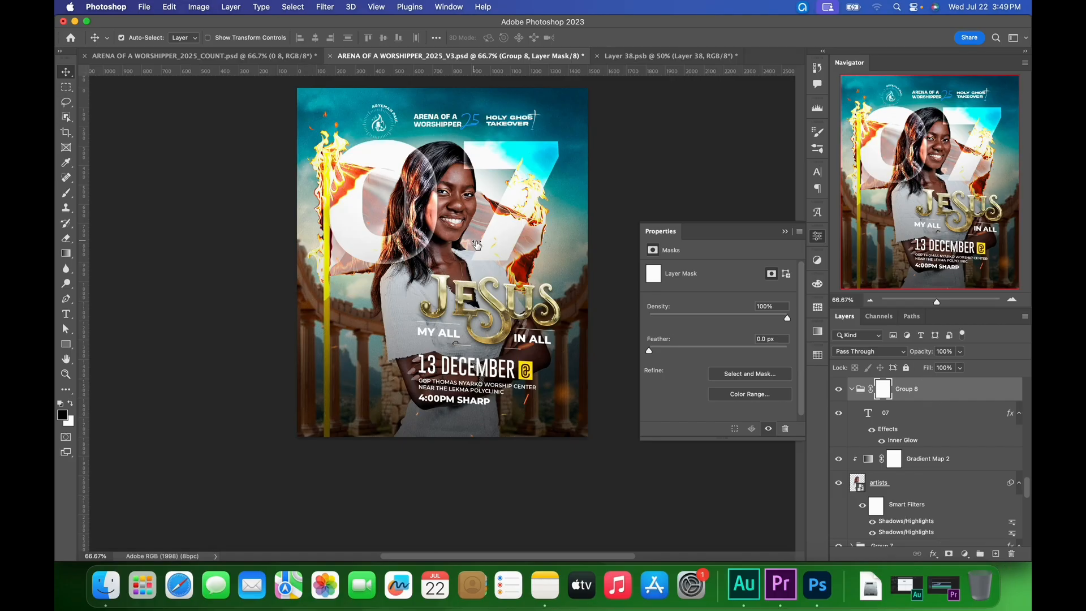
- Paint black on the group's mask with a 100 px brush to hide the 0 over the woman's hair and face
key("b")
key("bracketleft")
key("bracketleft")
key("bracketleft")
key("bracketleft")
key("bracketleft")
key("bracketleft")
key("bracketleft")
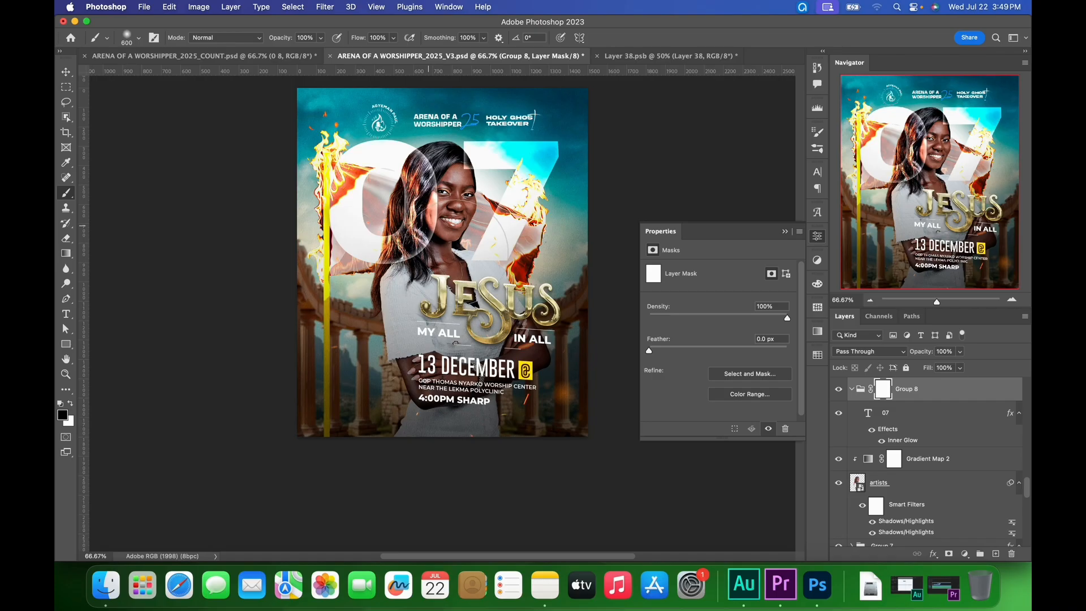
key("bracketleft")
key("bracketleft")
key("bracketleft")
key("bracketleft")
key("bracketleft")
mouse_move(449, 213)
left_mouse_down()
mouse_move(435, 243)
mouse_move(446, 212)
mouse_move(439, 224)
left_mouse_up()
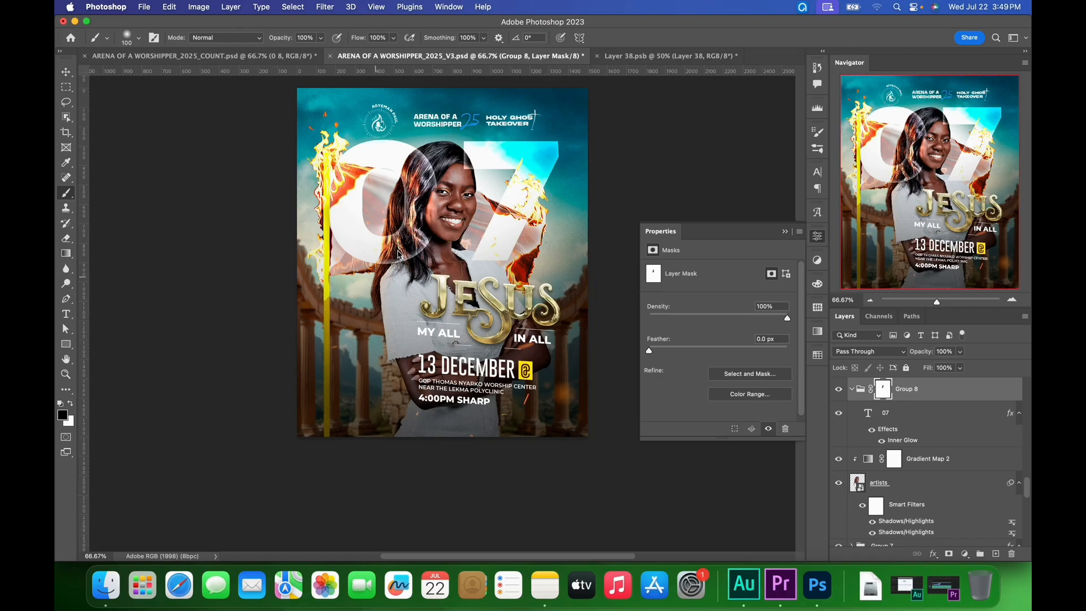
mouse_move(428, 170)
left_mouse_down()
mouse_move(437, 243)
mouse_move(430, 237)
mouse_move(419, 268)
mouse_move(437, 211)
mouse_move(426, 269)
left_mouse_up()
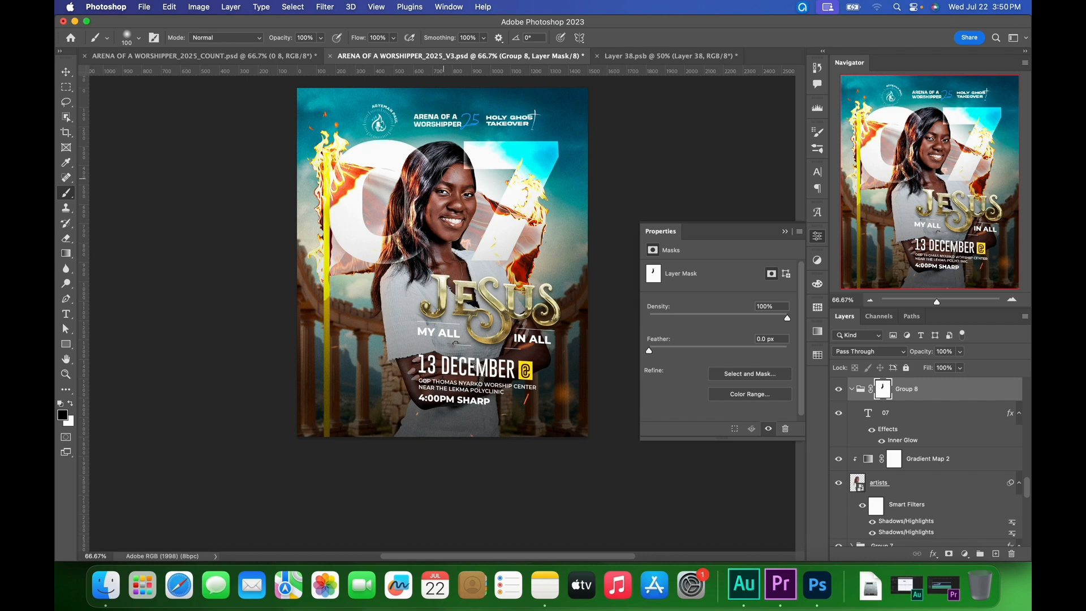
left_click_drag(436, 156, 427, 161)
key("v")
- Examine up close how the large digits meet the woman's hair and face in the countdown flyer
left_click(295, 57)
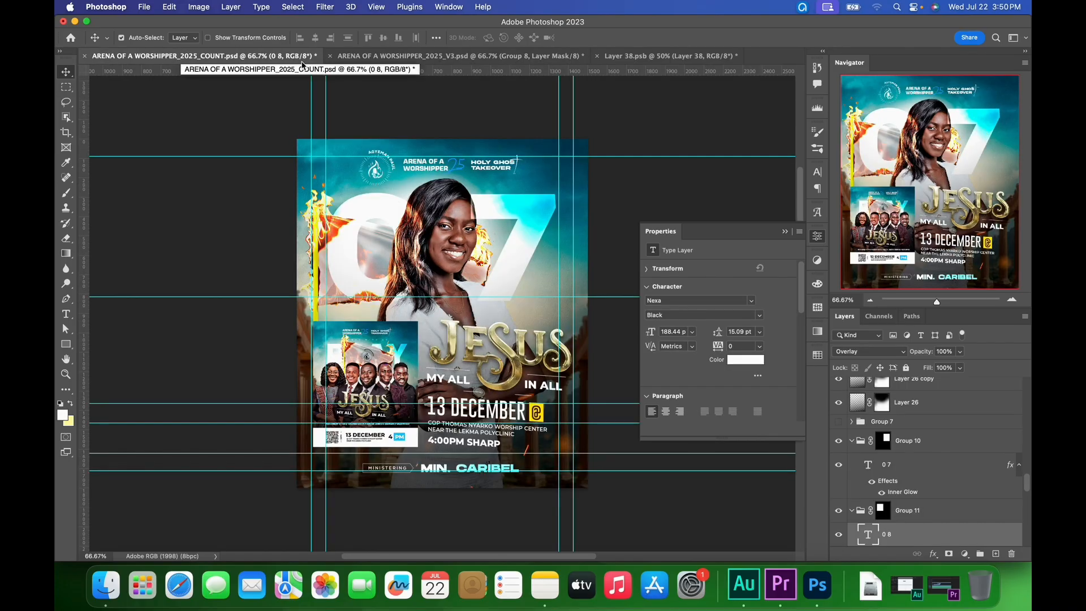
key("super+equal")
key("super+equal")
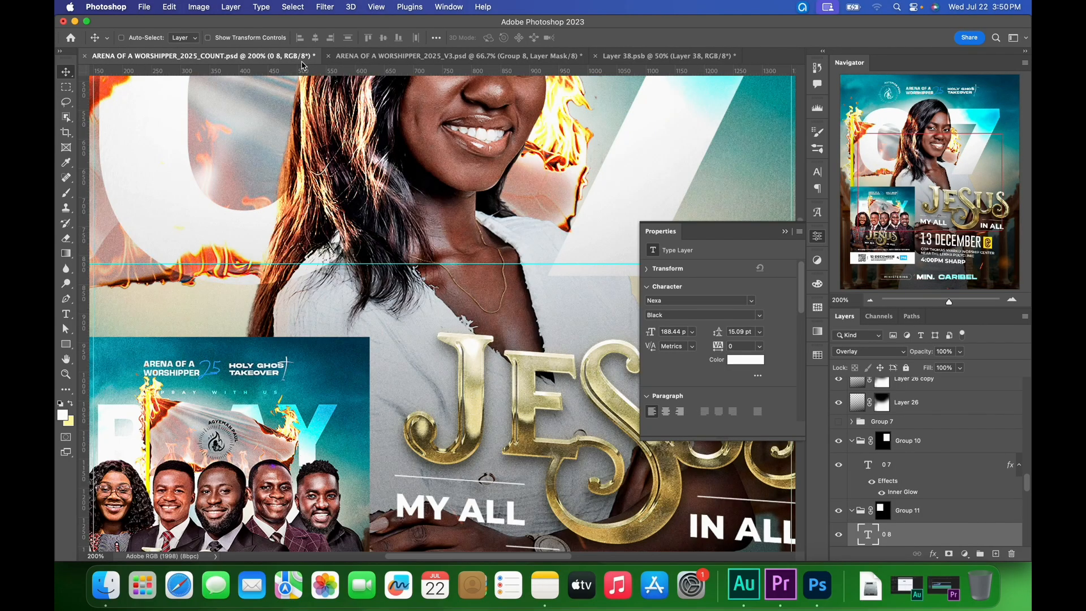
key("super+0")
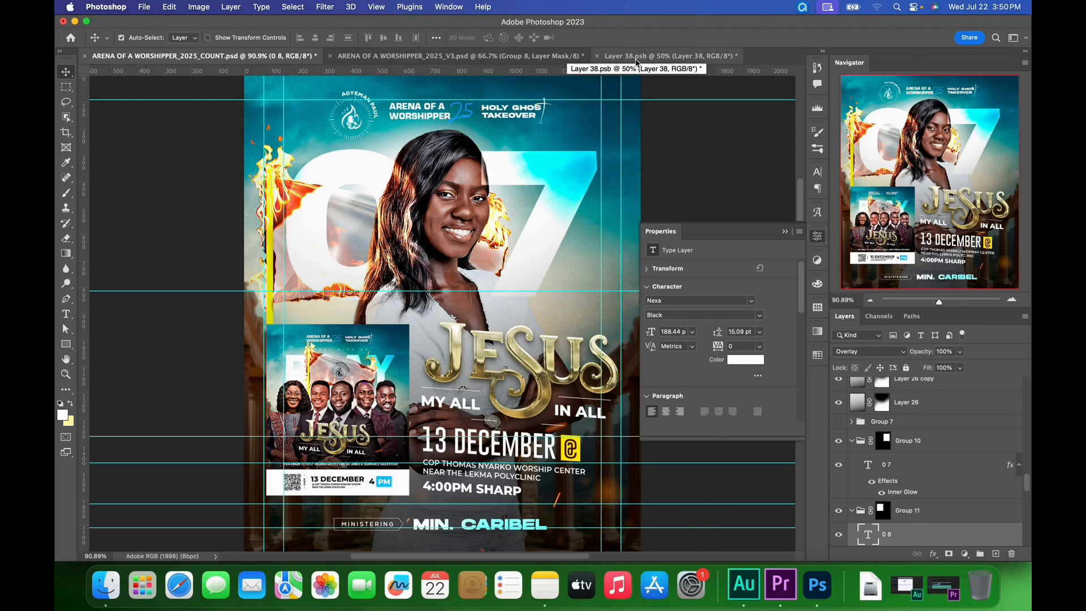
left_click(440, 62)
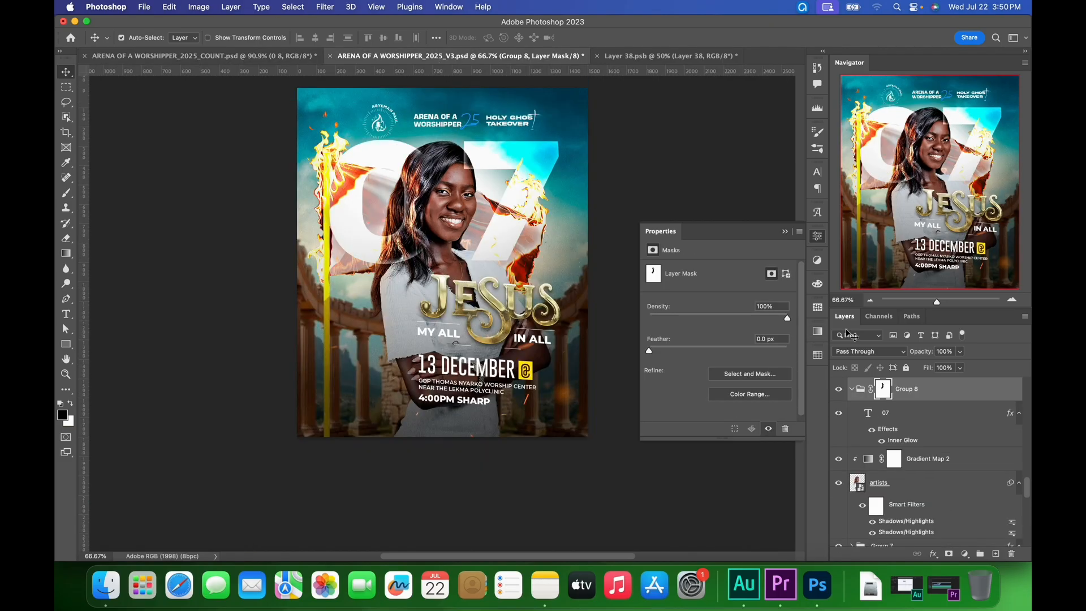
- Delete the layer mask from the 07 text's group and select the 07 text layer
right_click(883, 391)
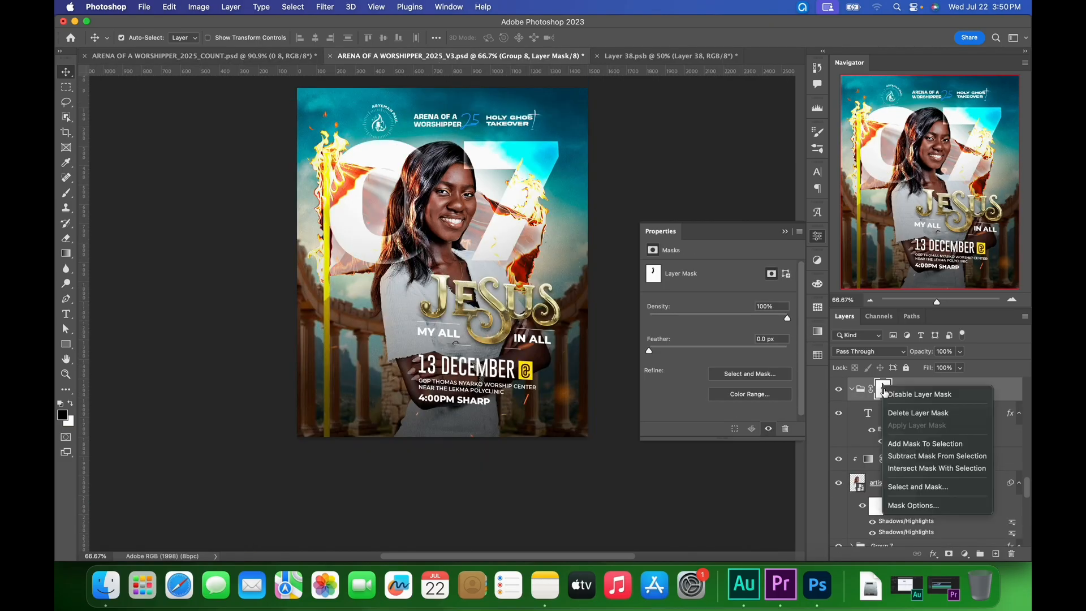
left_click(908, 417)
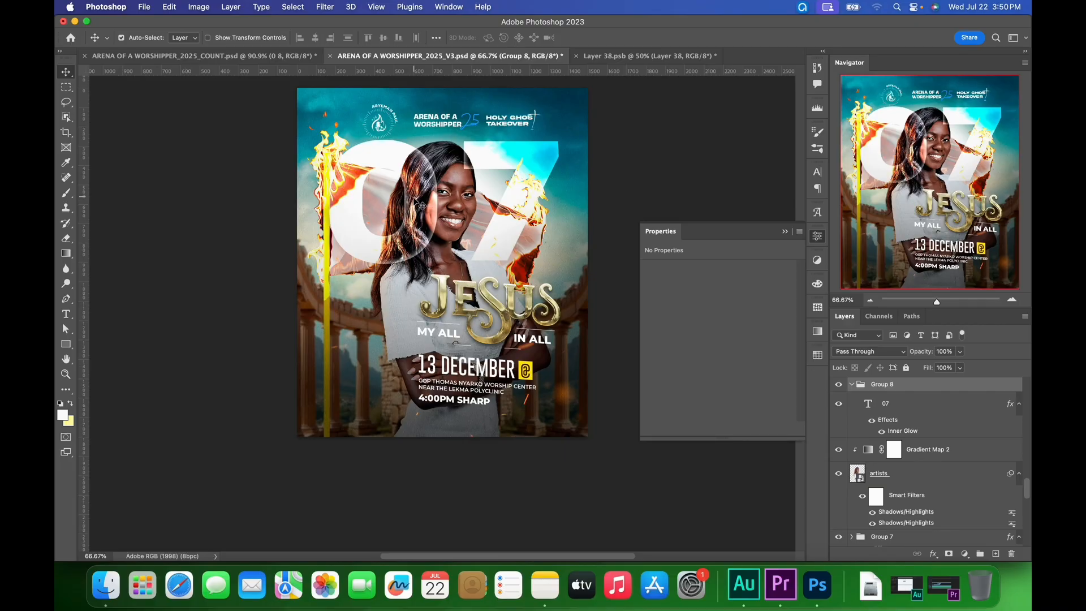
left_click(867, 404)
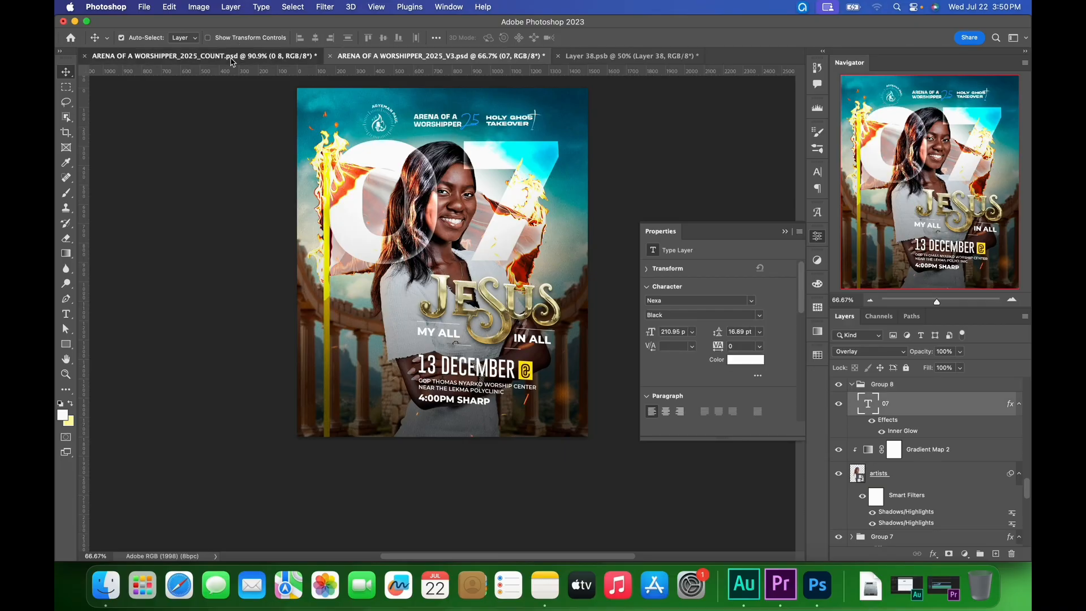
- Enlarge the 07 text in the V3 flyer to about 102%, using the countdown flyer's digits as reference
left_click(232, 56)
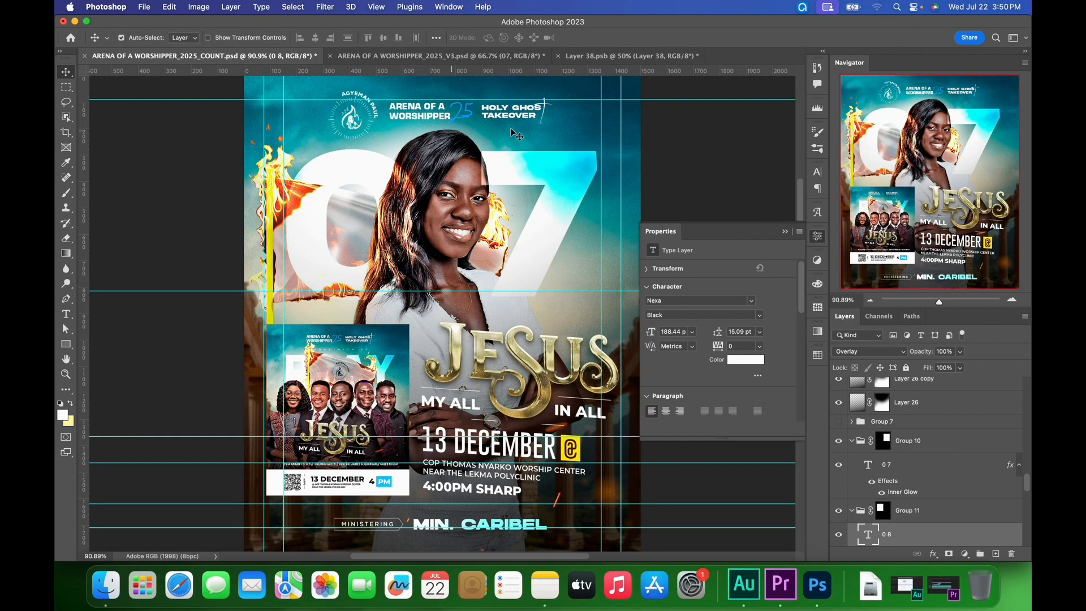
left_click(493, 60)
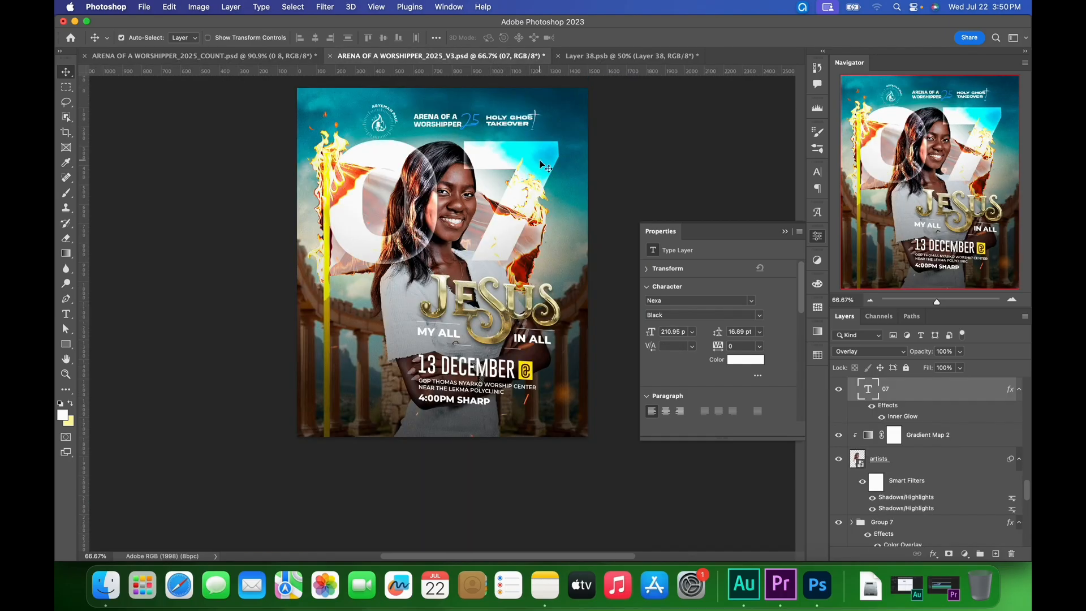
key("super+t")
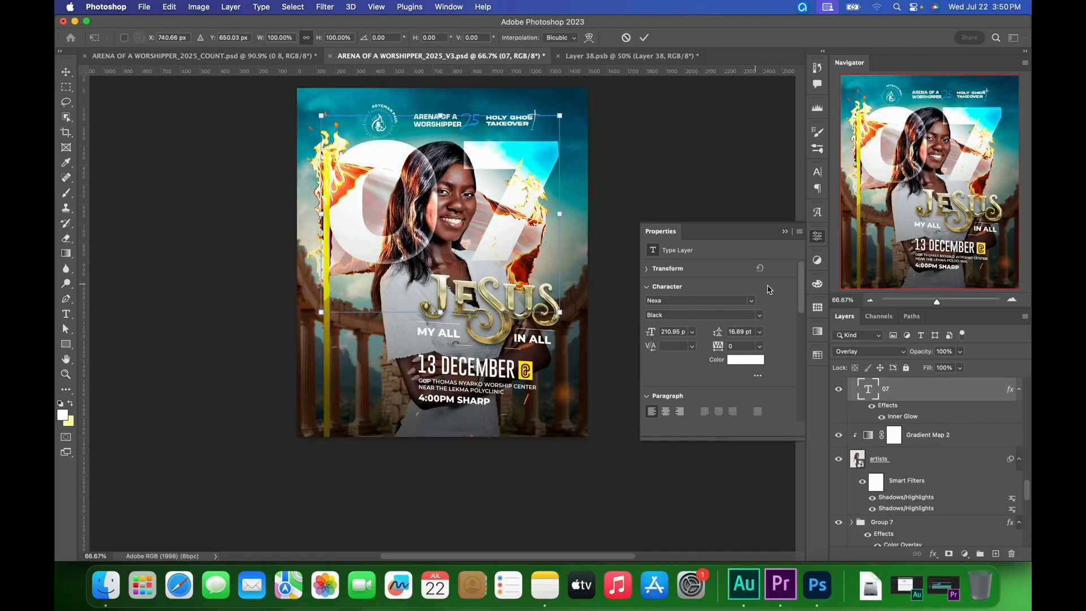
left_click_drag(561, 314, 567, 320)
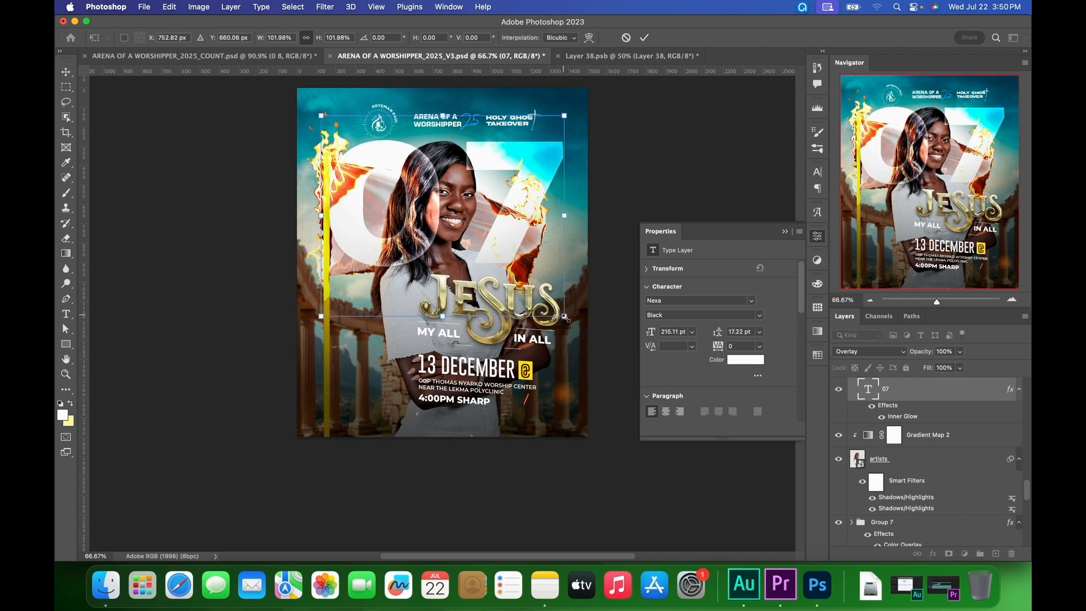
left_click(644, 38)
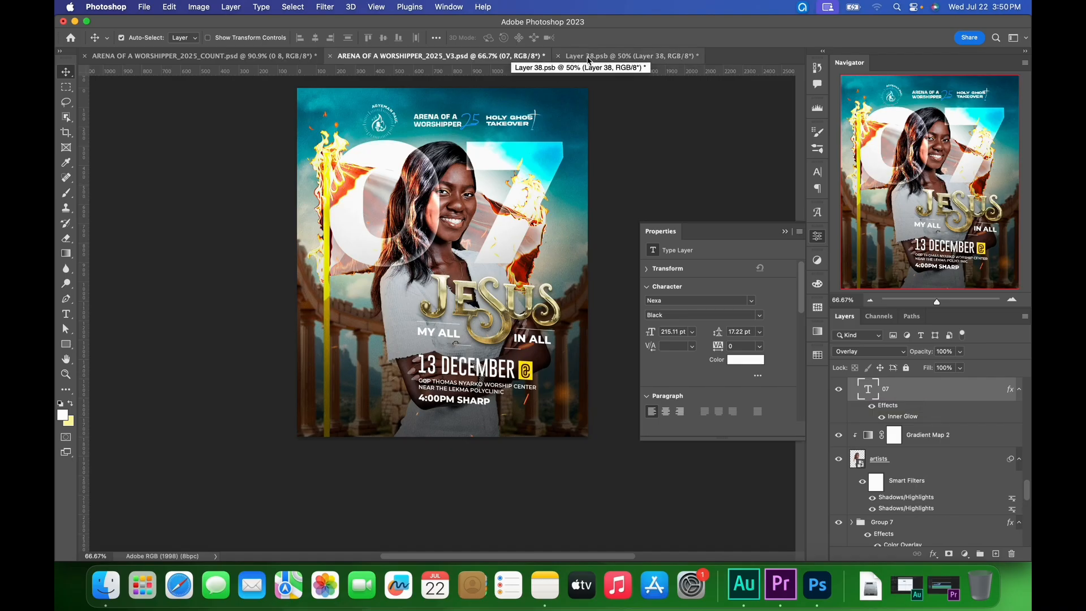
- Check the Inner Glow settings of the 0 7 text layer in the countdown flyer, then return to the V3 flyer
left_click(289, 58)
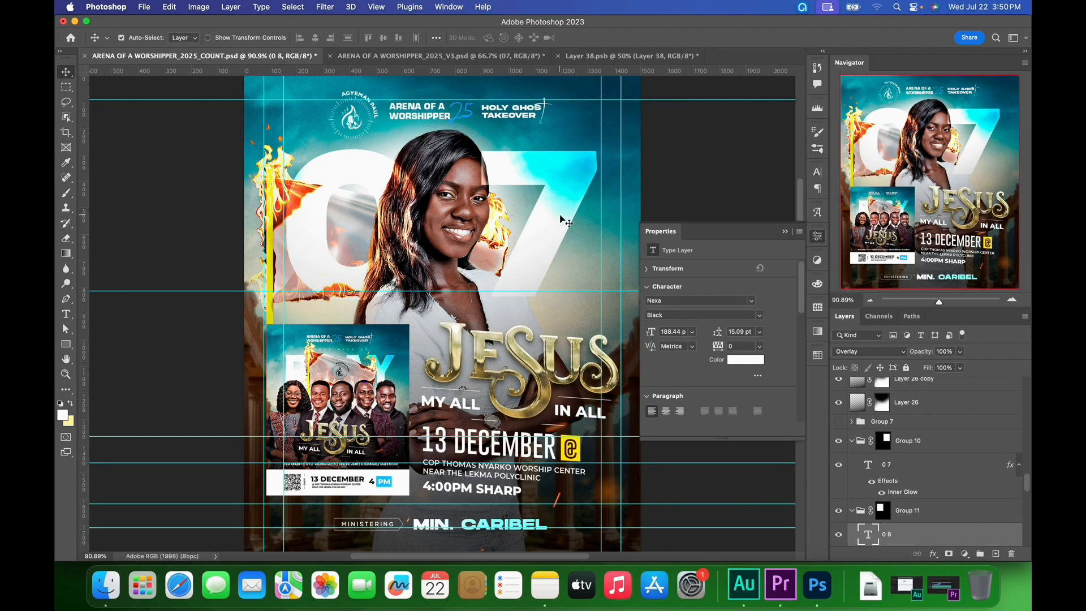
left_click(573, 198)
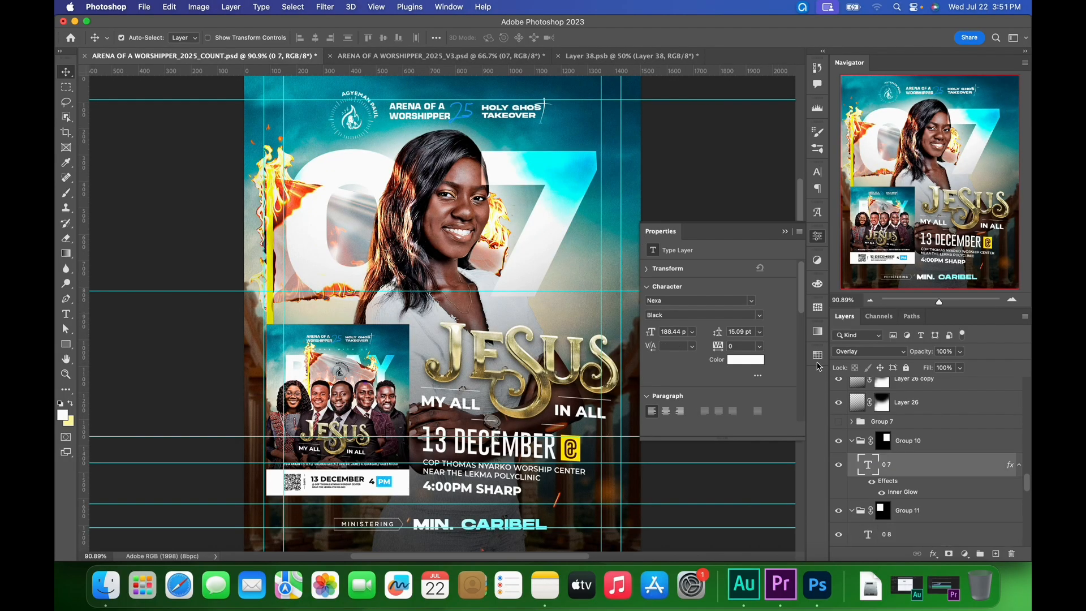
double_click(905, 493)
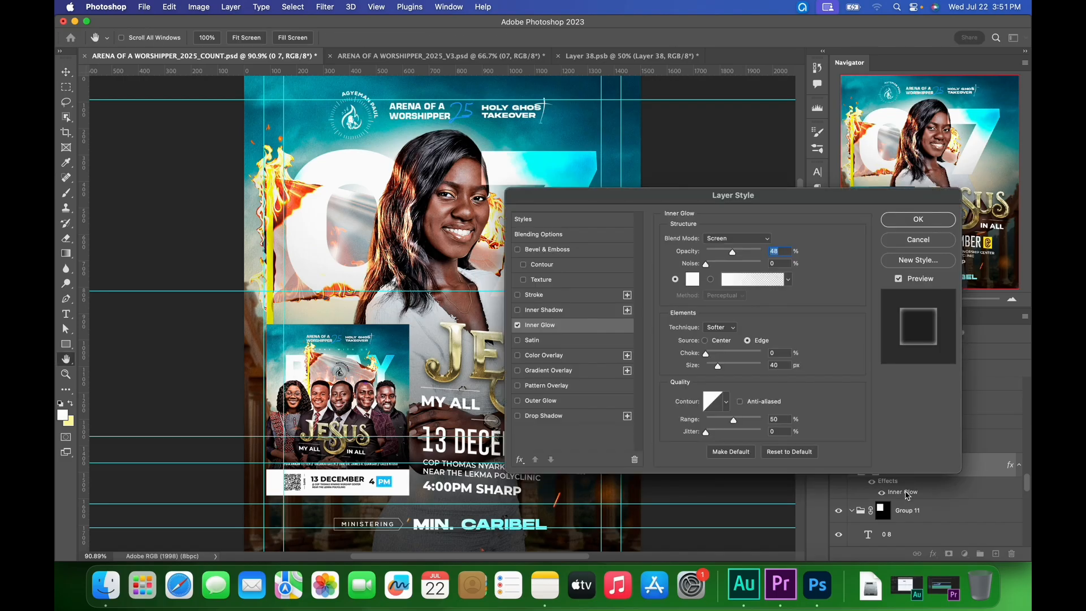
left_click(917, 240)
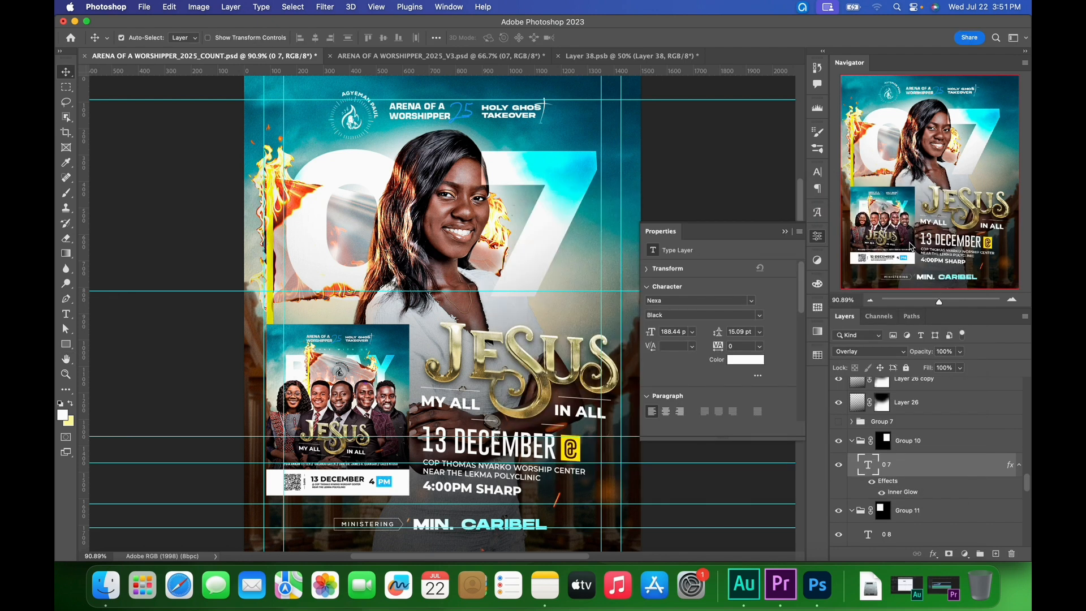
left_click(461, 56)
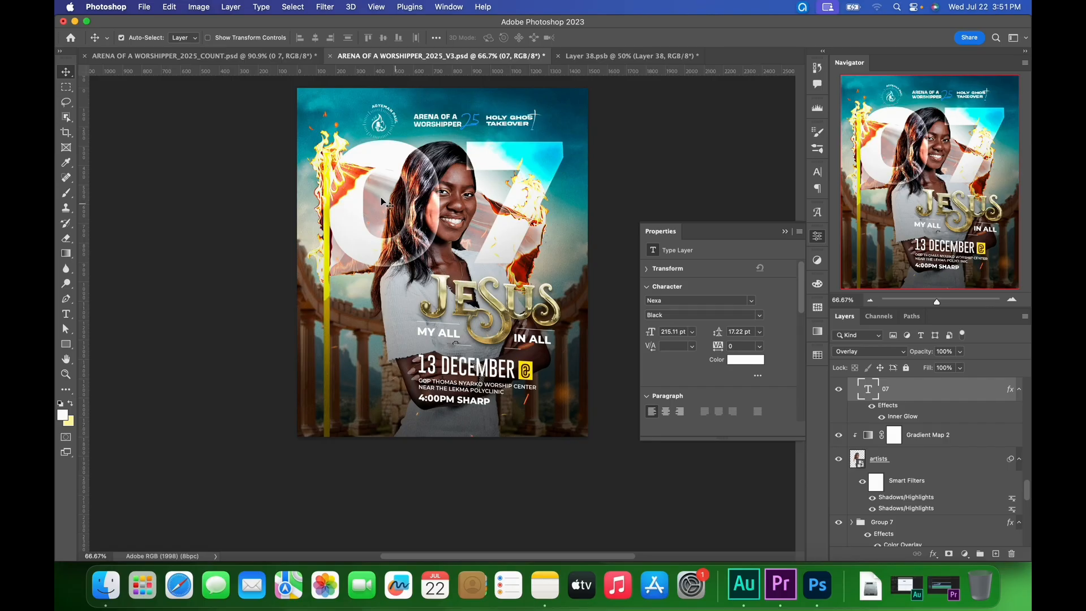
scroll(608, 257, "up", 3)
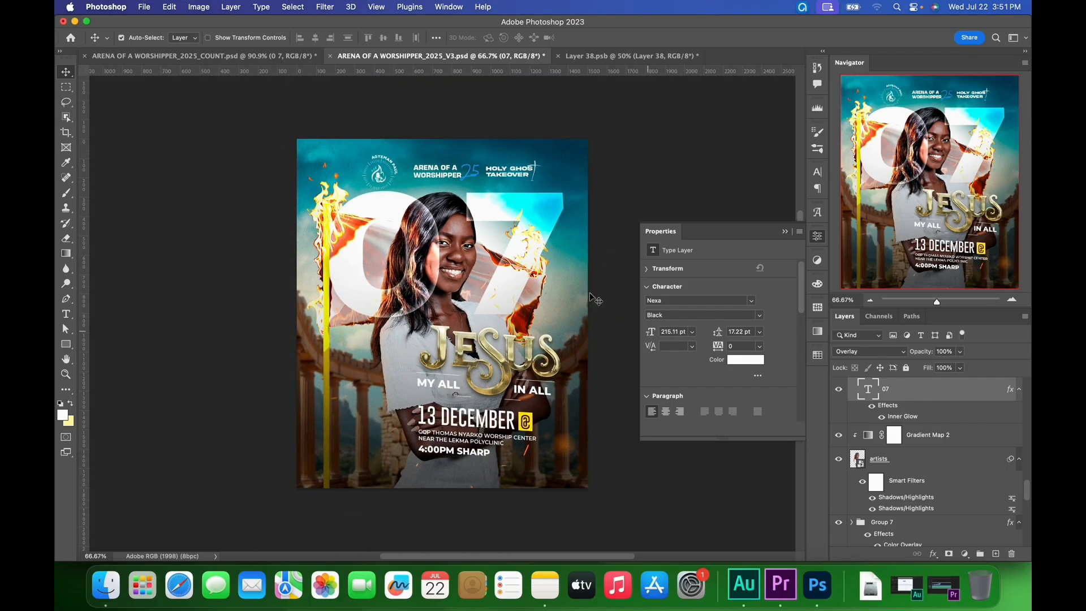
- Add a blank layer clipped to the artists portrait and place it above Gradient Map 2
left_click(910, 461)
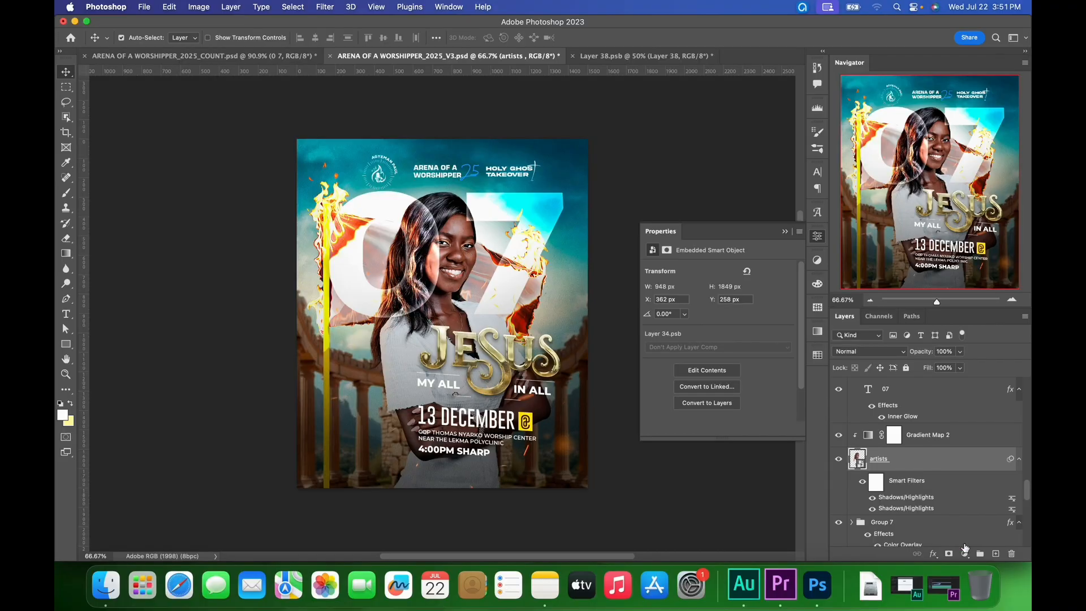
left_click(995, 554)
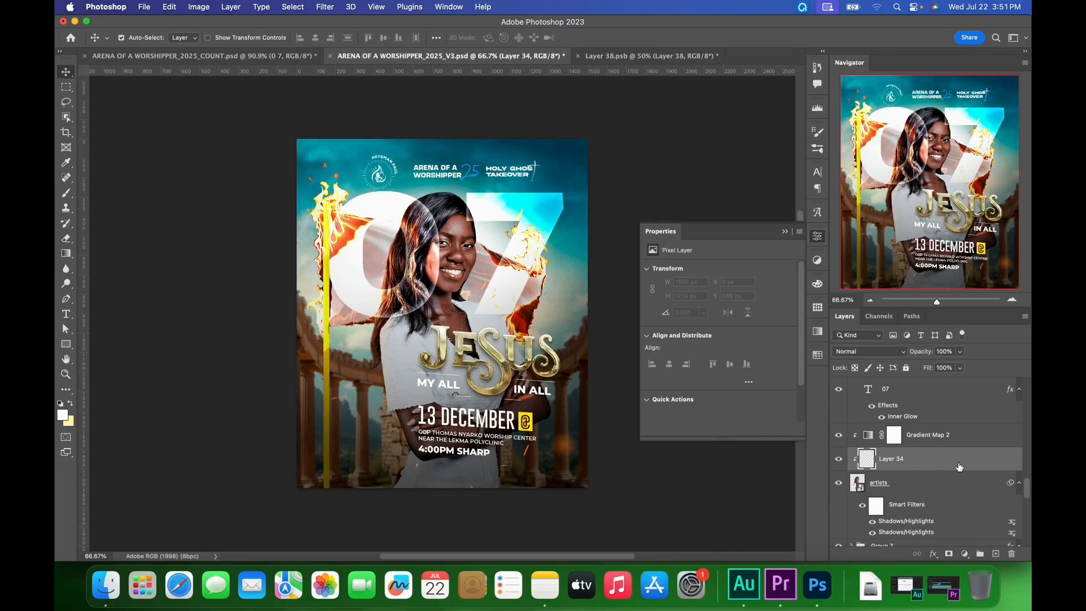
left_click_drag(945, 464, 950, 441)
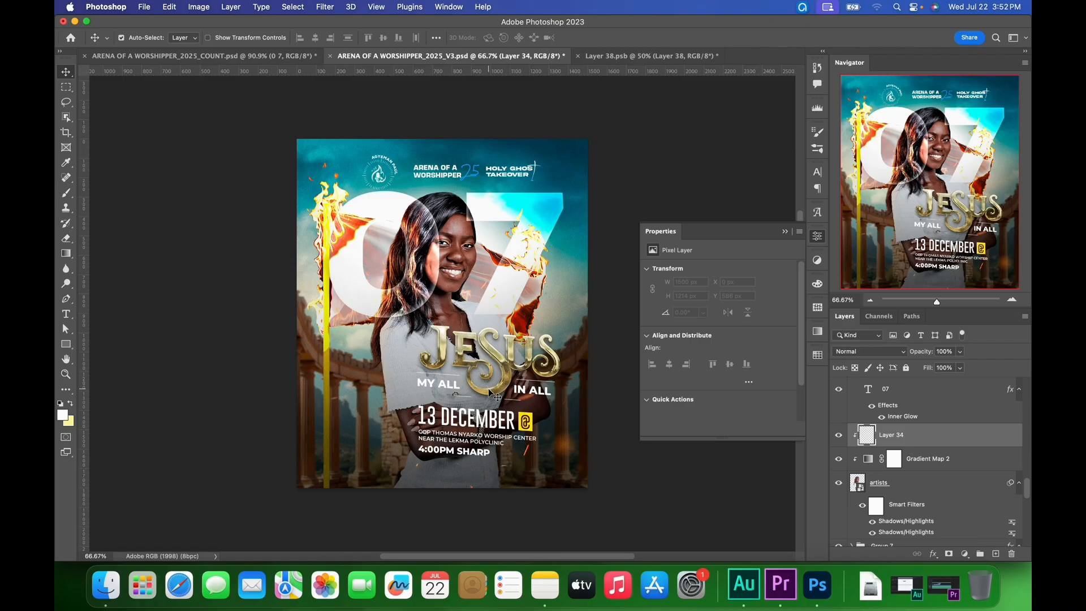
- Set the foreground colour to black (000000) and draw a fading gradient on the new layer from the flyer's bottom edge up to the woman's chest
left_click(68, 418)
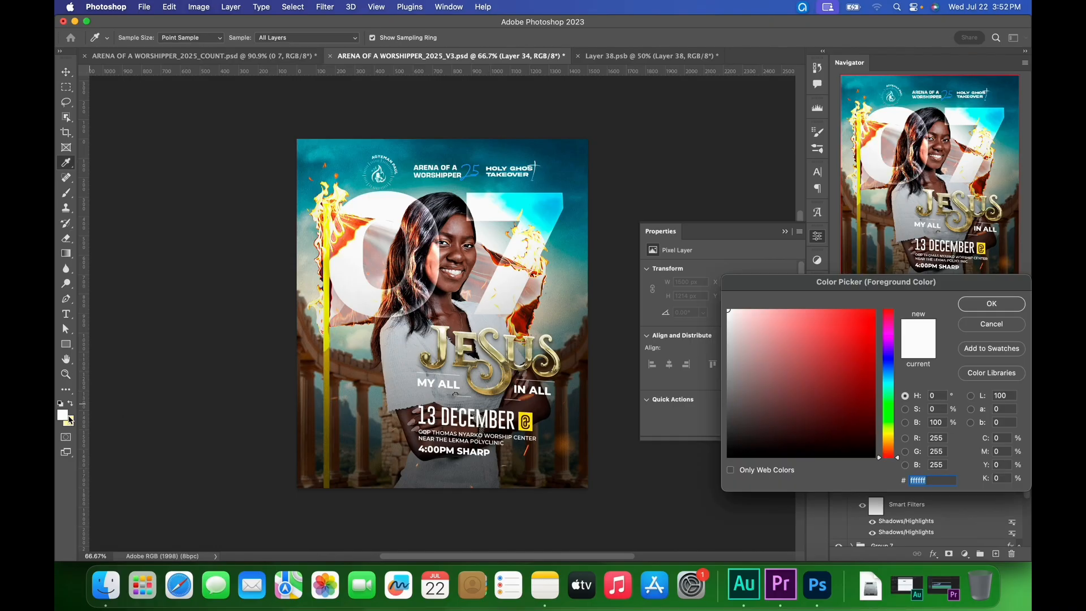
mouse_move(759, 413)
left_mouse_down()
mouse_move(668, 502)
mouse_move(684, 476)
left_mouse_up()
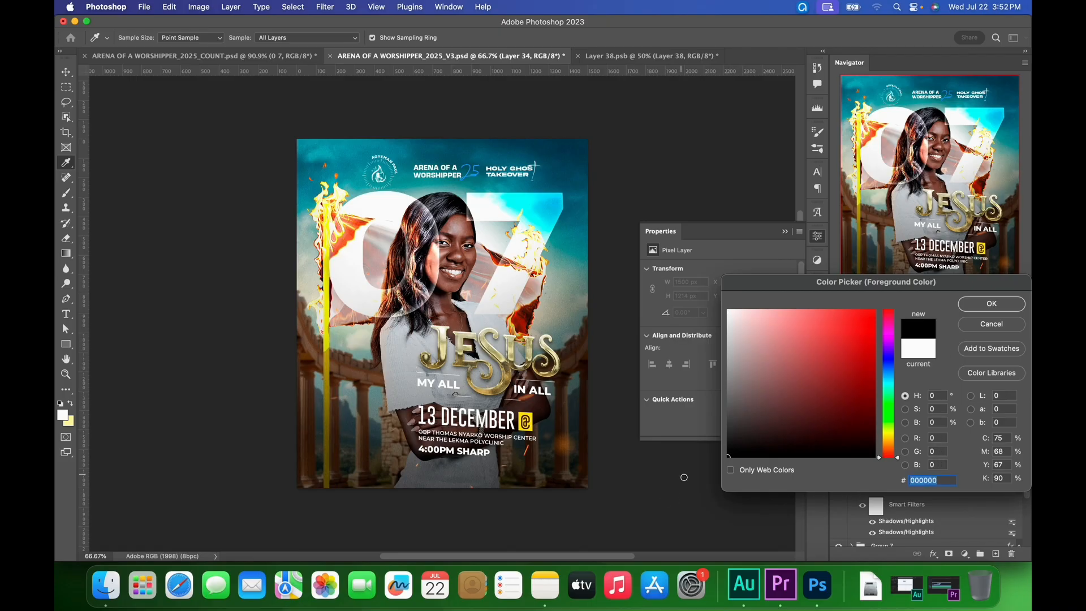
left_click(978, 309)
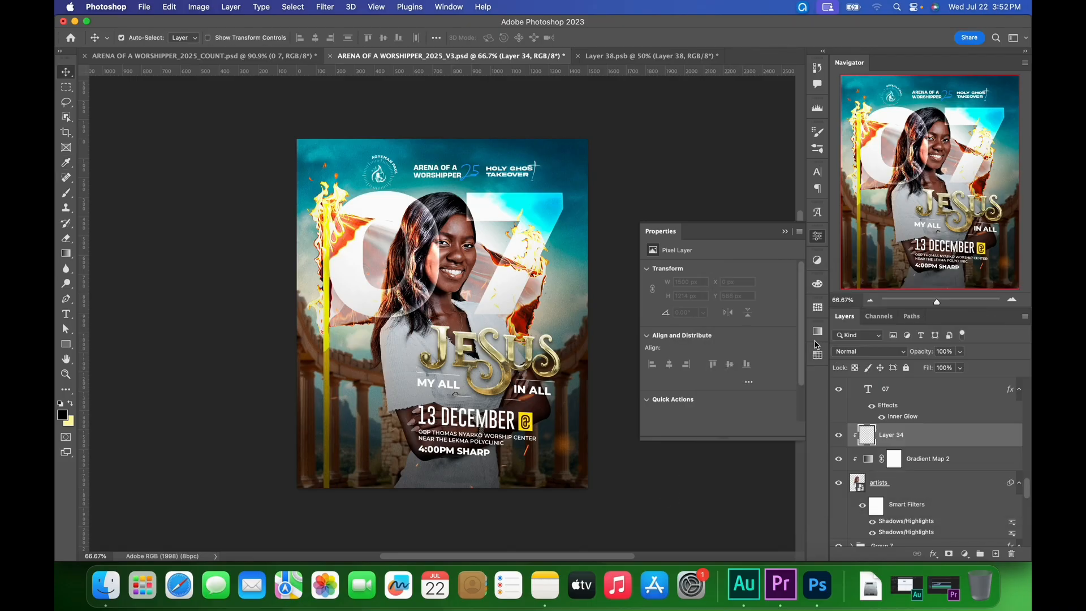
key("g")
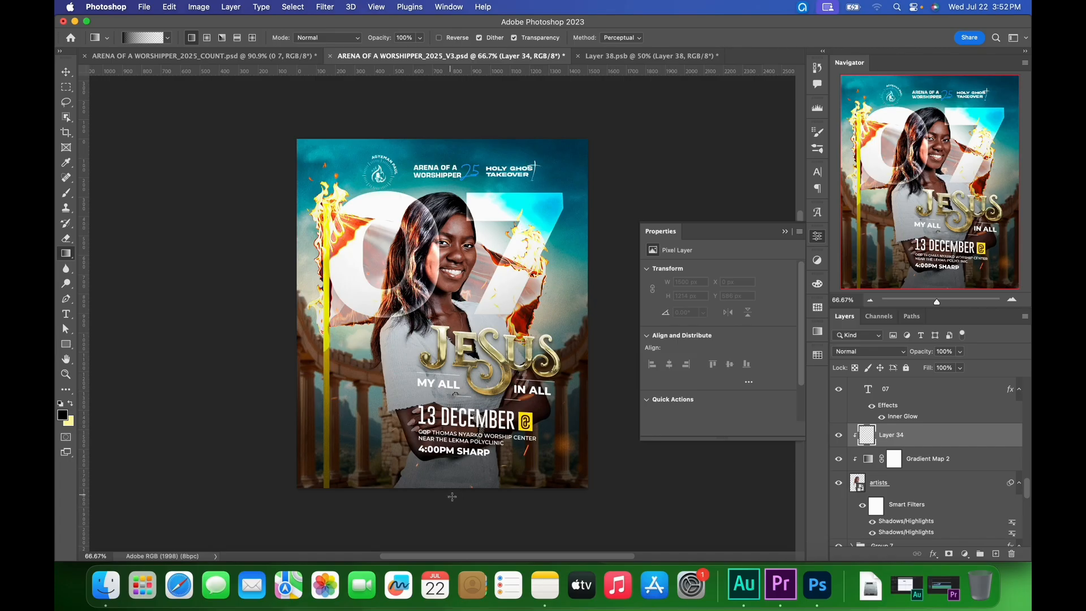
left_click_drag(450, 495, 449, 339)
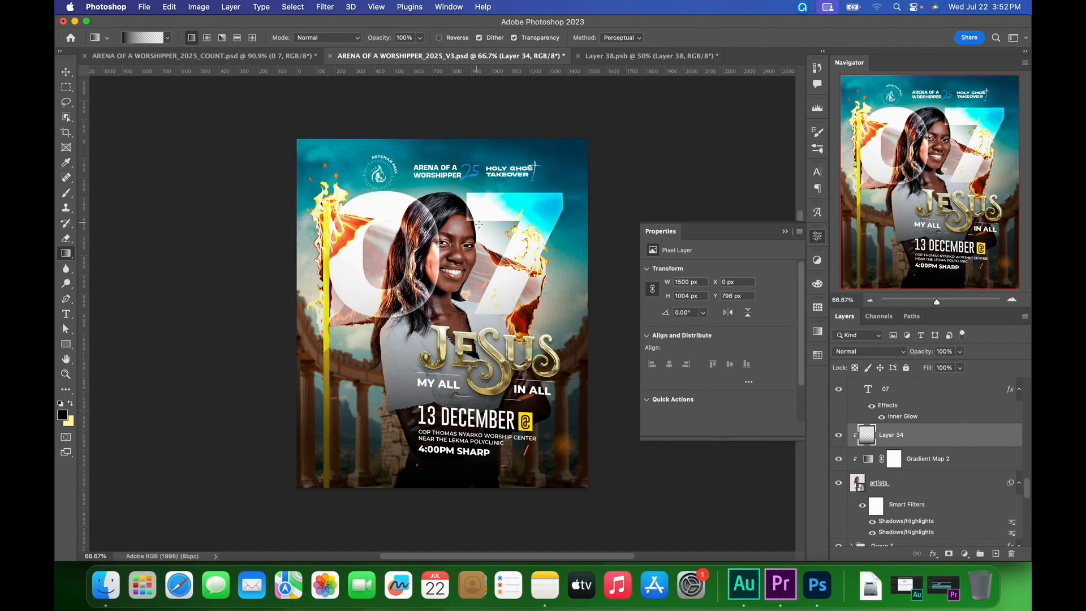
- Stretch the gradient layer upward to about 120% height and lower its fill to 74%, comparing it with the countdown flyer
key("super+t")
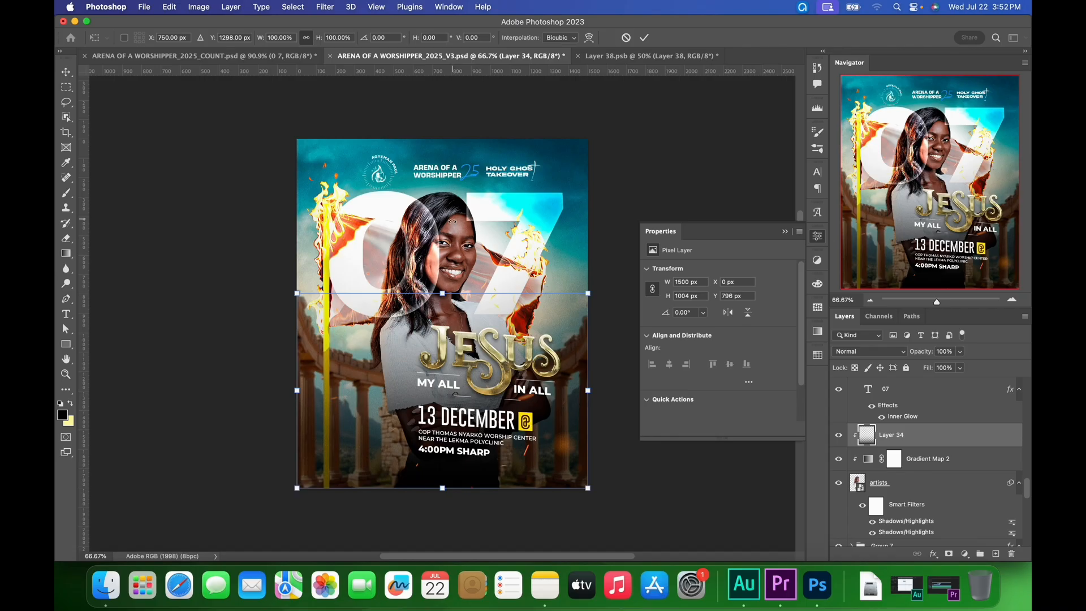
left_click_drag(445, 293, 444, 227)
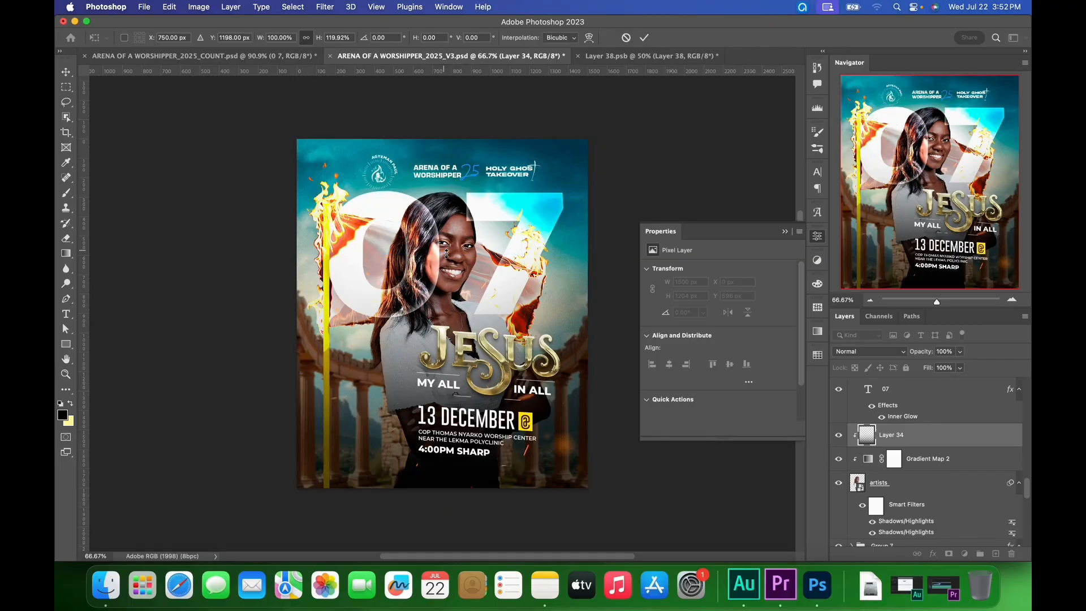
key("g")
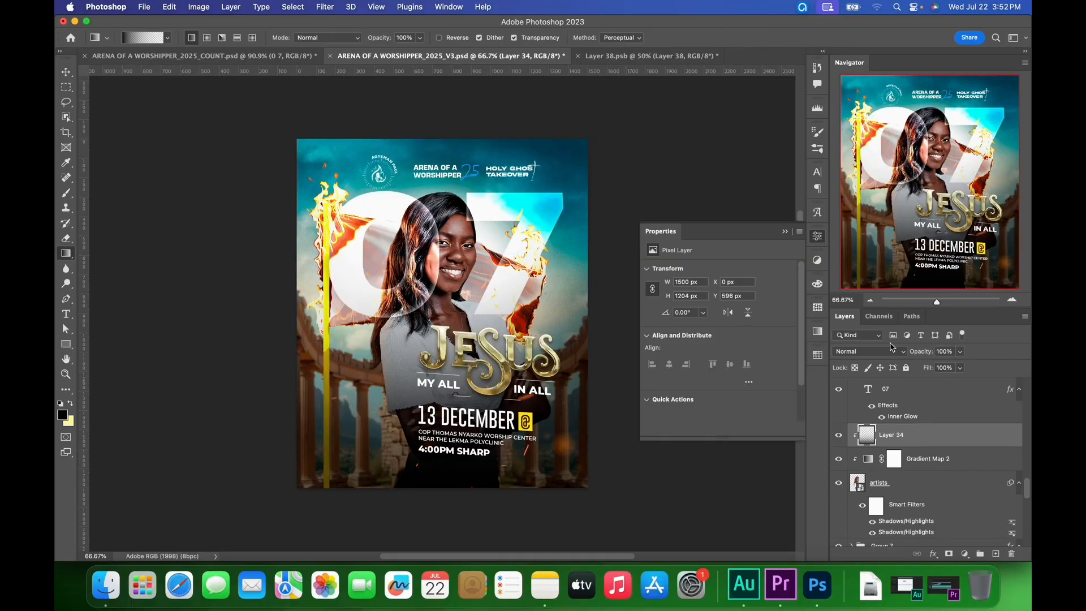
left_click(962, 369)
left_click_drag(947, 387, 944, 386)
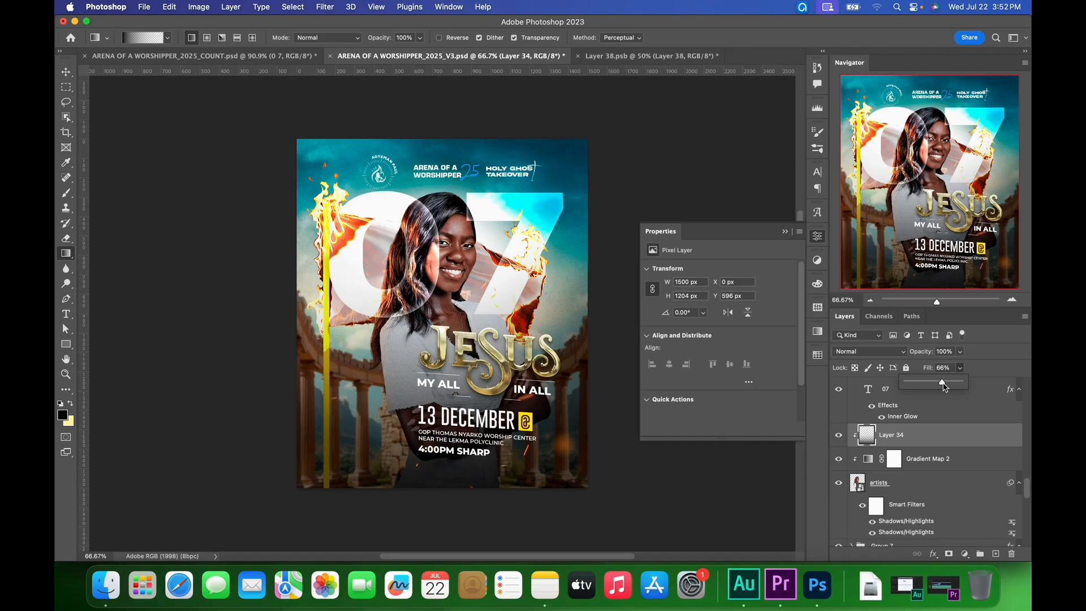
left_click(950, 387)
left_click(247, 56)
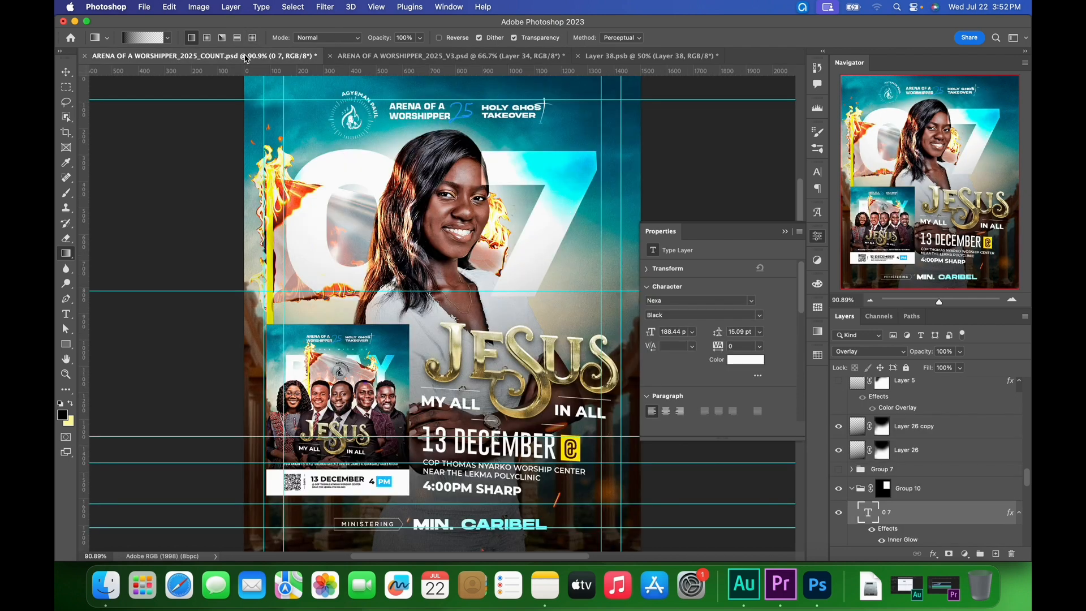
left_click(399, 64)
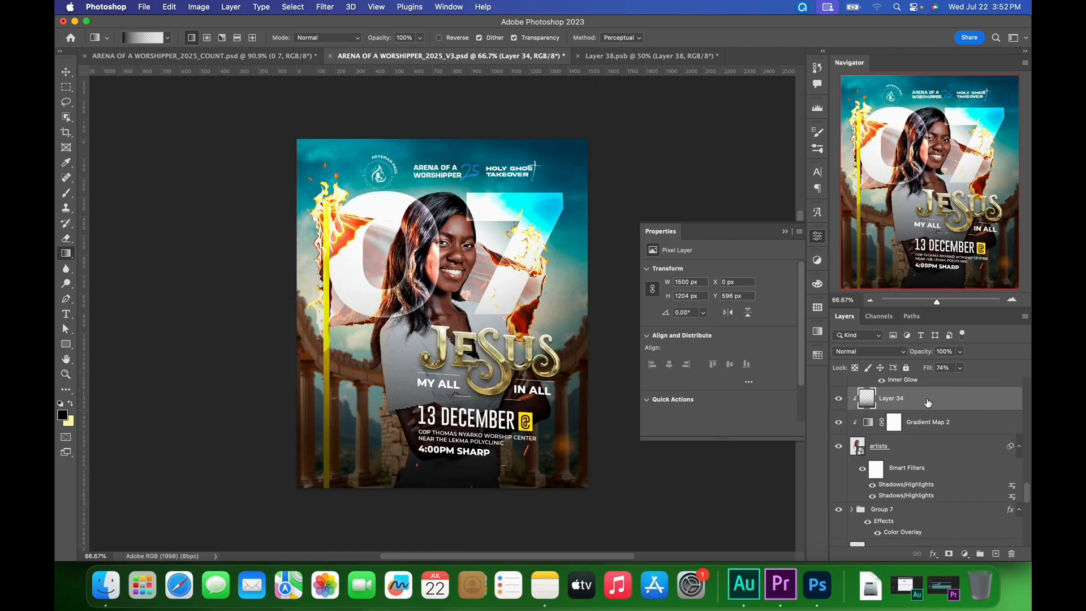
- Release the black gradient layer from its clipping mask and reduce its fill to 43%
scroll(925, 410, "up", 1)
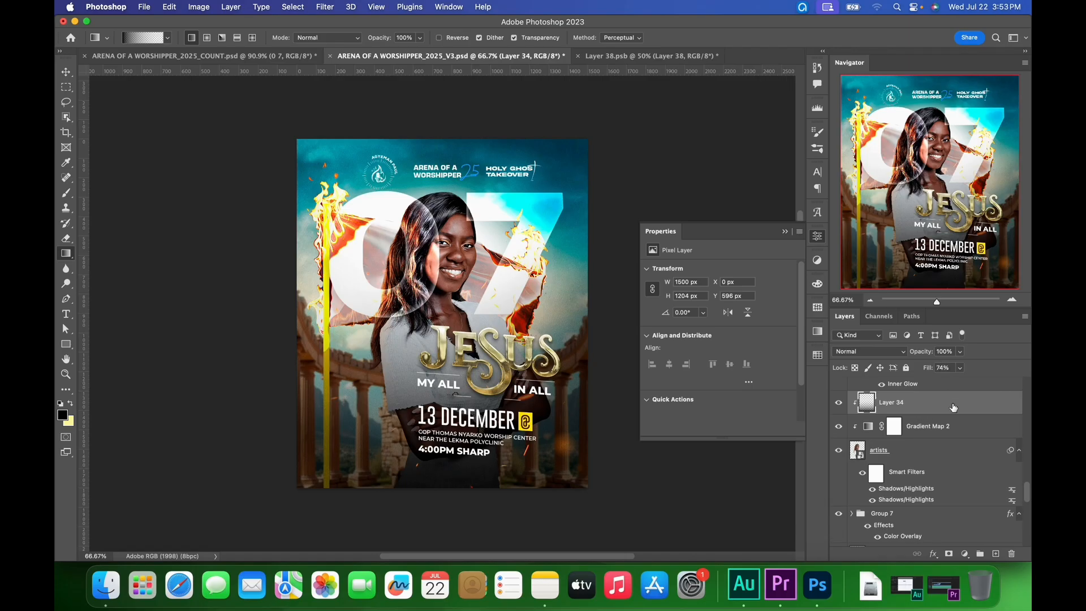
left_click_drag(957, 406, 949, 393)
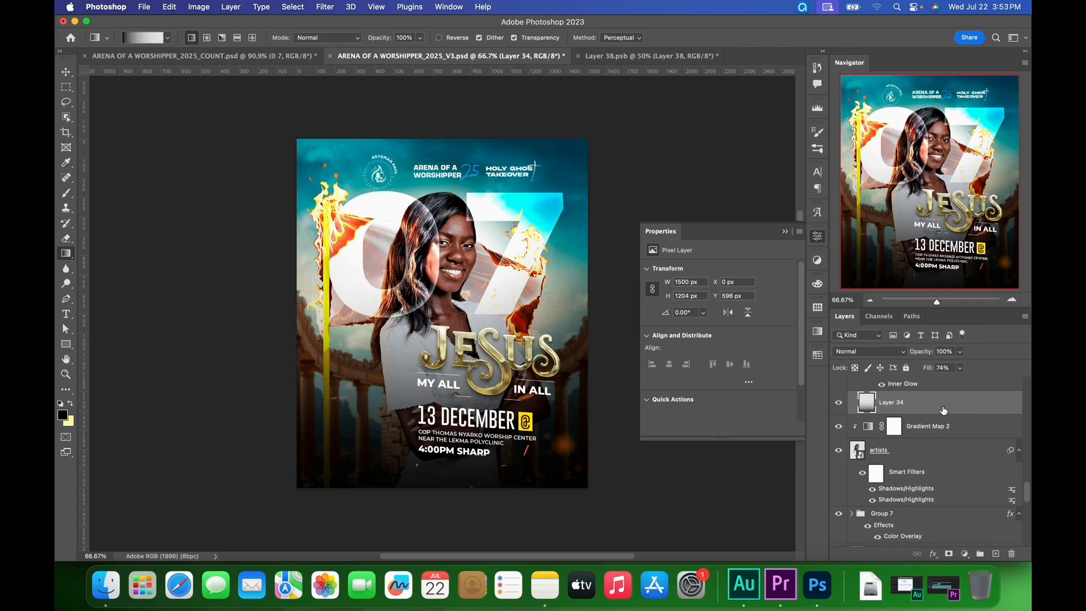
left_click(960, 368)
left_click_drag(950, 385, 947, 384)
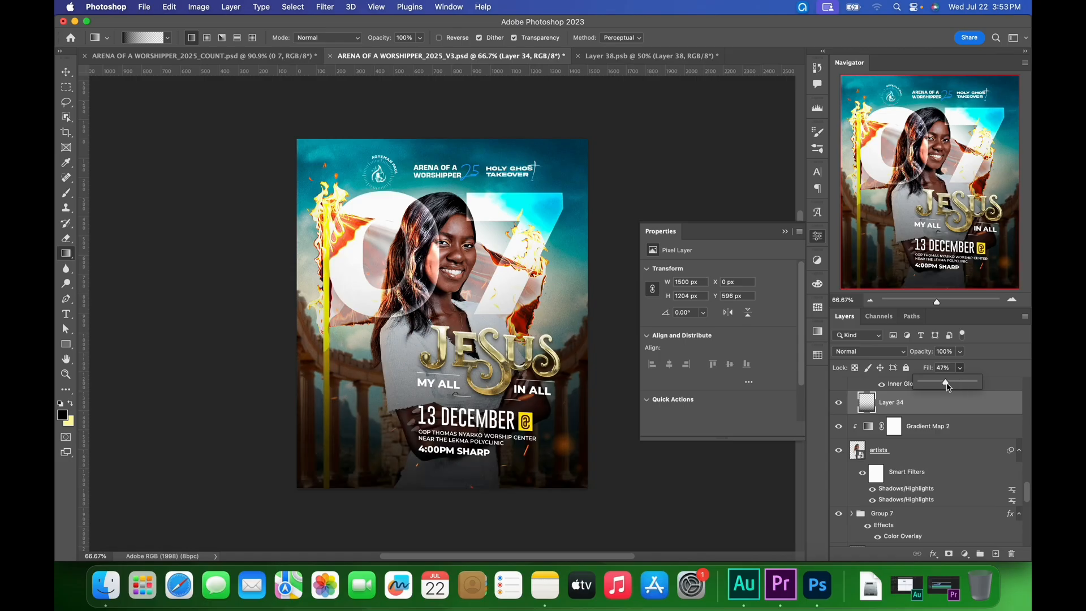
left_click(949, 402)
left_click(784, 232)
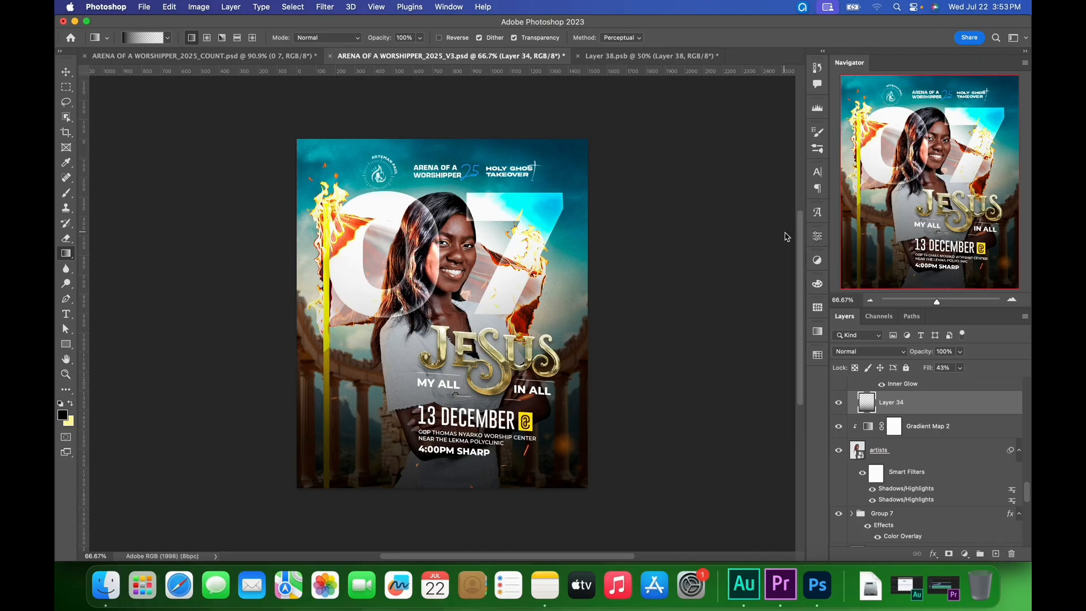
- Copy the group flyer artwork from the countdown flyer's Layer 36 smart object into the V3 flyer and convert it to a smart object
left_click(244, 56)
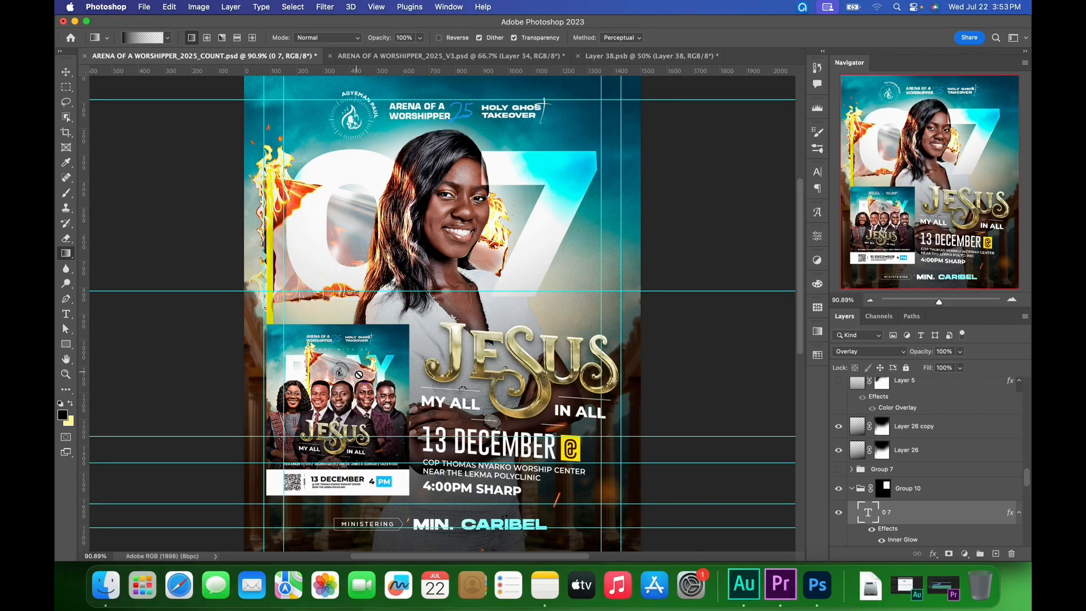
key("v")
left_click(365, 356)
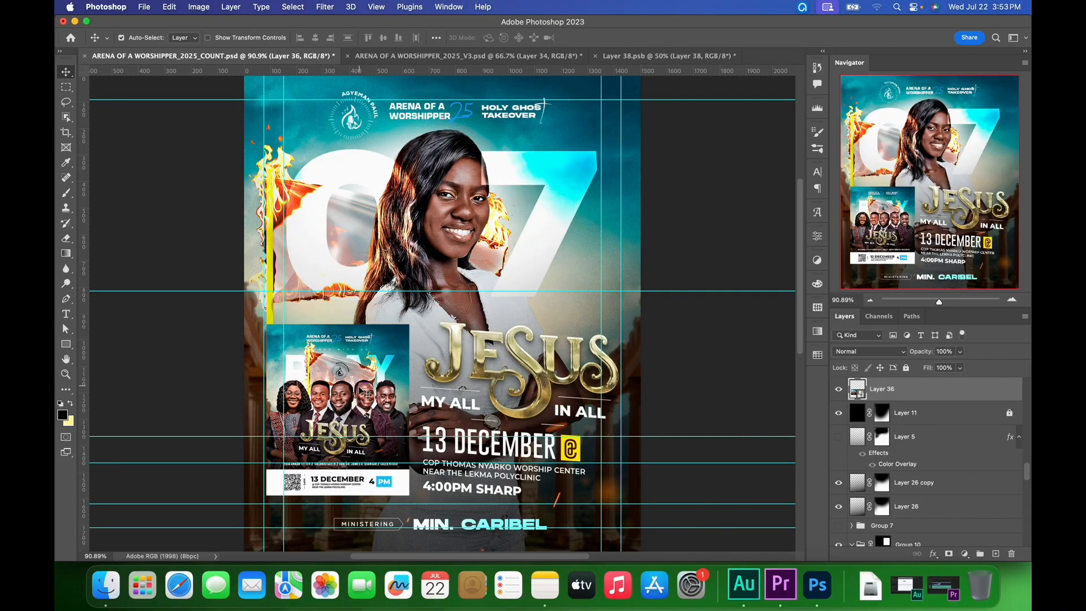
double_click(861, 390)
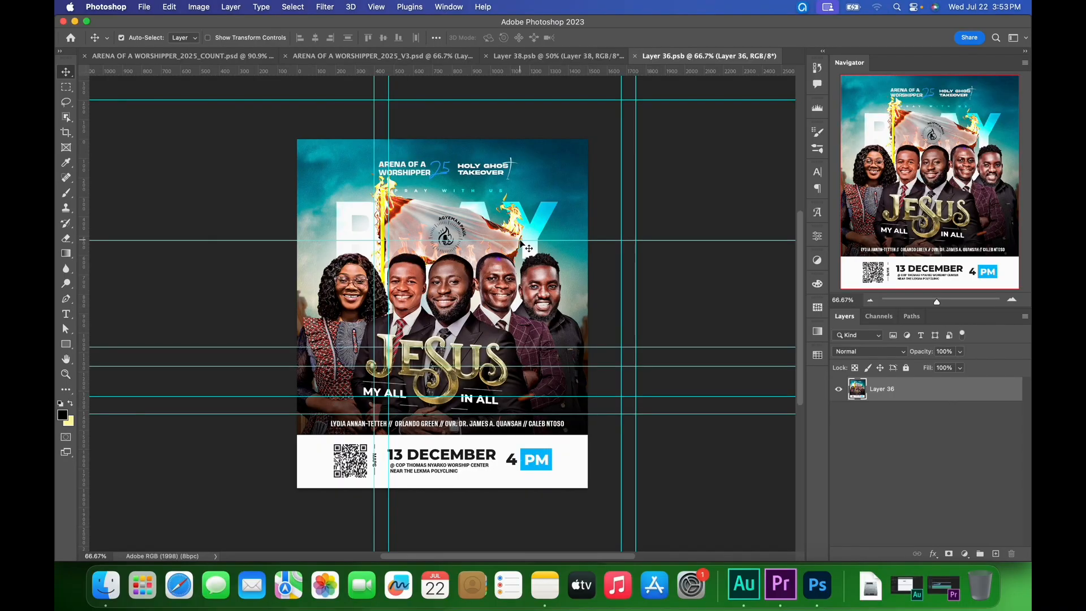
left_click_drag(455, 313, 397, 388)
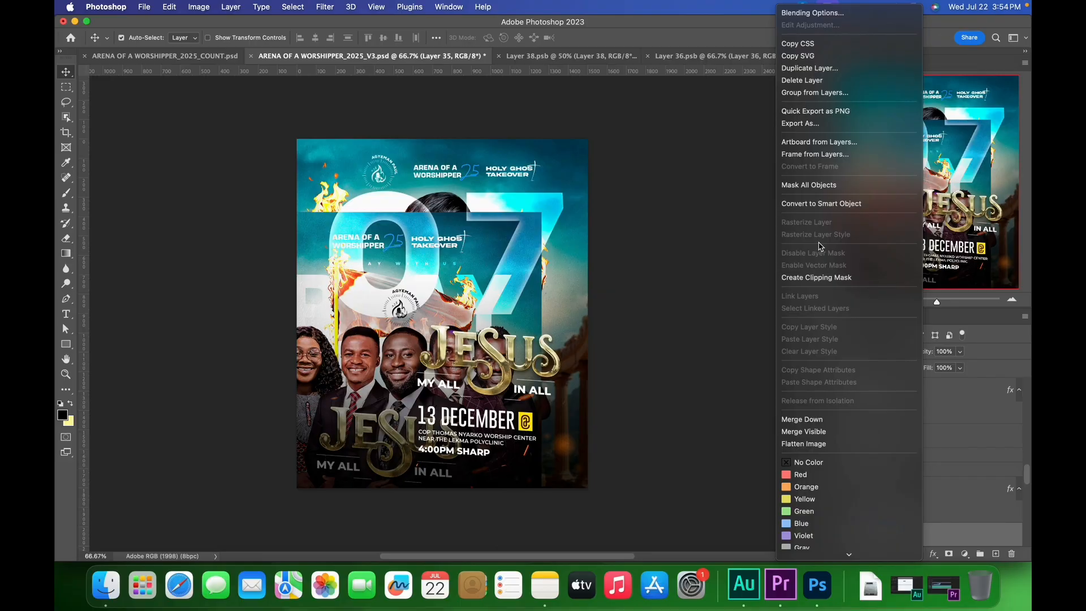
left_click(827, 207)
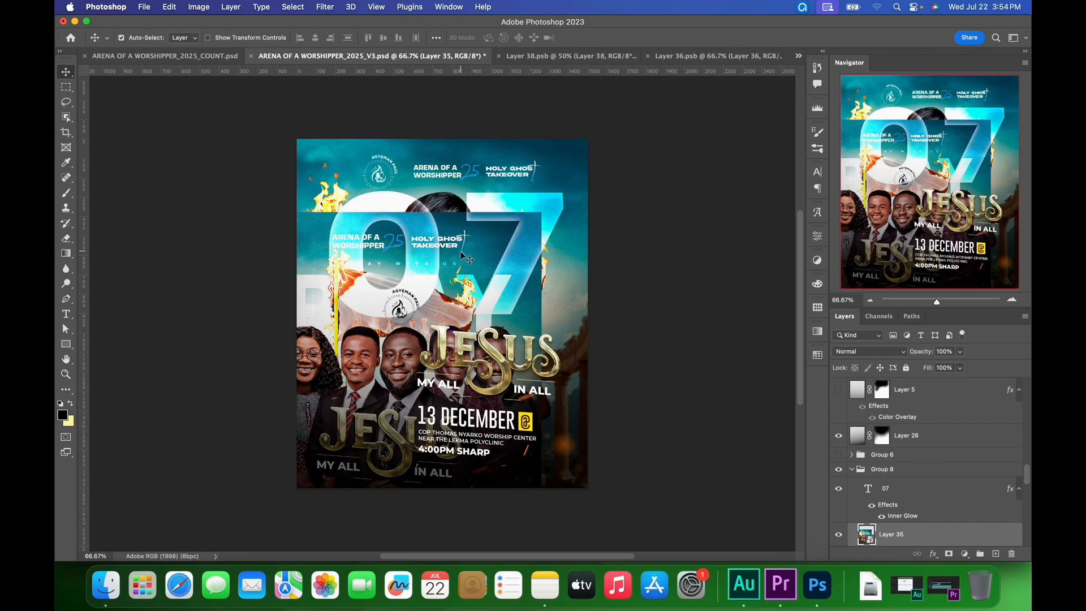
- Scale the inserted group flyer to about 35% and position it at the flyer's lower left, beside the JESUS title and date
key("super")
key("super+t")
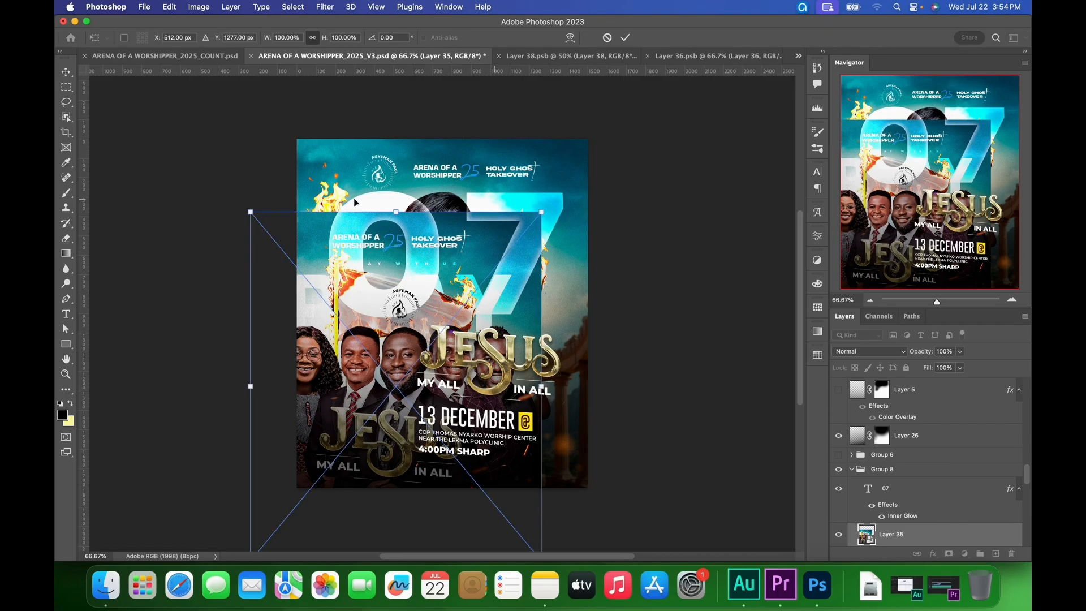
left_click_drag(253, 213, 392, 382)
left_click_drag(528, 398, 452, 267)
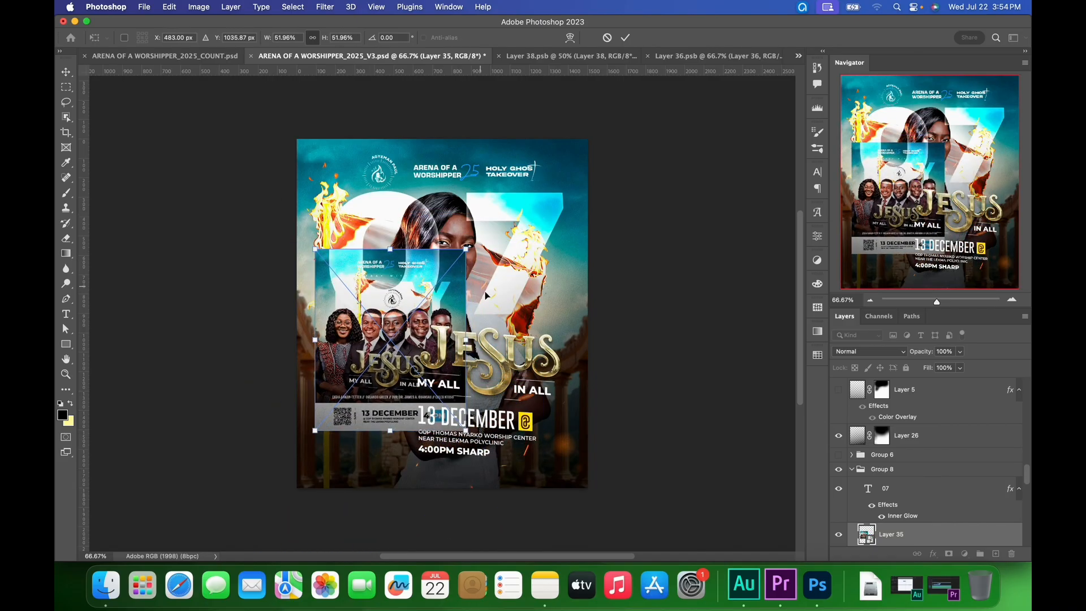
left_click_drag(468, 252, 405, 322)
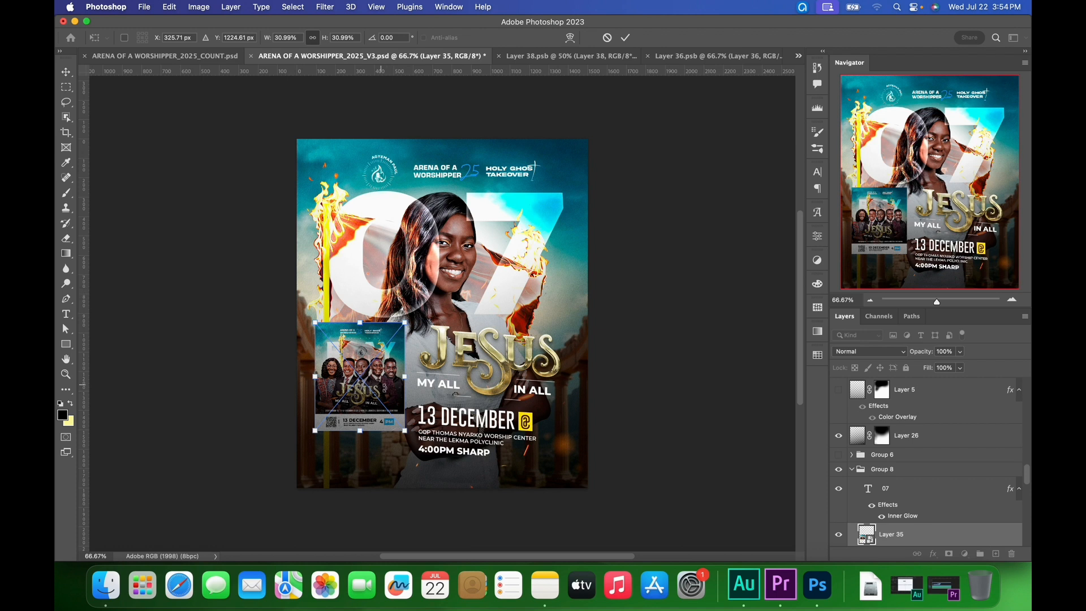
left_click_drag(385, 391, 394, 404)
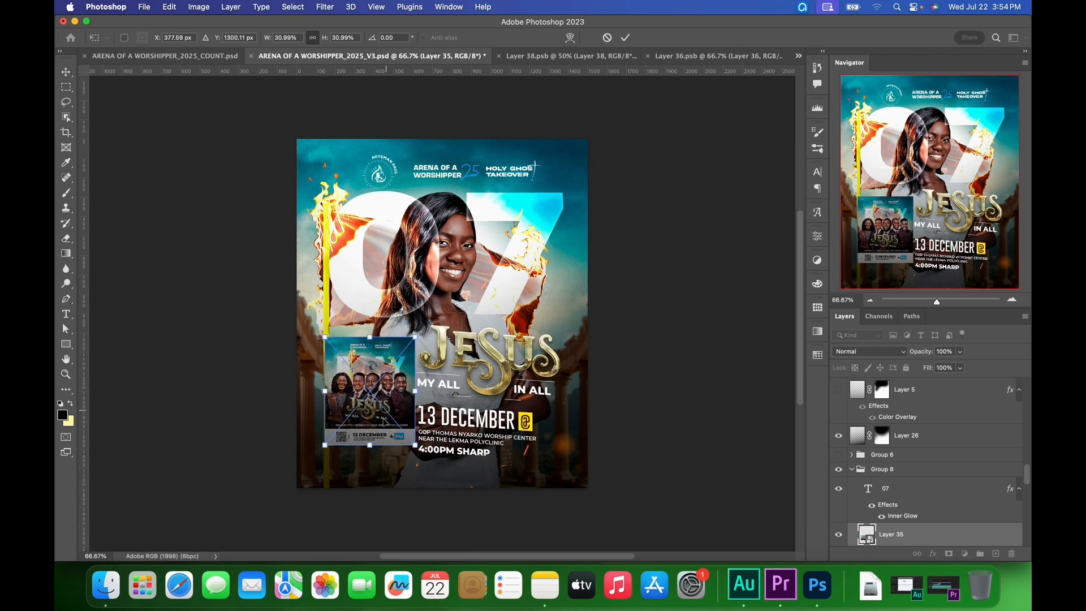
left_click_drag(420, 448, 428, 461)
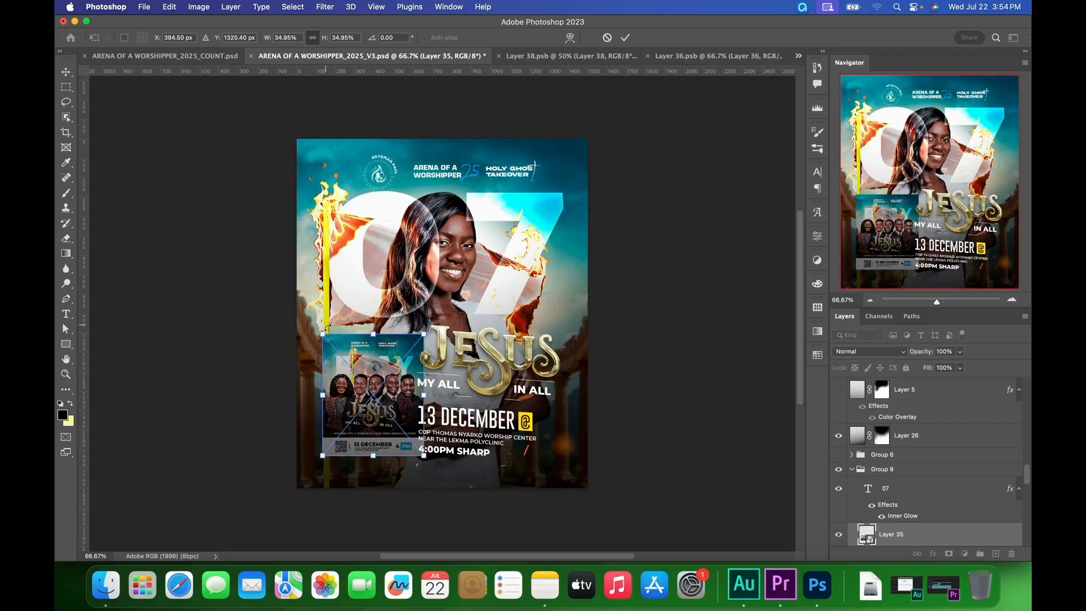
key("Return")
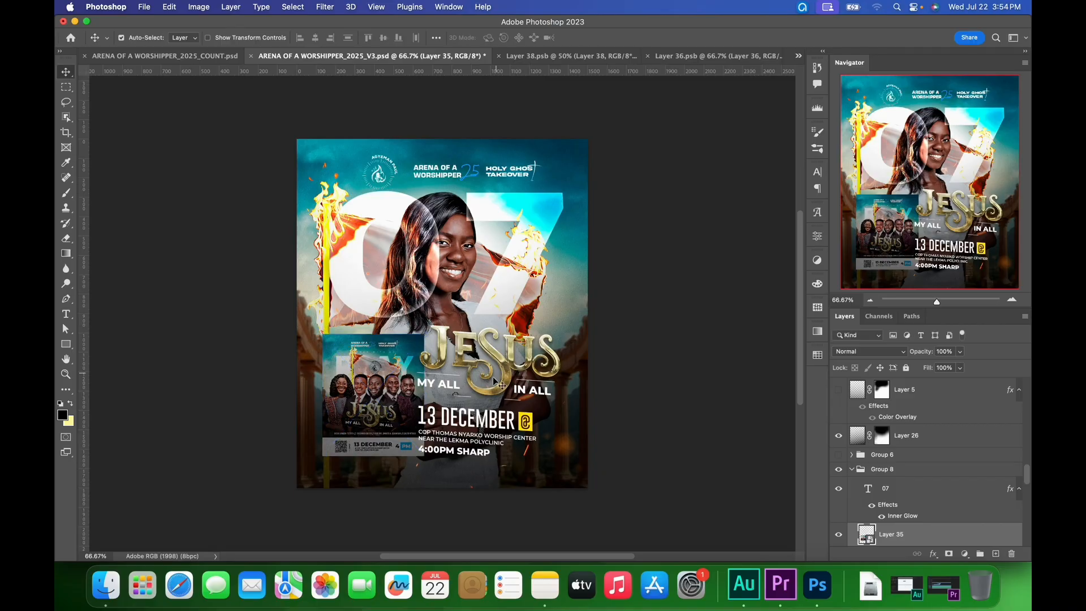
right_click(509, 375)
left_click(524, 400)
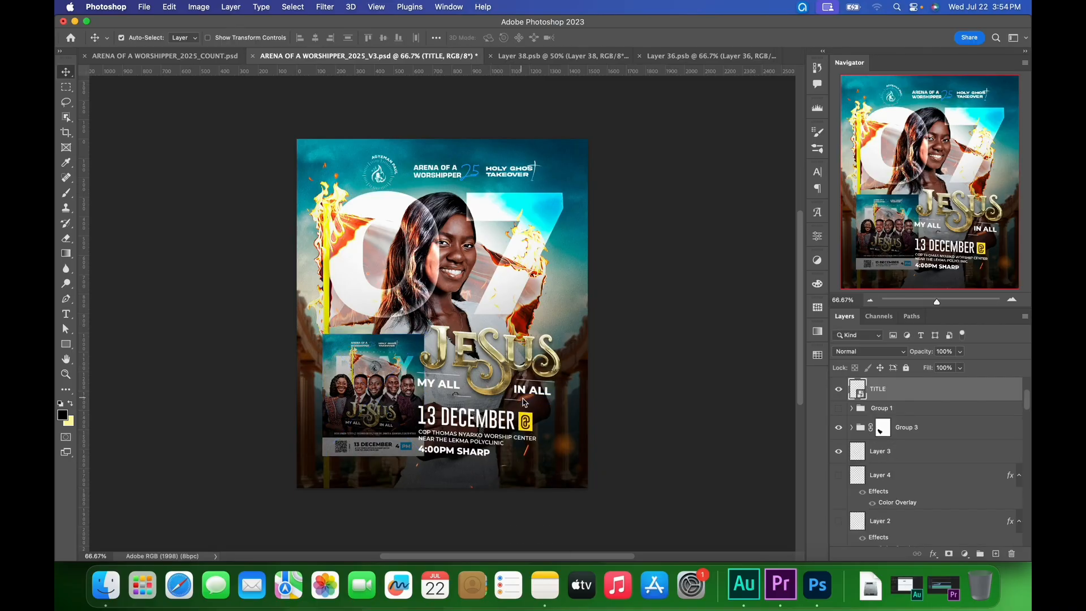
right_click(492, 419)
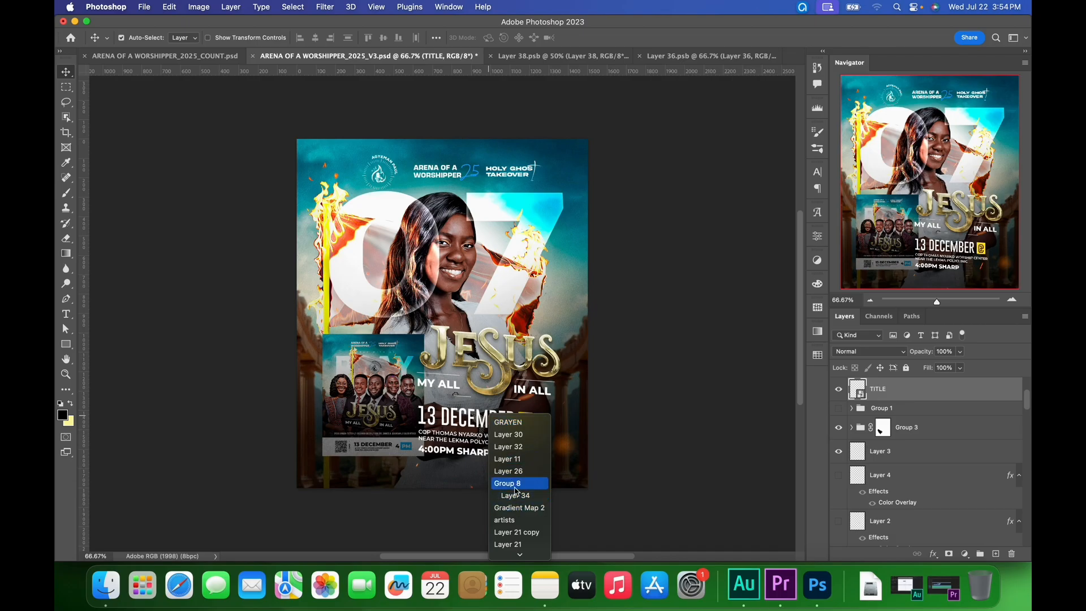
left_click(512, 484)
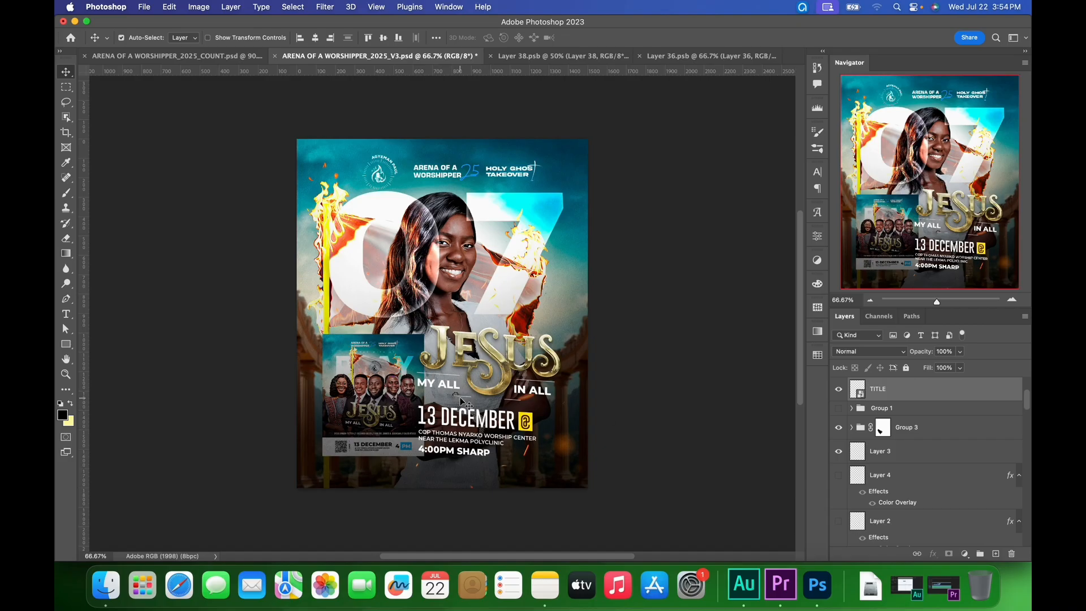
left_click_drag(465, 439, 476, 408)
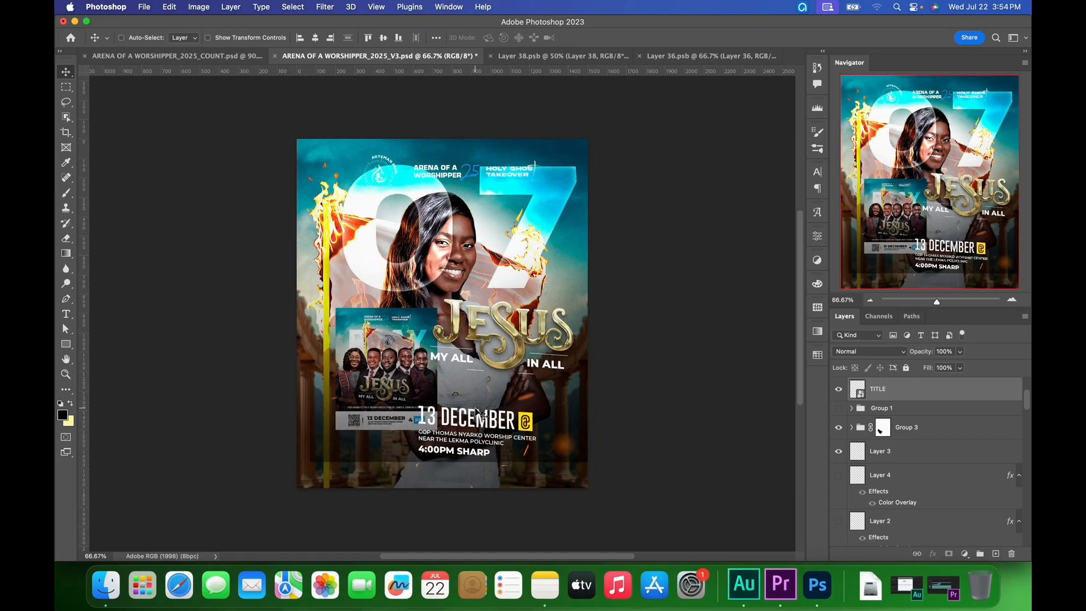
key("super+z")
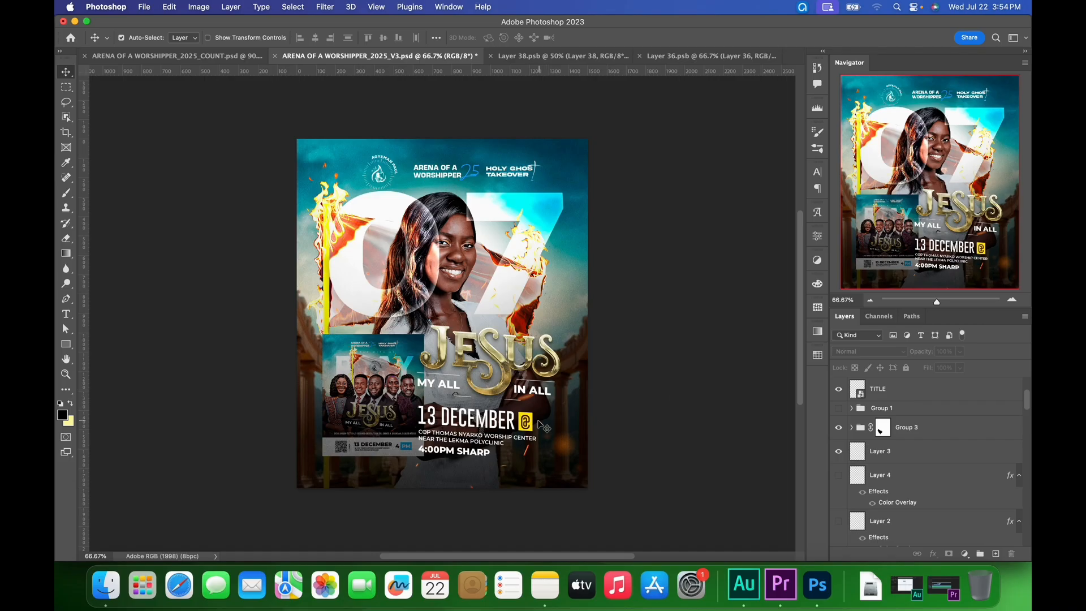
- Scale the JESUS title and the date, venue and time block down together slightly, so they clear the inset group flyer
left_click(535, 429)
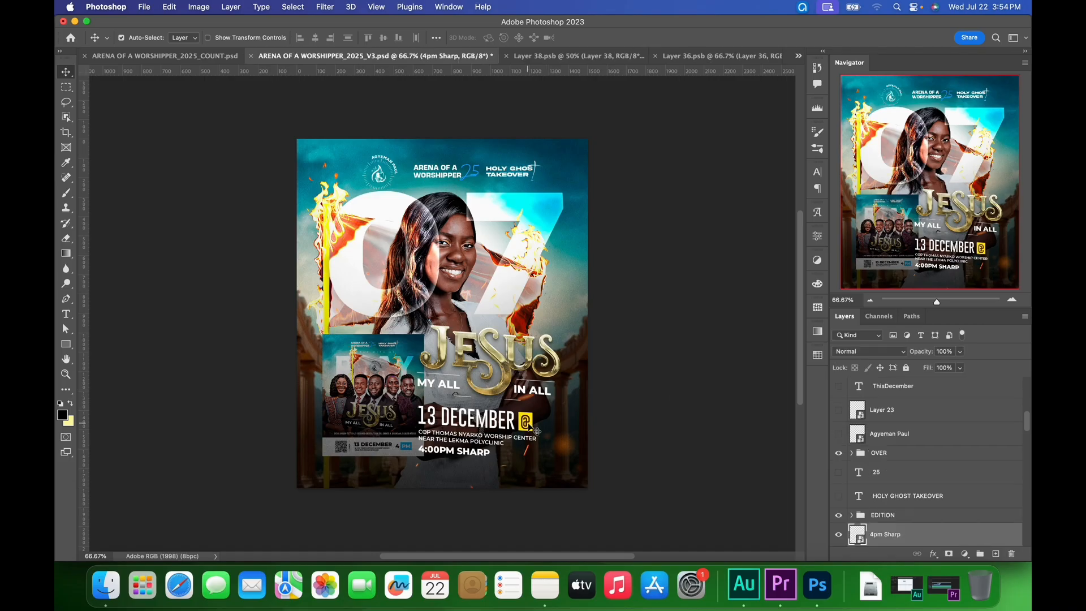
left_click(840, 536)
left_click(839, 535)
right_click(515, 375)
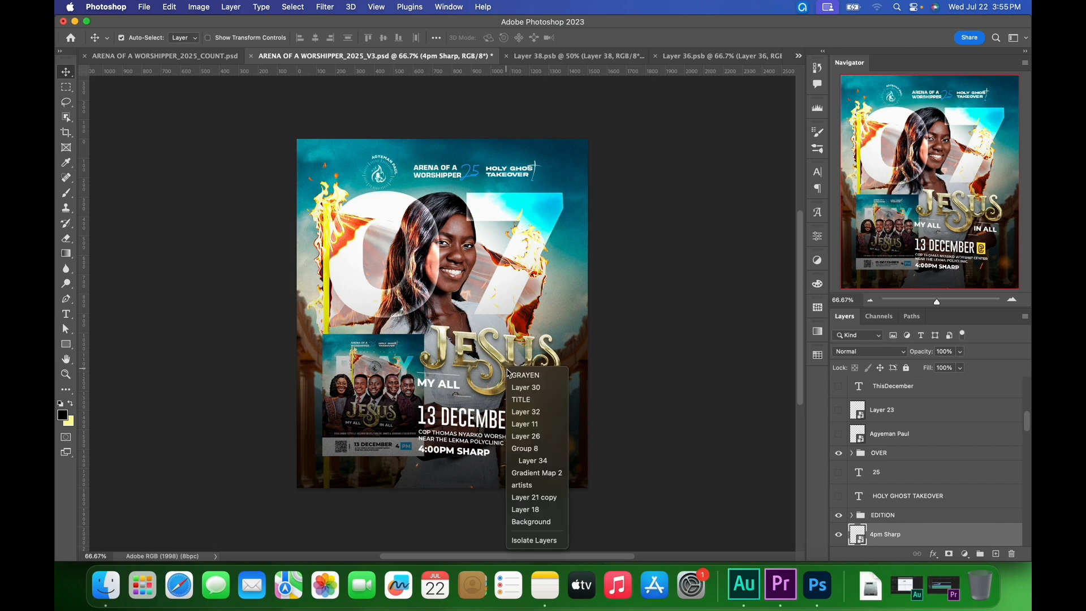
left_click(523, 401)
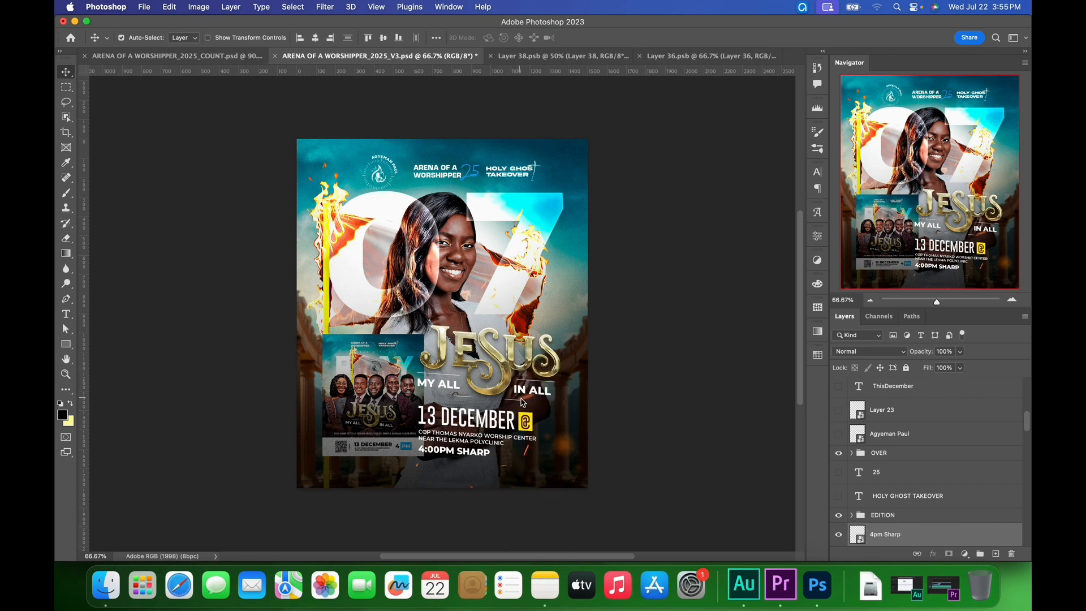
key("super+t")
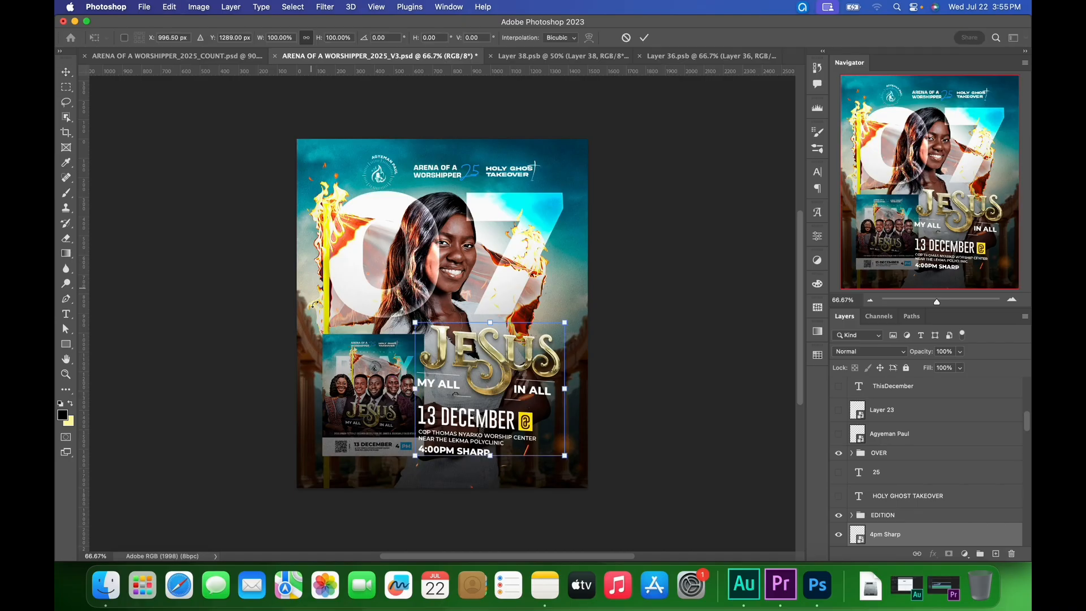
left_click_drag(421, 325, 435, 334)
key("Return")
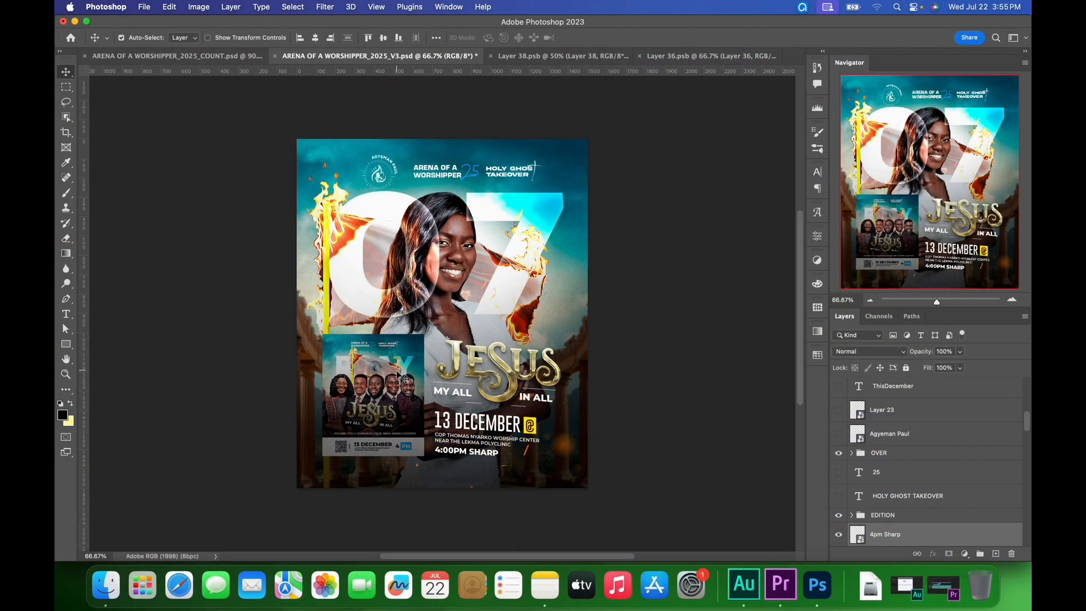
- Examine the layers stacked over the inset group flyer to find which ones darken it
left_click(398, 375)
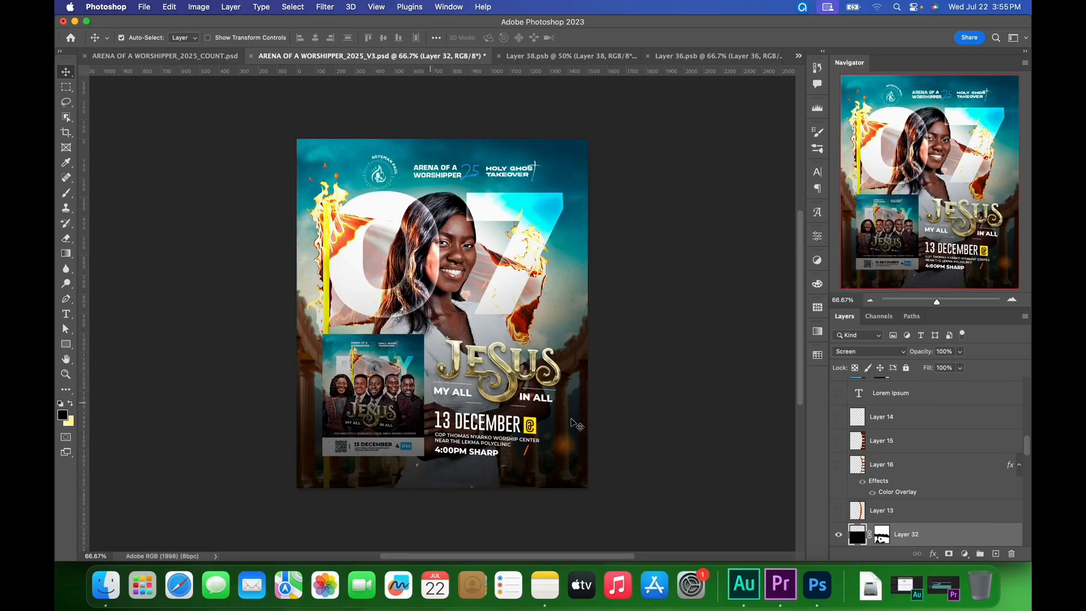
scroll(892, 494, "down", 2)
scroll(892, 494, "down", 2)
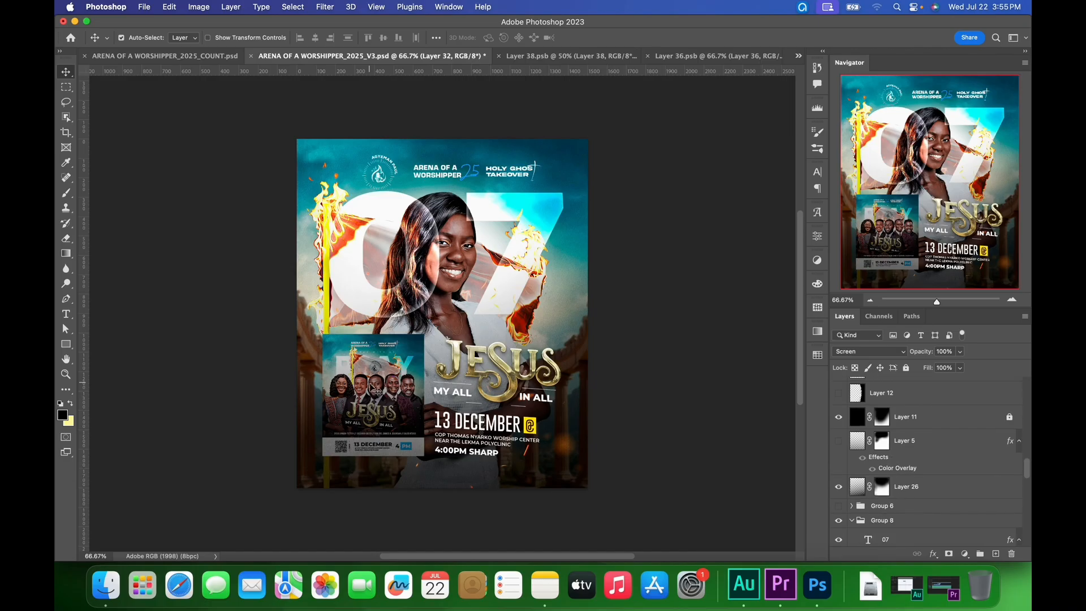
right_click(372, 385)
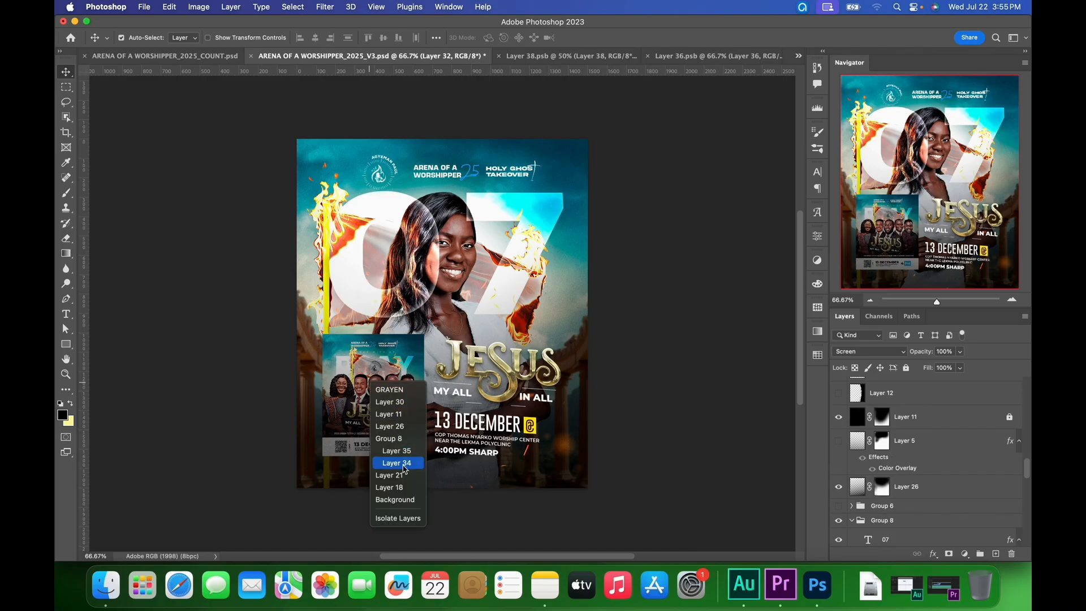
left_click(399, 488)
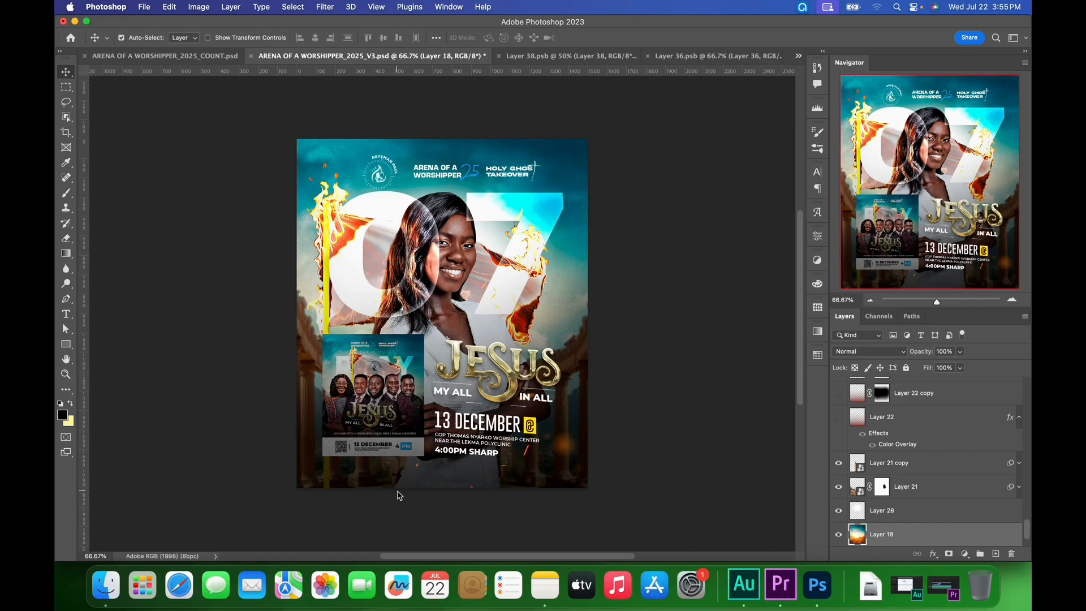
right_click(360, 383)
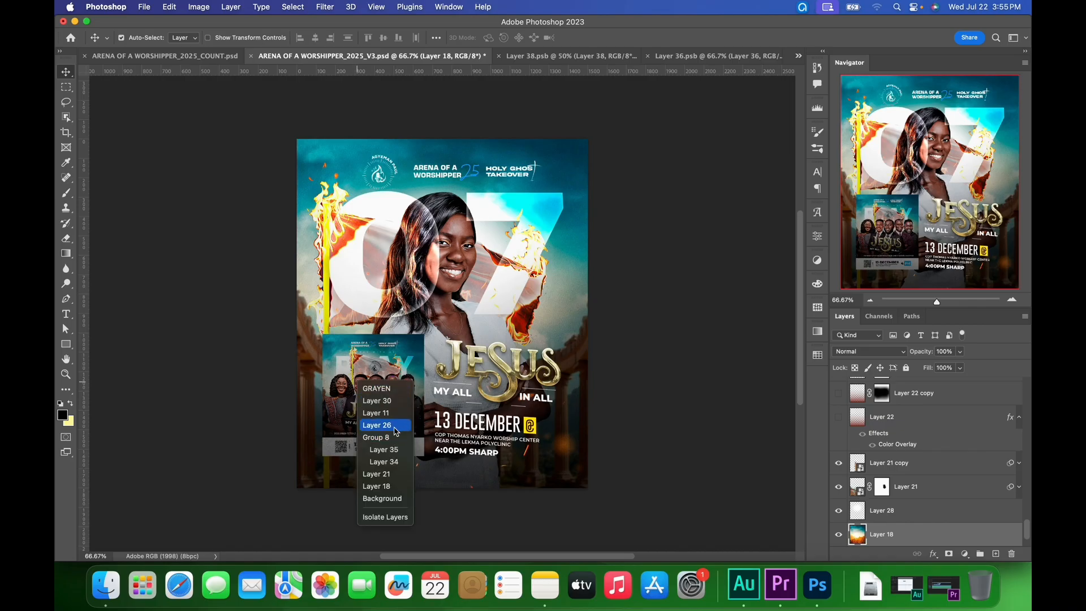
left_click(396, 426)
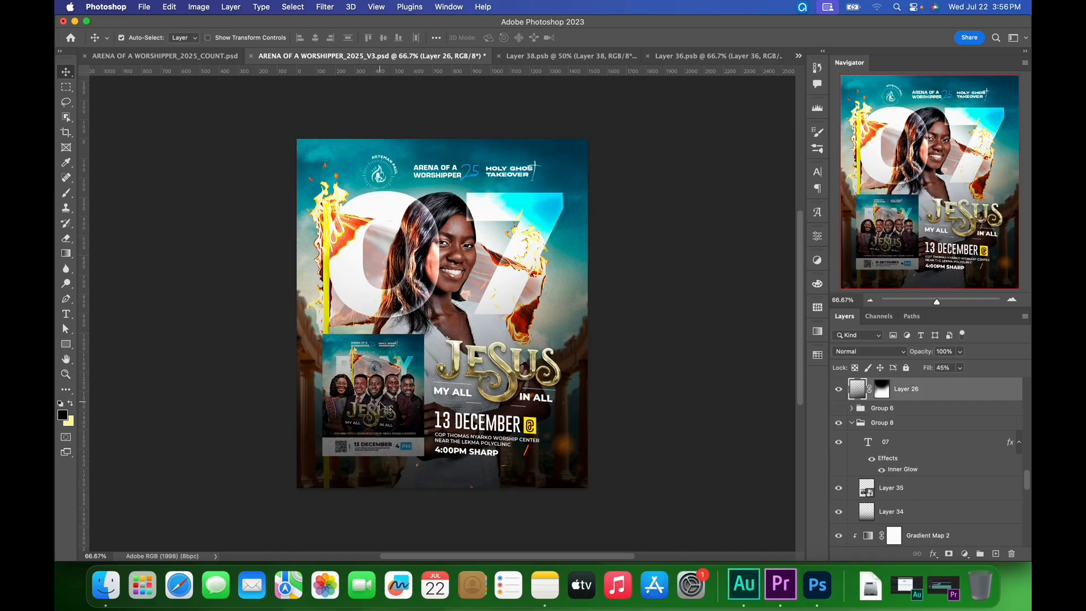
right_click(379, 395)
left_click(392, 413)
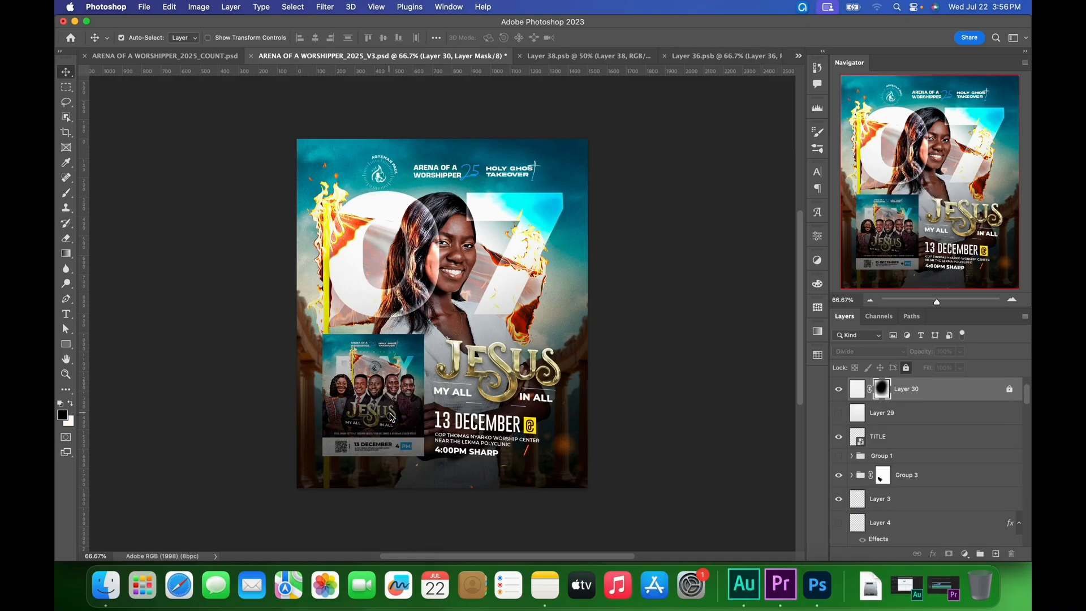
right_click(355, 375)
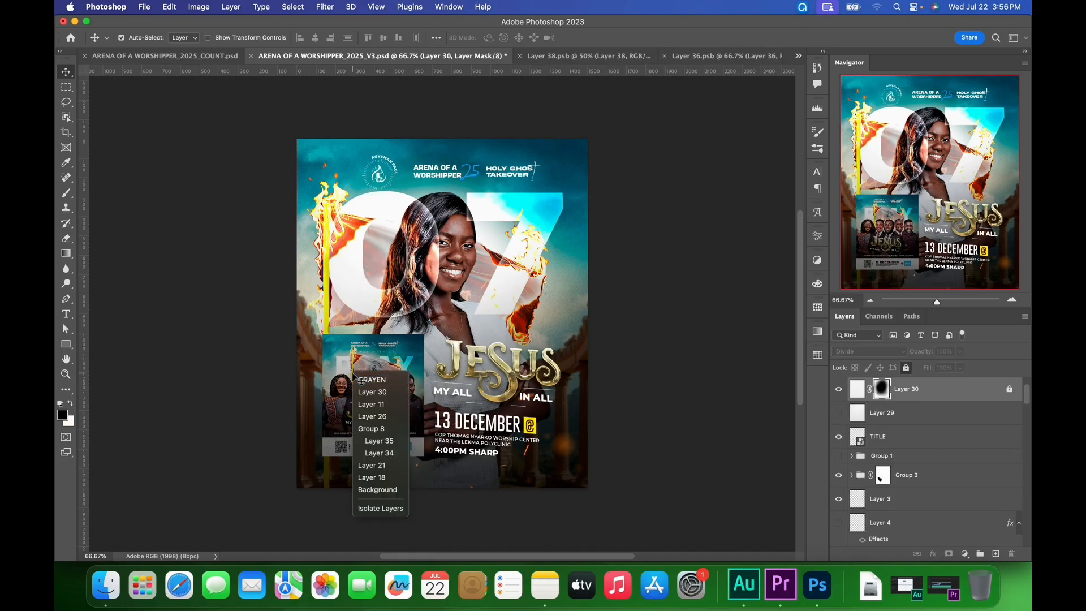
left_click(381, 454)
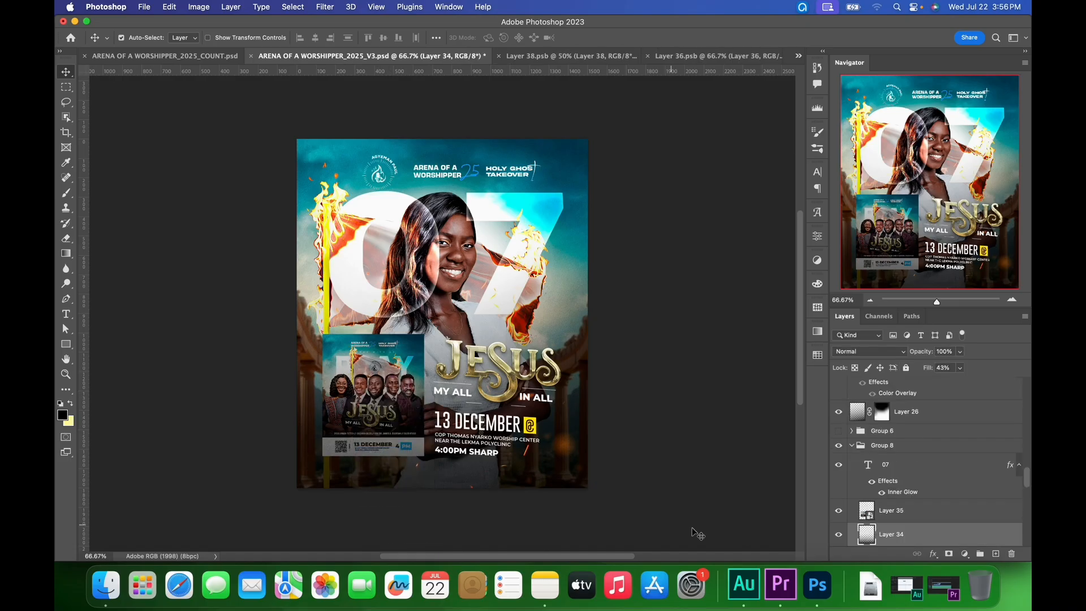
- Check the inset flyer's layer by toggling its visibility, and move Layer 35 out of Group 8 to directly above Layer 26
left_click(840, 513)
left_click(840, 512)
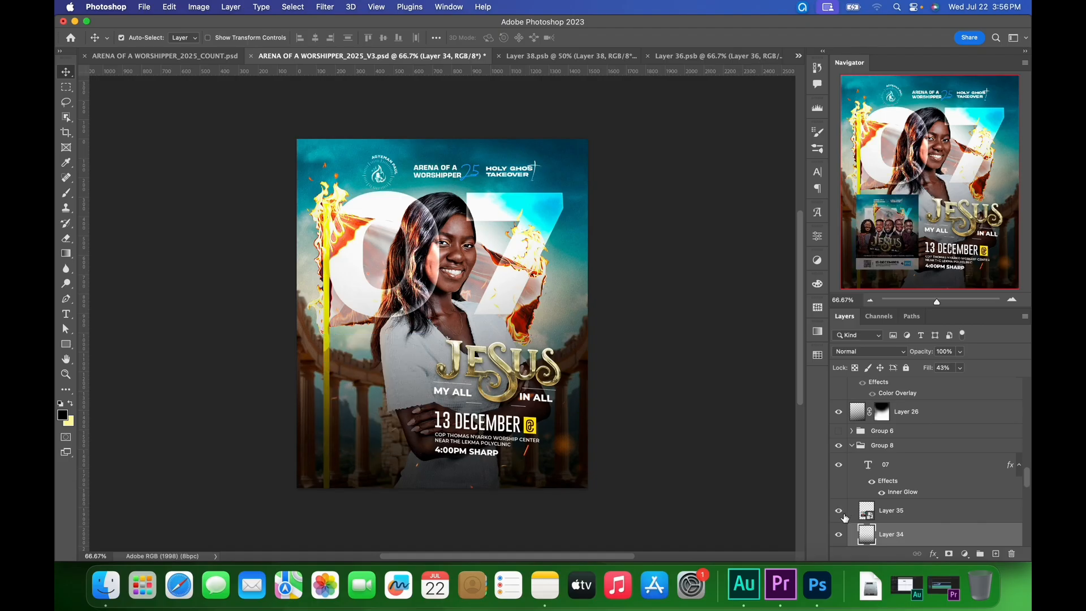
double_click(916, 512)
left_click(918, 239)
left_click_drag(942, 512, 923, 404)
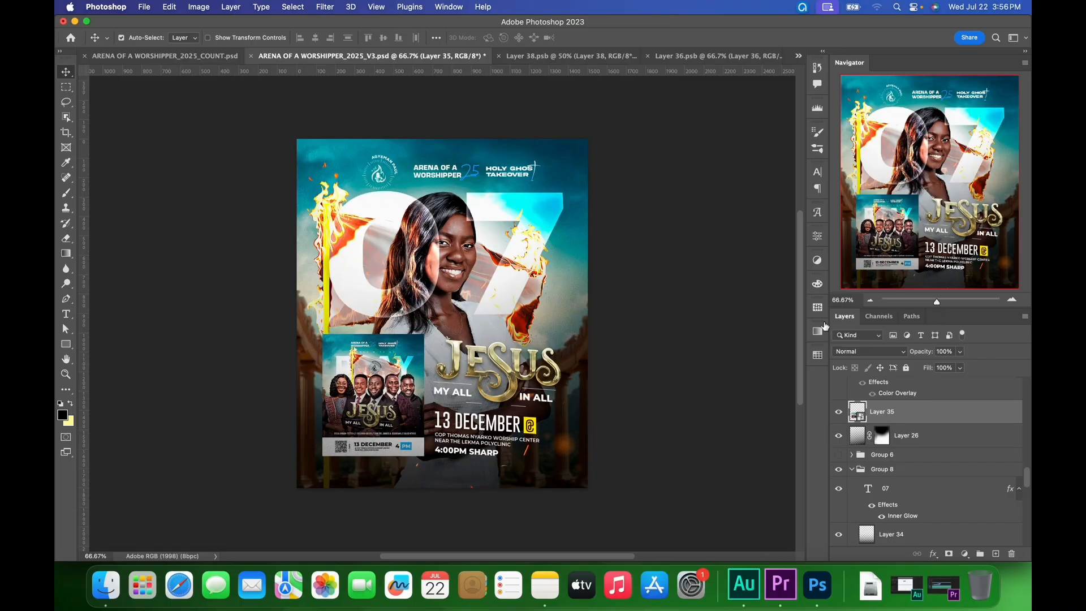
- Nudge the inset group flyer down slightly so it lines up better with the title and date block
key("Down")
key("Down")
key("Down")
key("Down")
key("Down")
key("Down")
key("Down")
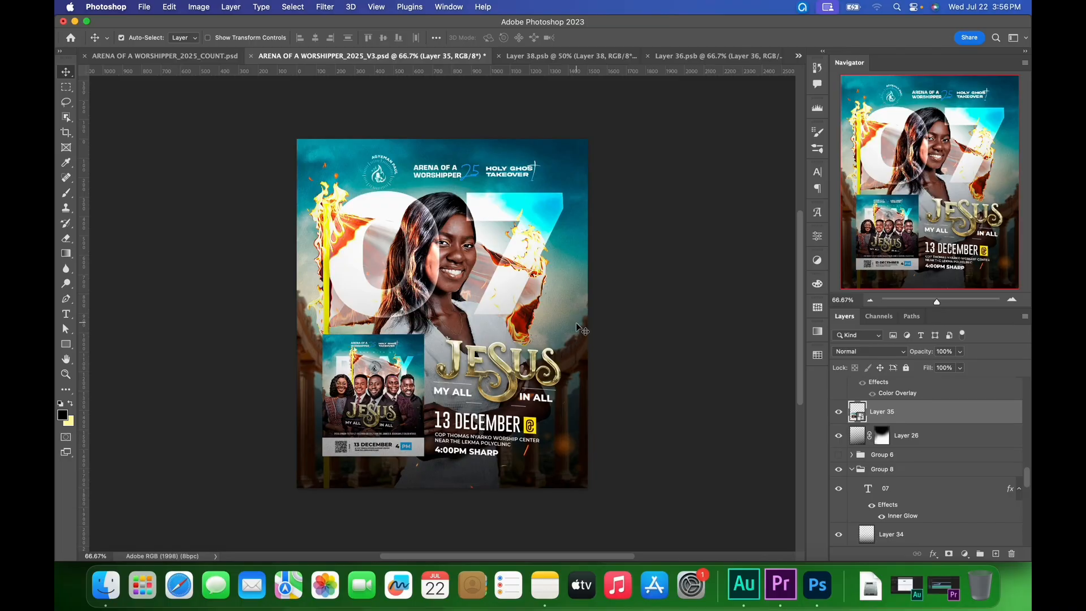
key("Down")
key("Down")
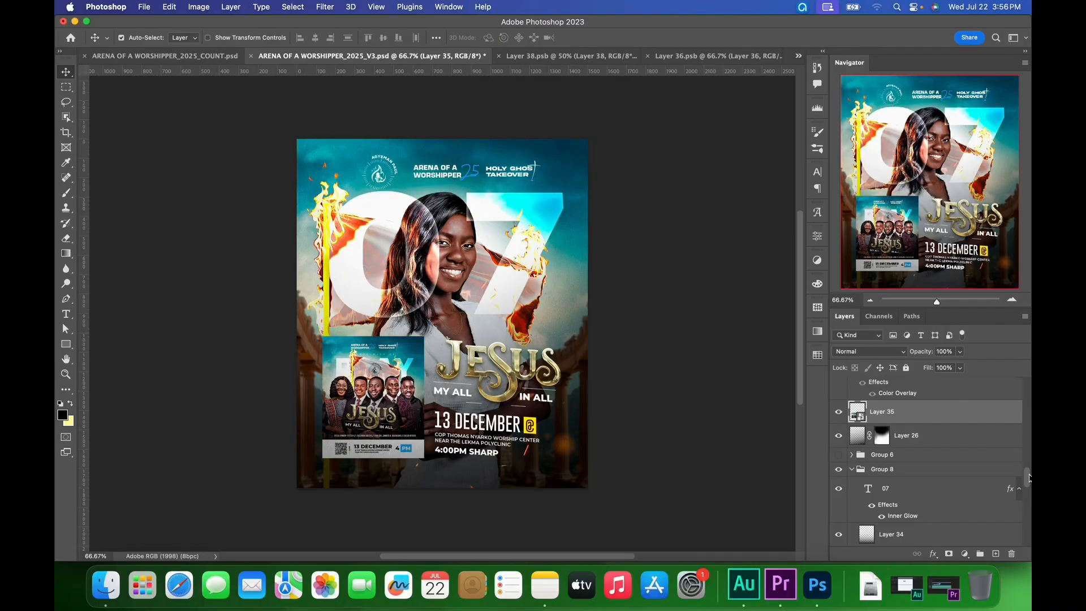
- Add a new layer above Layer 9 and enter the minister's name as 16 pt text below the inset flyer and time line
scroll(967, 418, "up", 10)
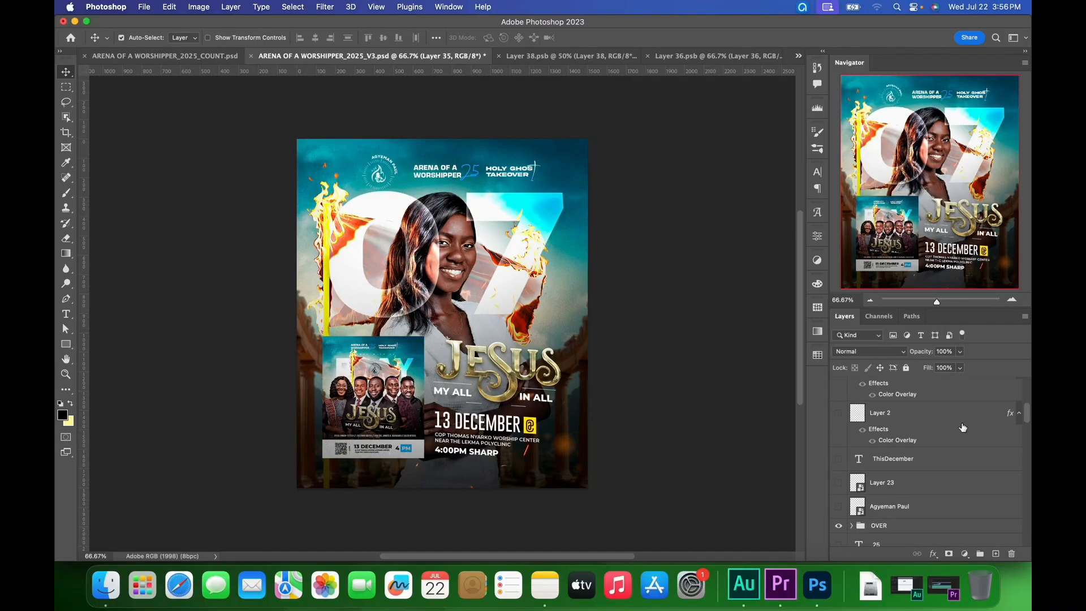
scroll(963, 427, "up", 5)
left_click(947, 397)
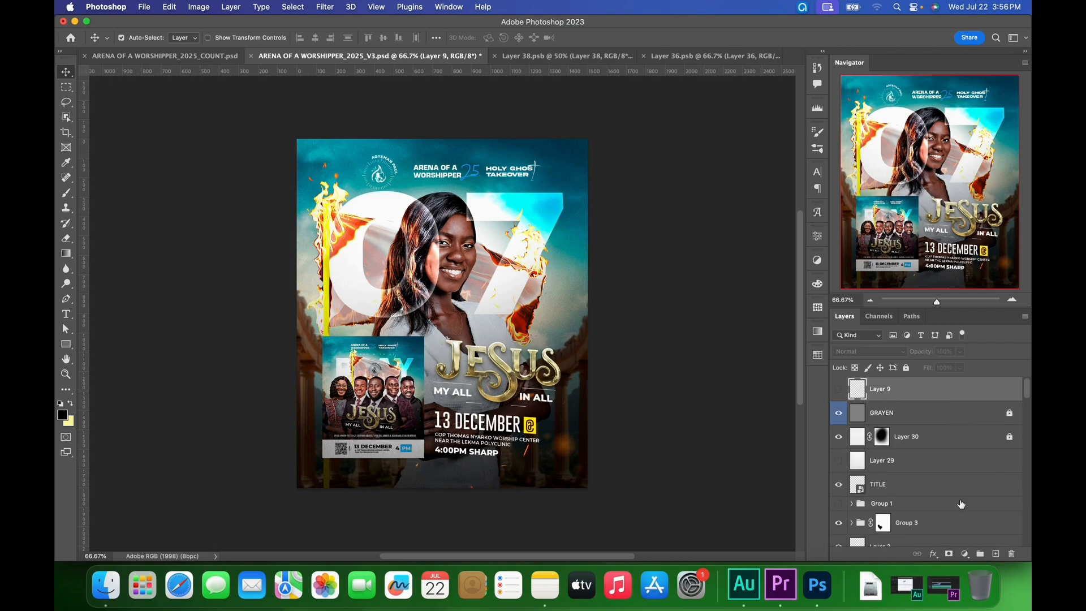
left_click(996, 552)
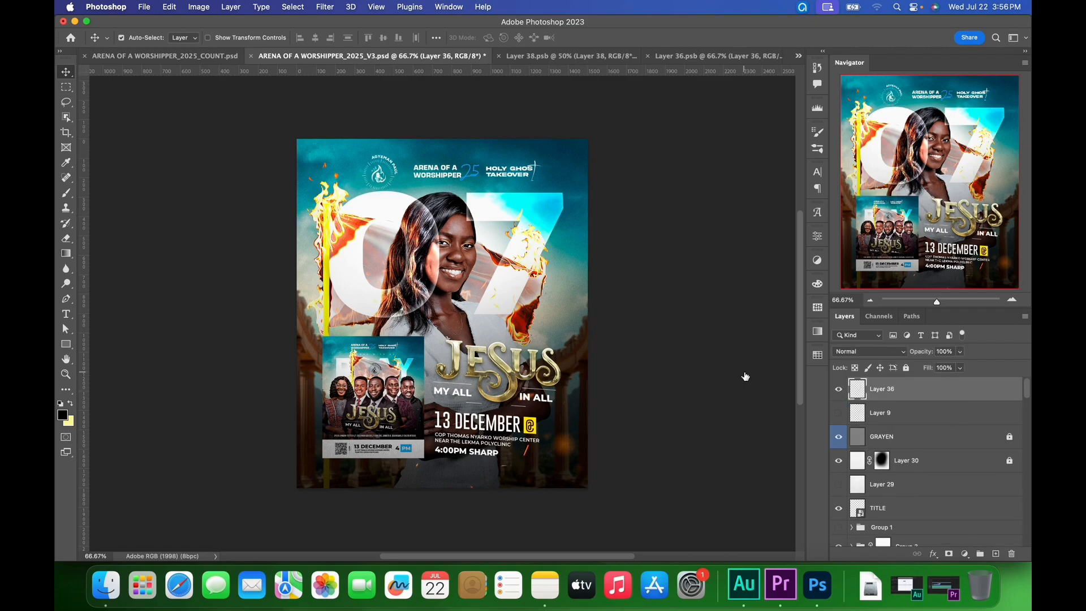
key("t")
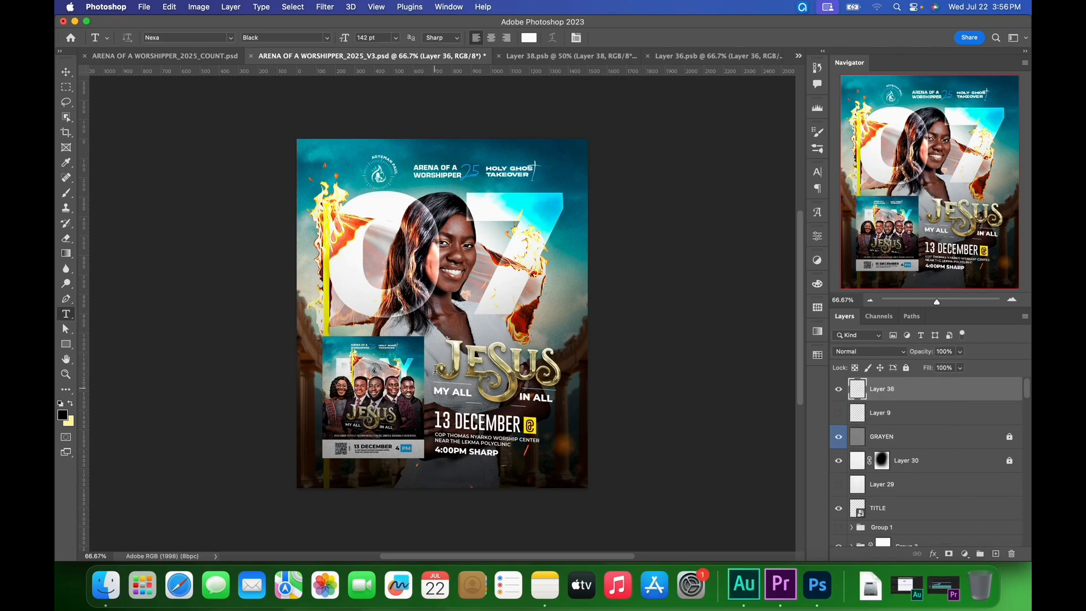
left_click(394, 474)
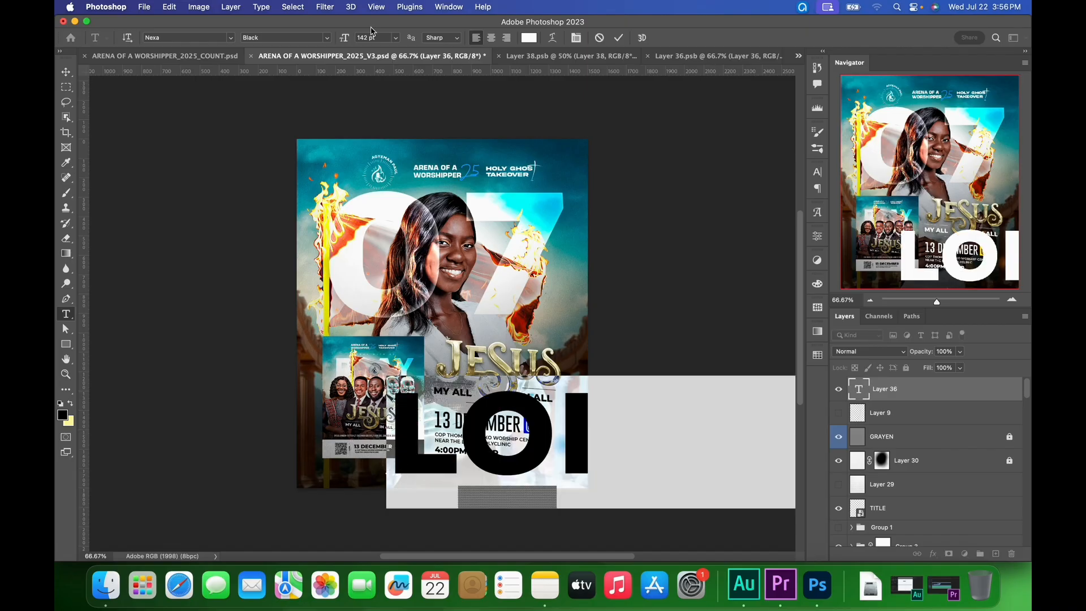
left_click_drag(346, 40, 276, 48)
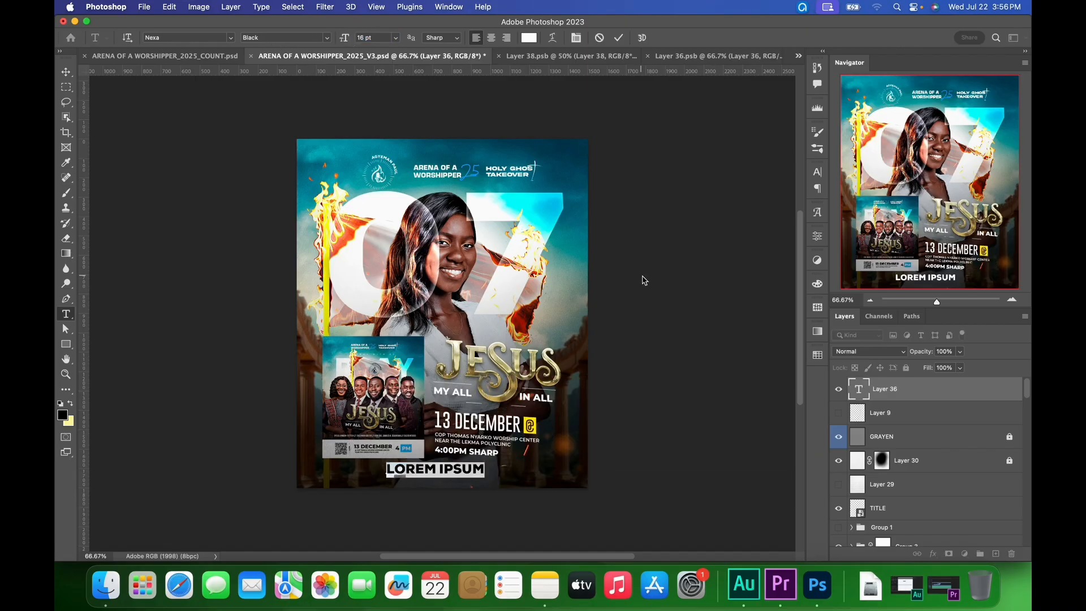
type("MIN. CARIBEL")
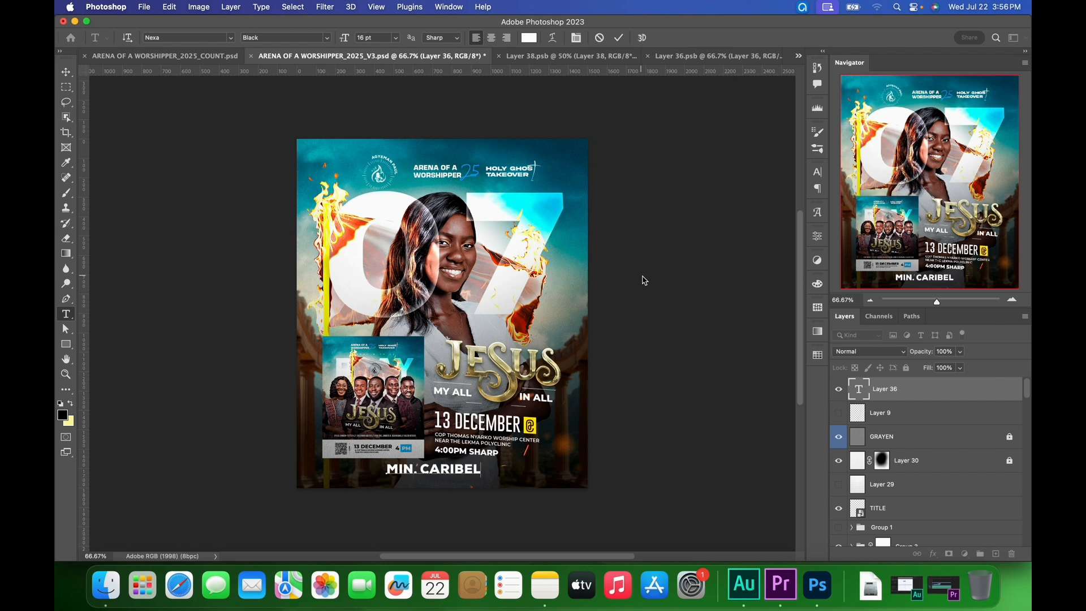
- Change the font of the minister's name text to Hanson Bold
key("super+a")
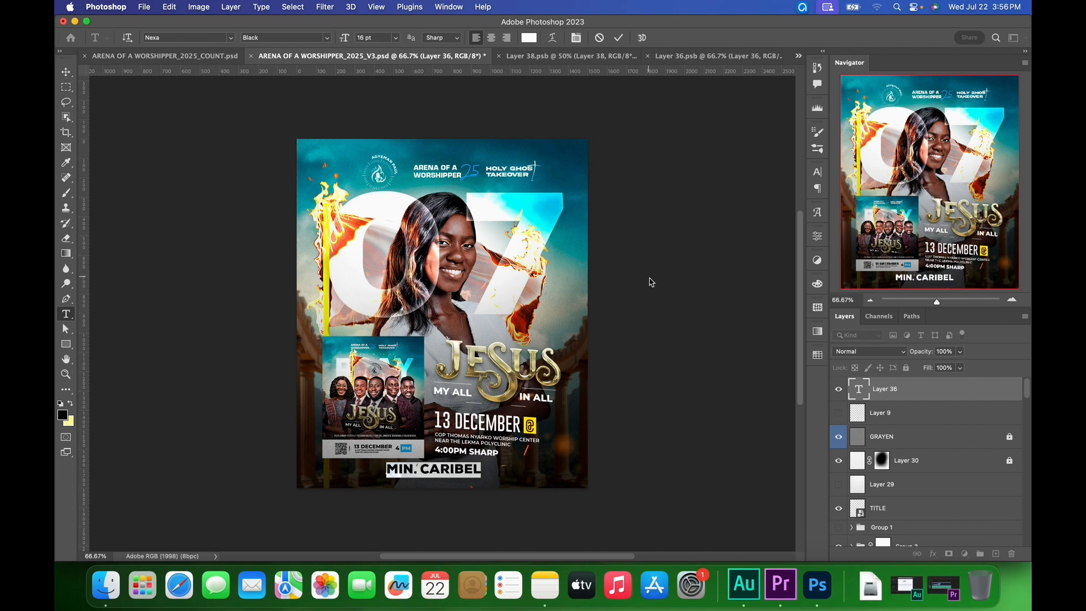
double_click(192, 37)
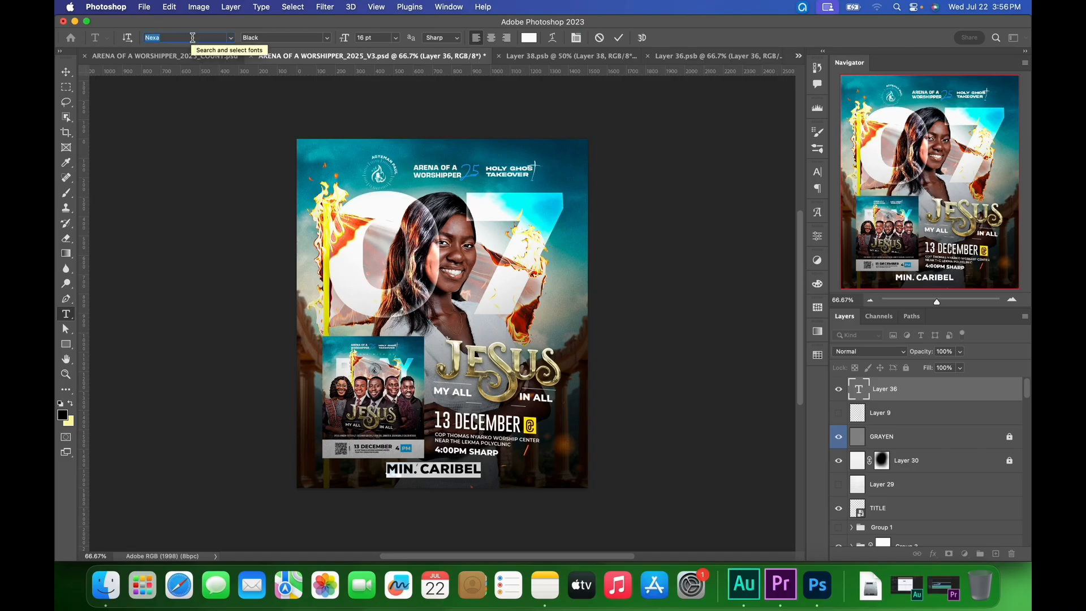
type("Hanson")
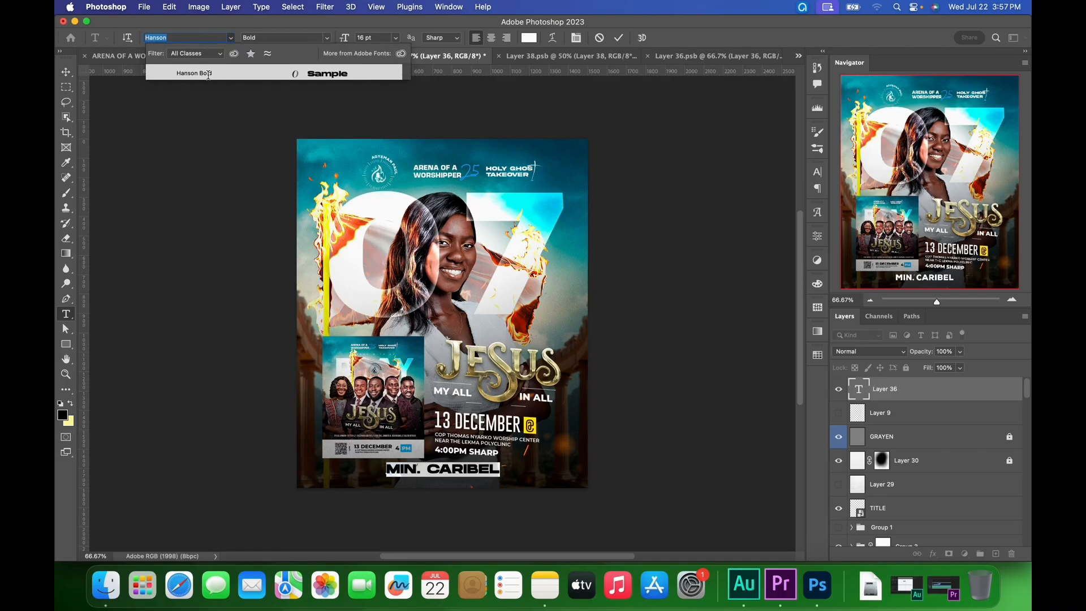
left_click(209, 74)
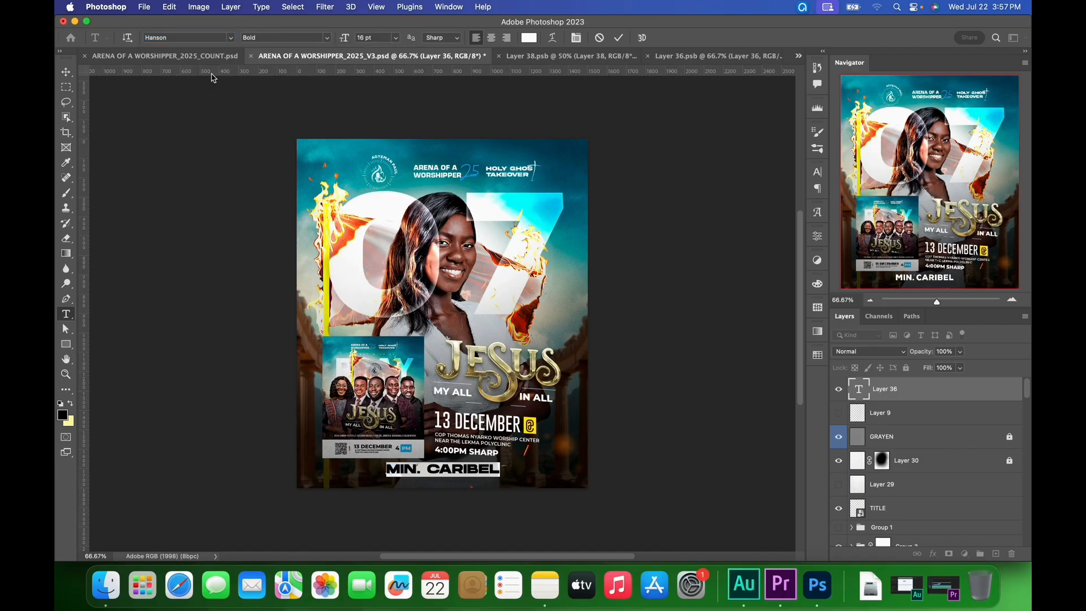
left_click(427, 472)
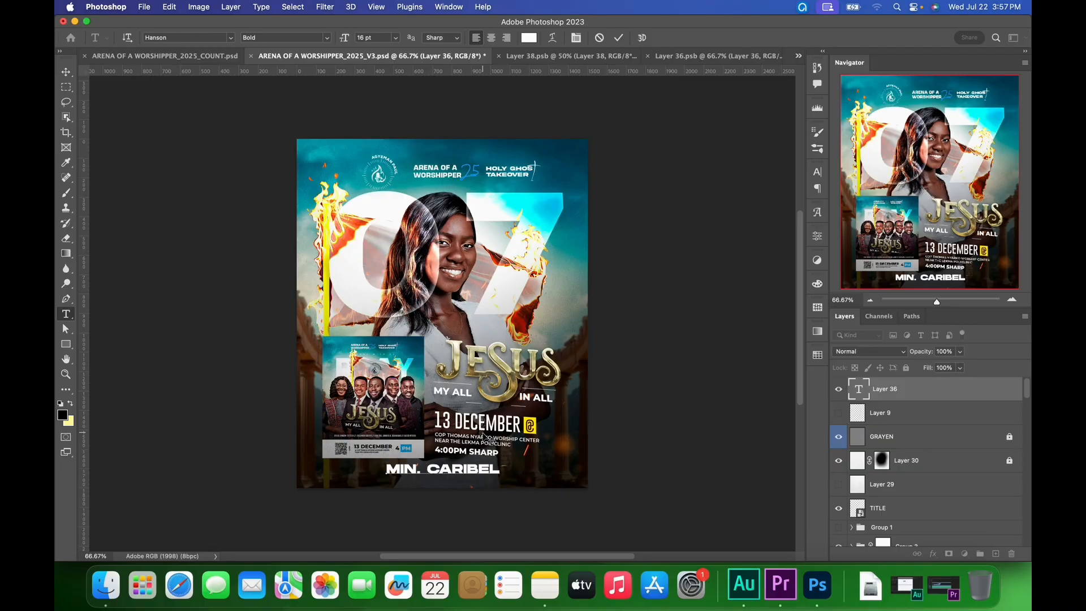
- Tighten the letter spacing of the minister's name text below the inset flyer
key("alt+Left")
key("alt+Left")
key("alt+Left")
key("alt+Left")
key("alt+Left")
key("alt+Left")
key("alt+Left")
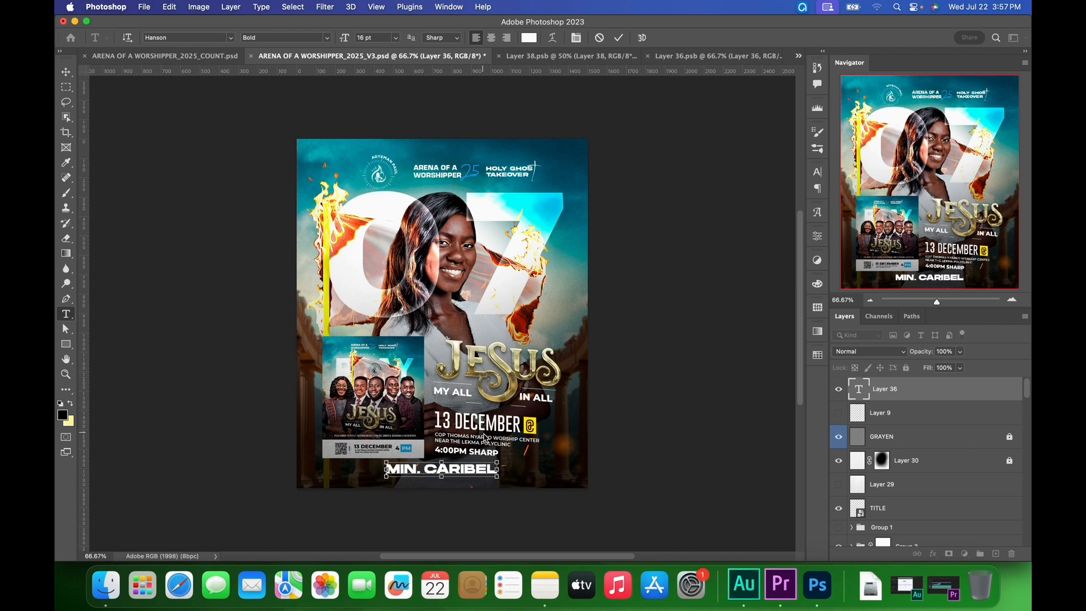
key("Escape")
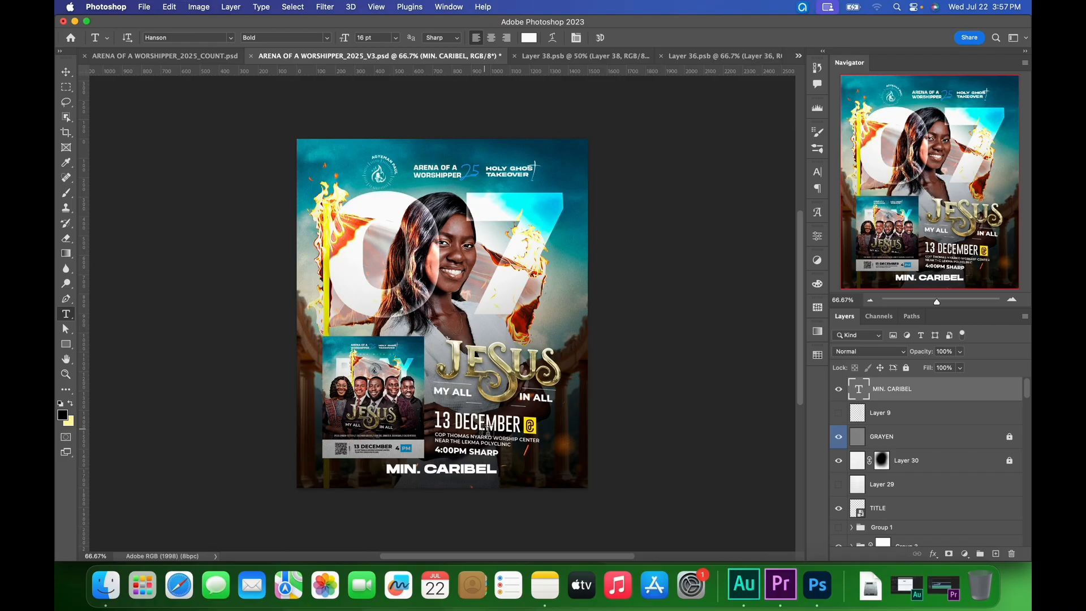
- Shift the minister's name to the right and scale it down to about 14.91 pt
key("super+t")
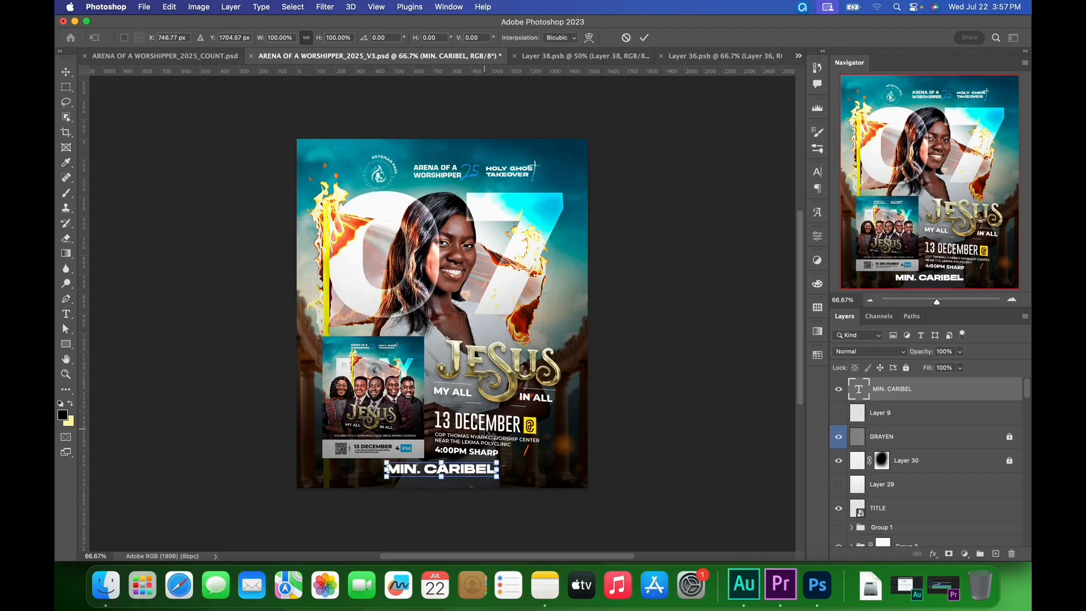
key("shift+Right")
key("shift+Right")
key("shift+Right")
key("shift+Right")
key("shift+Right")
key("shift+Right")
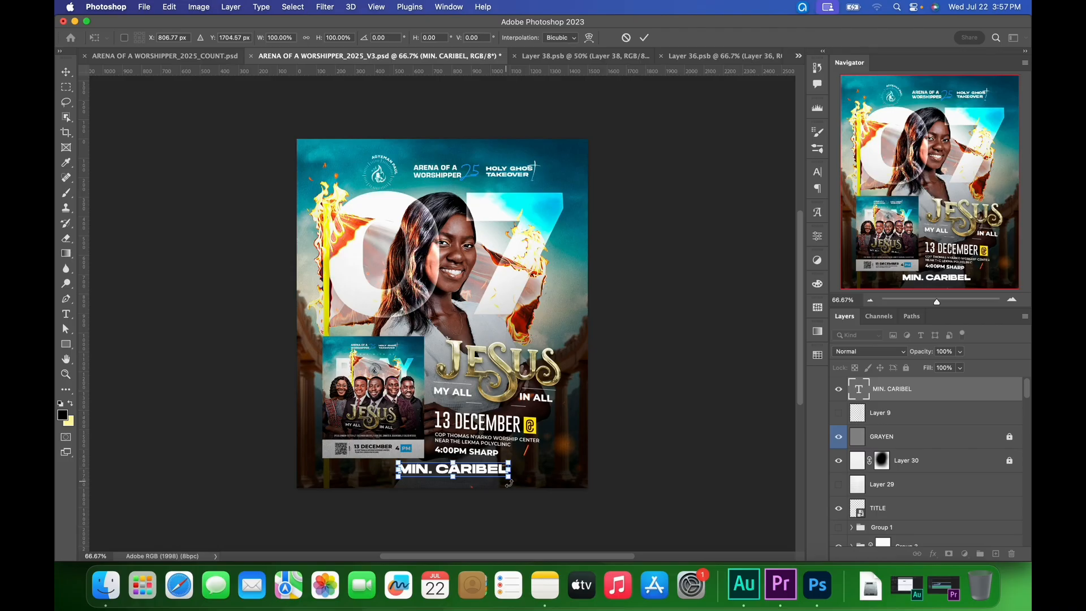
key("Return")
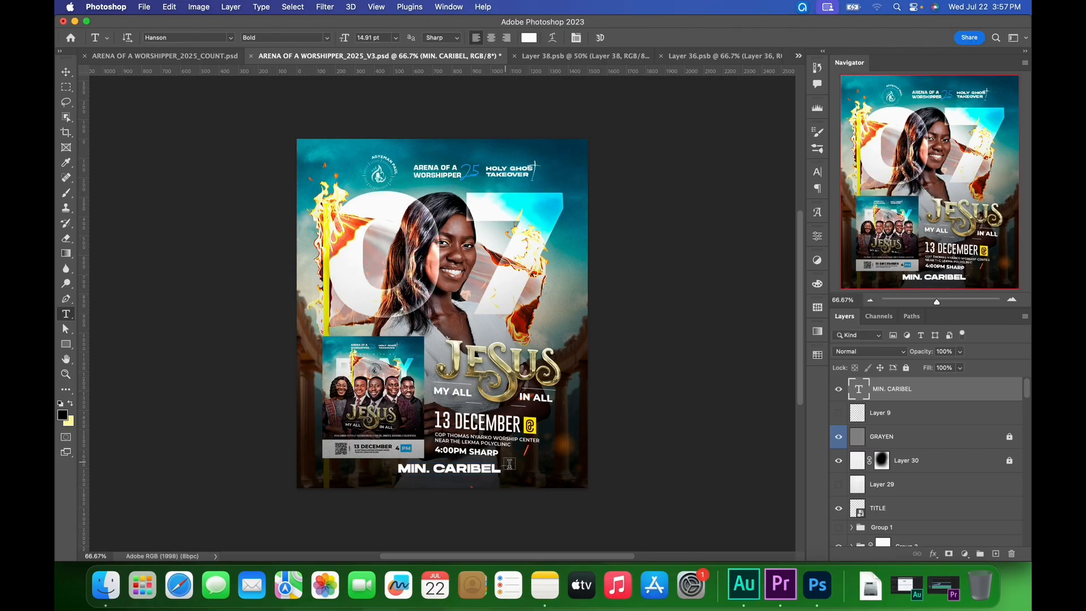
- Nudge the scaled minister's name further right and slightly down beneath the time line
key("v")
key("shift+Right")
key("shift+Right")
key("shift+Right")
key("shift+Right")
key("Down")
key("Down")
key("Down")
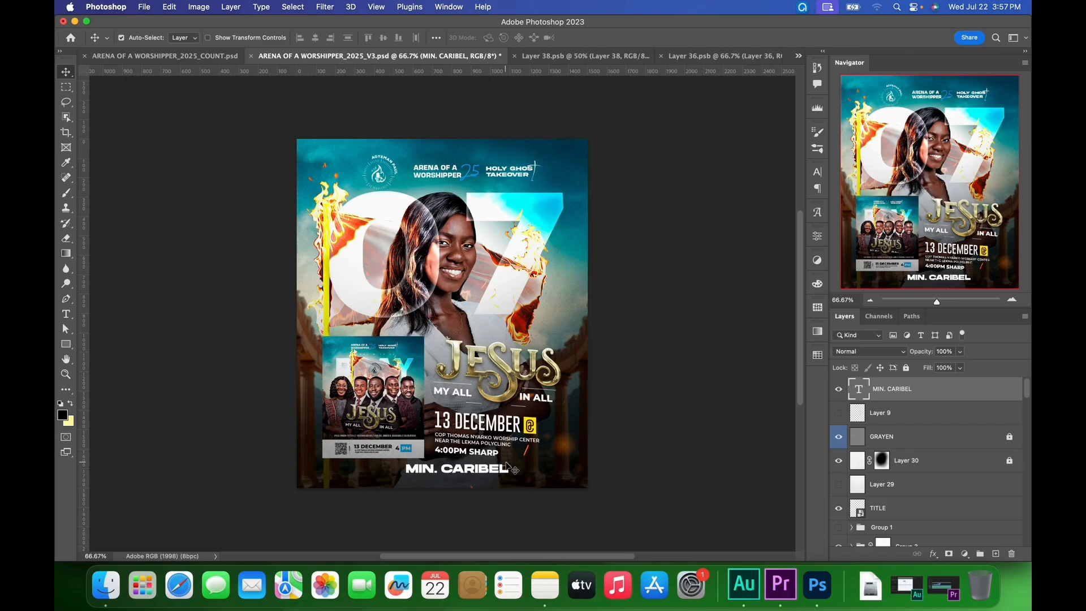
- Draw an unfilled rectangle about 361 × 56 px with a white 1 px stroke to the left of the minister's name, on a new layer
left_click(210, 59)
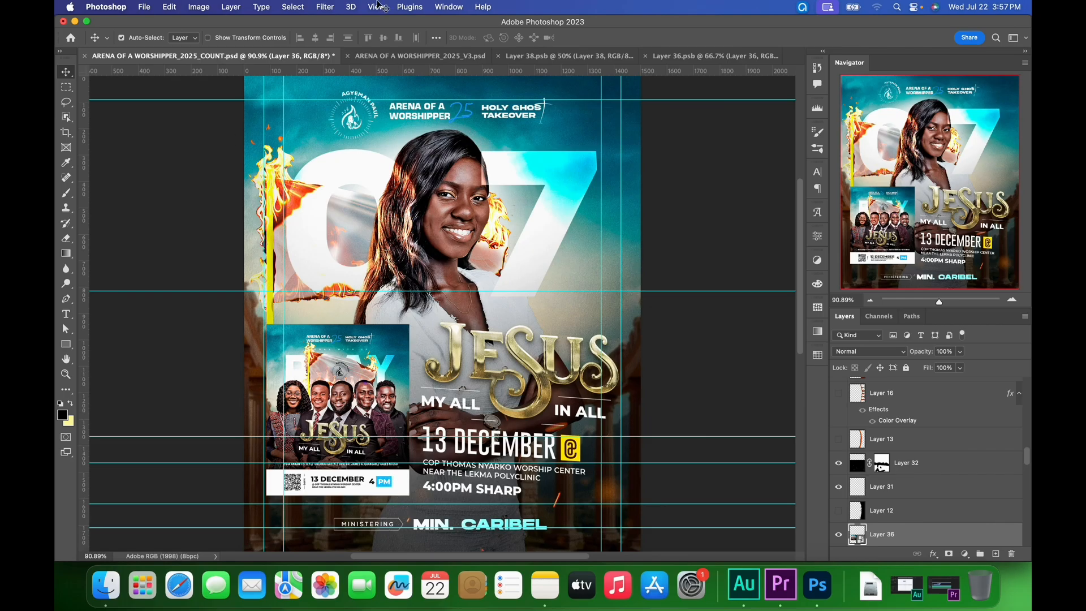
left_click(415, 57)
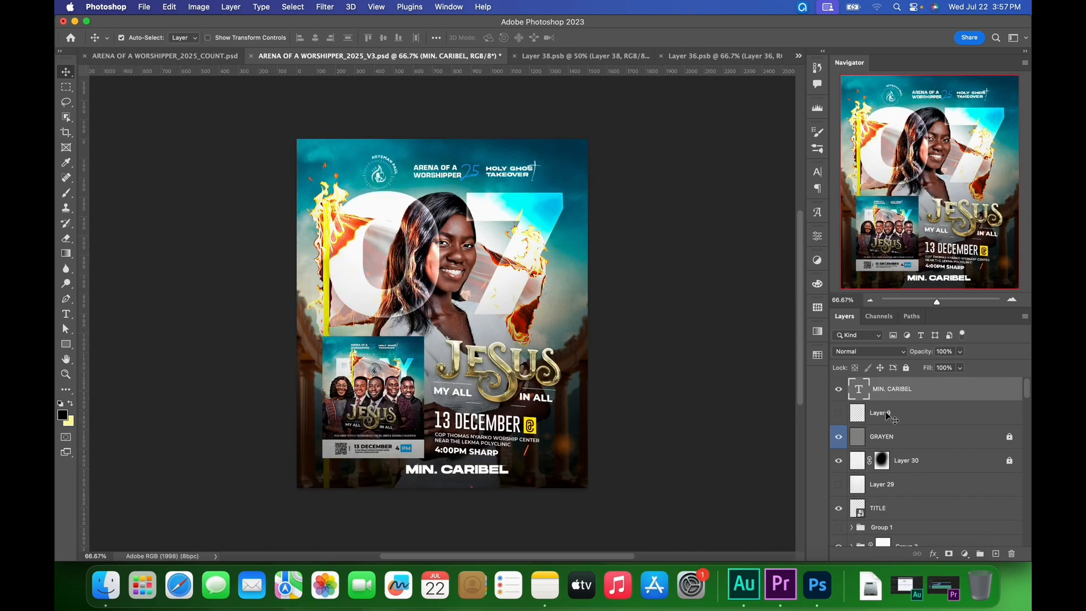
left_click(996, 554)
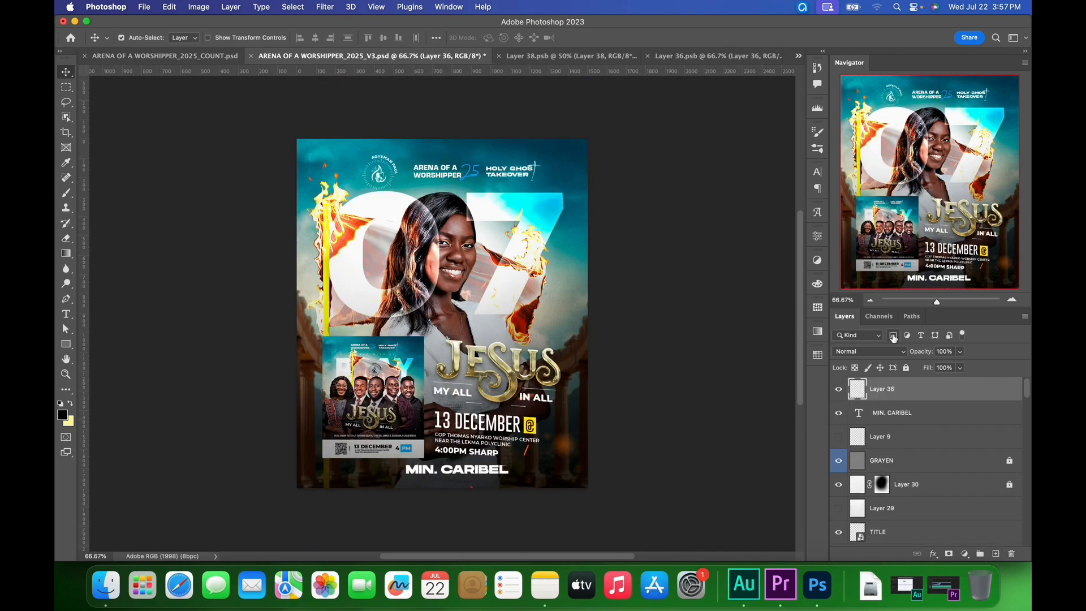
key("u")
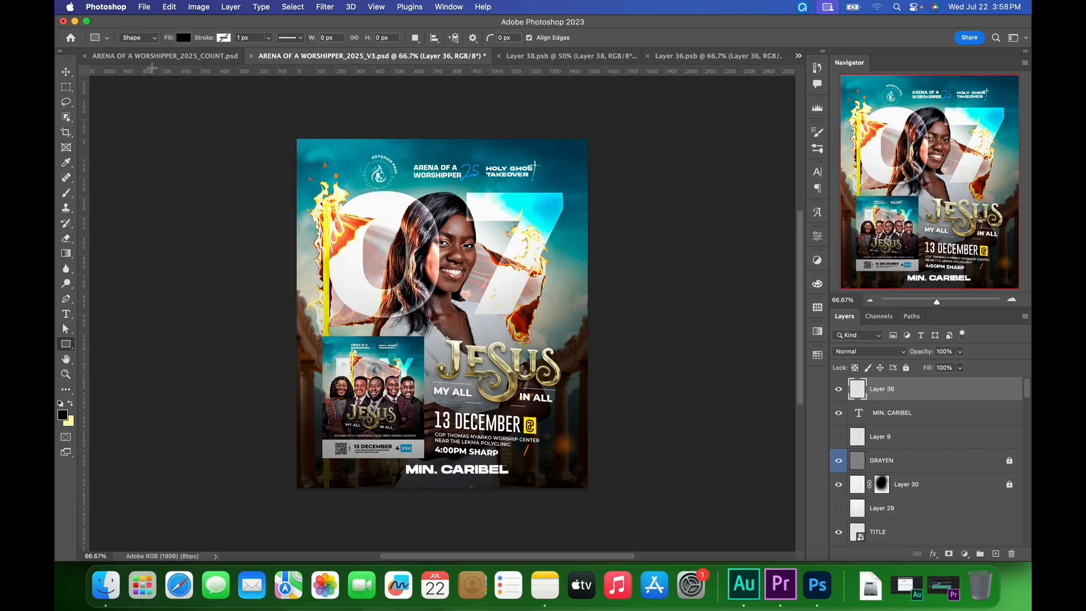
left_click(184, 39)
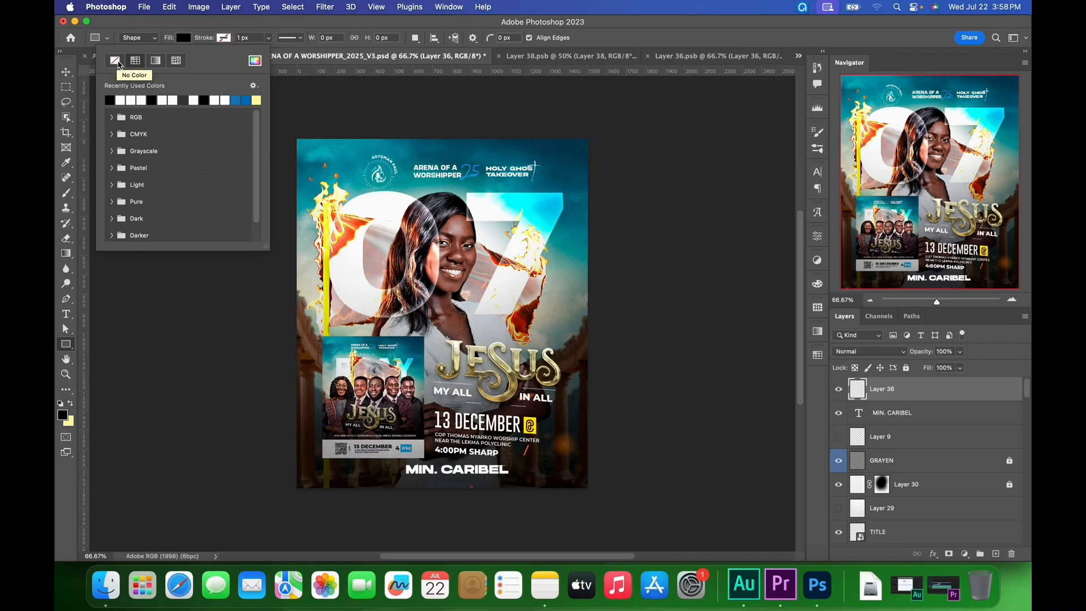
left_click(116, 61)
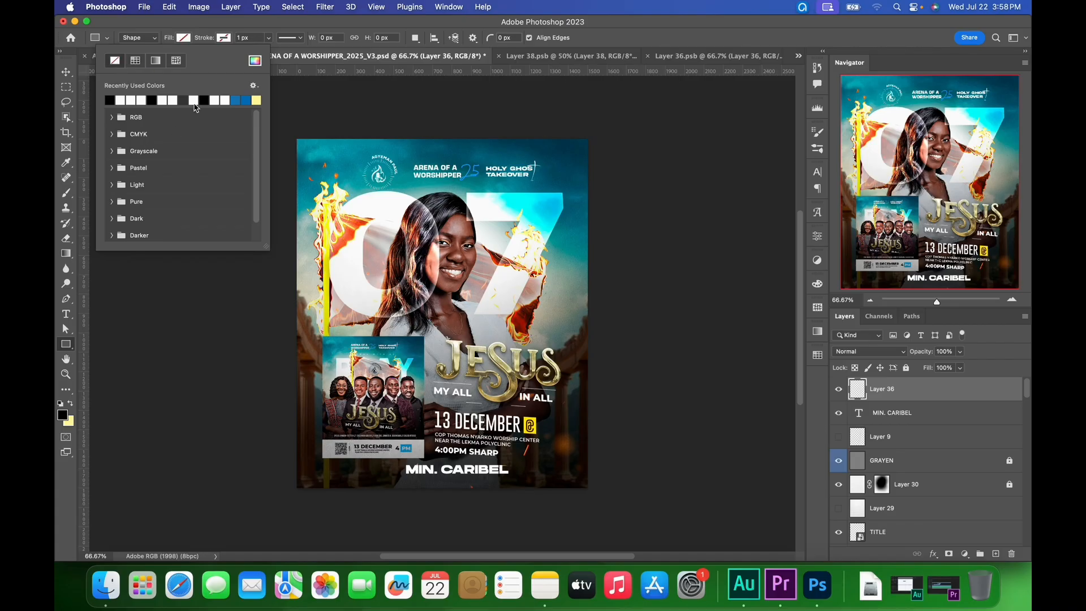
left_click(229, 40)
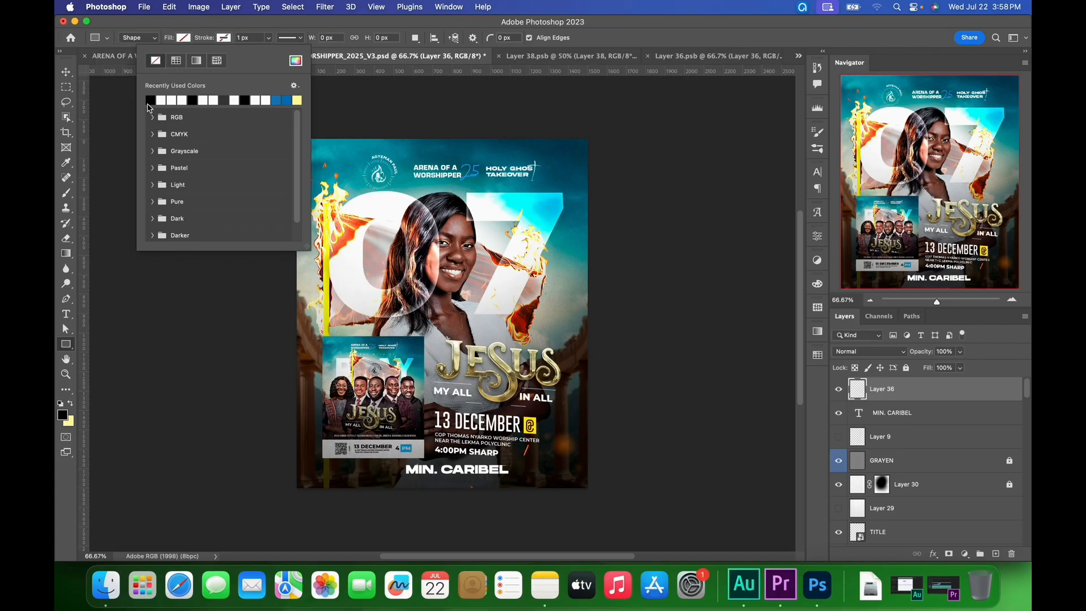
left_click(161, 101)
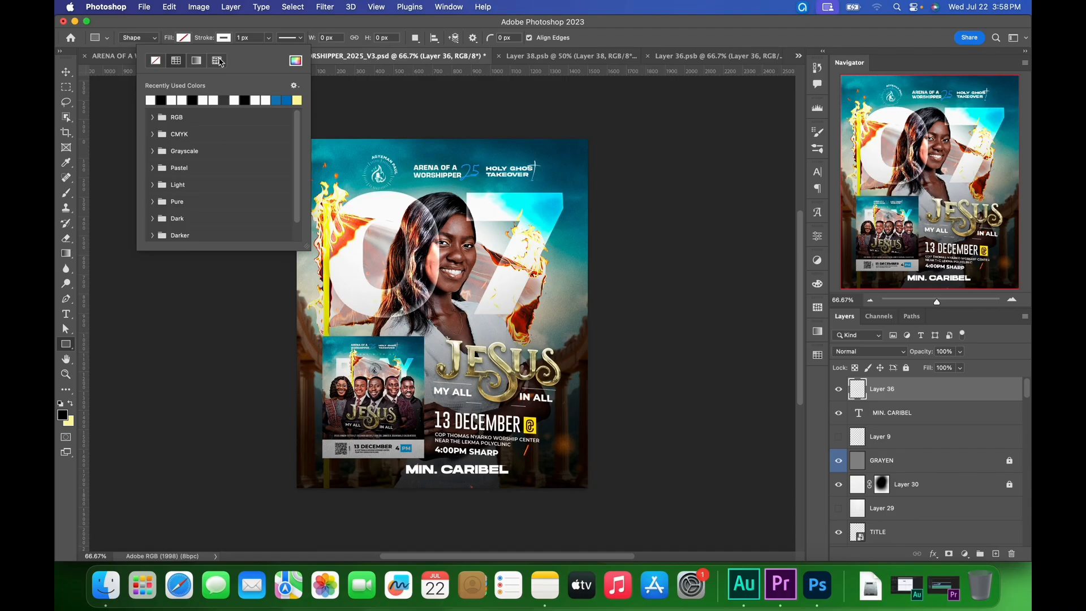
left_click(663, 46)
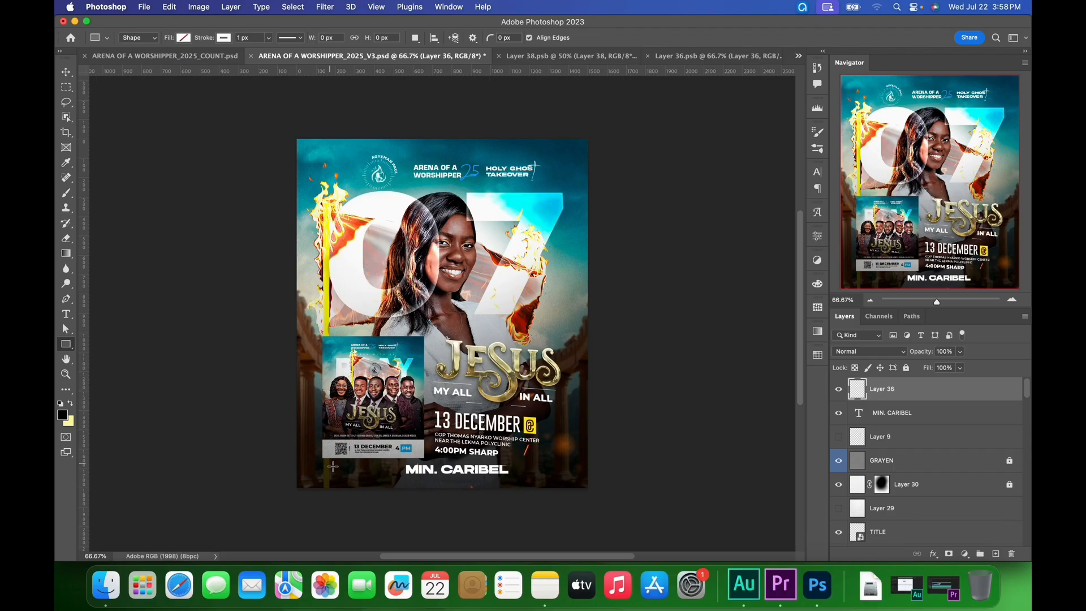
left_click_drag(331, 466, 400, 479)
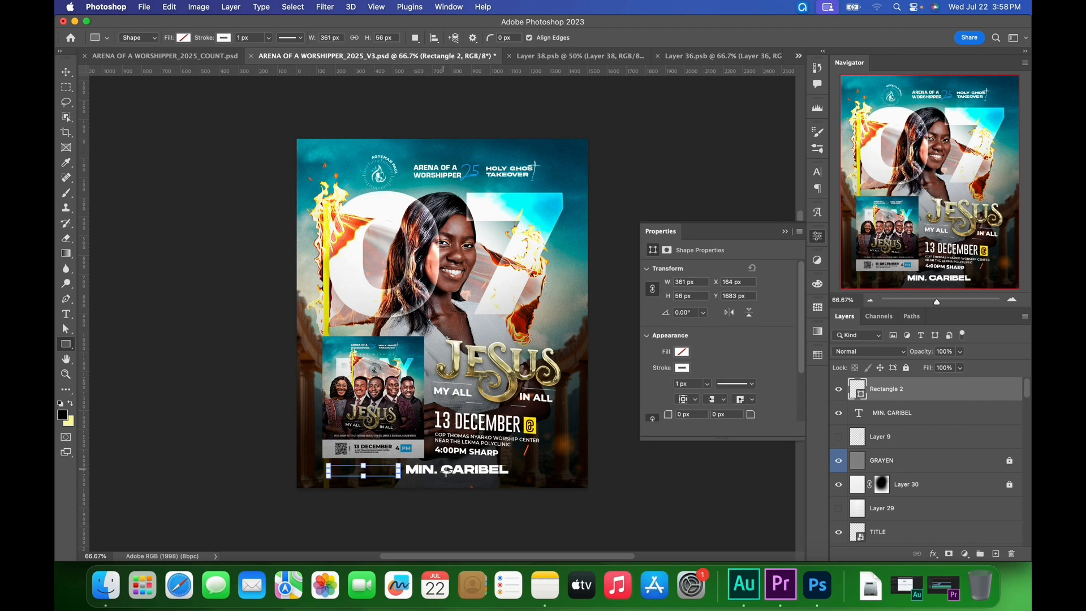
- Add a new layer above the outlined rectangle and enter MINISTERING as text over the box
key("v")
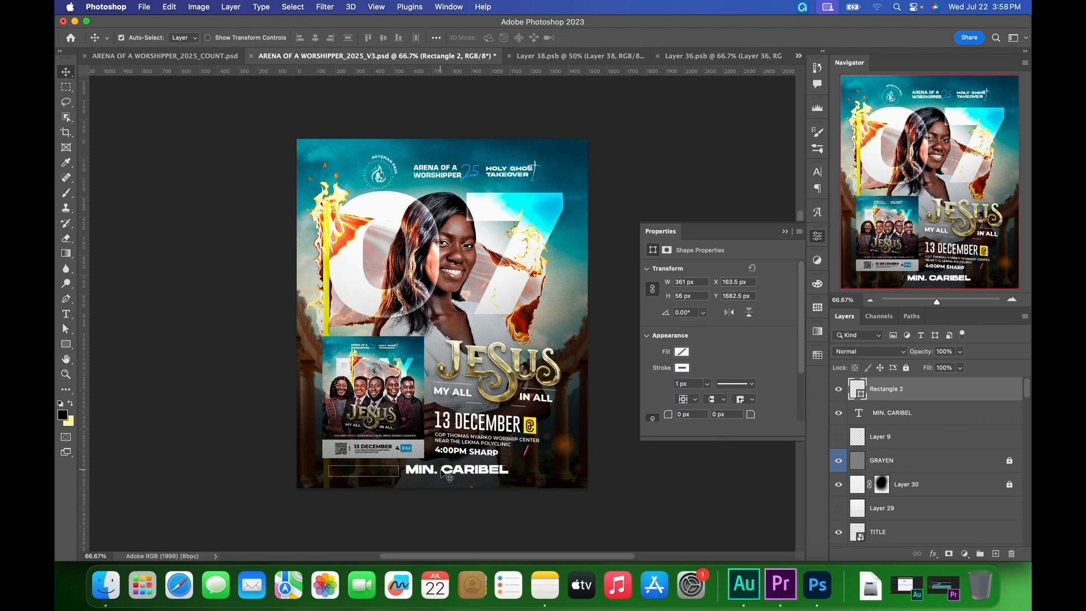
key("super+equal")
key("super+equal")
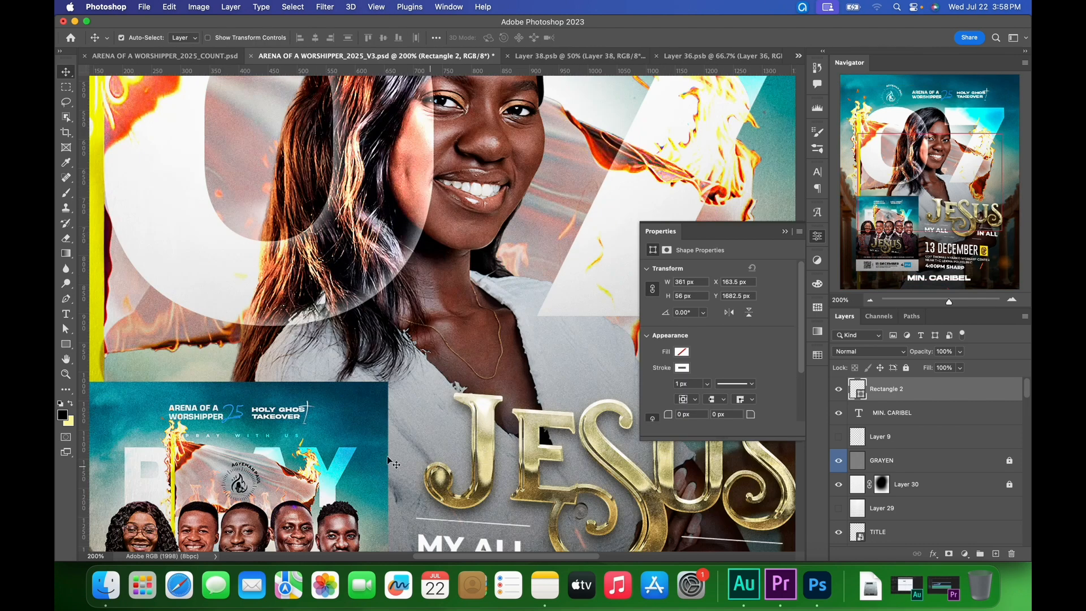
scroll(339, 430, "down", 5)
scroll(339, 430, "left", 5)
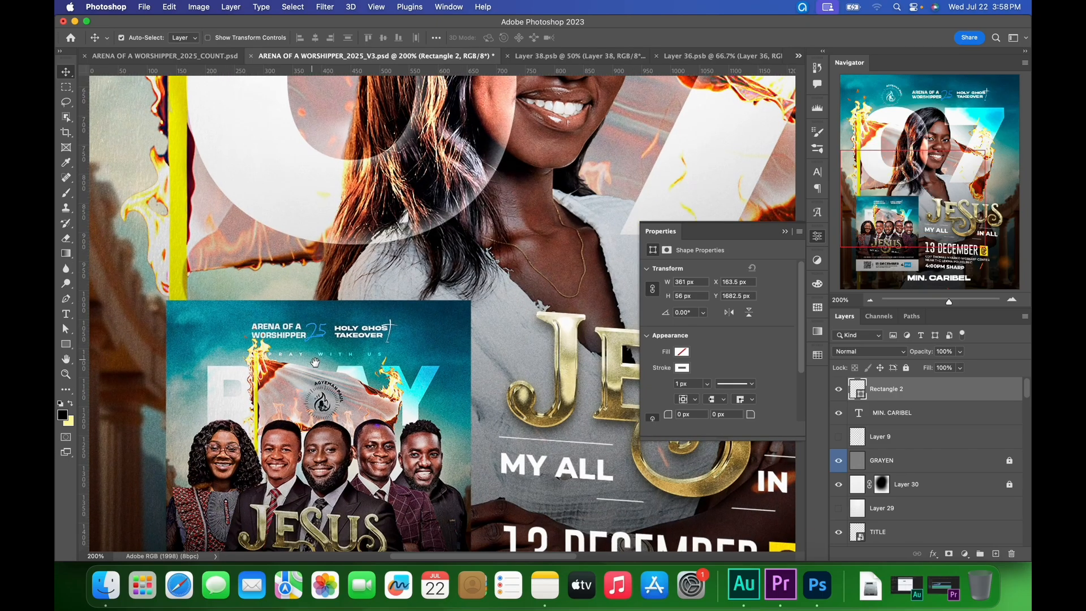
scroll(310, 373, "down", 10)
scroll(311, 373, "left", 2)
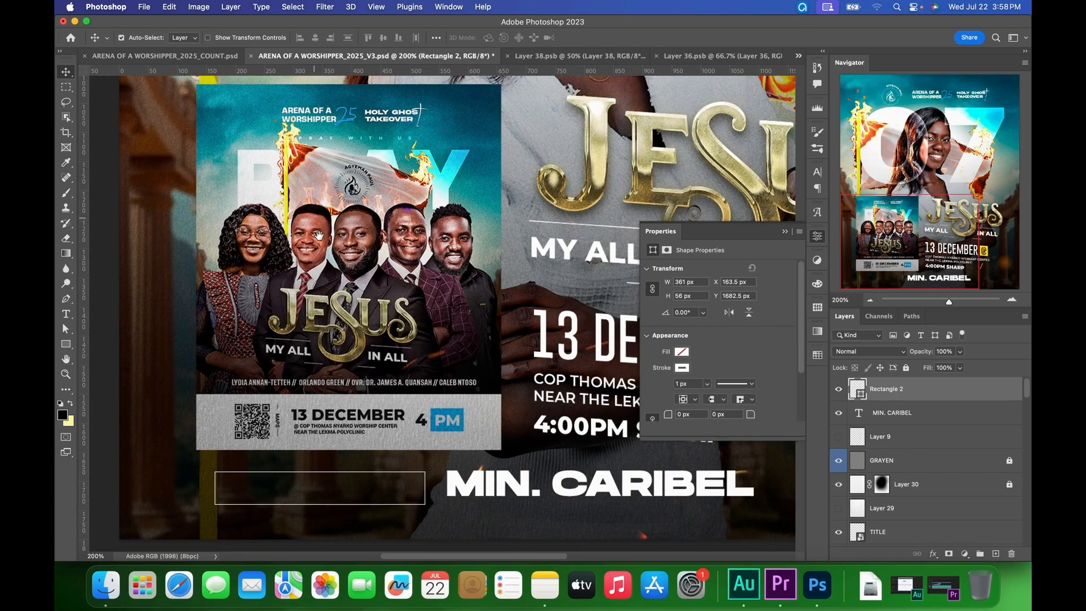
scroll(332, 378, "down", 3)
scroll(332, 378, "left", 1)
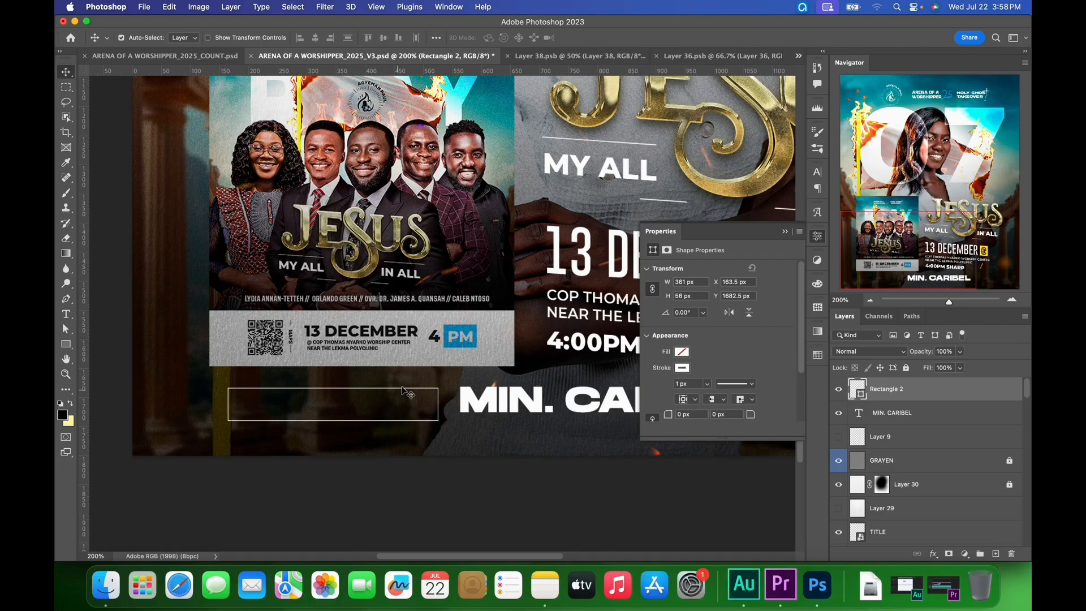
scroll(386, 407, "down", 1)
scroll(385, 408, "up", 1)
left_click_drag(386, 409, 393, 396)
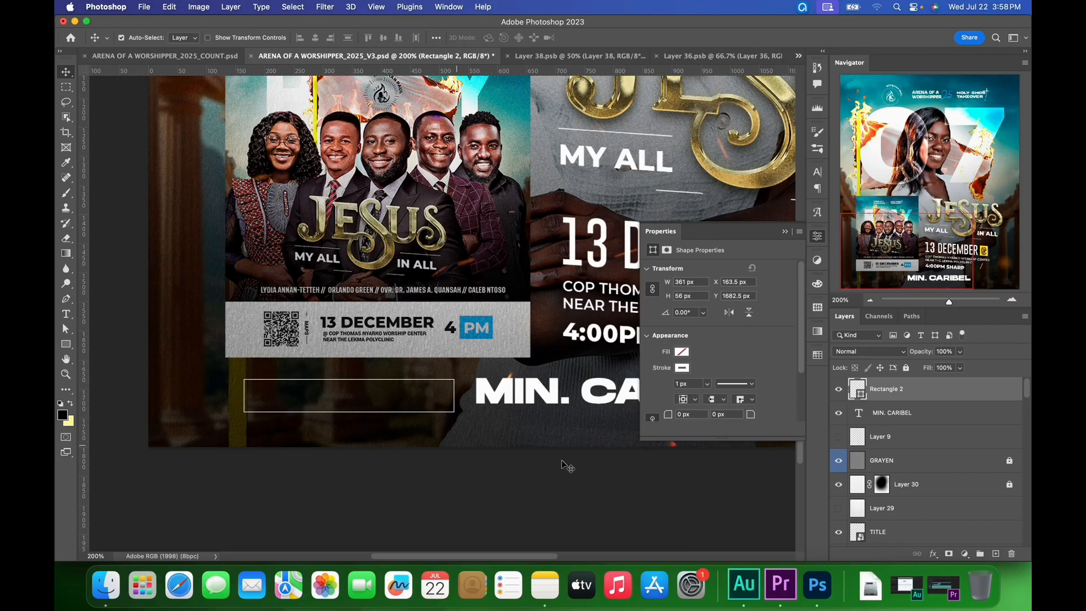
left_click(996, 556)
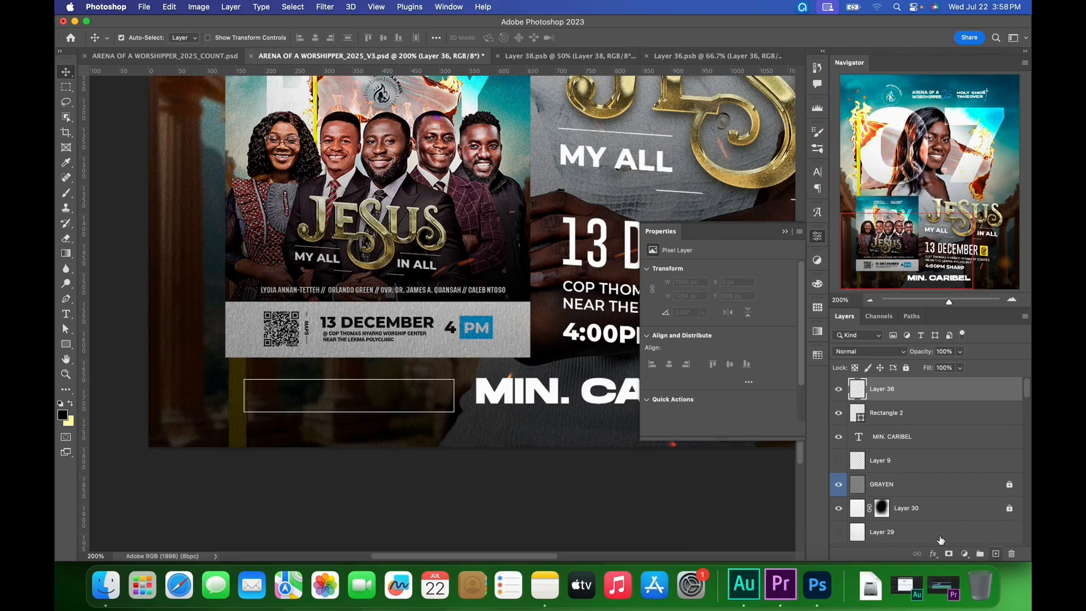
key("t")
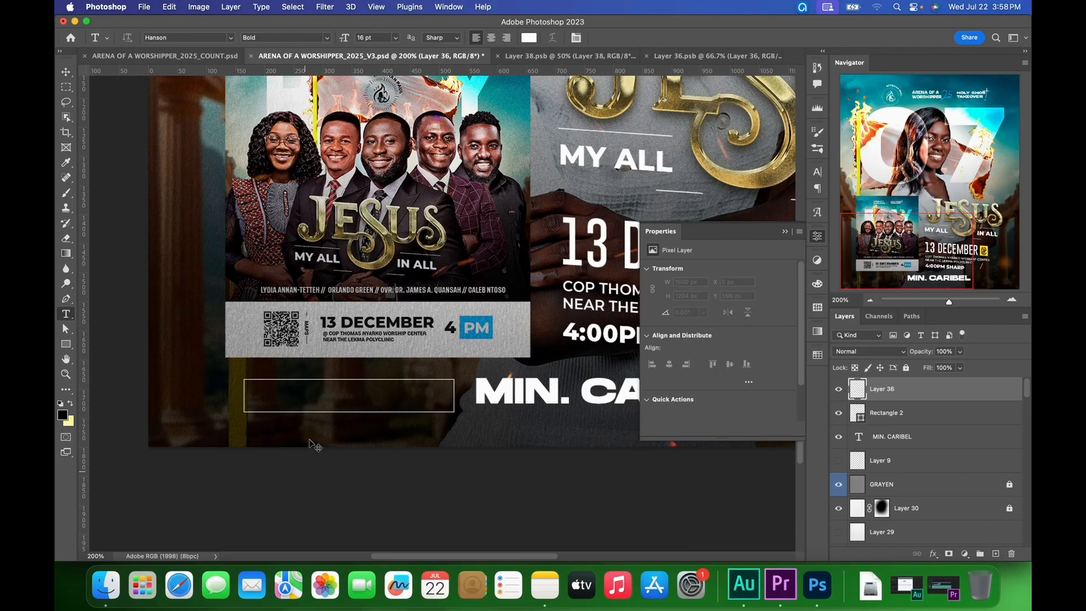
left_click(210, 399)
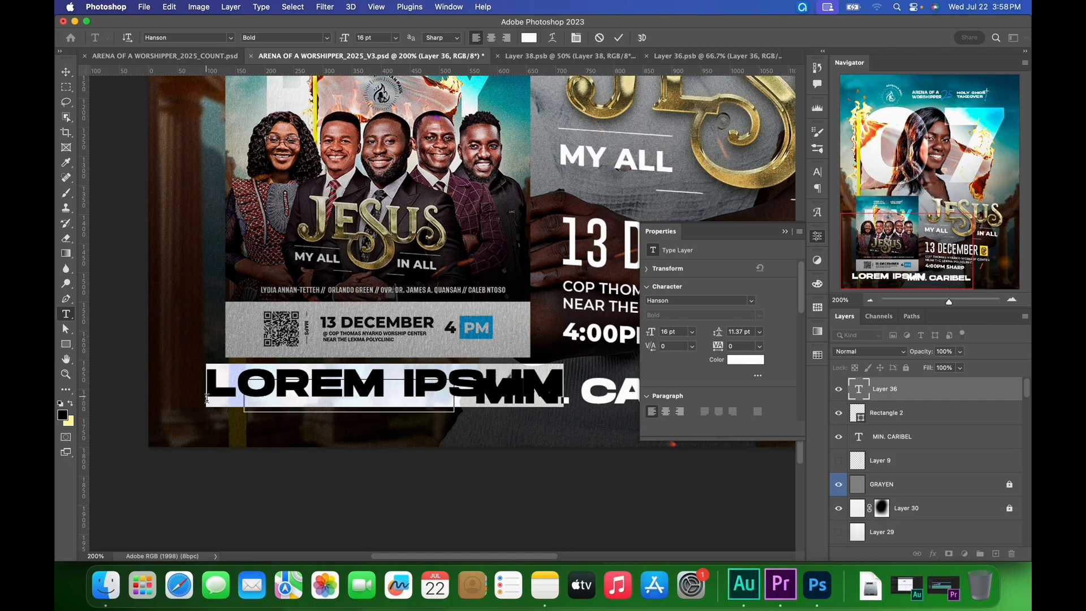
type("MINISTERING")
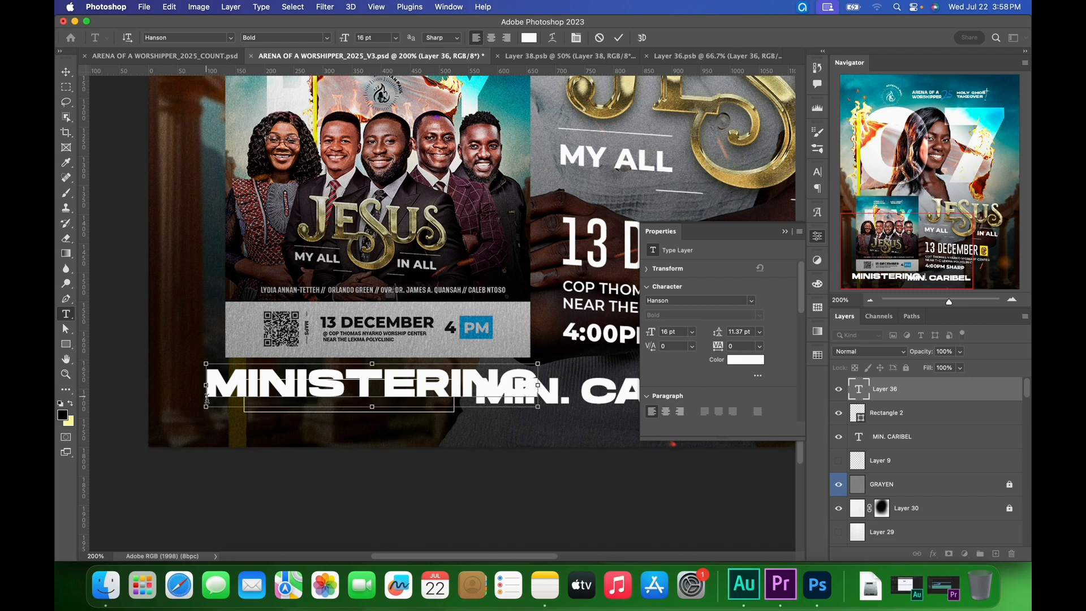
- Format the MINISTERING text as 4 pt Nexa Black with tracking of 1040
key("super+a")
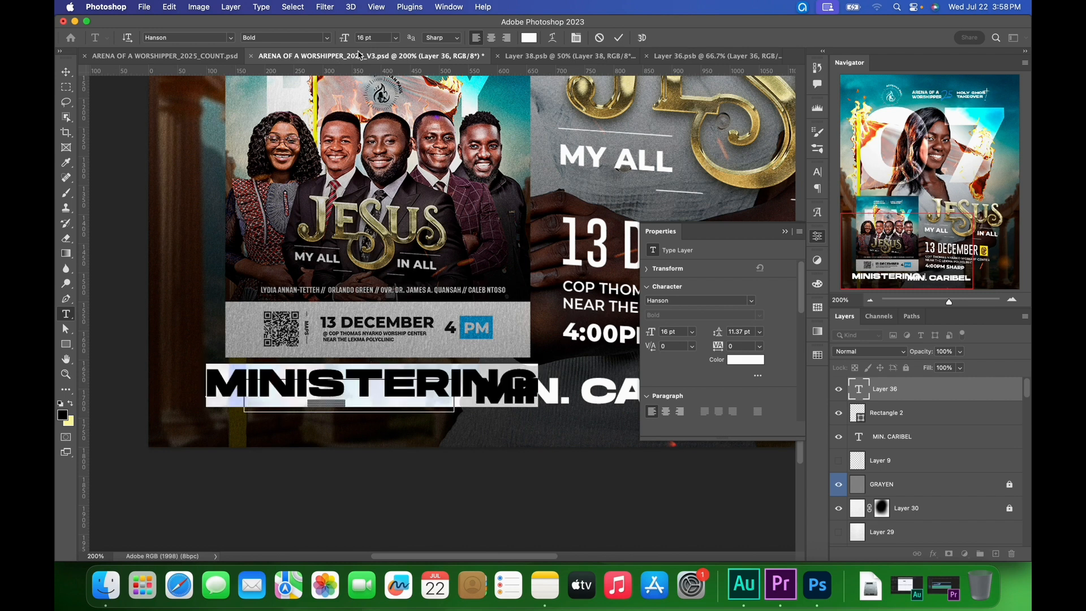
left_click_drag(348, 43, 243, 5)
left_click(206, 40)
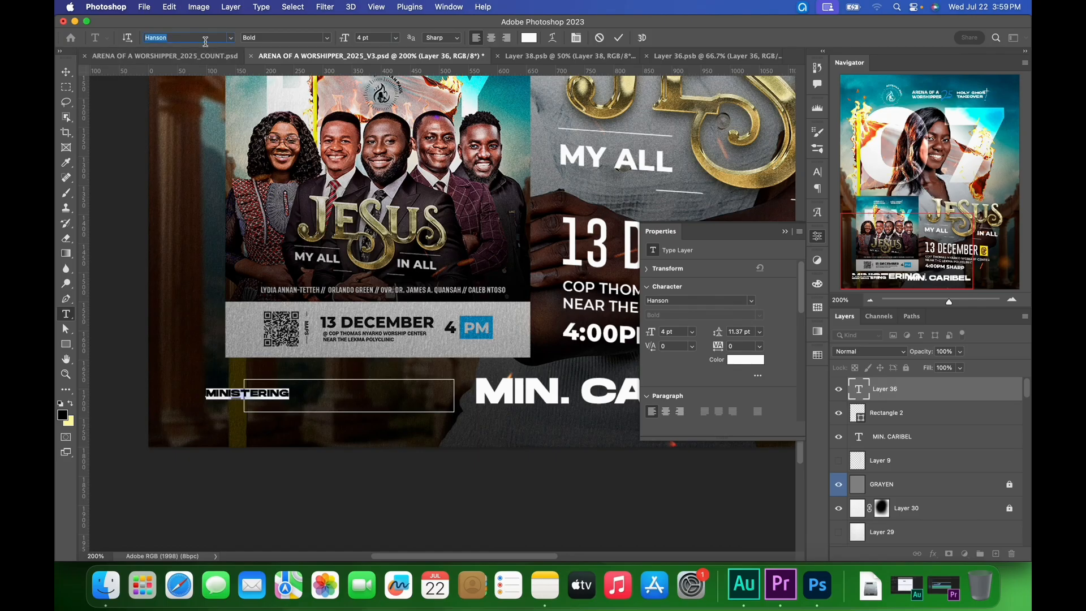
type("mon")
key("BackSpace")
key("BackSpace")
key("BackSpace")
type("nexa")
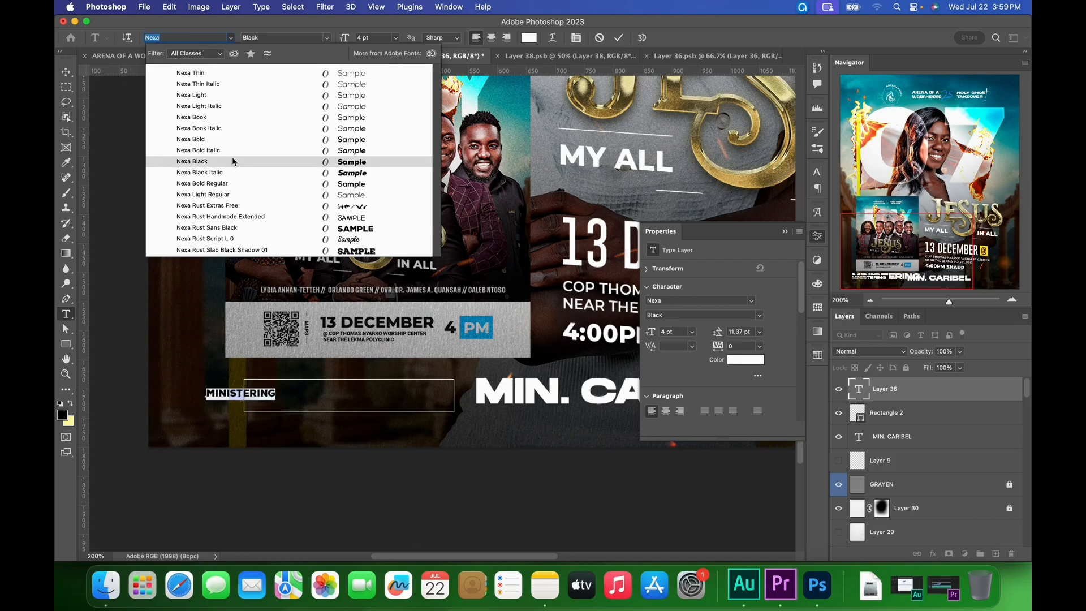
left_click(232, 159)
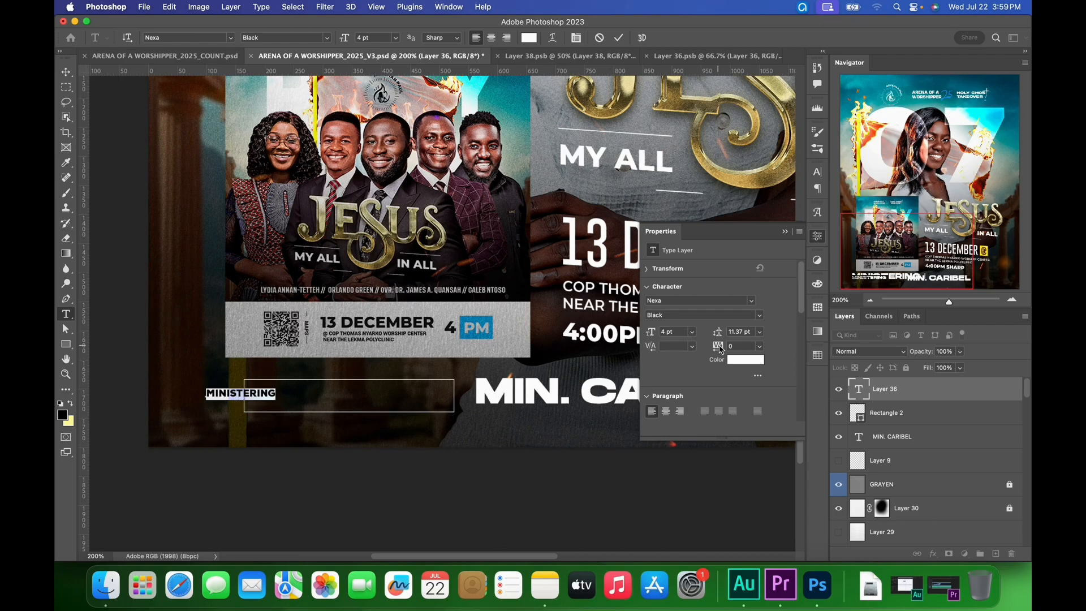
left_click_drag(723, 349, 748, 349)
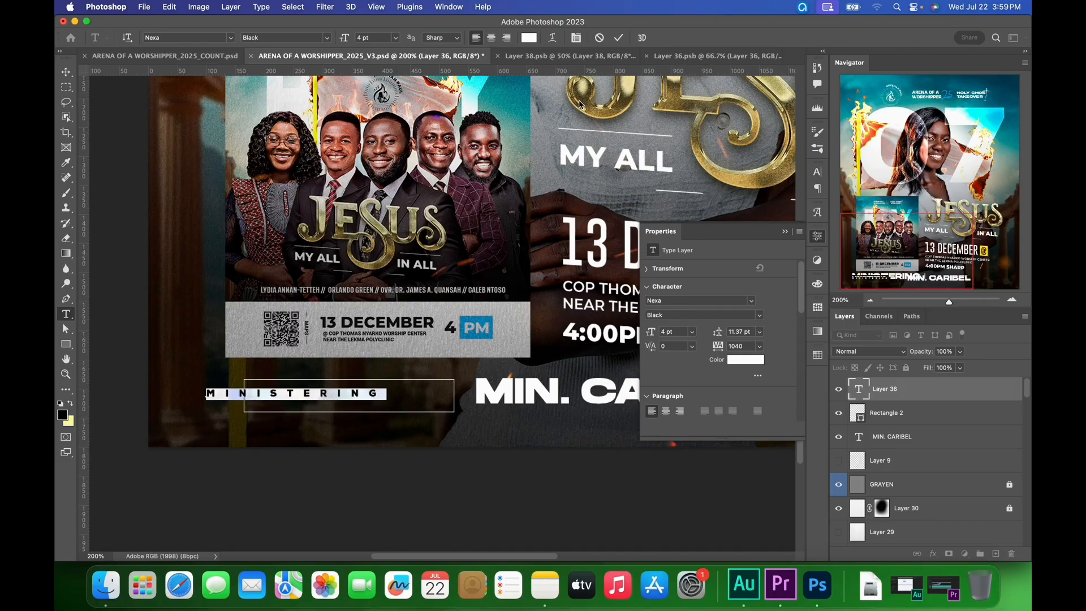
left_click(619, 38)
- Scale the MINISTERING text to about 80% and place it centrally inside the outlined rectangle
key("super+t")
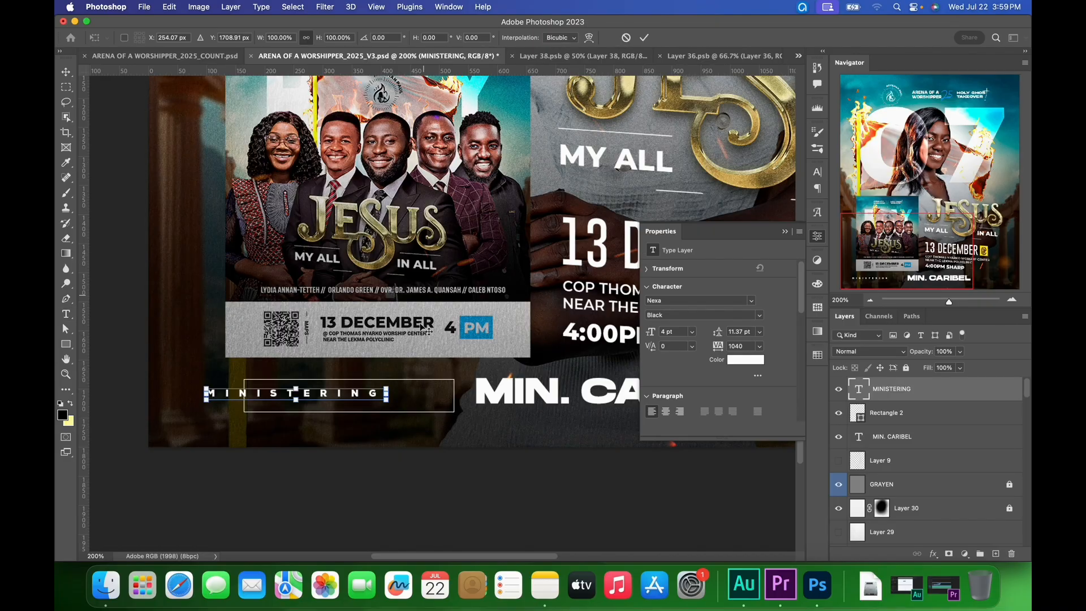
mouse_move(384, 407)
left_mouse_down()
mouse_move(331, 398)
mouse_move(405, 401)
left_mouse_up()
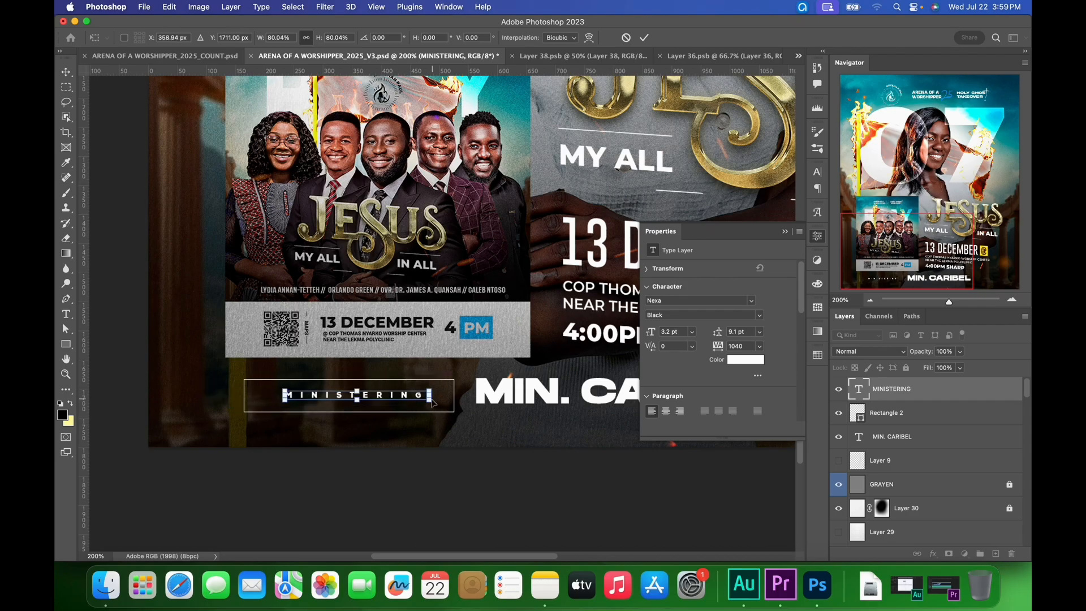
left_click(644, 38)
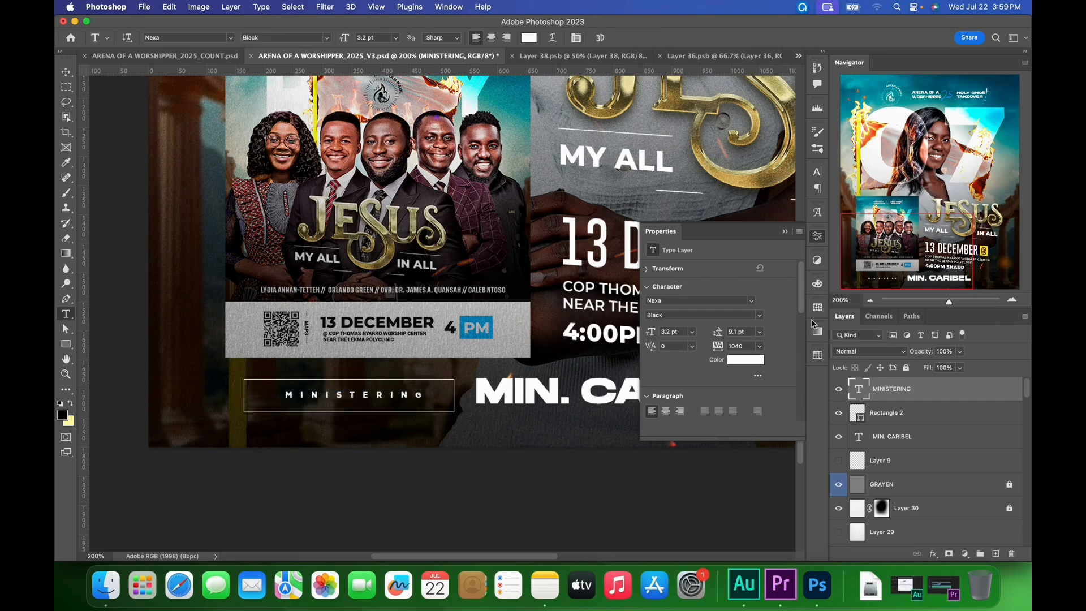
- Shrink the outlined rectangle to about 297 × 46 px so it fits more tightly around the MINISTERING text
left_click(931, 417)
key("super+t")
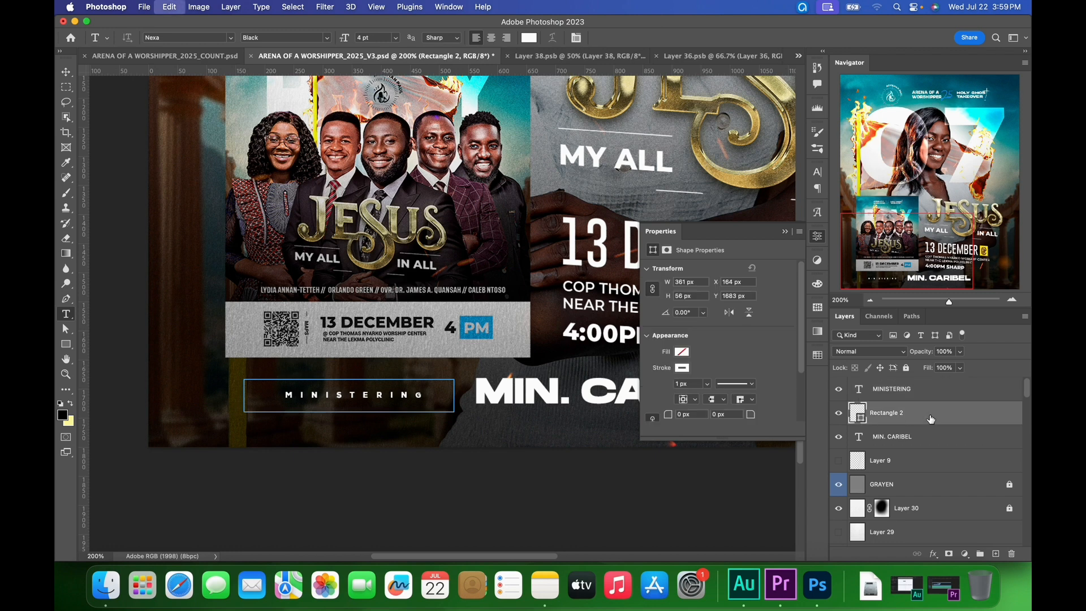
left_click_drag(454, 416, 436, 413)
left_click_drag(244, 381, 265, 386)
left_click(616, 38)
- Add a midpoint anchor to the outlined box's right edge, move it outward and convert it to a corner to form an arrow tip
key("t")
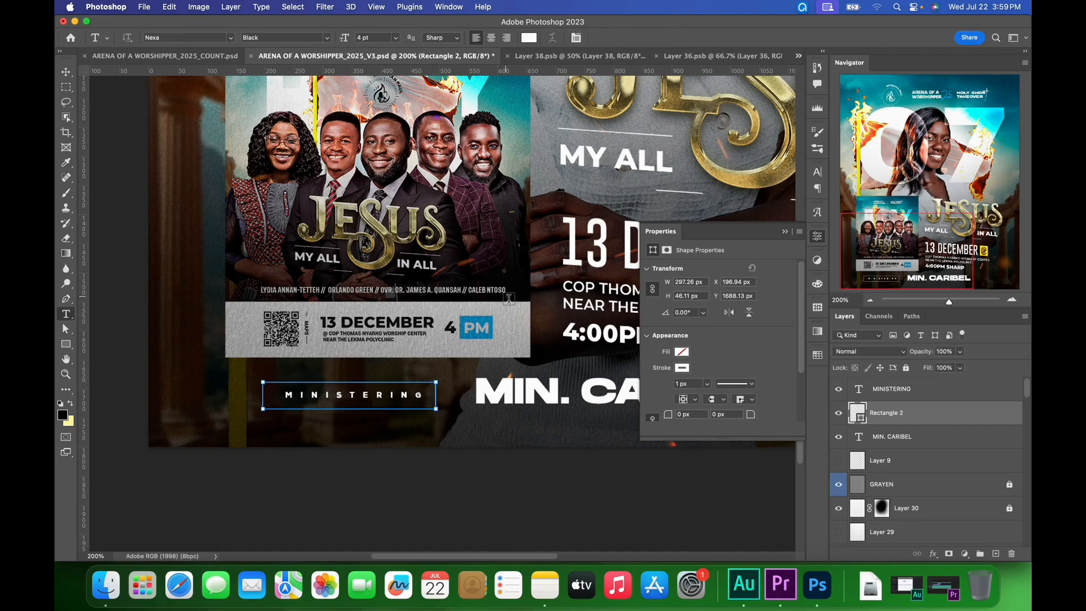
key("p")
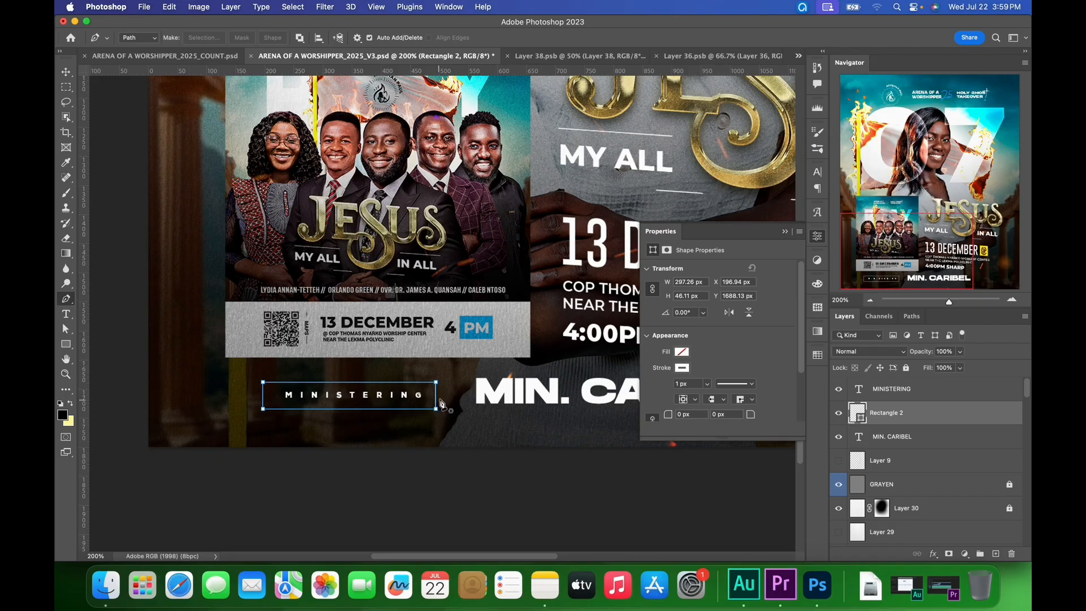
left_click(435, 399)
left_click_drag(412, 401, 528, 365)
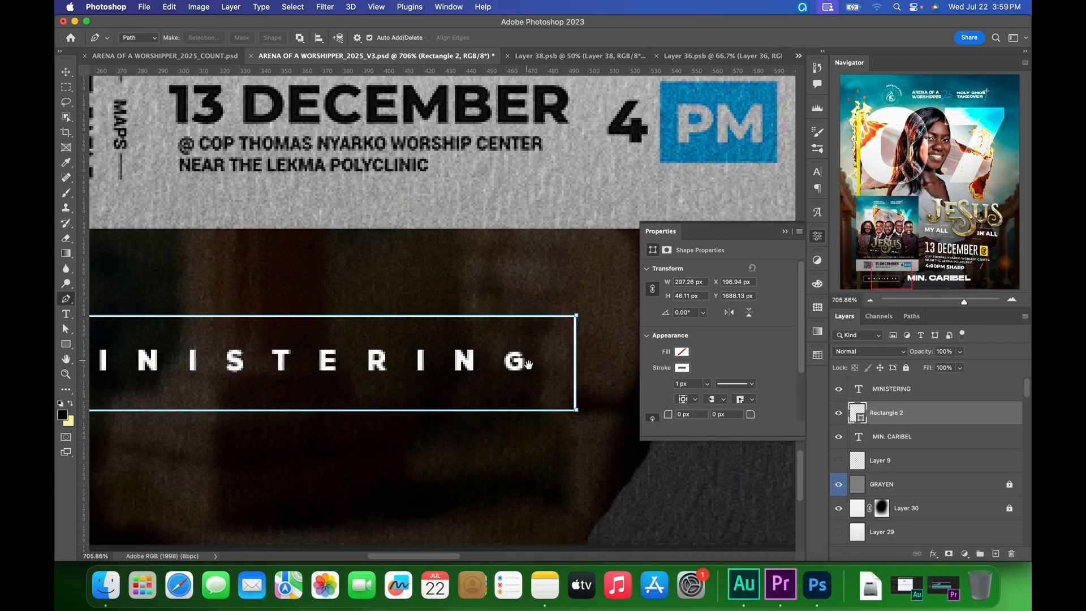
left_click(578, 368)
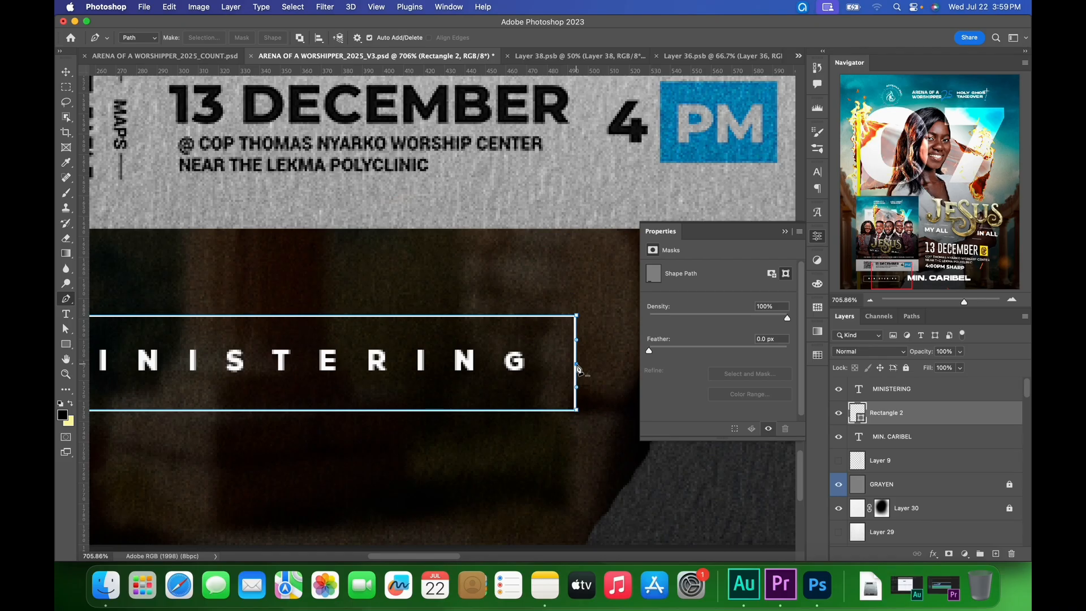
key("shift+Right")
key("shift+Right")
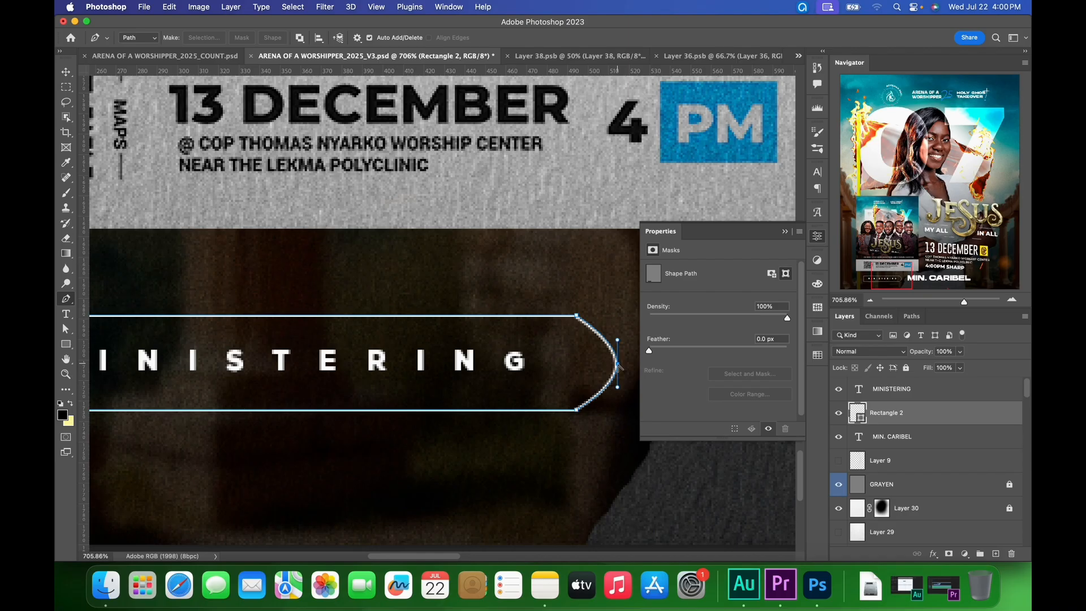
left_click(618, 365, "alt")
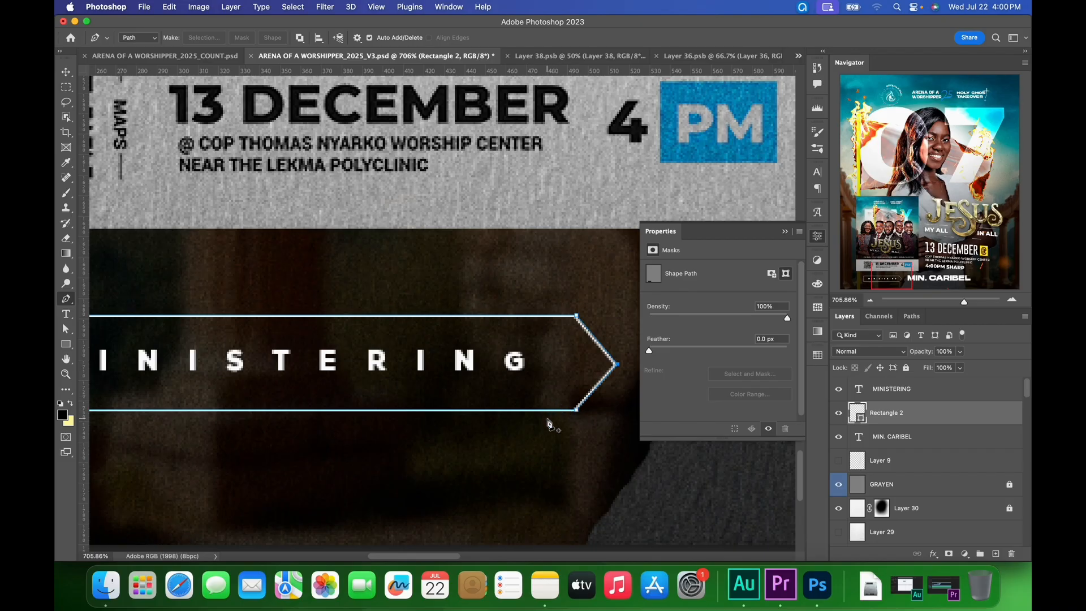
key("v")
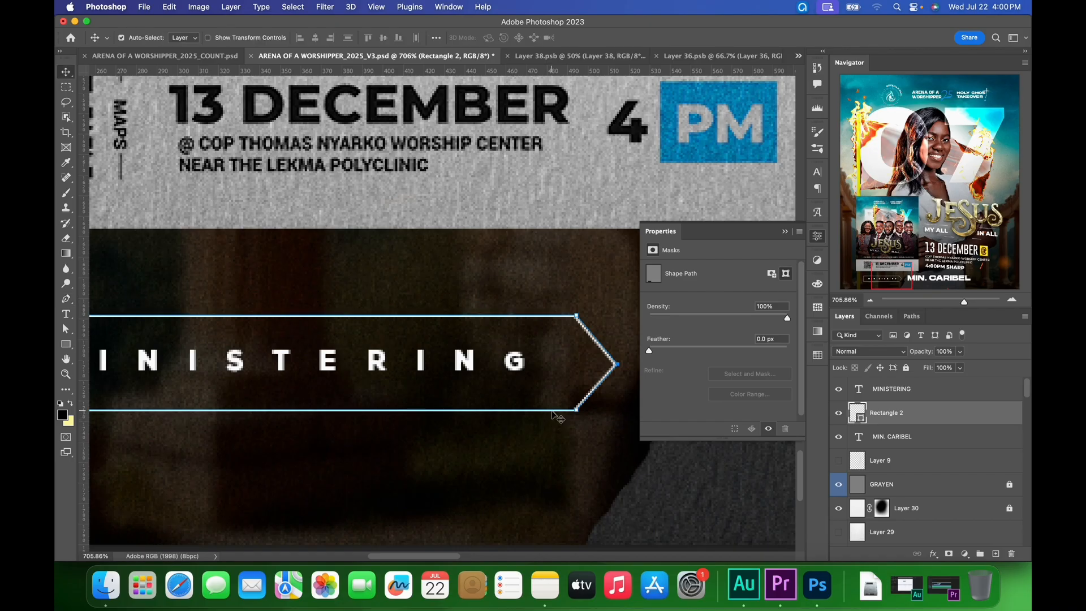
key("super+0")
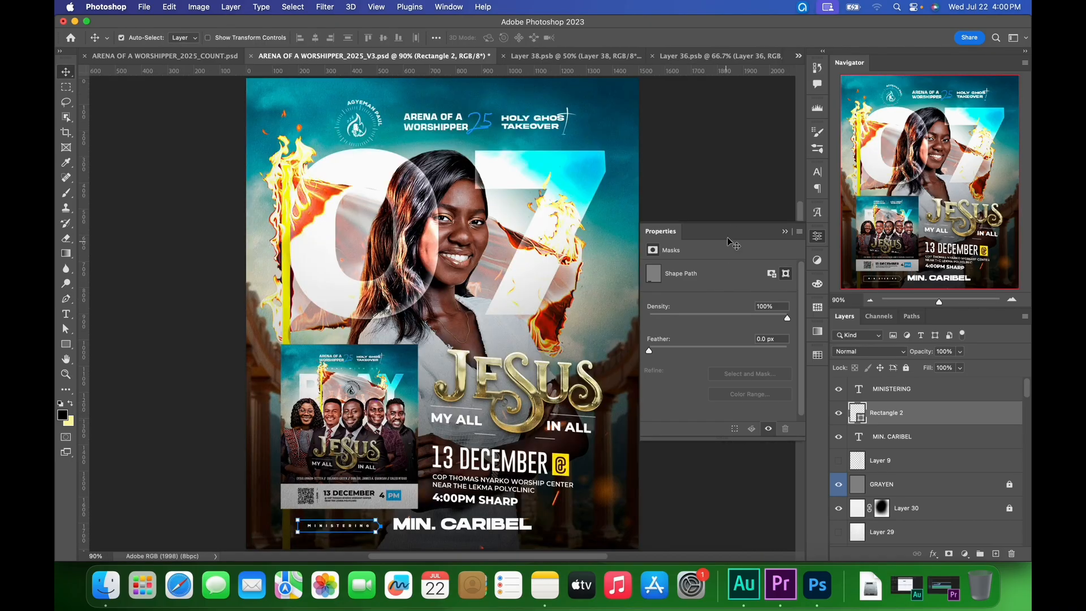
left_click(785, 232)
left_click(730, 261)
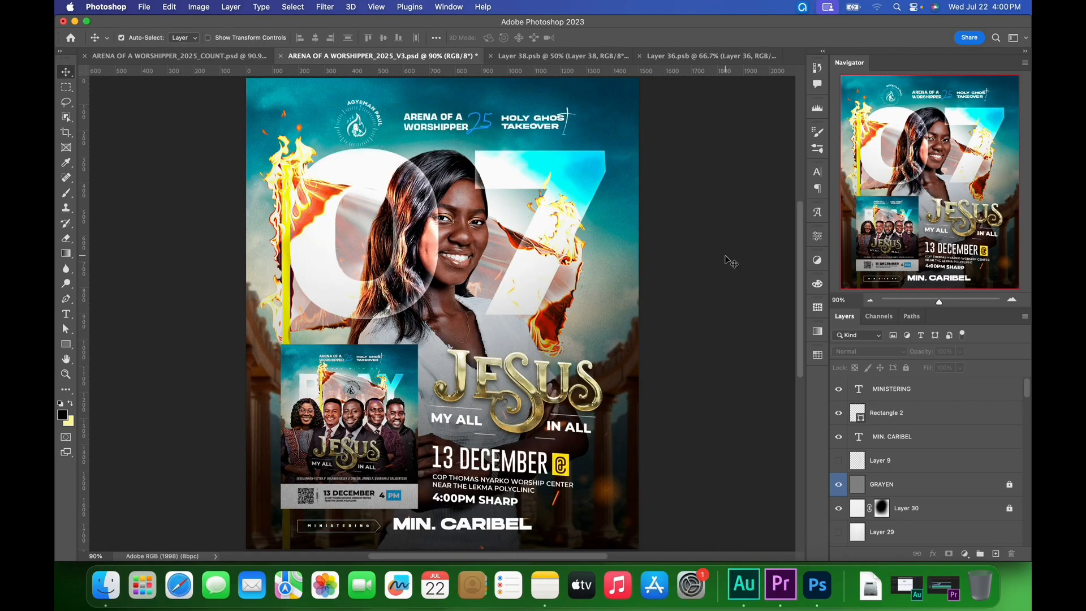
key("super+minus")
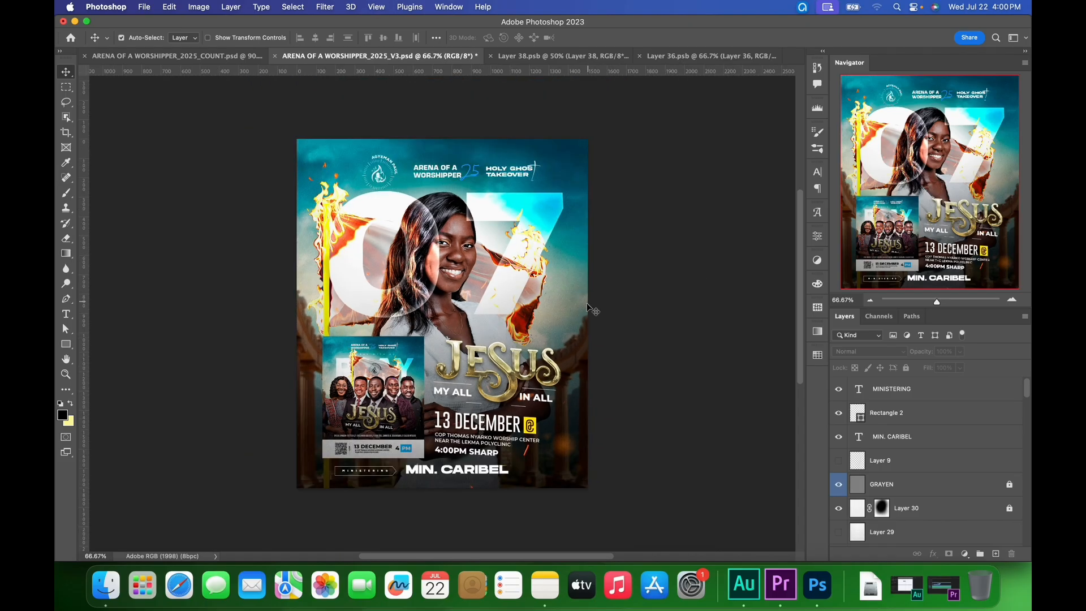
- Try to move the 4pm Sharp, TITLE and inset flyer layers together
right_click(477, 430)
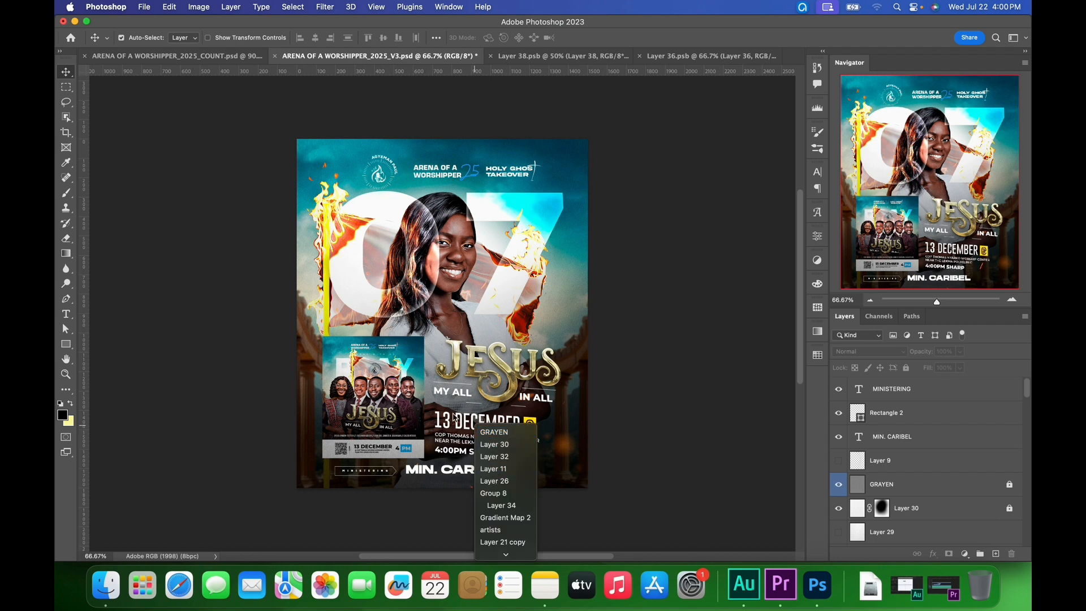
left_click(452, 415)
left_click(538, 432)
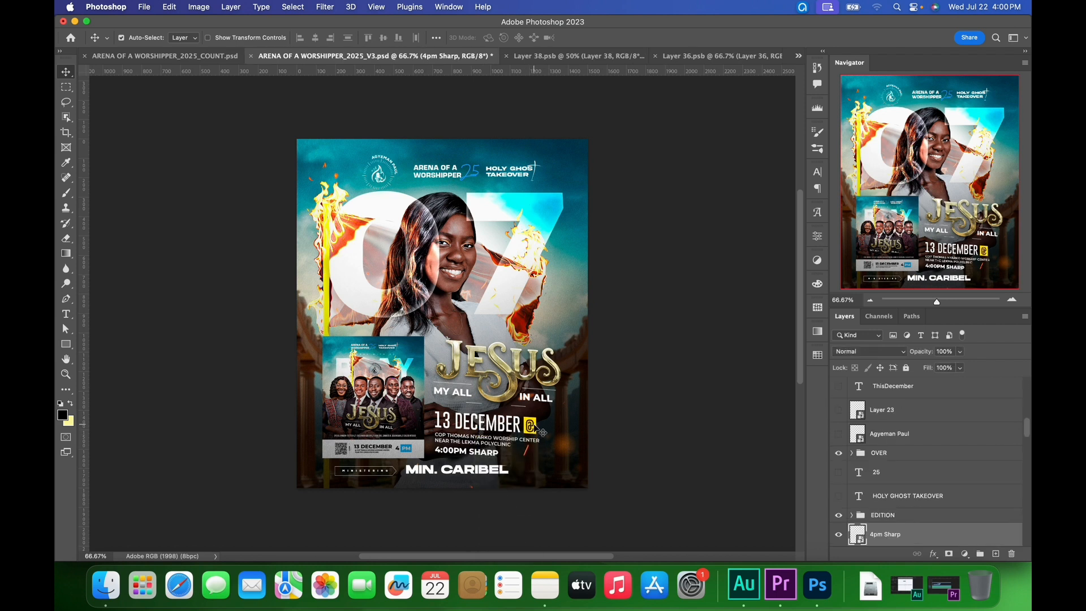
right_click(516, 374)
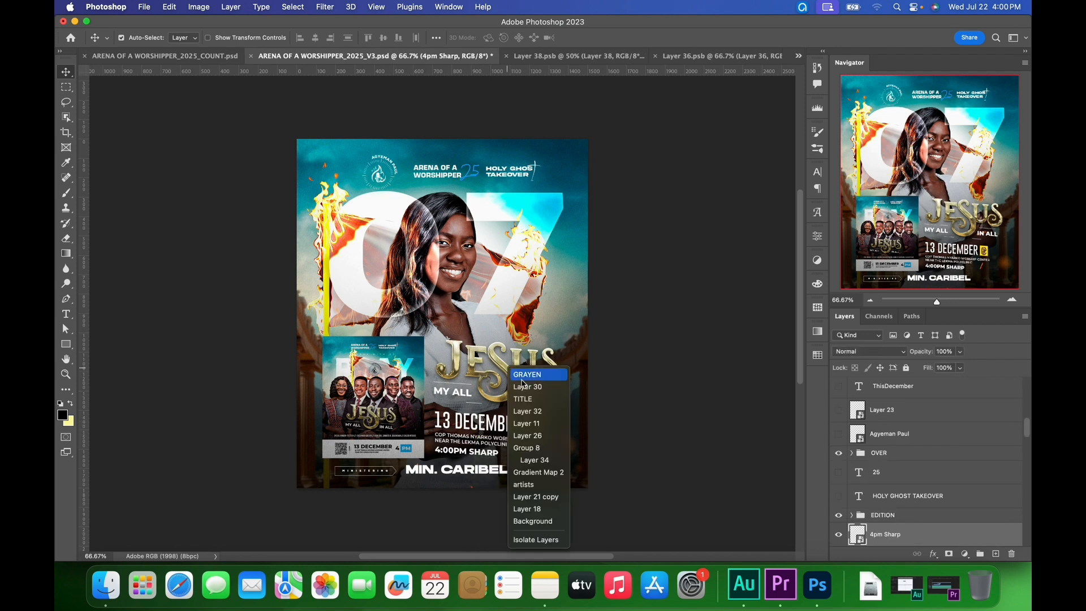
left_click(520, 395)
right_click(364, 370)
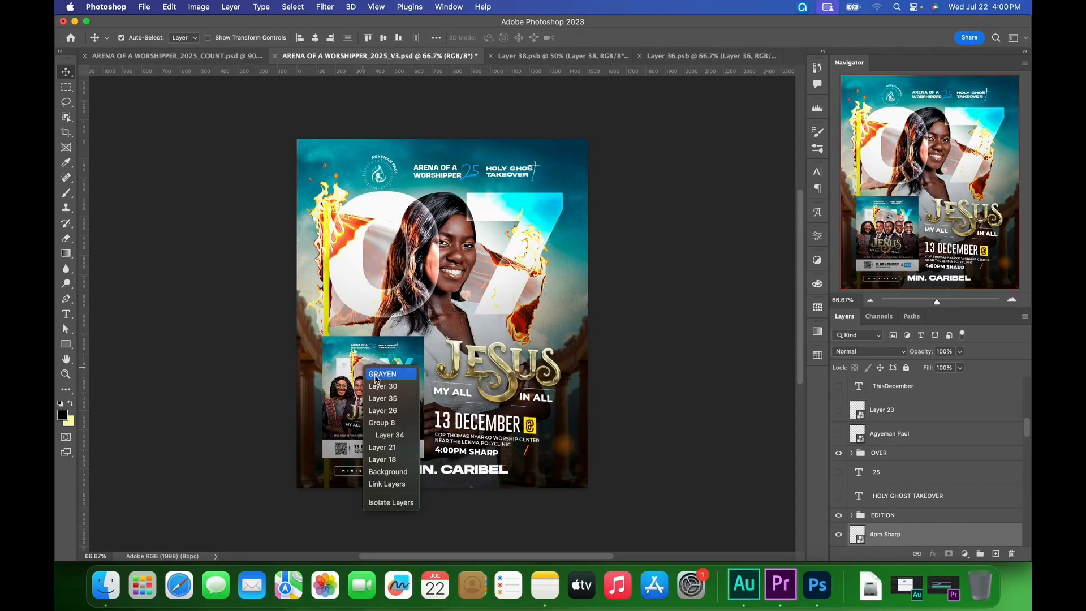
left_click(387, 382)
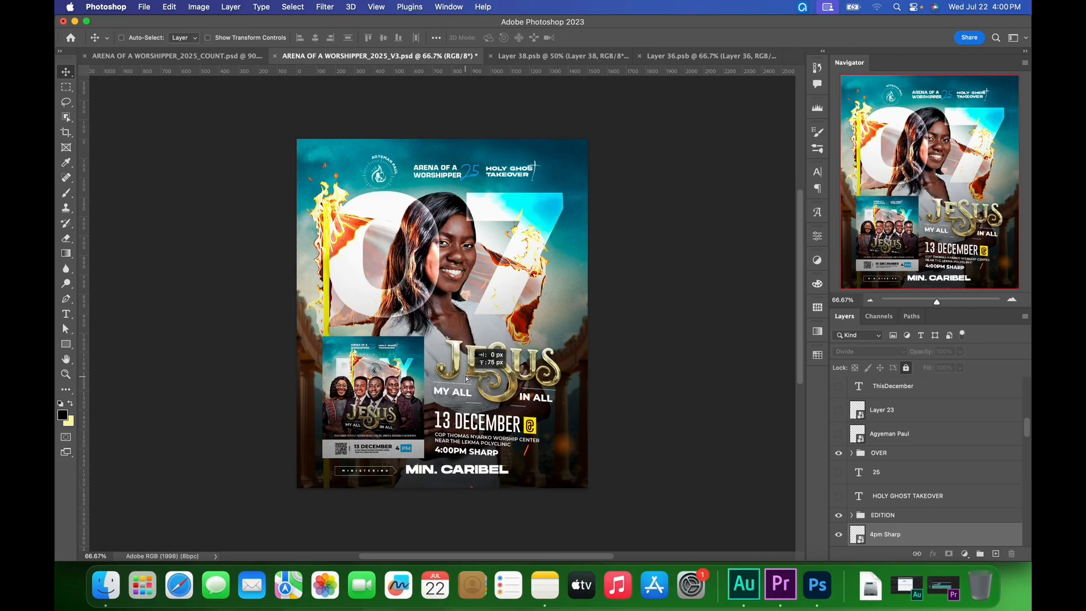
left_click_drag(474, 377, 507, 392)
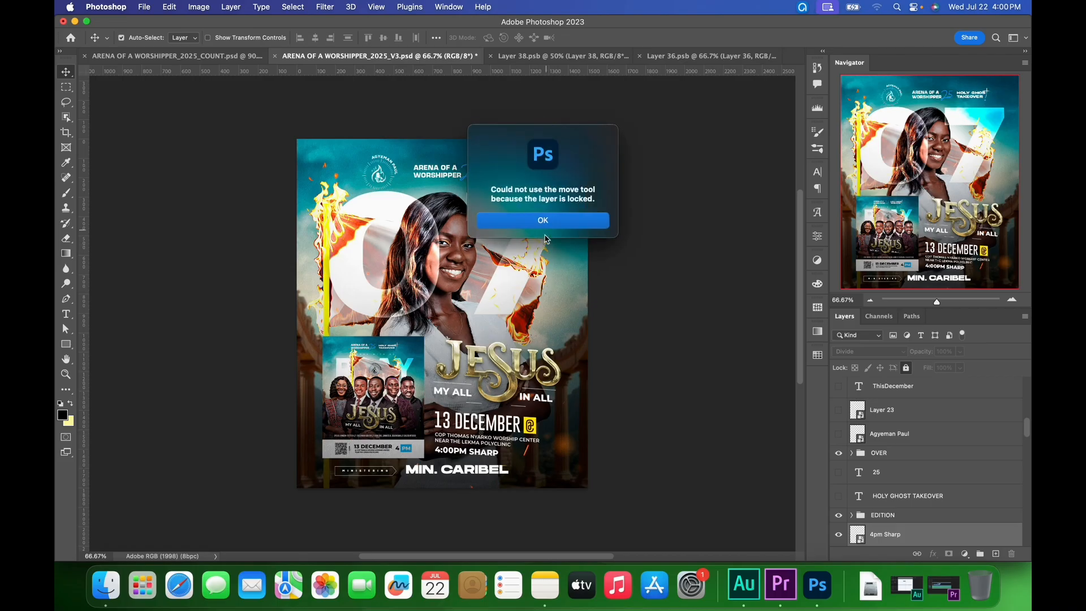
left_click(557, 222)
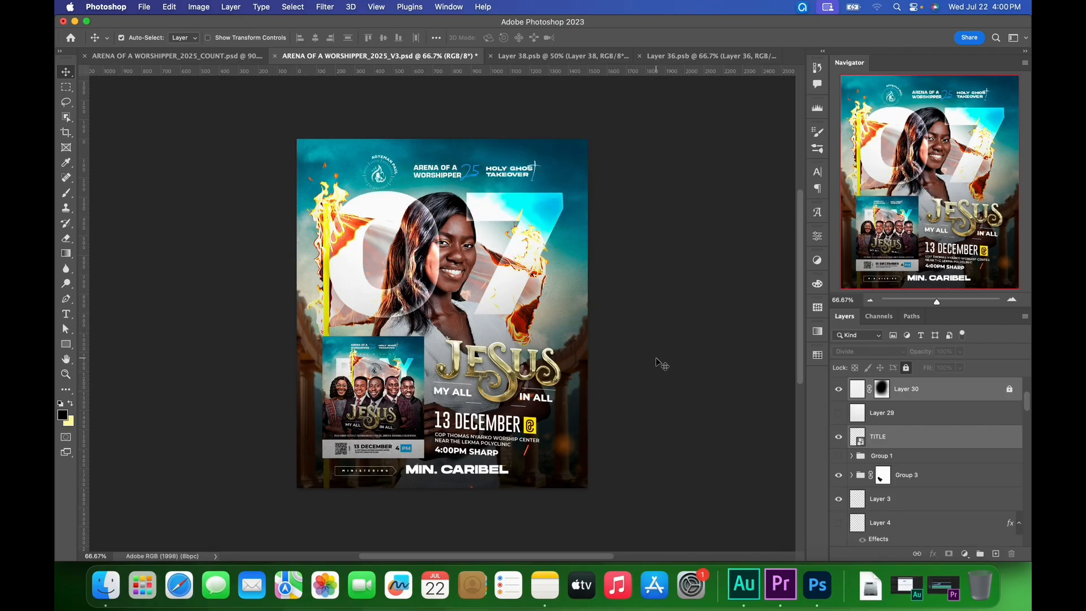
left_click(653, 408)
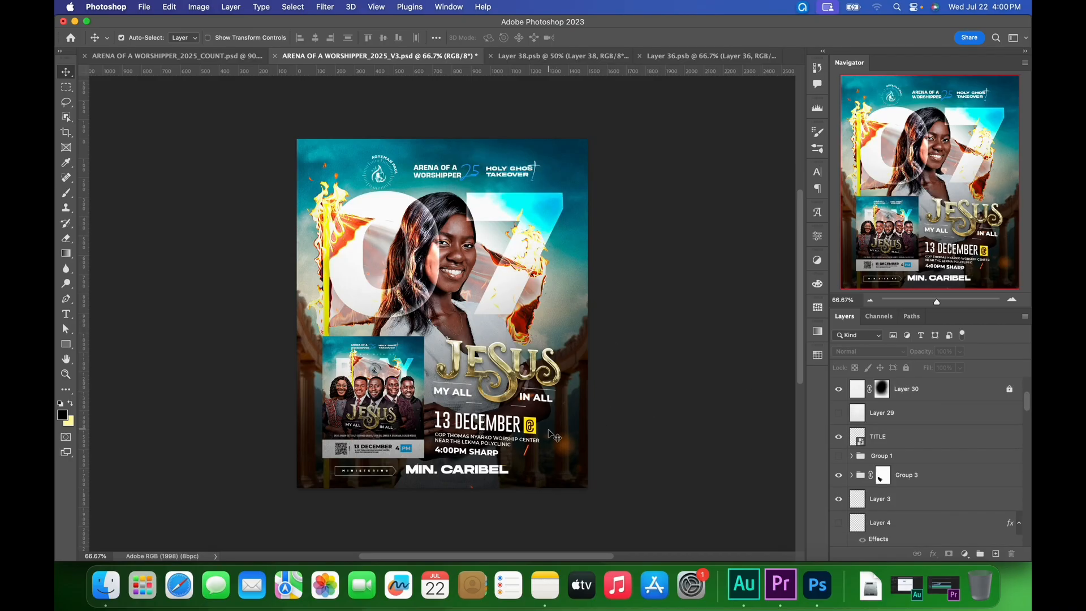
- Select the inset flyer, TITLE and 4pm Sharp layers together, scale them to about 96% and shift them slightly right
left_click(391, 385)
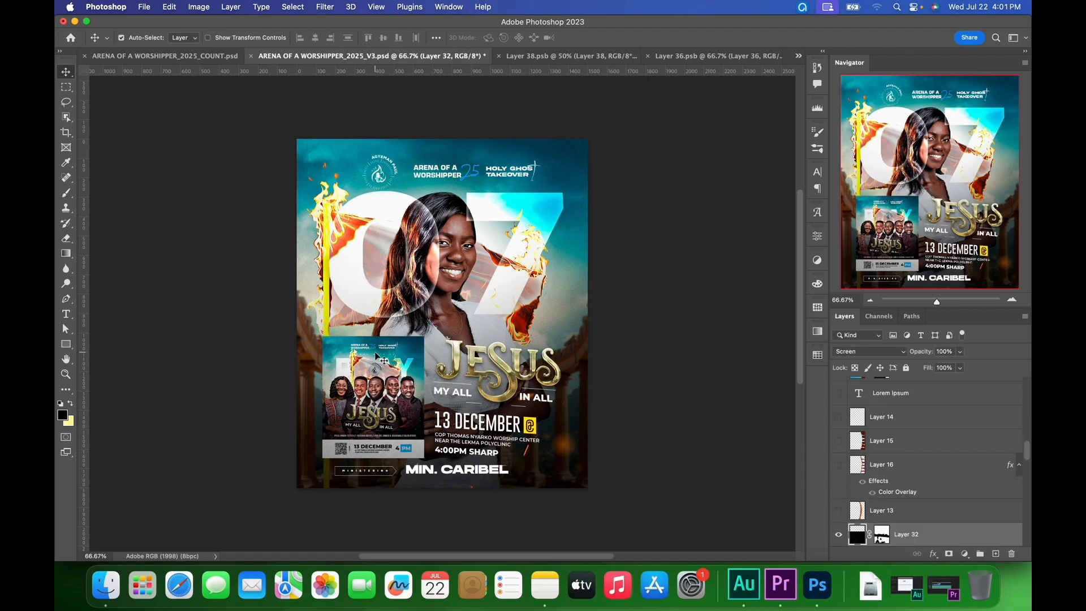
left_click(378, 357)
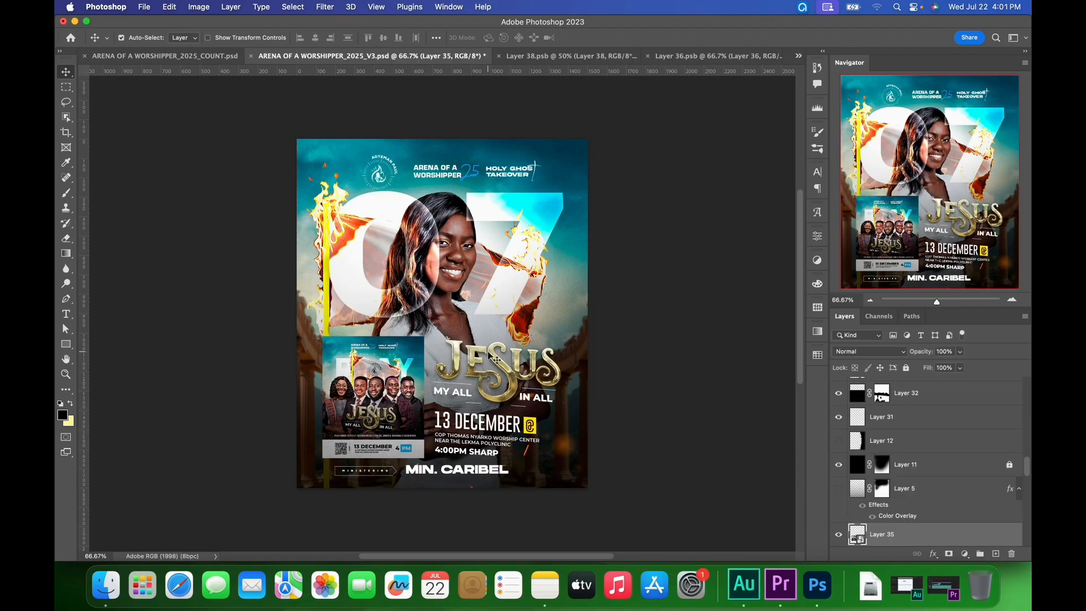
right_click(507, 368)
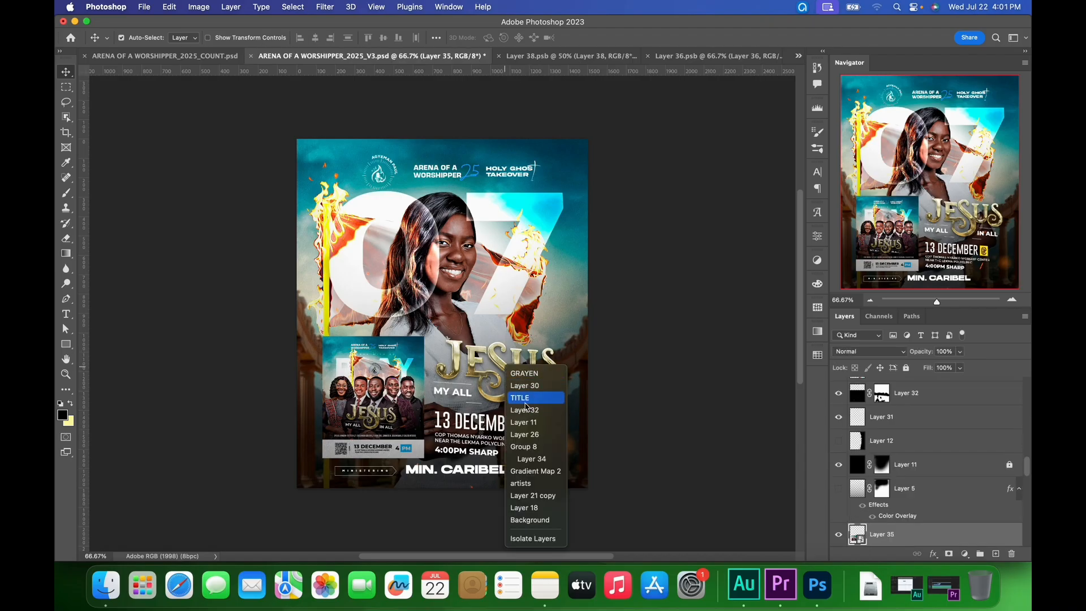
left_click(511, 444)
right_click(534, 423)
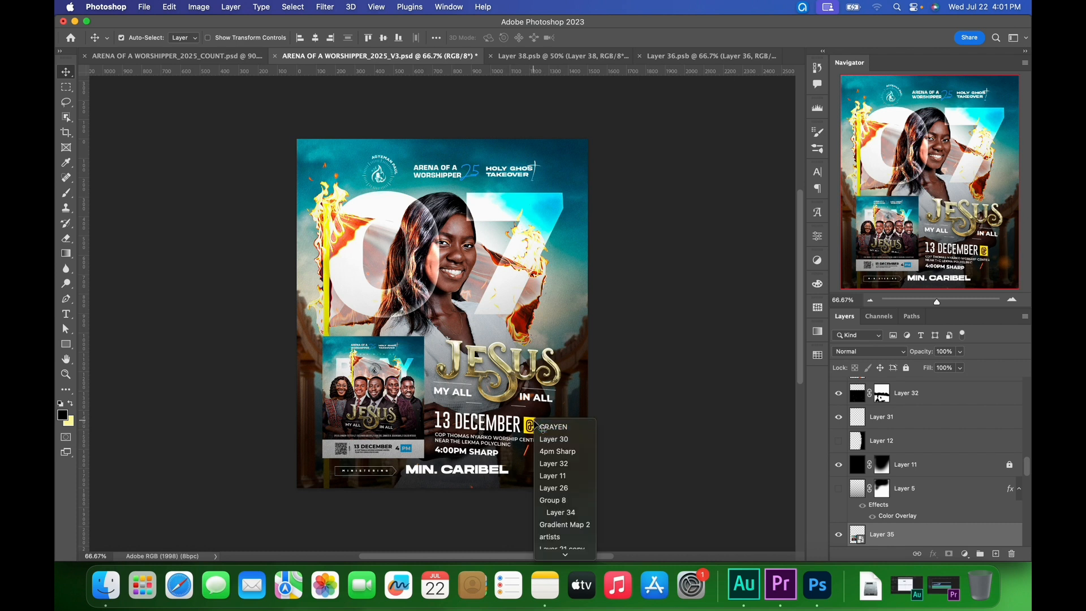
left_click(557, 451)
key("super+t")
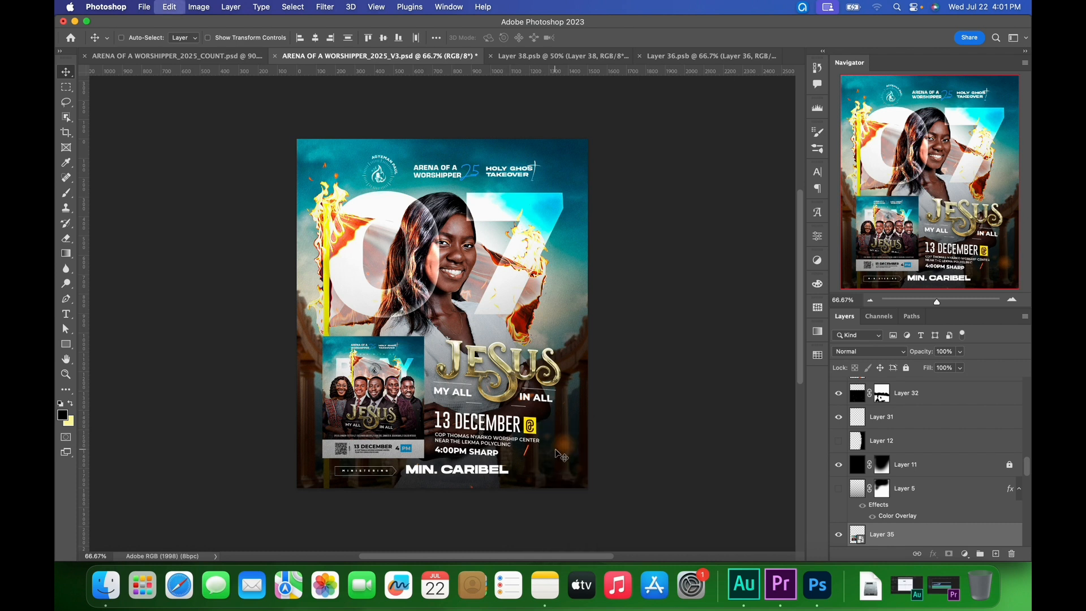
left_click_drag(568, 462, 559, 449)
key("shift+Right")
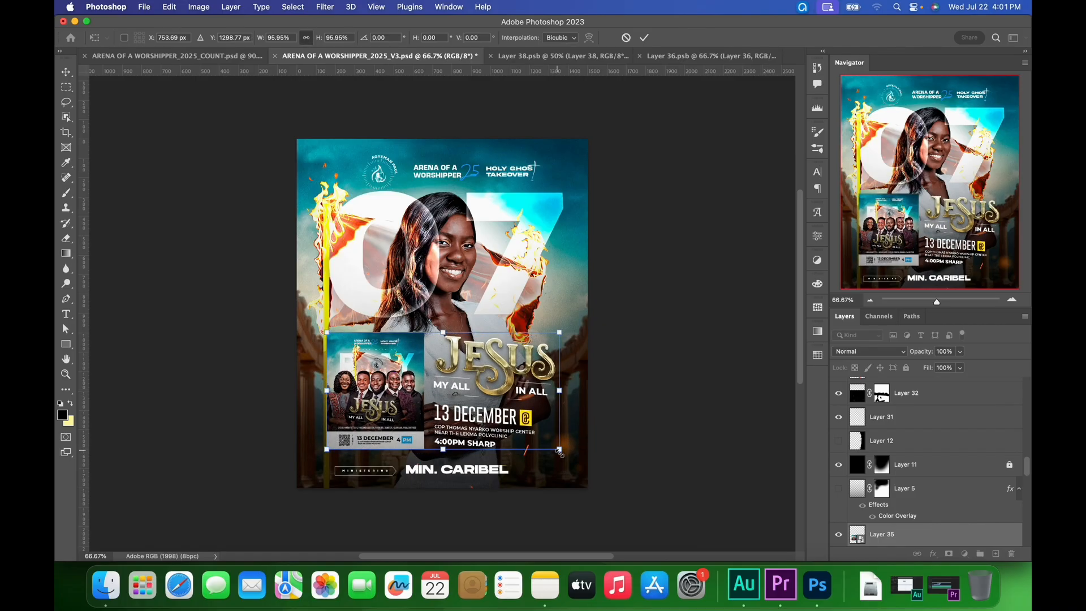
key("Return")
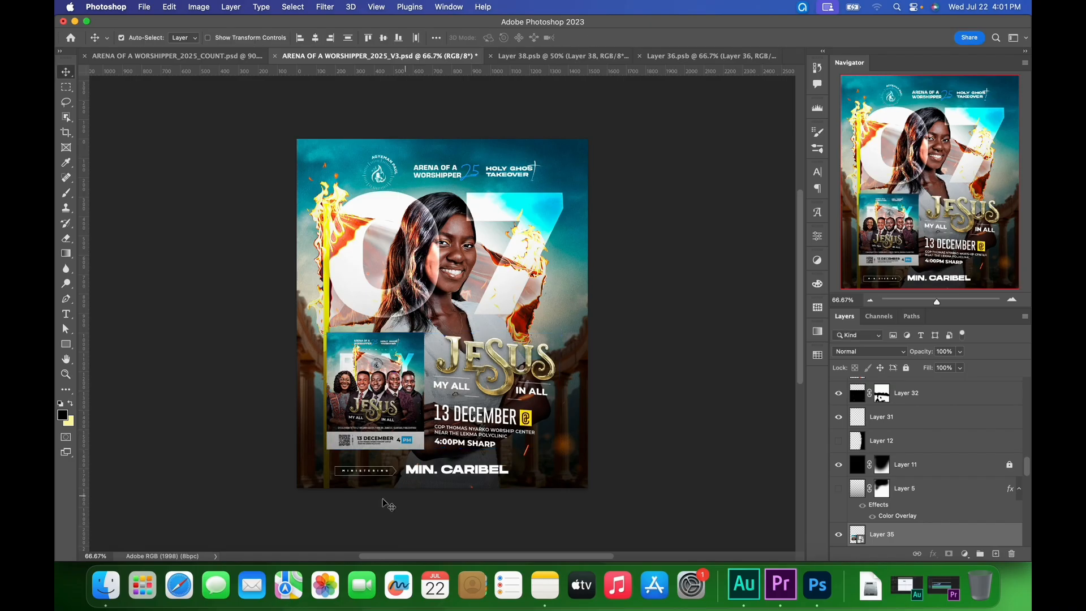
- Shift the MINISTERING text, its arrow-shaped outline and the minister's name together to the right and slightly up
left_click(456, 475)
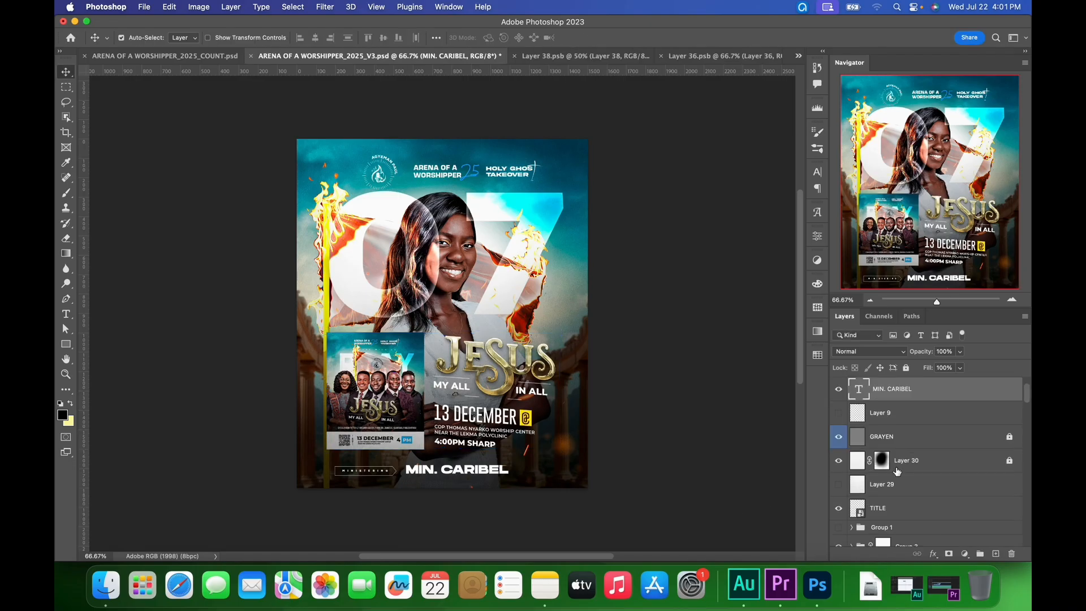
scroll(936, 471, "up", 2)
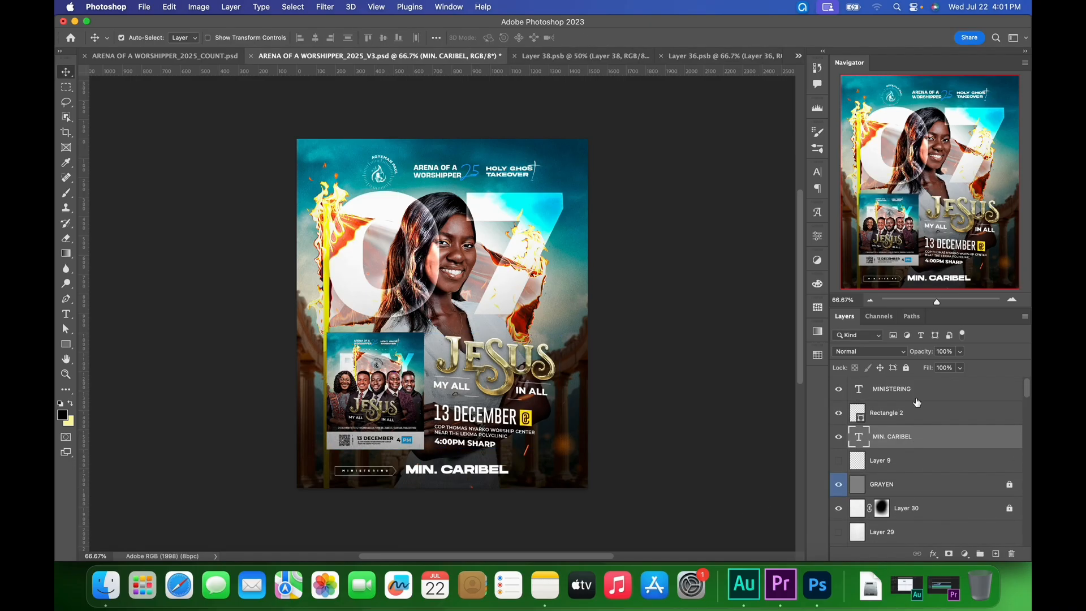
left_click(940, 393)
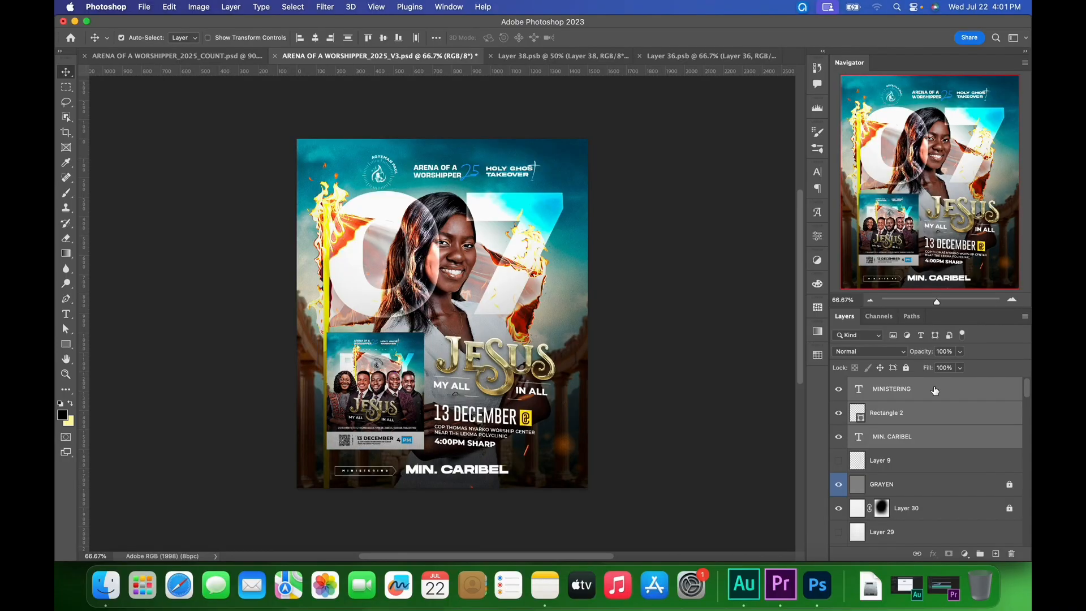
key("shift+Right")
key("shift+Right")
key("shift+Right")
key("Up")
key("Up")
key("Up")
key("Up")
key("Up")
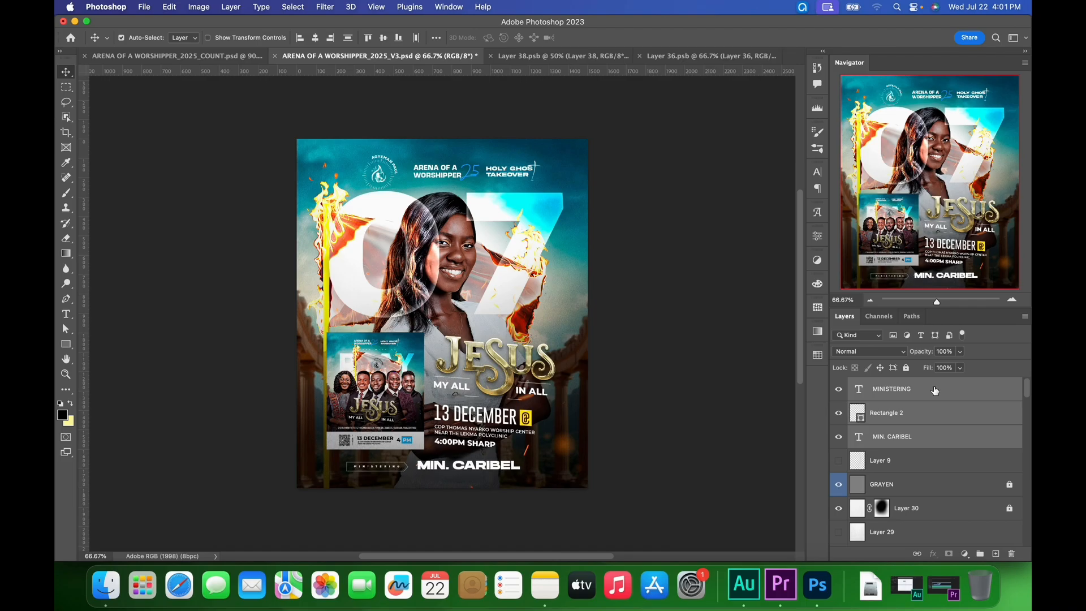
- Add a new layer above the minister's name and clip it to that text
left_click(944, 442)
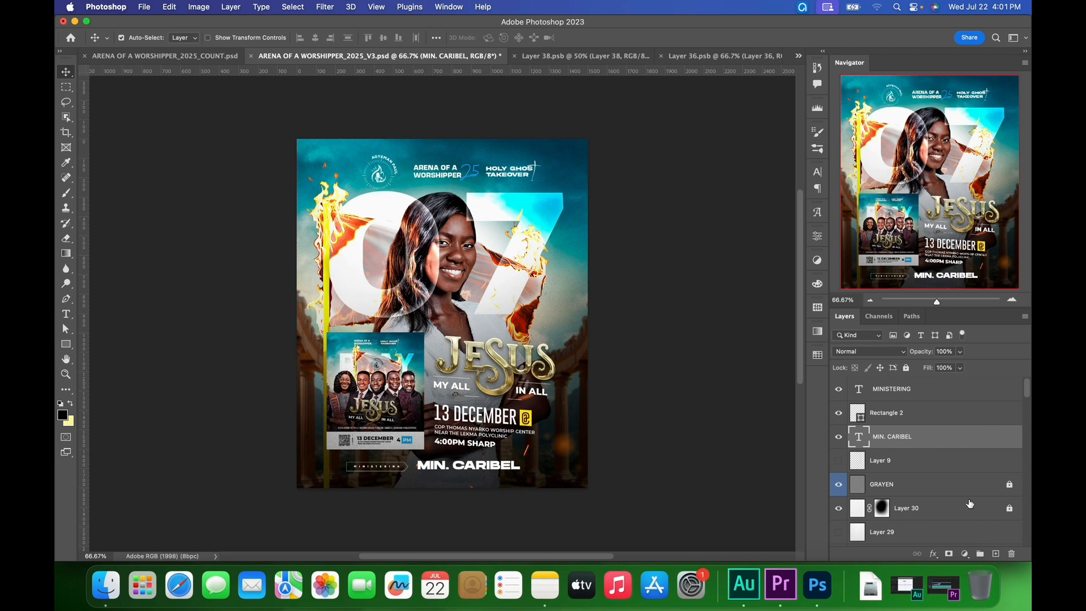
left_click(997, 555)
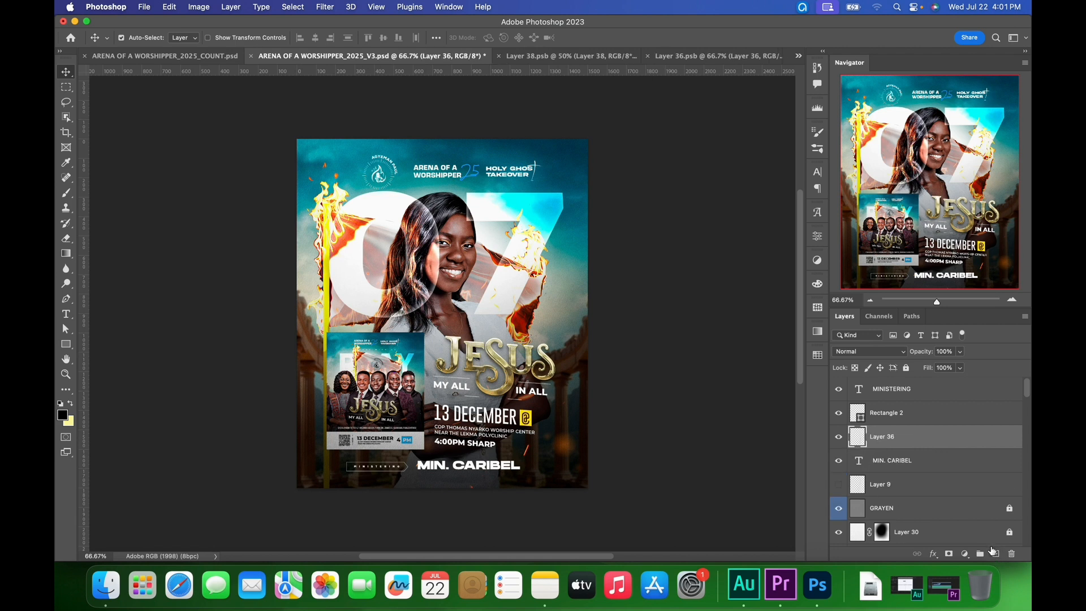
key("super+alt+g")
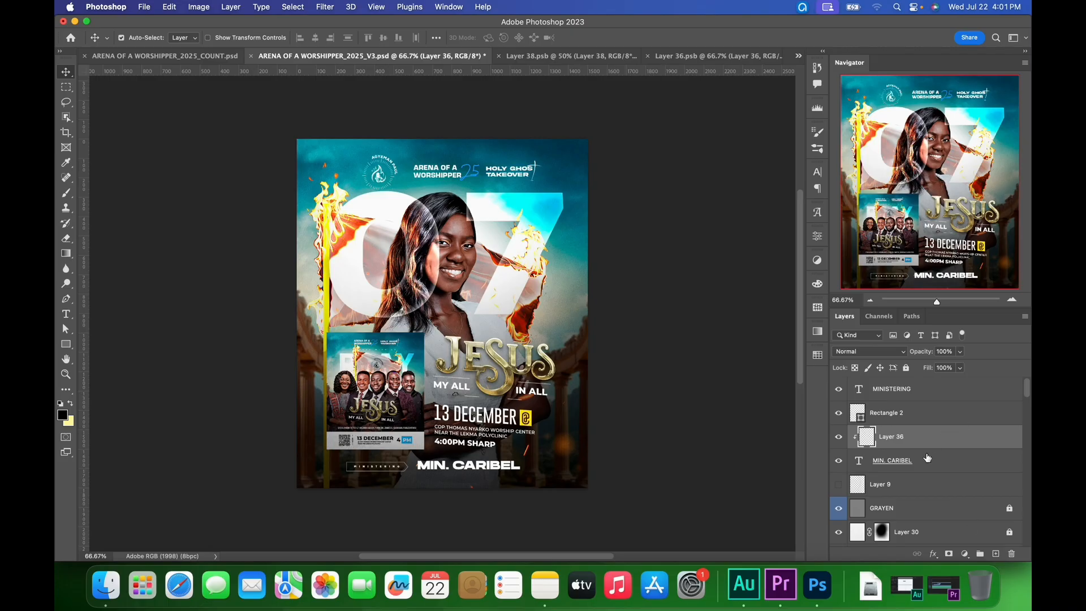
- Paint a soft cyan tint onto the lower part of the minister's name with a 600 px brush
key("b")
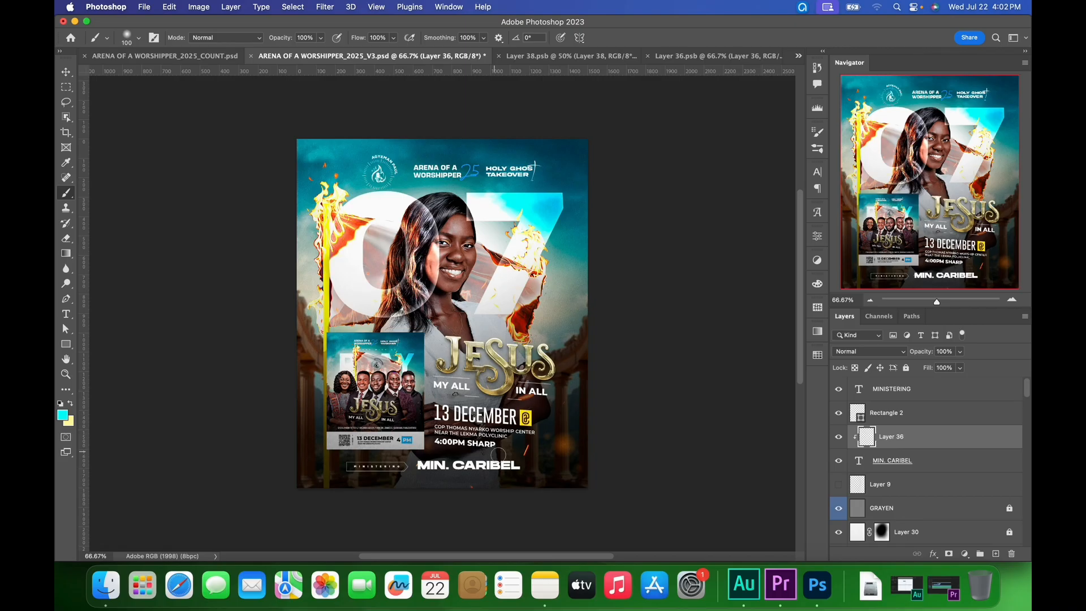
key("bracketright")
key("bracketright")
key("bracketright")
key("bracketright")
key("bracketright")
key("bracketright")
key("bracketright")
left_click_drag(545, 501, 483, 529)
left_click(484, 529)
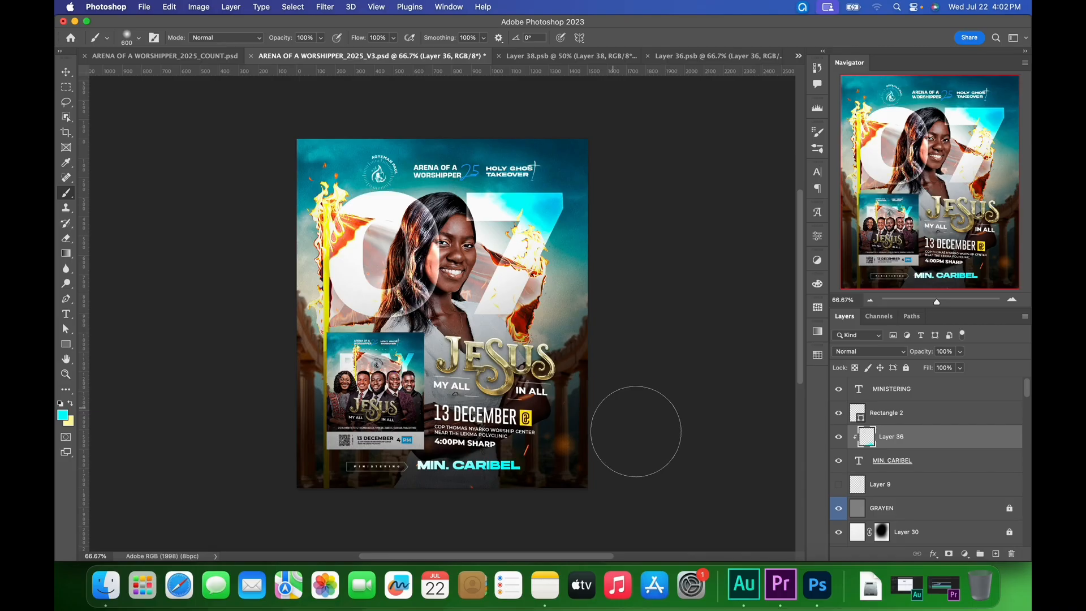
- Reduce the fill of the cyan tint layer clipped to the minister's name to 58%
key("v")
left_click(960, 369)
left_click_drag(952, 385, 943, 389)
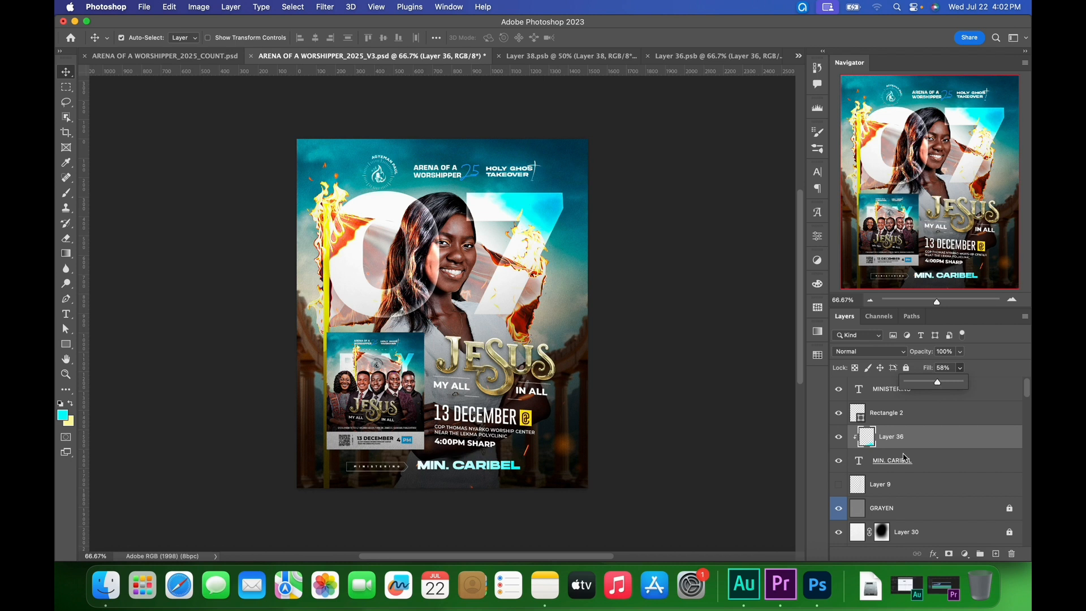
left_click(943, 444)
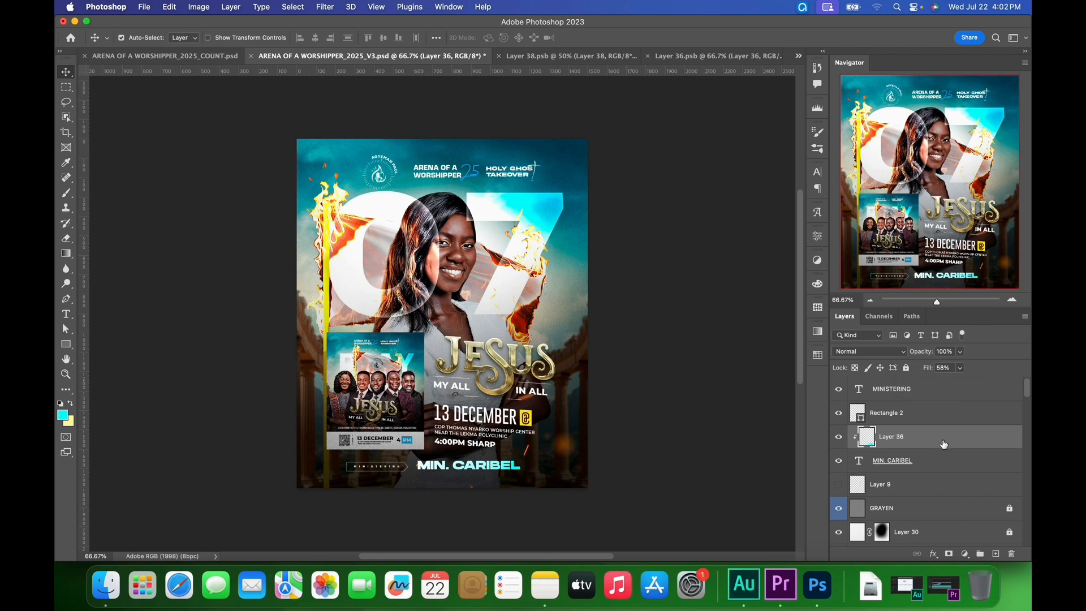
- Select the MINISTERING text and its arrow-shaped outline together and nudge them up a few pixels
left_click(925, 396)
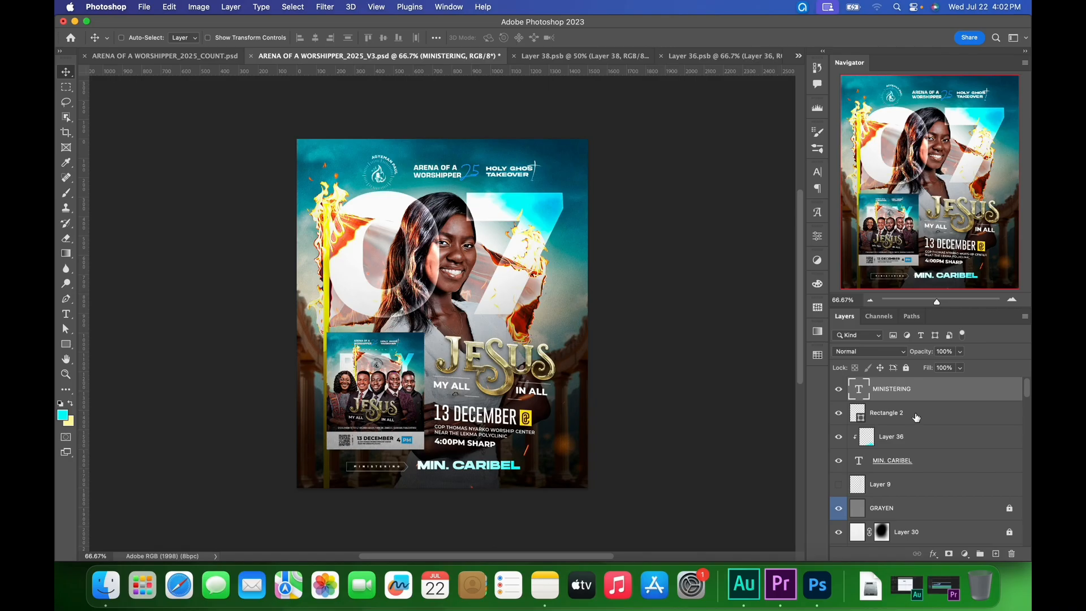
left_click(916, 417, "super")
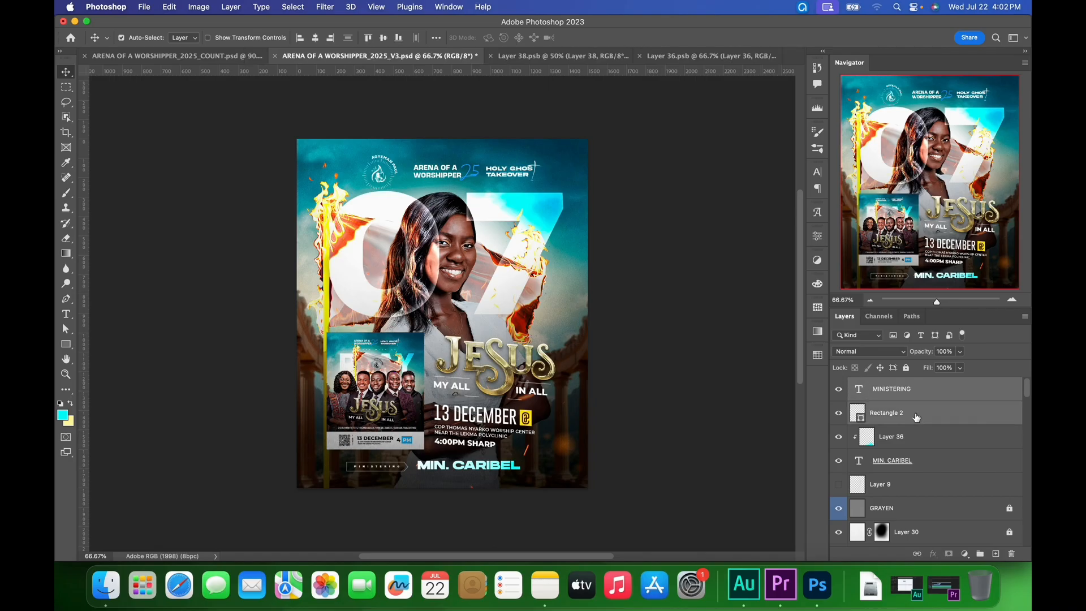
key("Up")
key("Up")
key("Up")
key("Up")
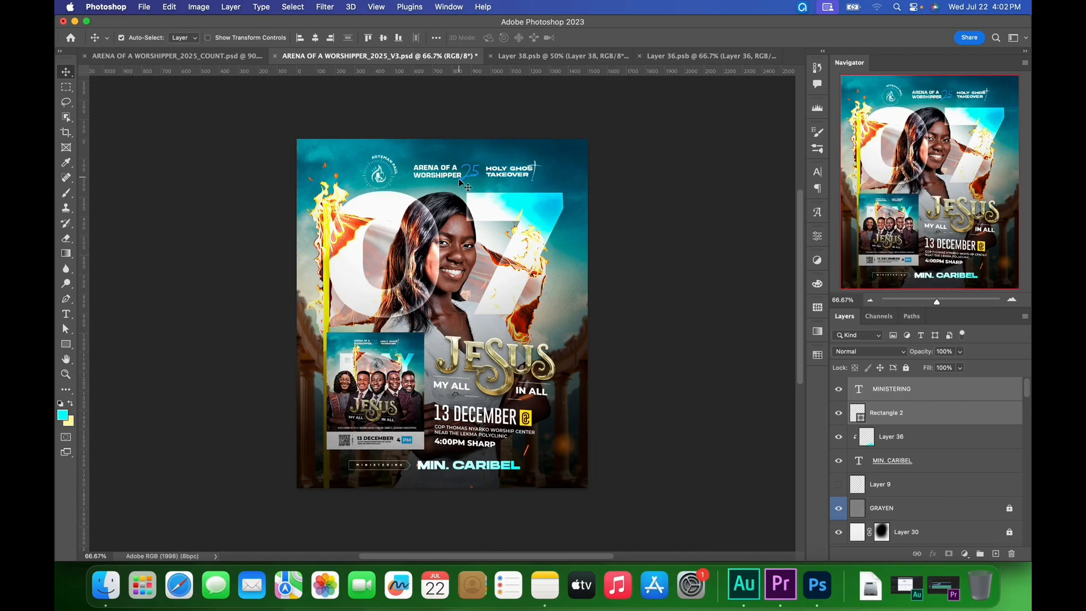
- Compare the layout with the 07 design in ARENA OF A WORSHIPPER_2025_COUNT.psd
left_click(203, 56)
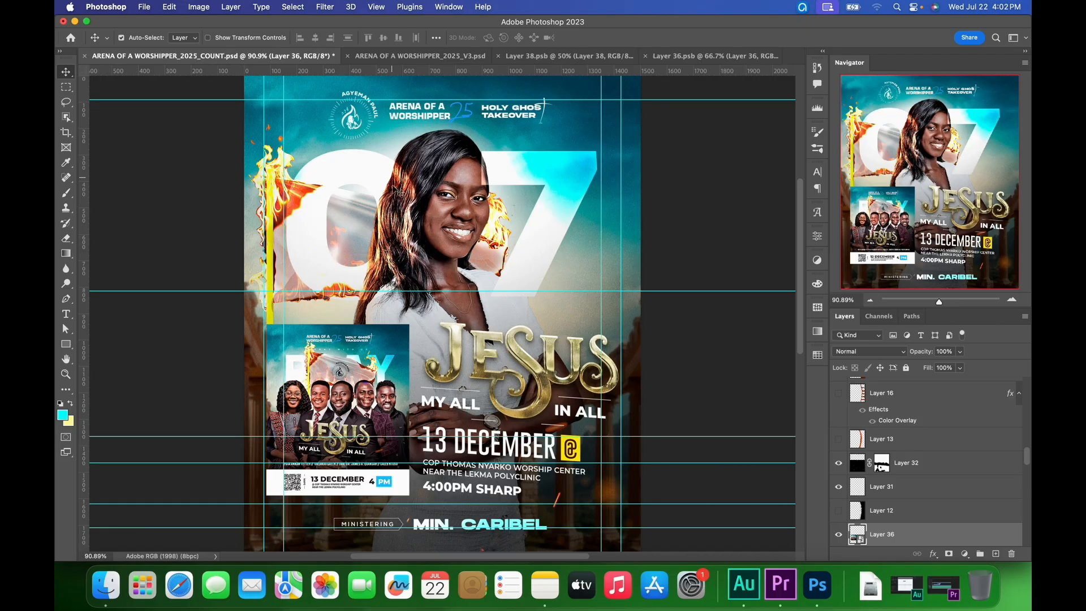
left_click(394, 180)
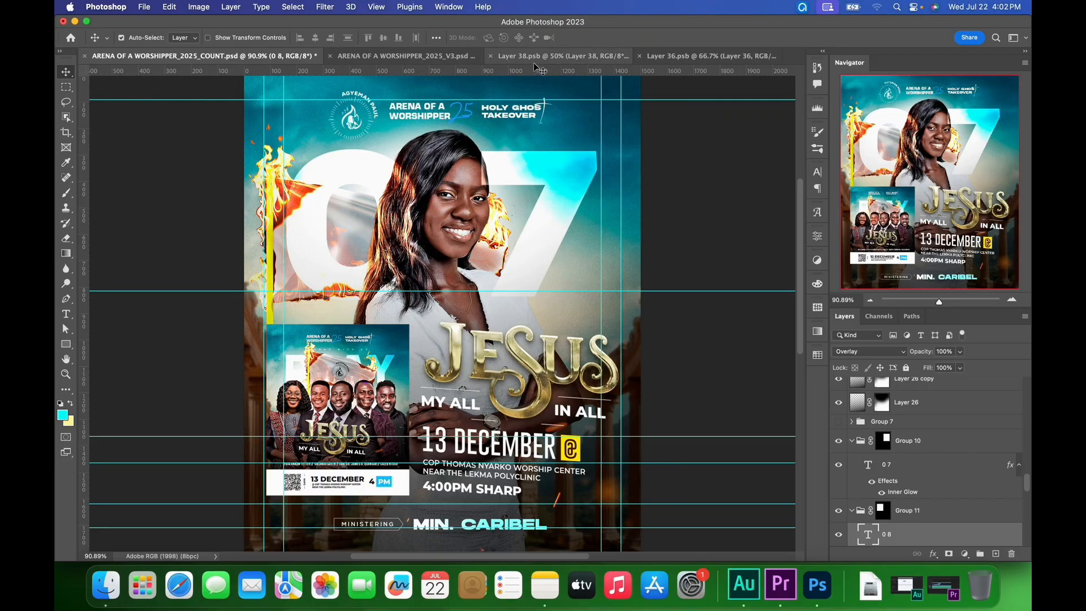
left_click(412, 56)
- Select the artists portrait layer and enlarge it slightly towards the upper right
left_click(452, 206)
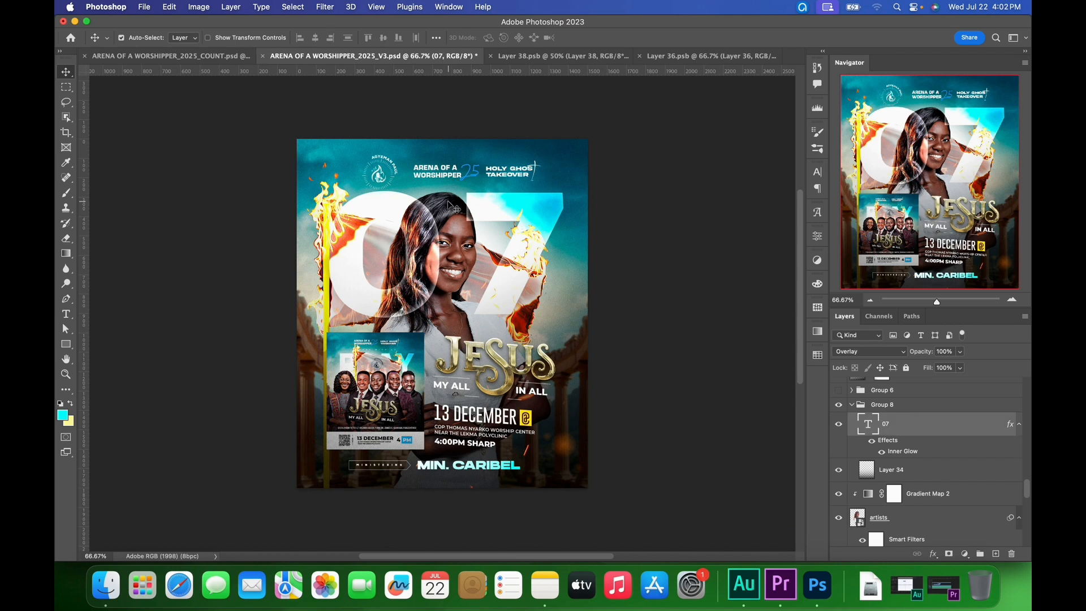
left_click(903, 523)
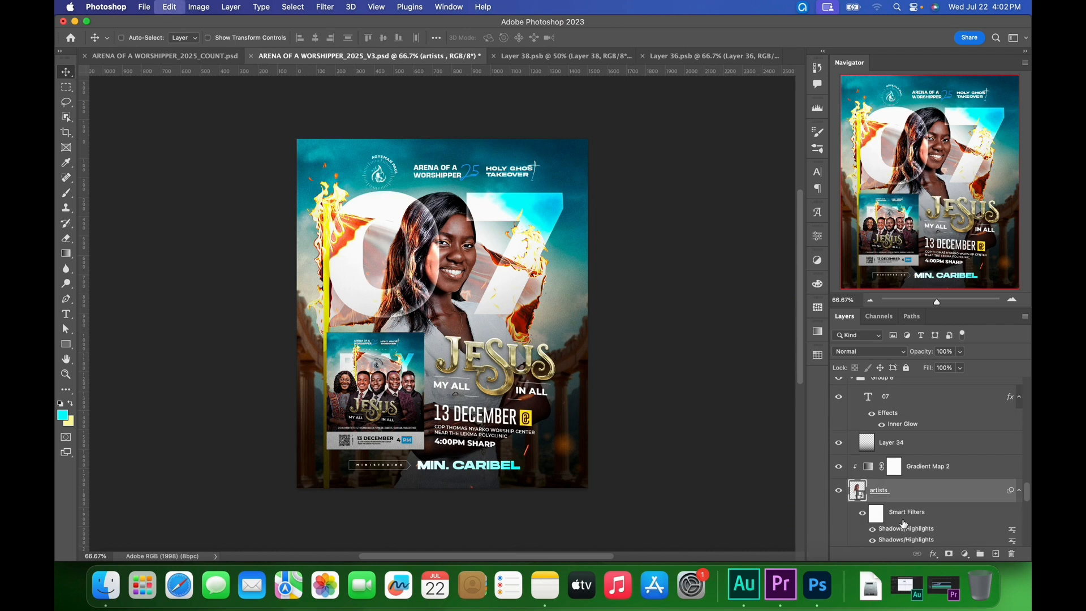
key("super+t")
left_click(580, 238)
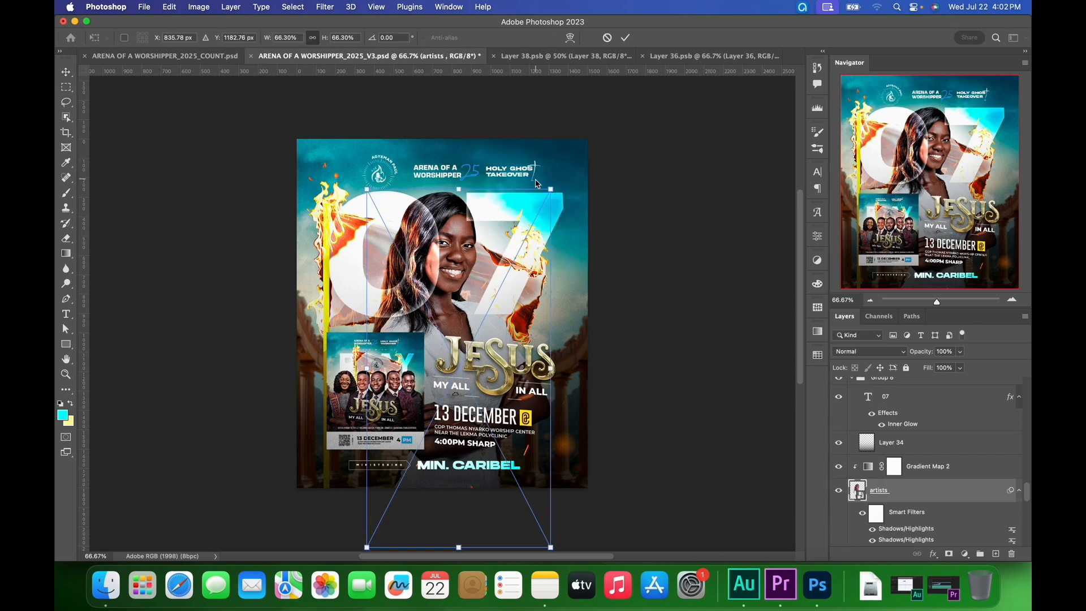
left_click_drag(551, 188, 561, 183)
left_click(625, 37)
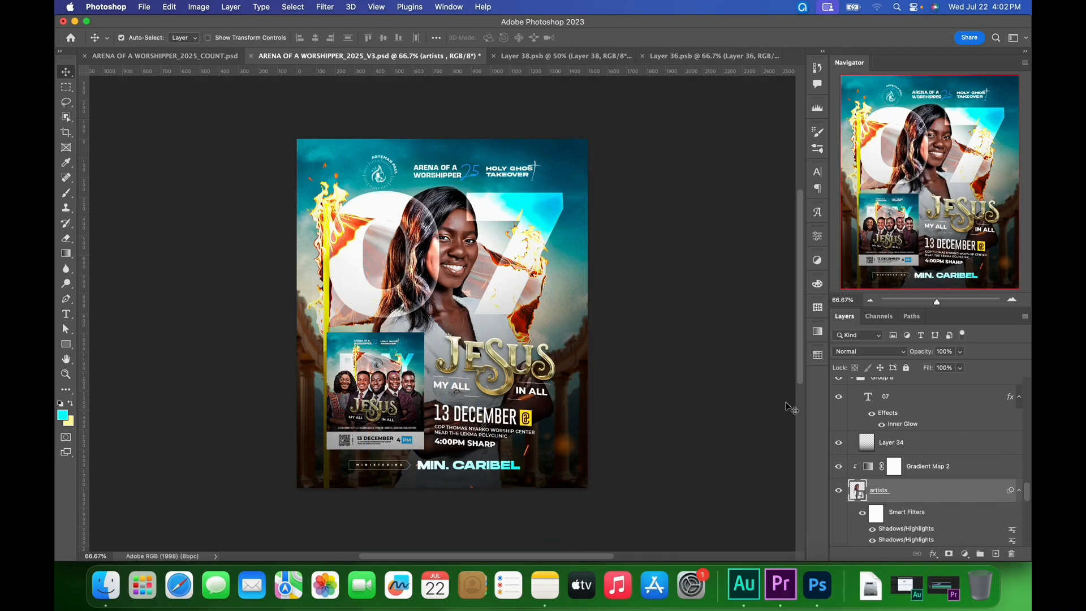
- Widen the kerning between the 0 and the 7 in the large 07 text
left_click(534, 202)
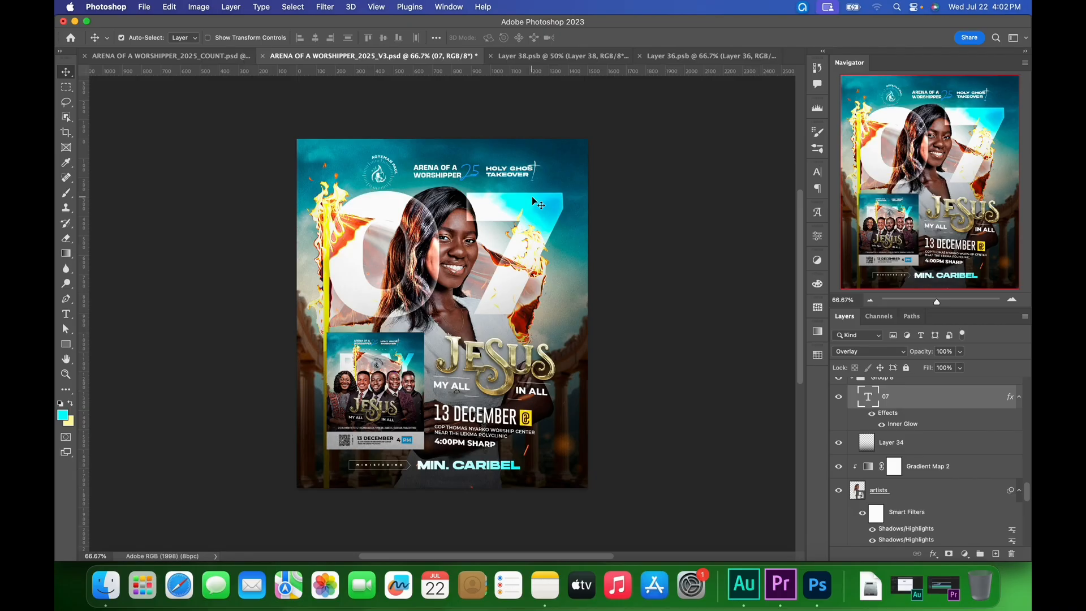
double_click(534, 202)
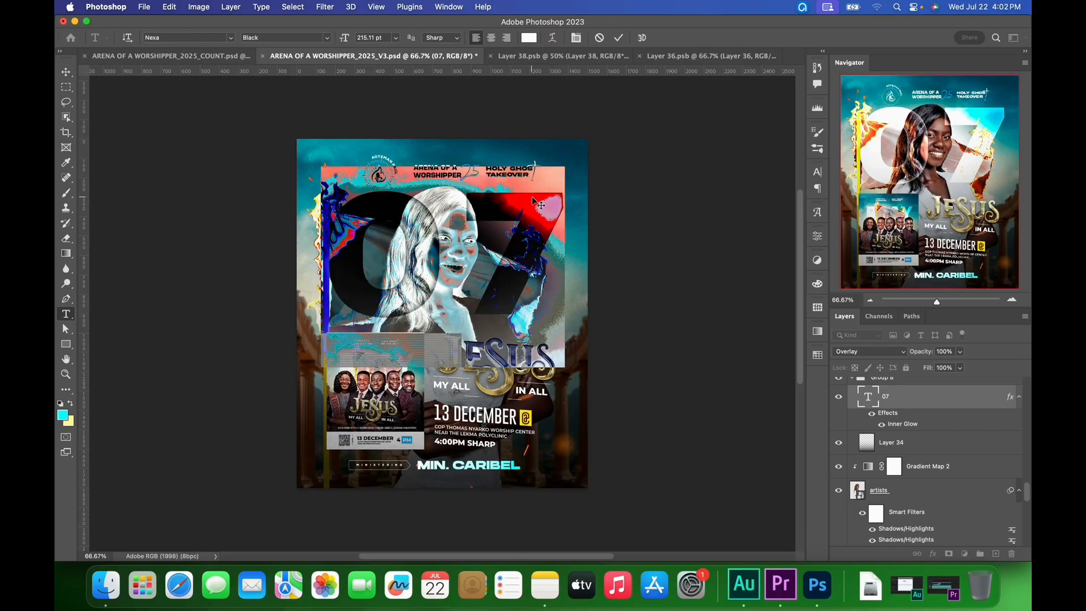
left_click(461, 226)
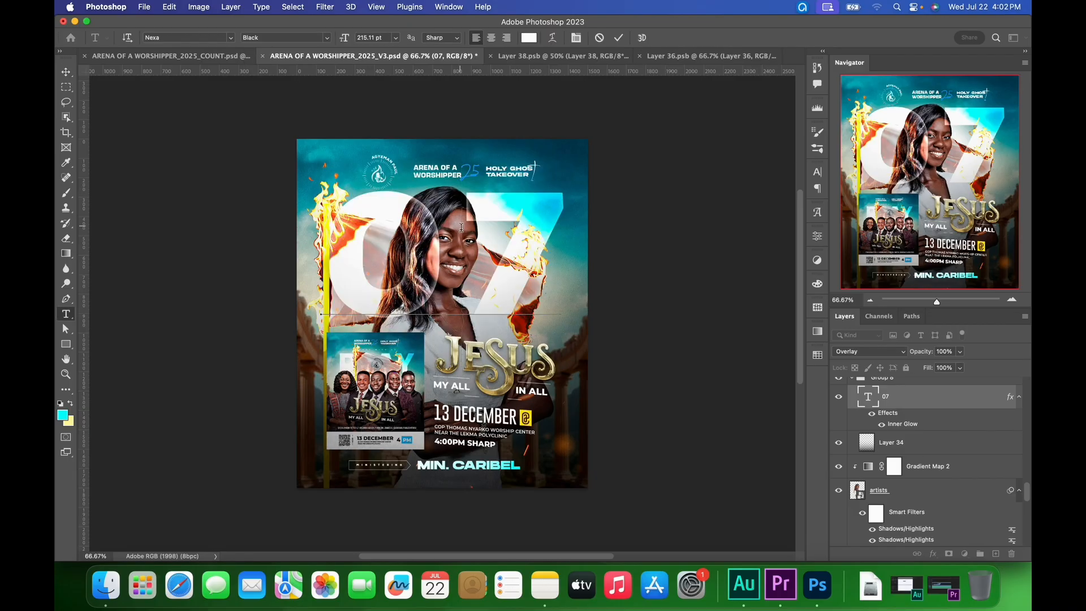
key("alt+Right")
key("alt+Right")
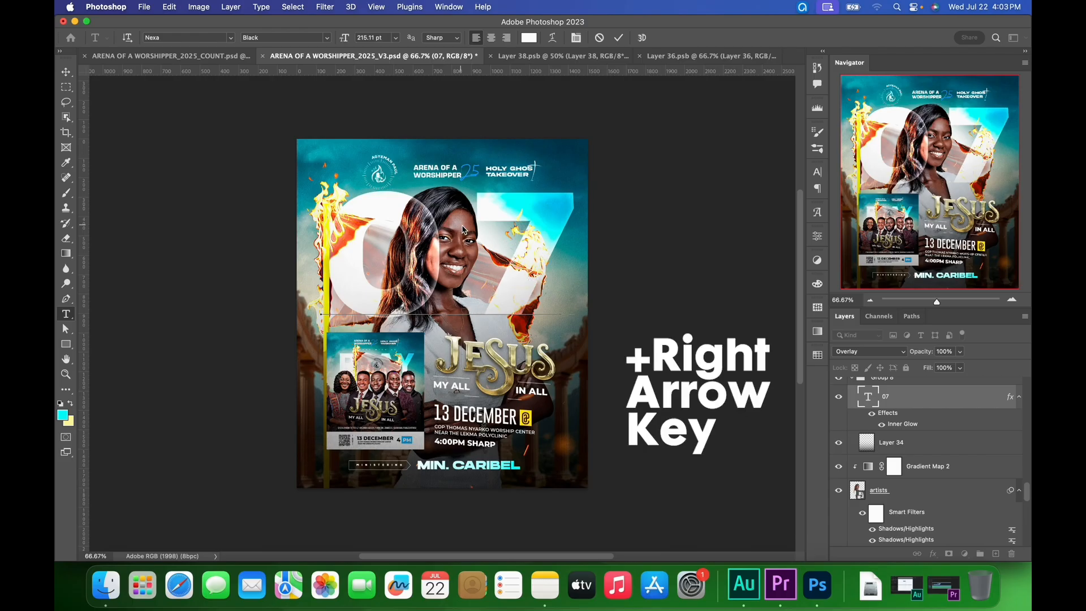
key("Escape")
key("v")
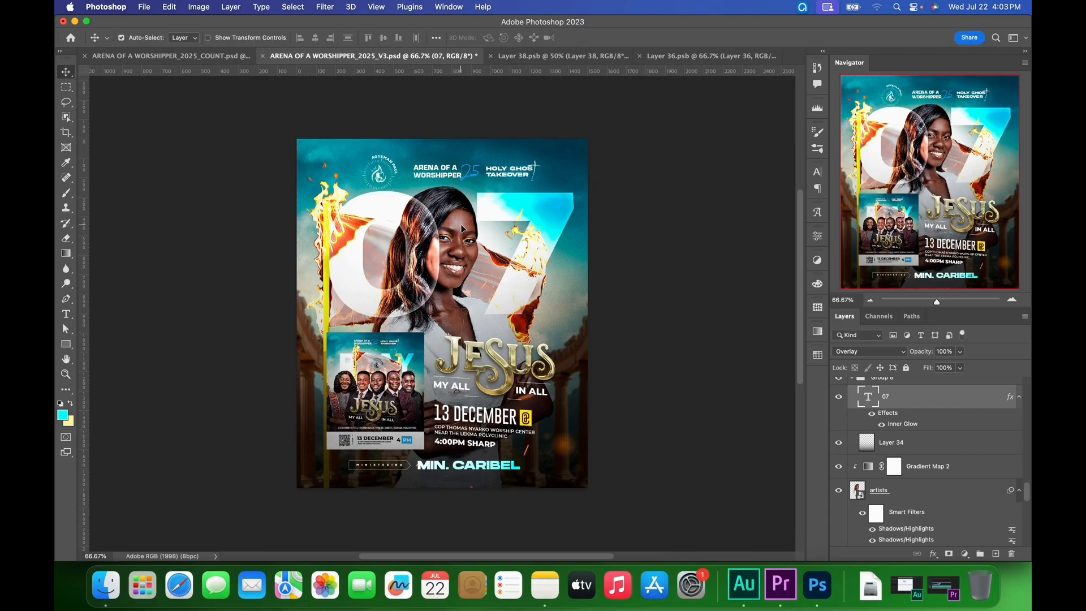
- Shift the 07 text left in larger increments to rebalance it behind the portrait
key("shift+Left")
key("shift+Left")
key("shift+Left")
key("shift+Left")
key("shift+Left")
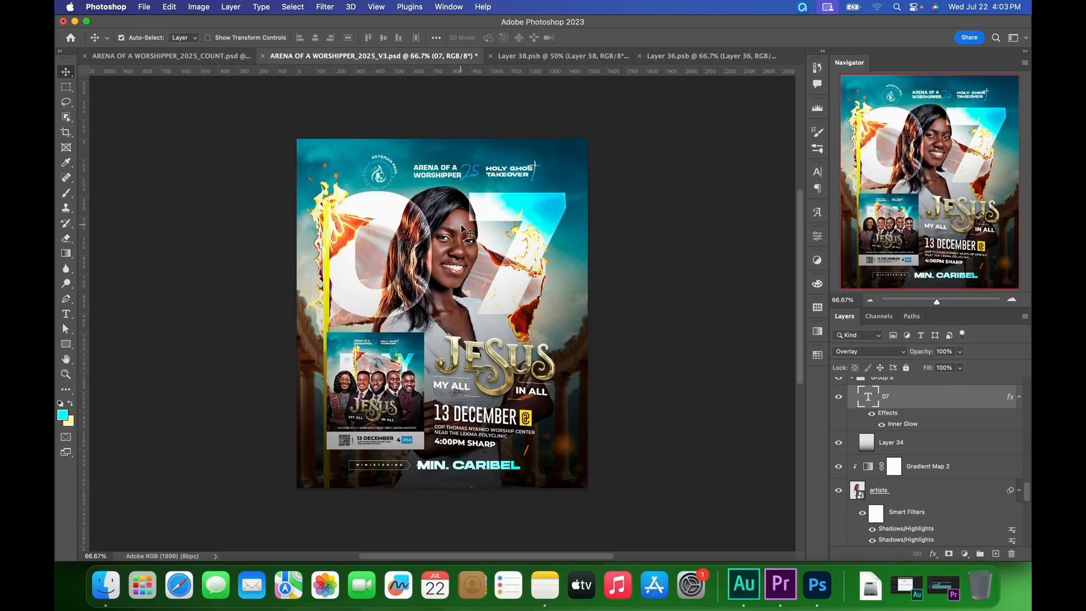
key("shift+Left")
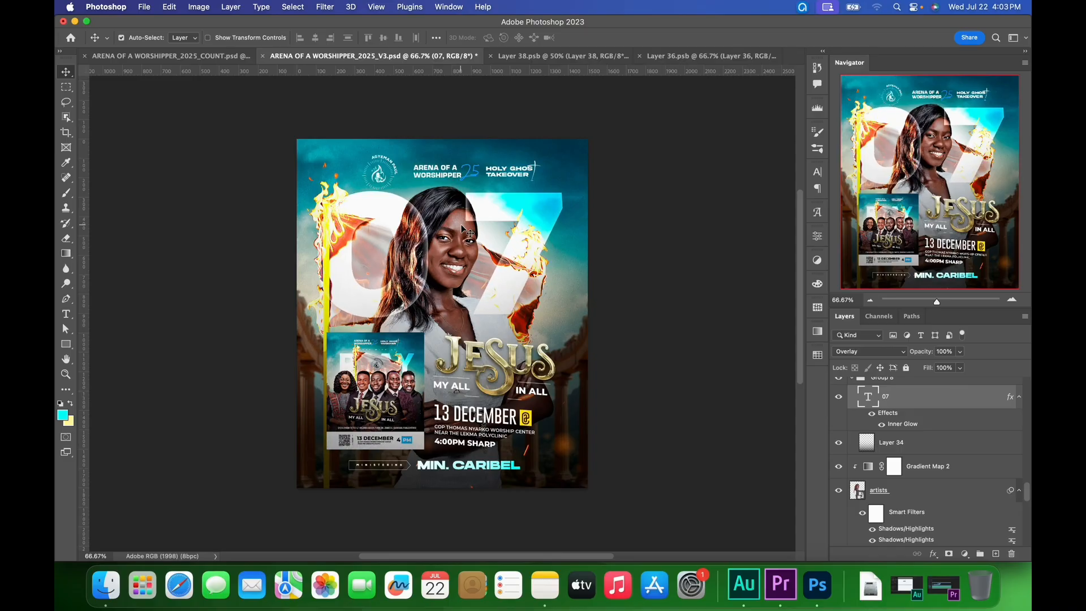
- Check the COUNT design again and scale the circular logo group in this flyer down to about 84%
left_click(242, 57)
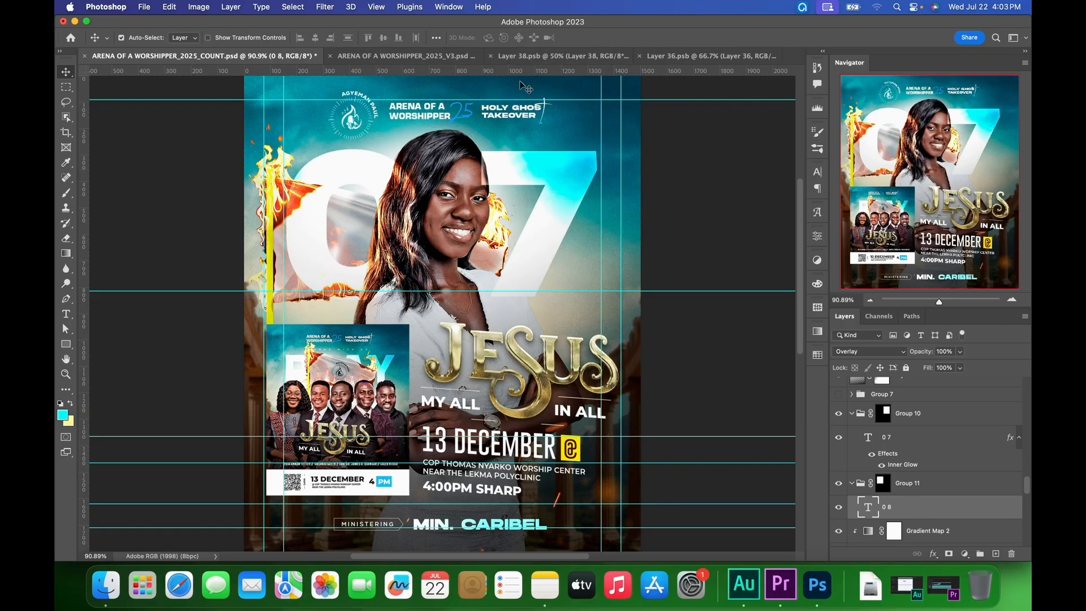
left_click(436, 60)
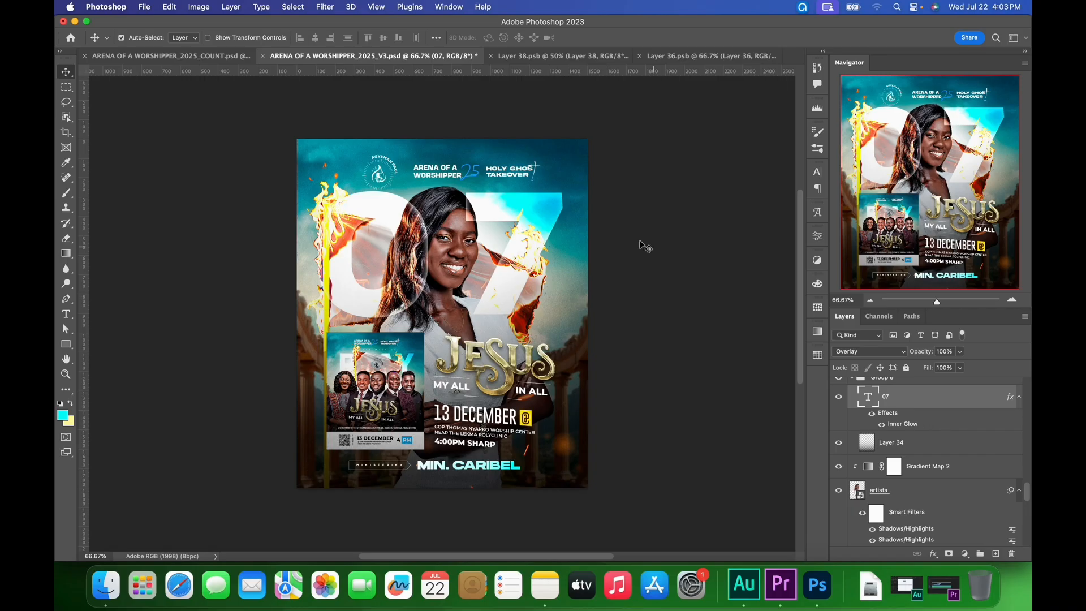
right_click(380, 178)
left_click(399, 207)
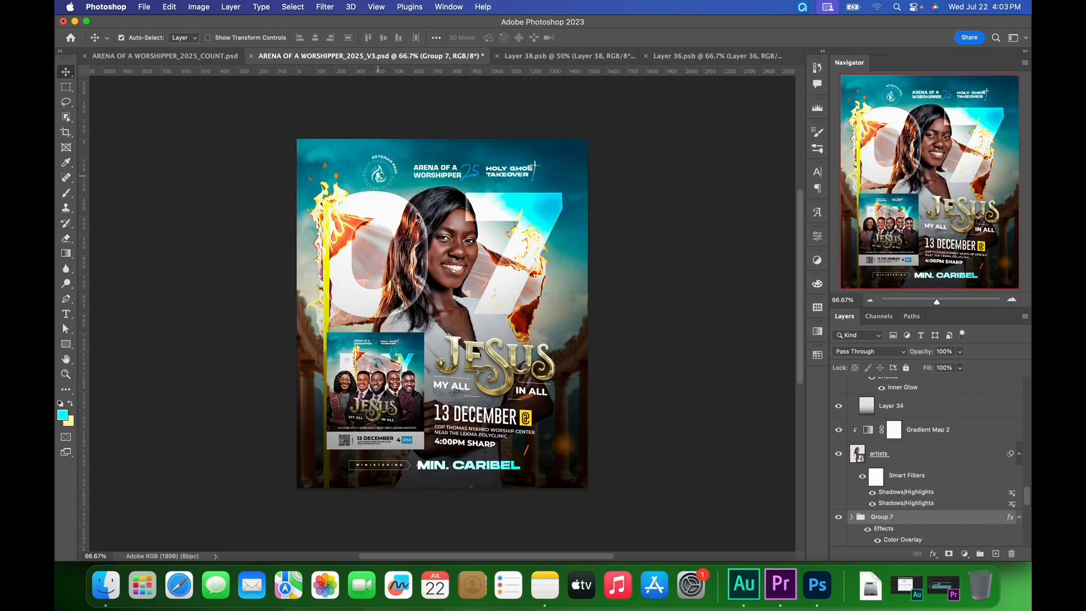
key("super+t")
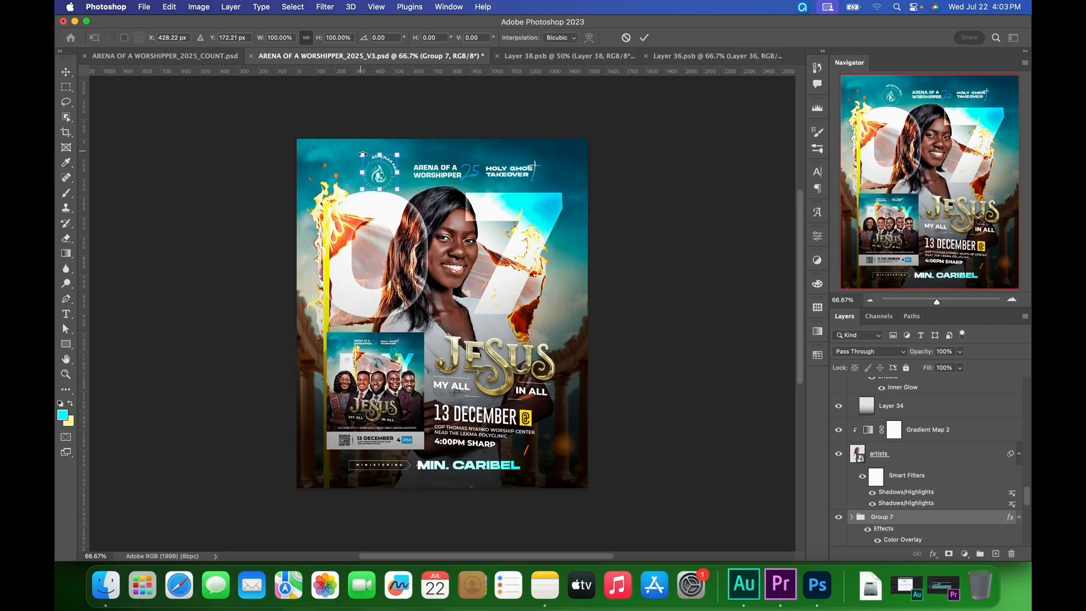
left_click_drag(363, 152, 369, 156)
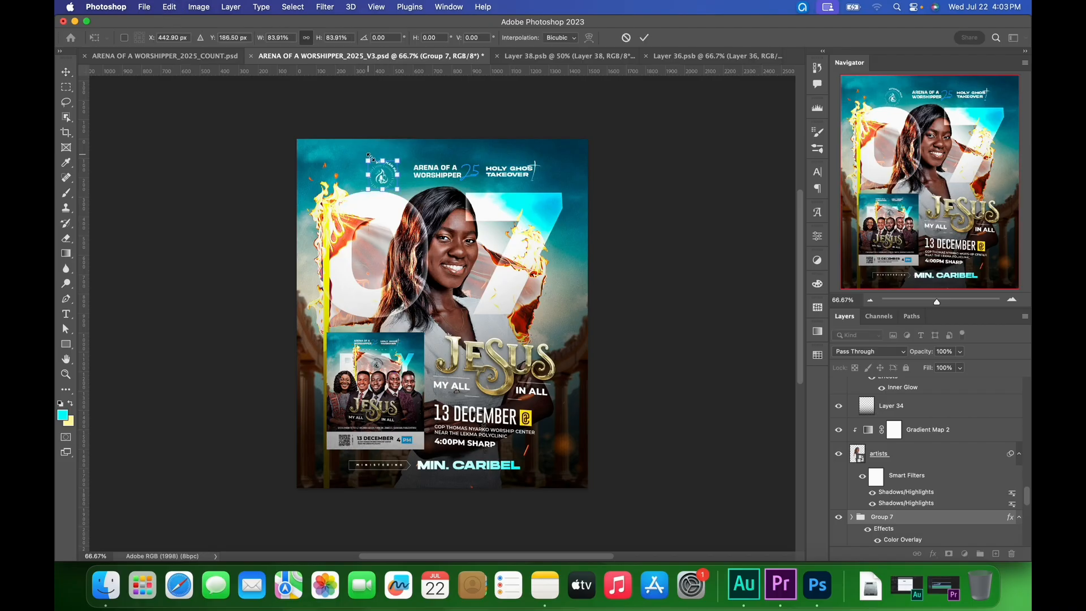
key("Return")
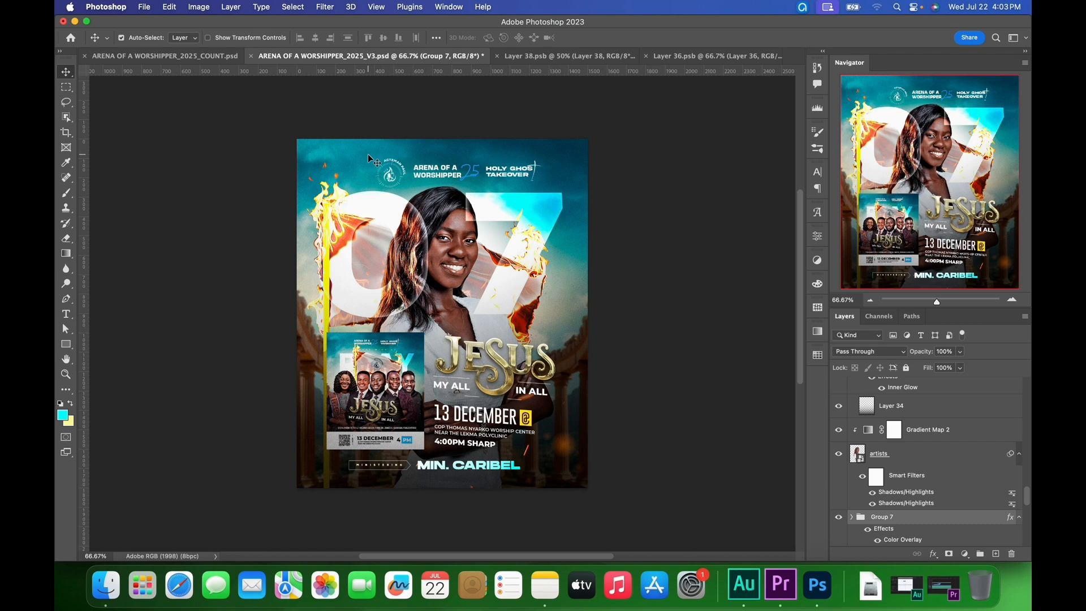
- Add the EDITION and OVER groups to the logo selection and scale the whole header row up to about 106%
right_click(442, 166)
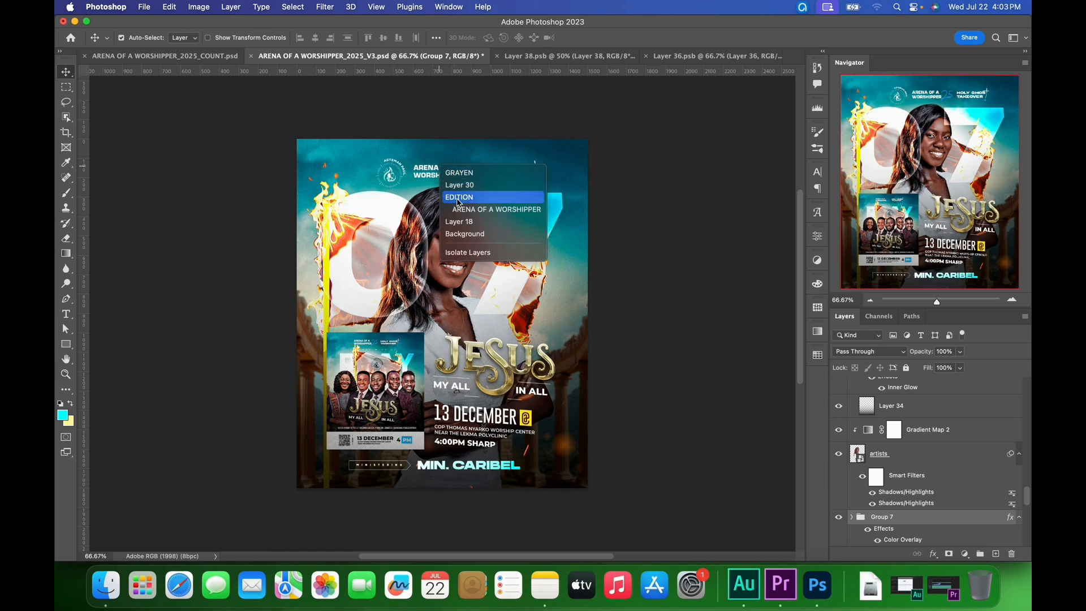
left_click(459, 197)
right_click(509, 173)
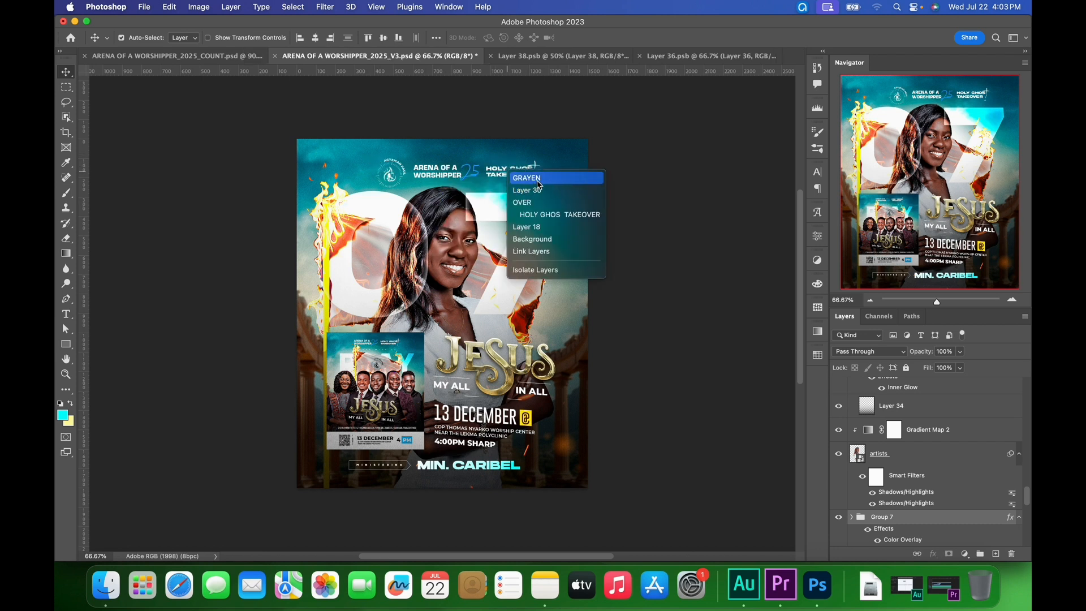
left_click(532, 205)
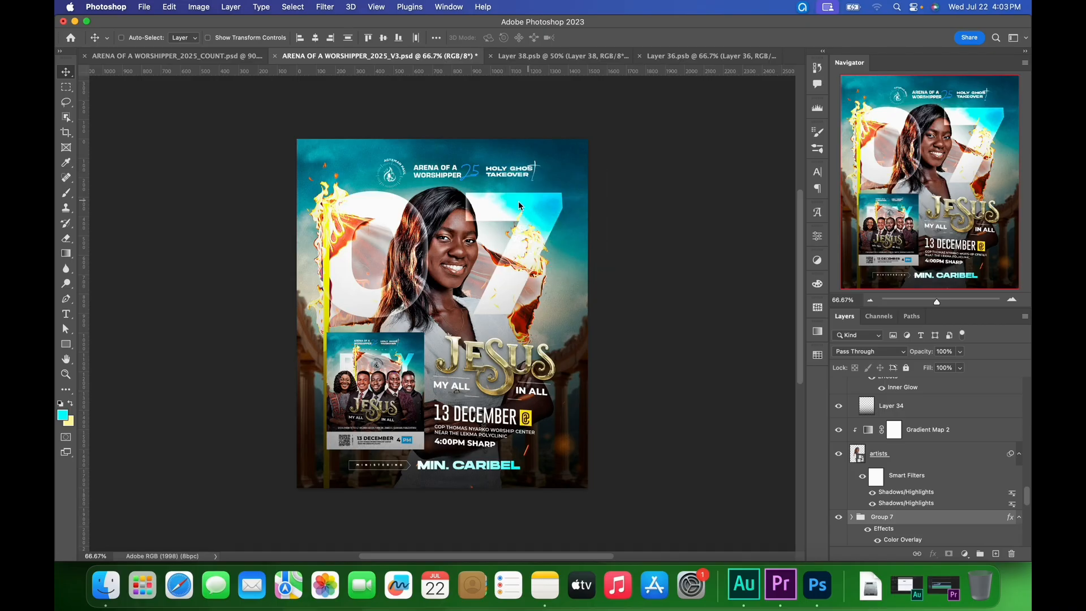
key("super+t")
left_click_drag(378, 159, 376, 142)
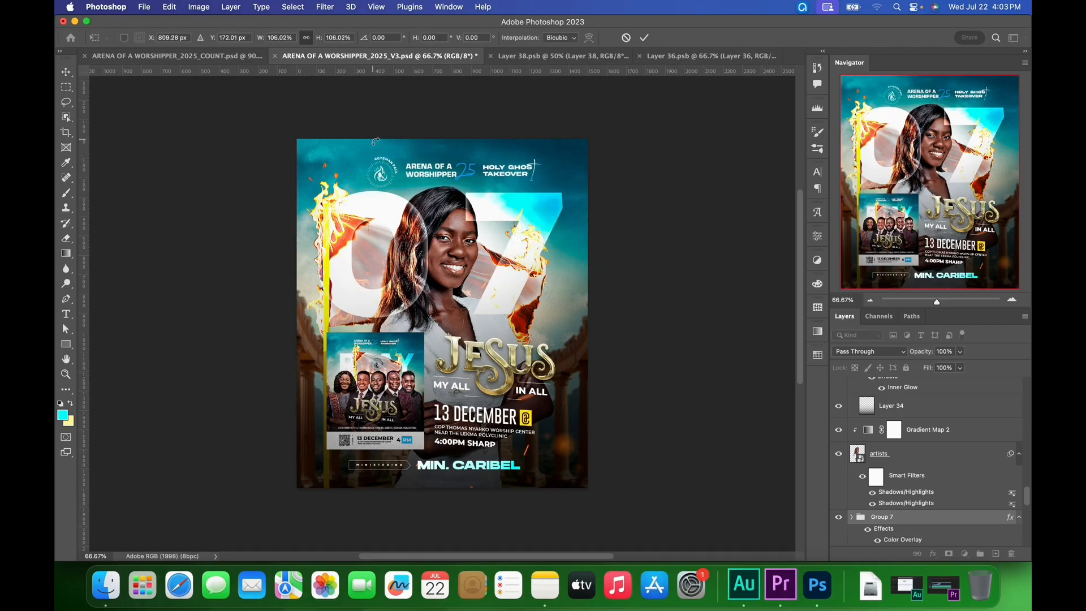
key("Return")
- Nudge the selected header row left and check the flyer fitted to the screen
key("shift+Left")
key("Left")
key("Left")
key("Left")
key("Left")
key("Left")
key("super+0")
key("super+minus")
key("super+0")
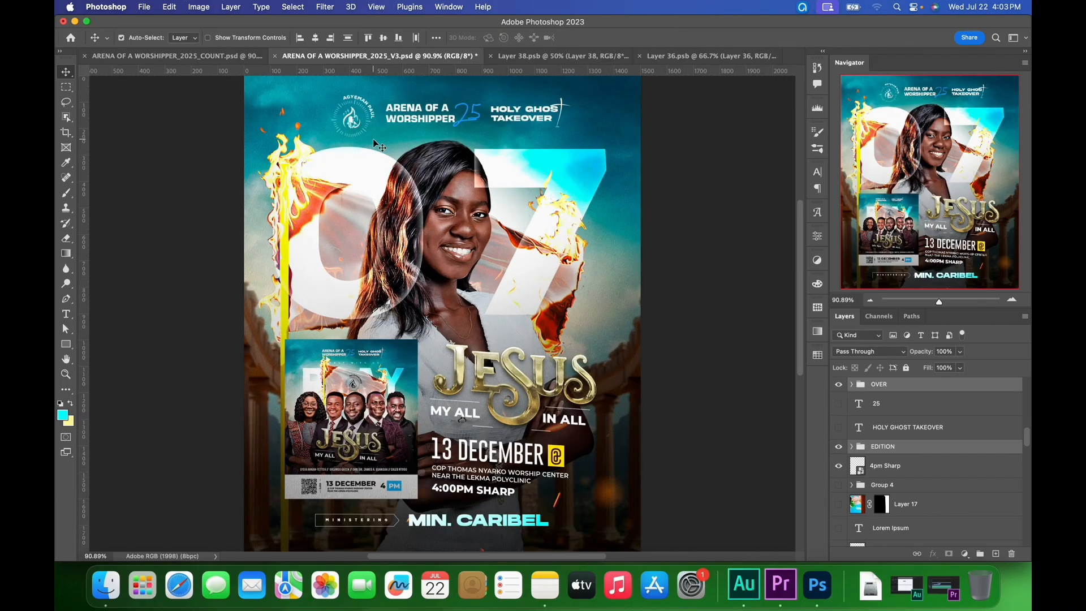
- Select Layer 28 behind the 07 numerals and duplicate it
left_click(502, 218)
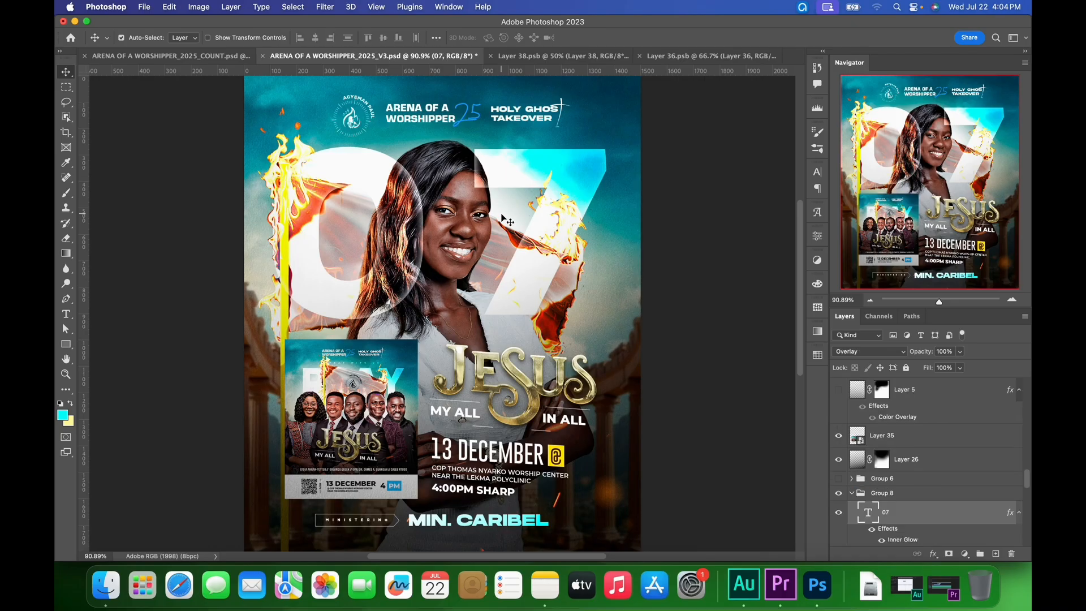
left_click(402, 149)
key("super+t")
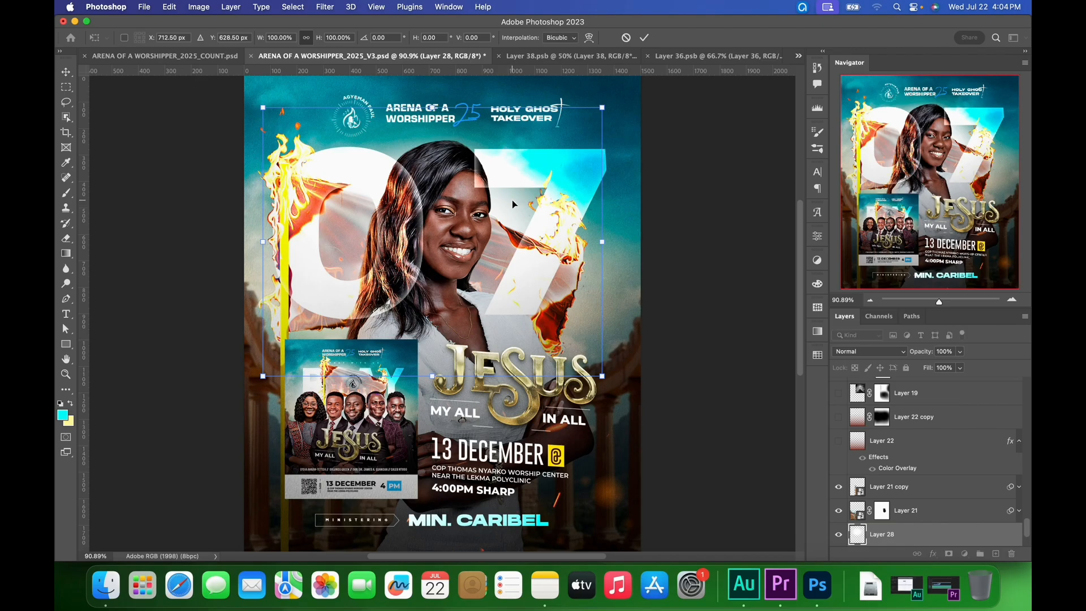
key("Return")
key("super+j")
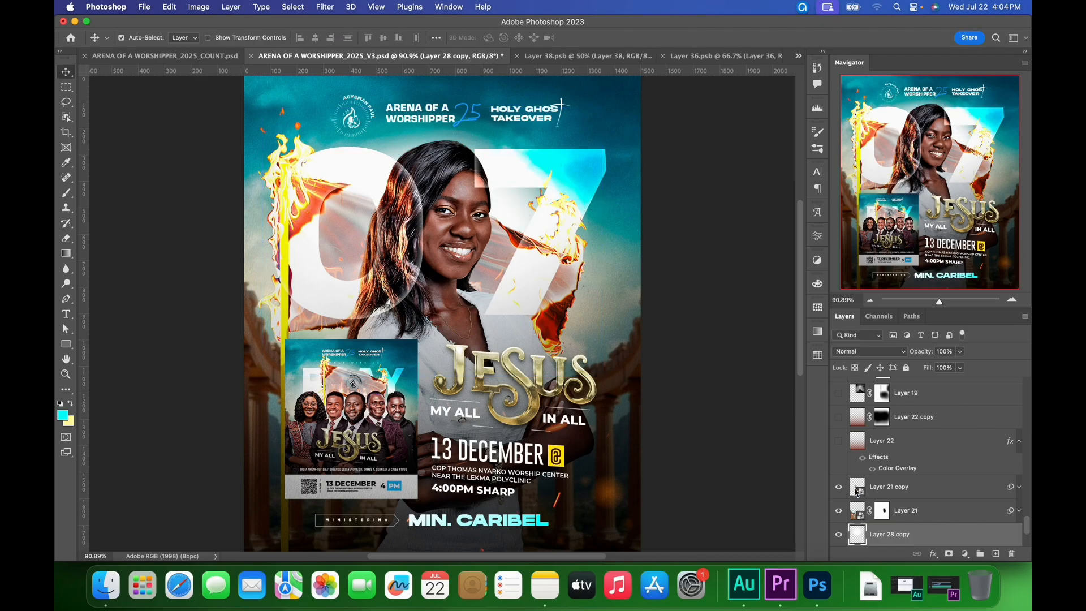
- Scale the duplicate of Layer 28 down to about 96%, keeping its lower-left corner in place
key("super+t")
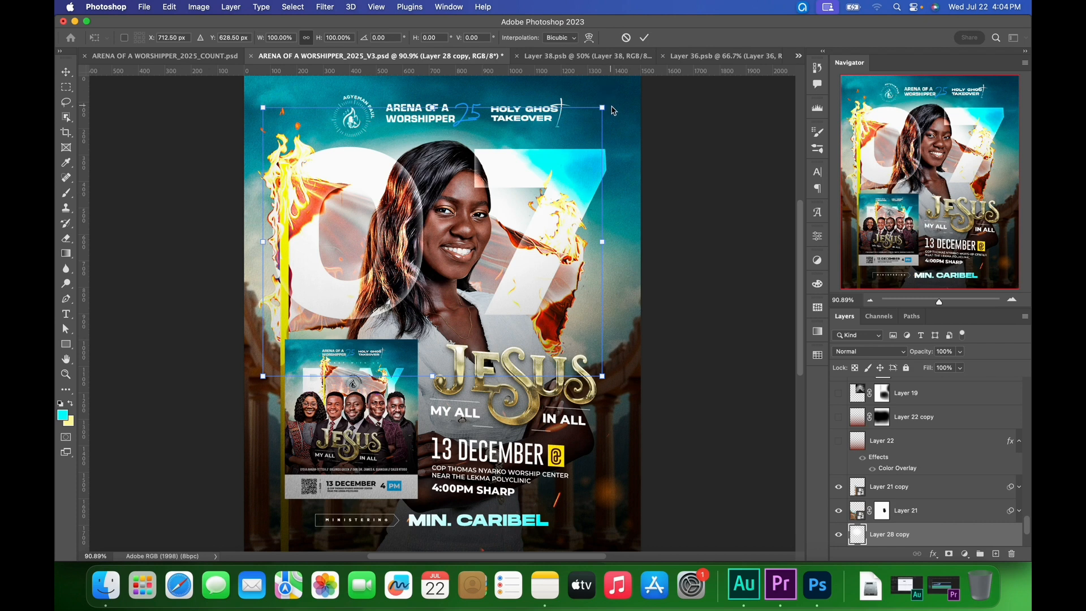
left_click_drag(608, 114, 595, 121)
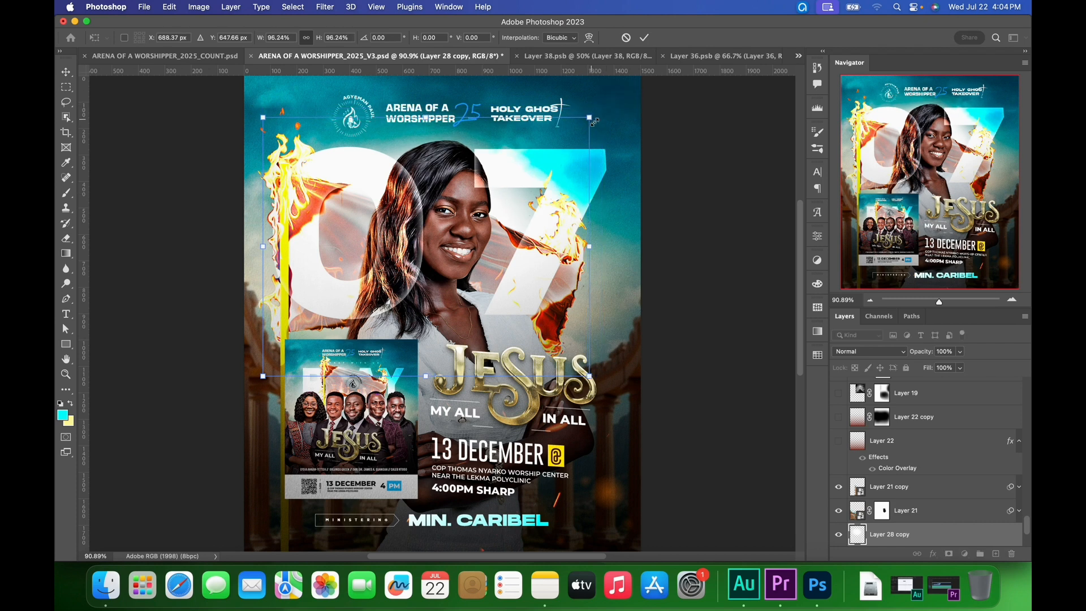
key("Return")
key("super+minus")
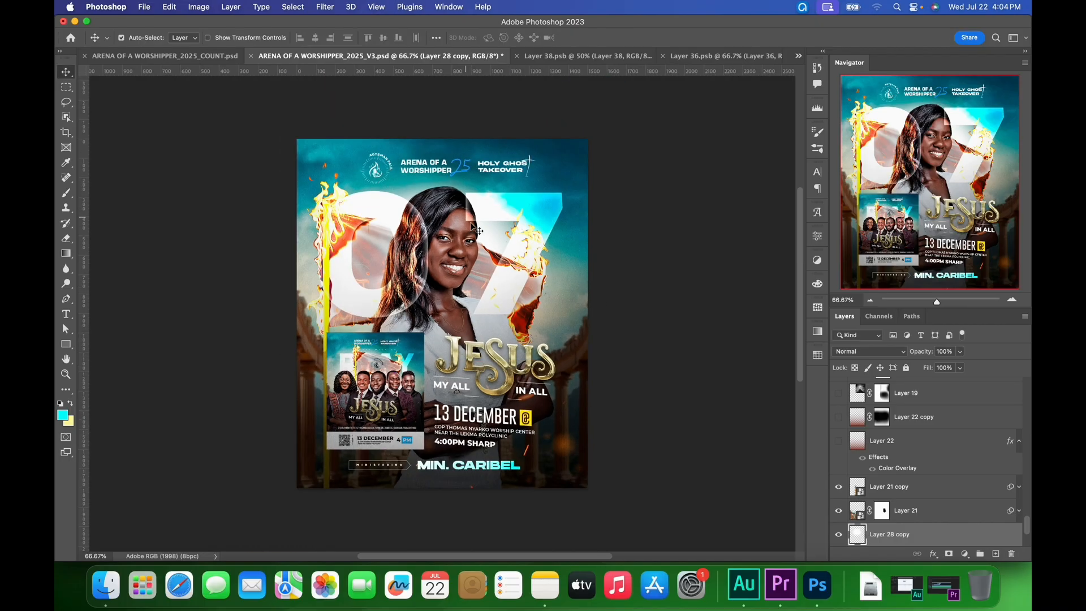
- Check how the 07 numerals are built in the ARENA OF A WORSHIPPER_2025_COUNT.psd reference and return to the V3 flyer
left_click(216, 54)
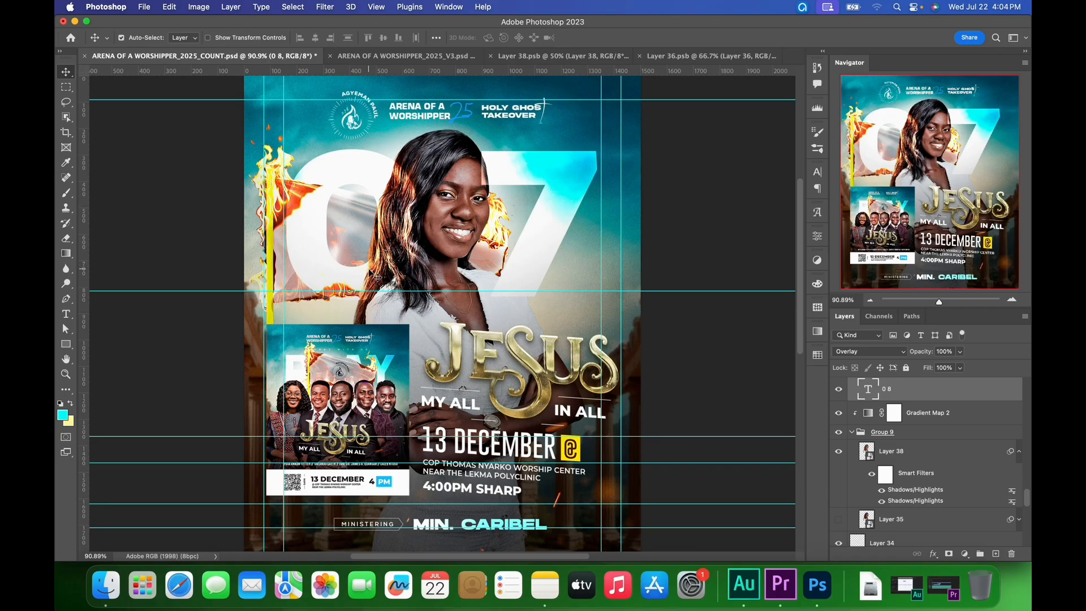
left_click(839, 391)
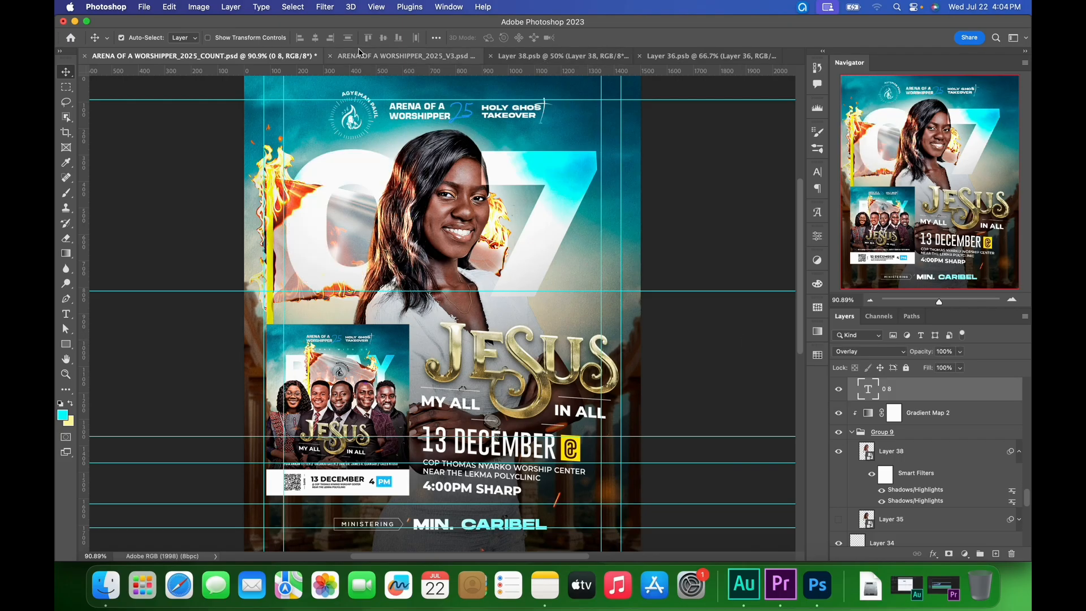
left_click(402, 56)
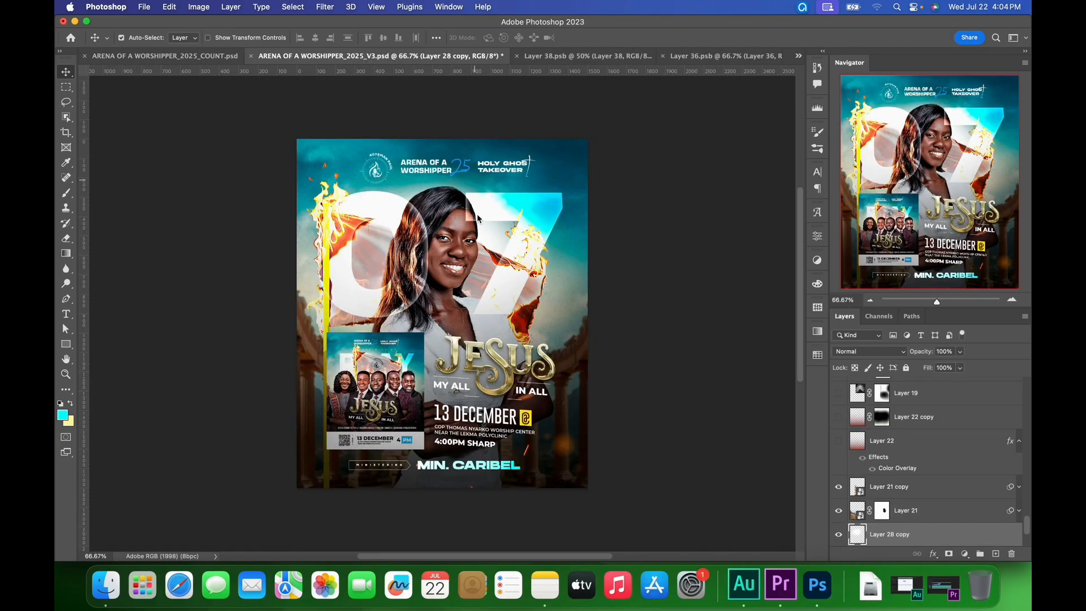
- Change the 07 text layer to a single 7 and move it back to the right side of the portrait
left_click(527, 226)
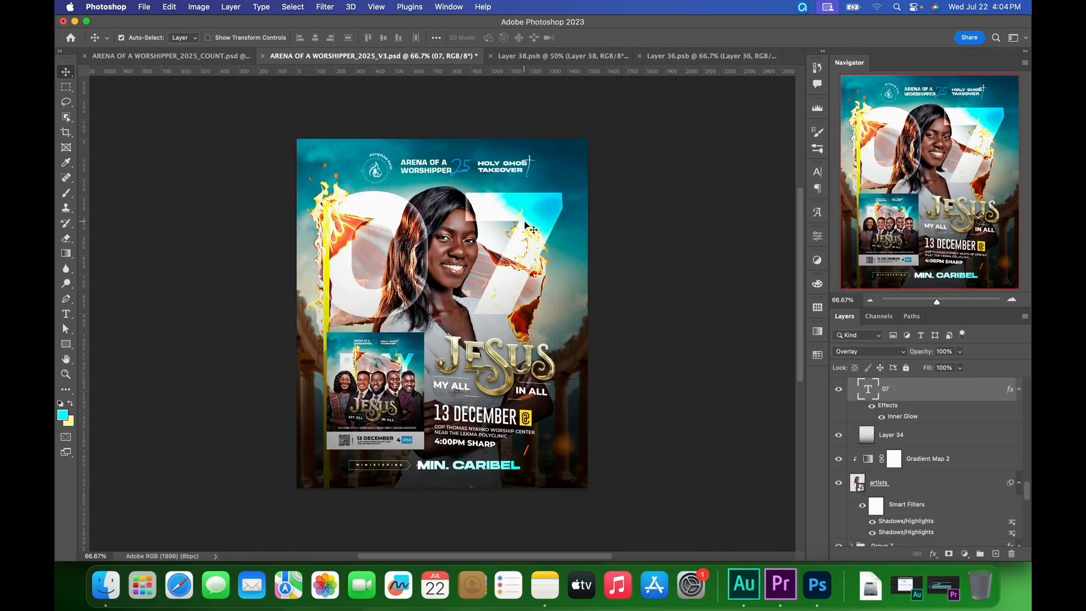
double_click(868, 389)
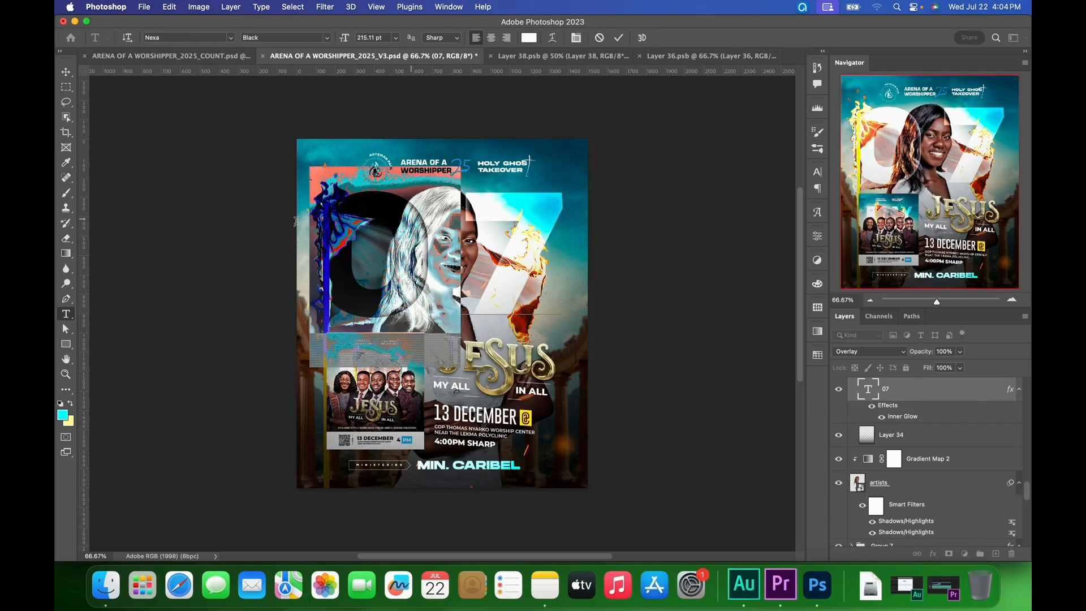
type("7")
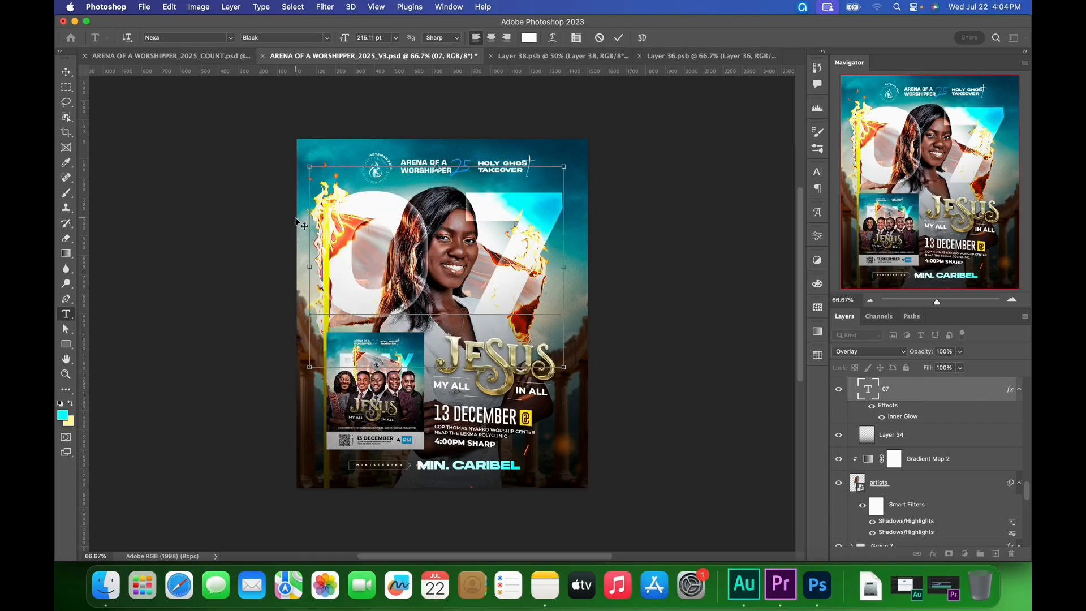
left_click(620, 38)
key("v")
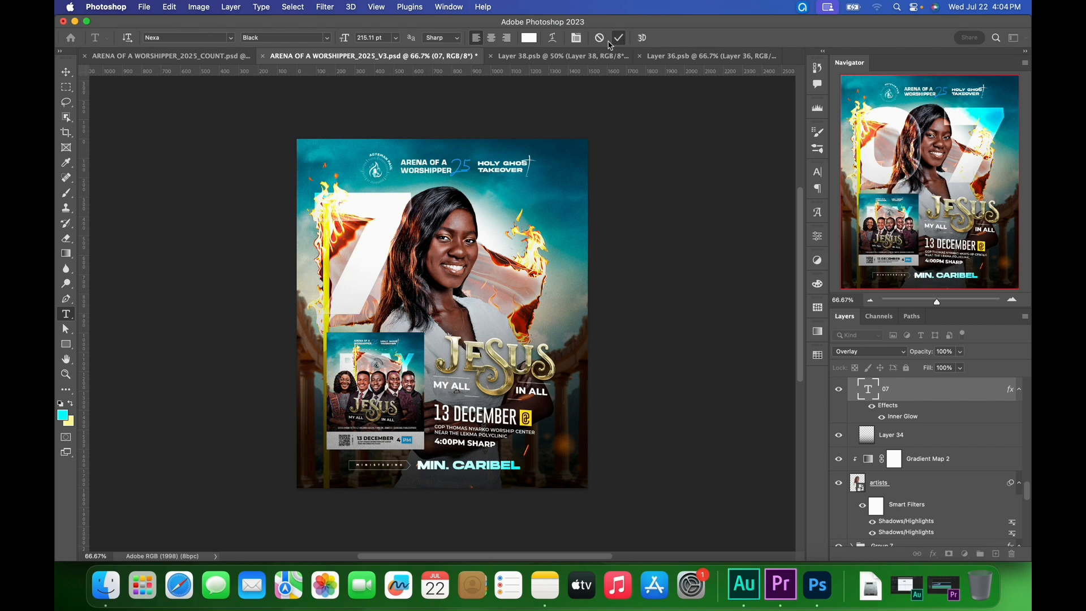
left_click_drag(366, 235, 522, 247)
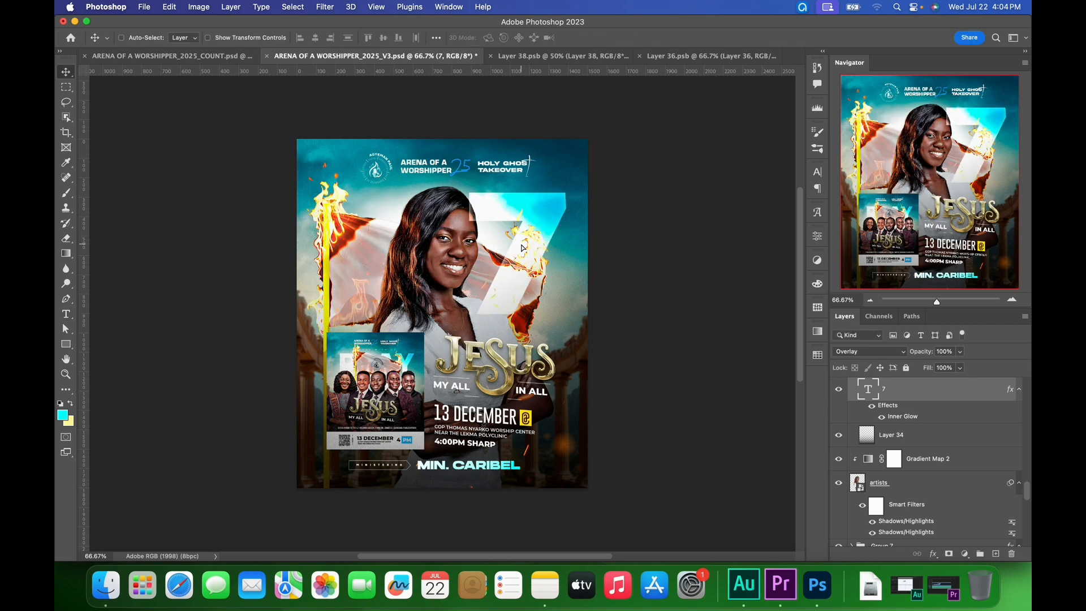
- Duplicate the 7 layer, move the copy left behind the portrait and change its text to 0
key("super+j")
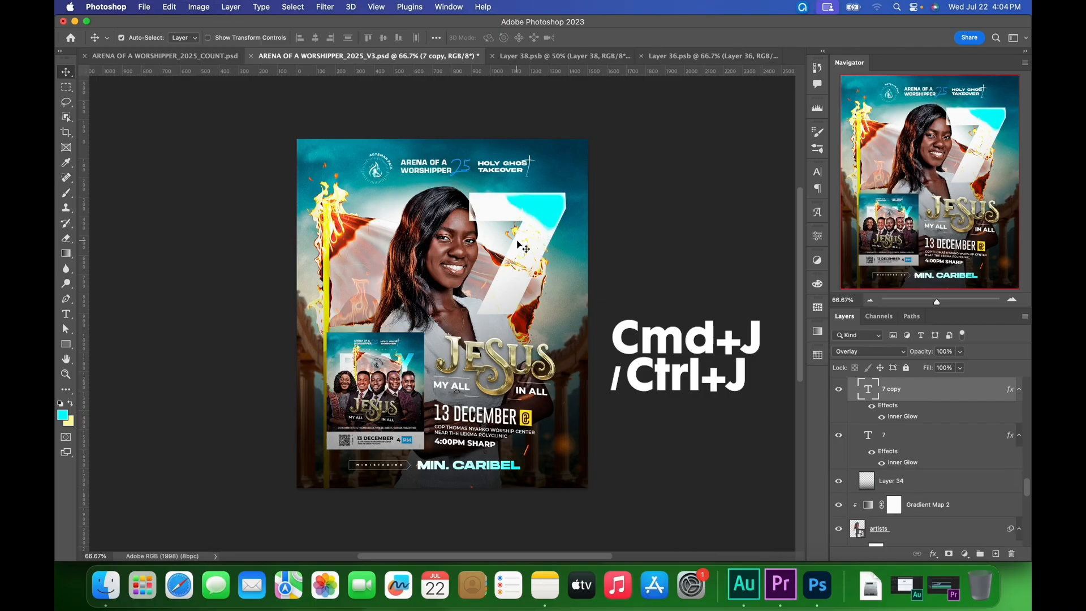
left_click_drag(528, 235, 433, 232)
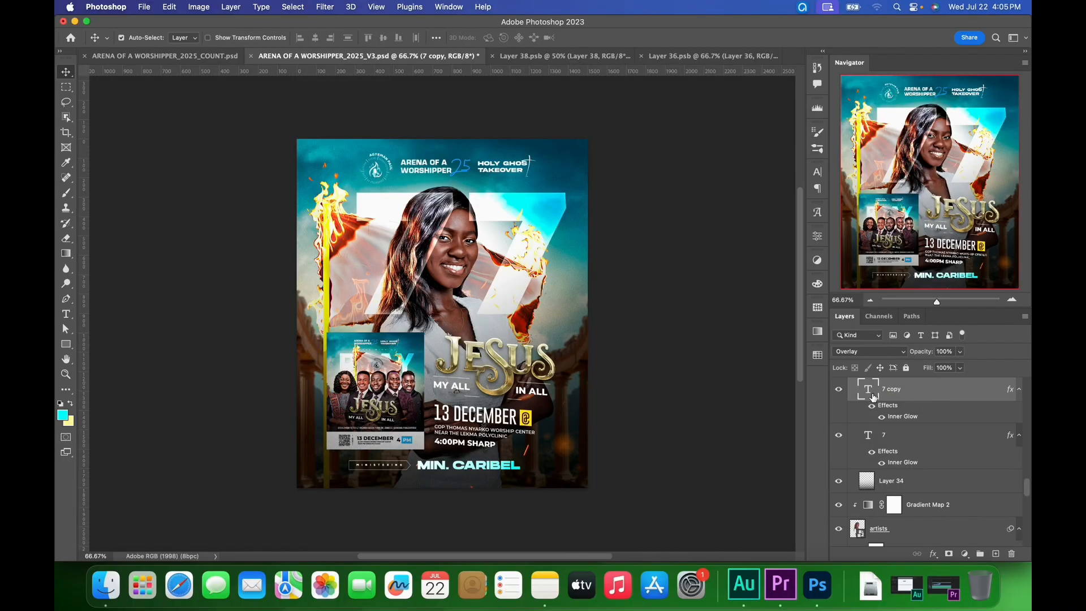
double_click(870, 391)
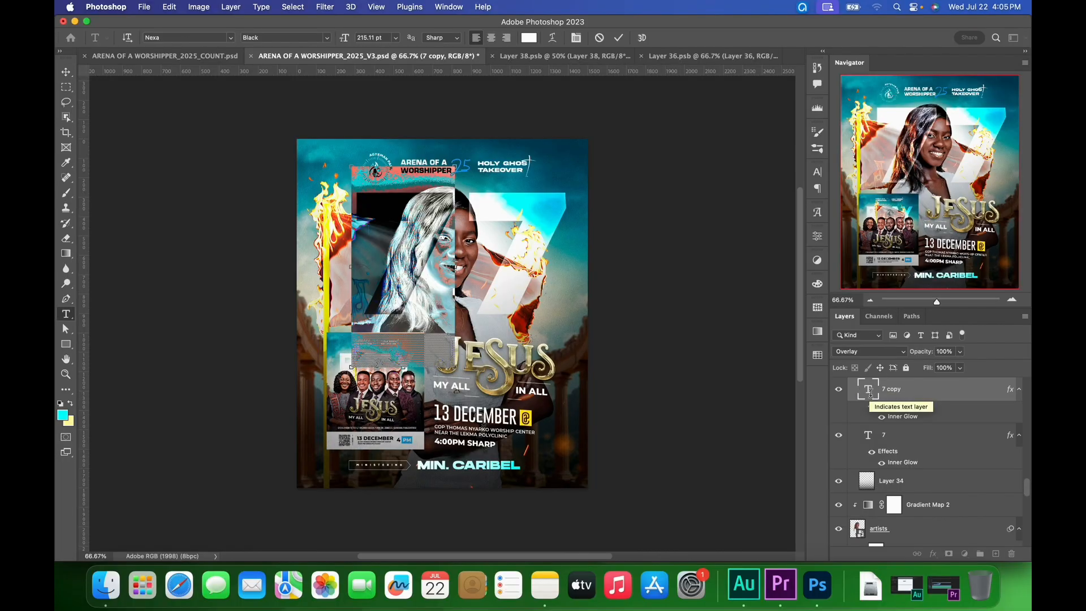
type("O")
left_click(619, 38)
key("v")
- Clear the layer style of the 0 and set its blend mode to Overlay
right_click(899, 419)
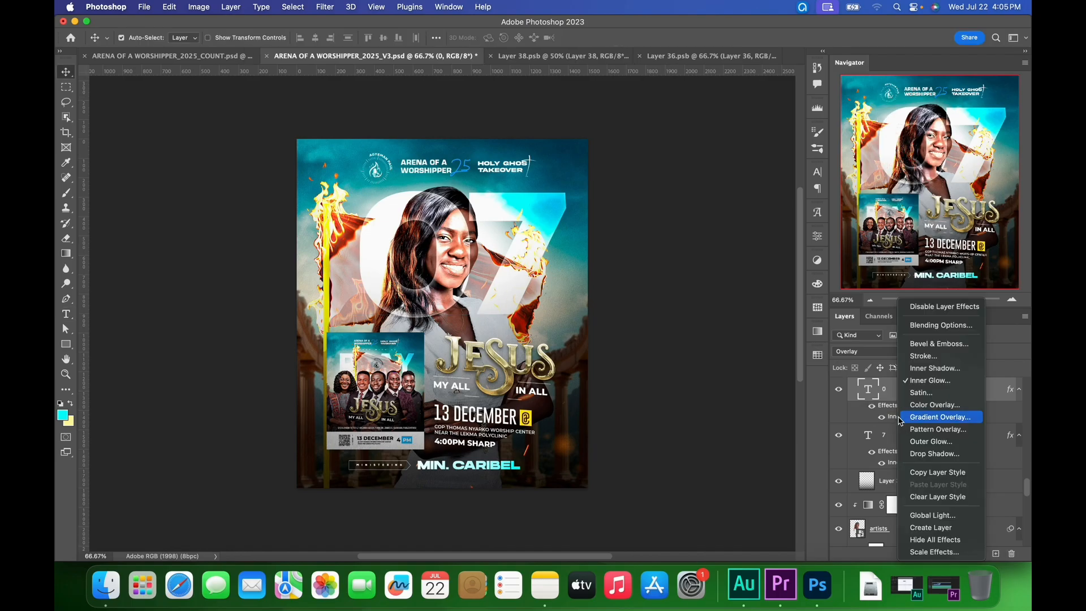
left_click(934, 497)
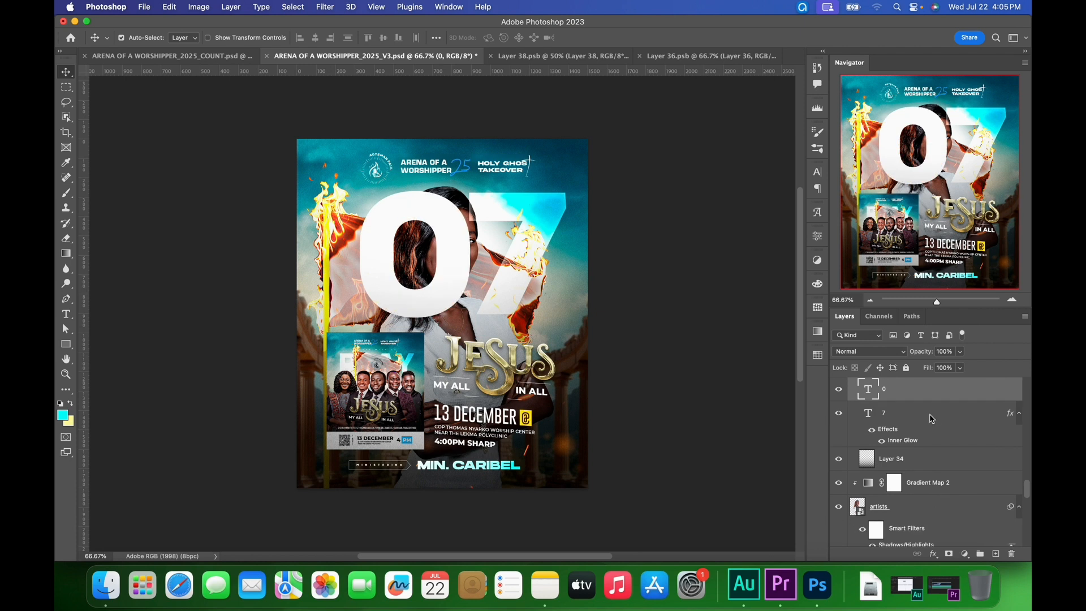
left_click(878, 355)
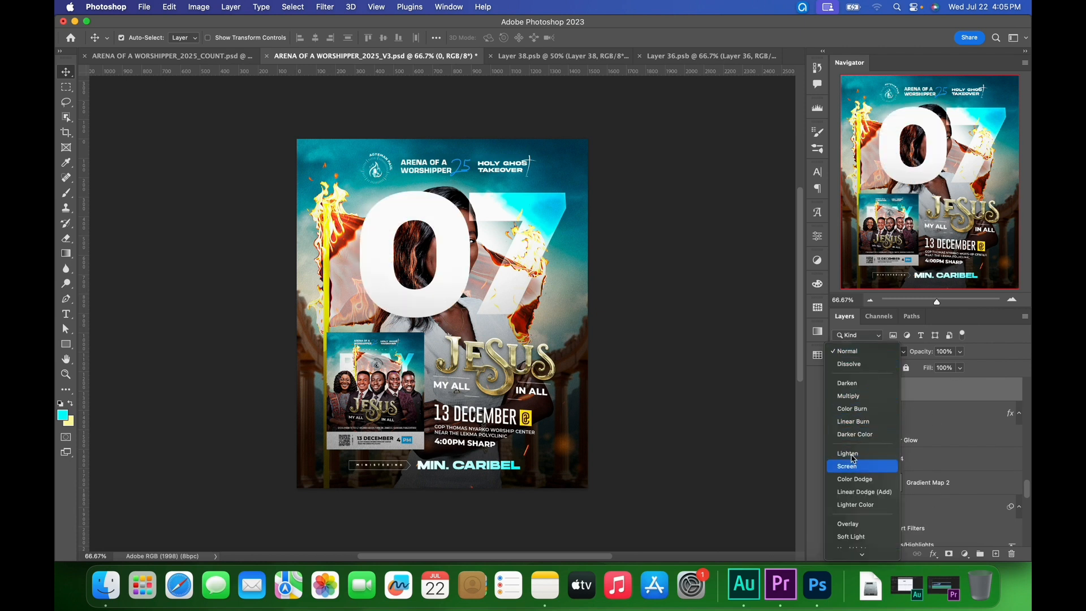
left_click(849, 524)
- Nudge the 0 left in large increments until it sits beside the portrait over the burning flag
key("shift+Left")
key("shift+Left")
key("shift+Left")
key("shift+Left")
key("shift+Left")
key("shift+Left")
key("shift+Left")
key("shift+Left")
key("shift+Left")
key("shift+Left")
key("shift+Left")
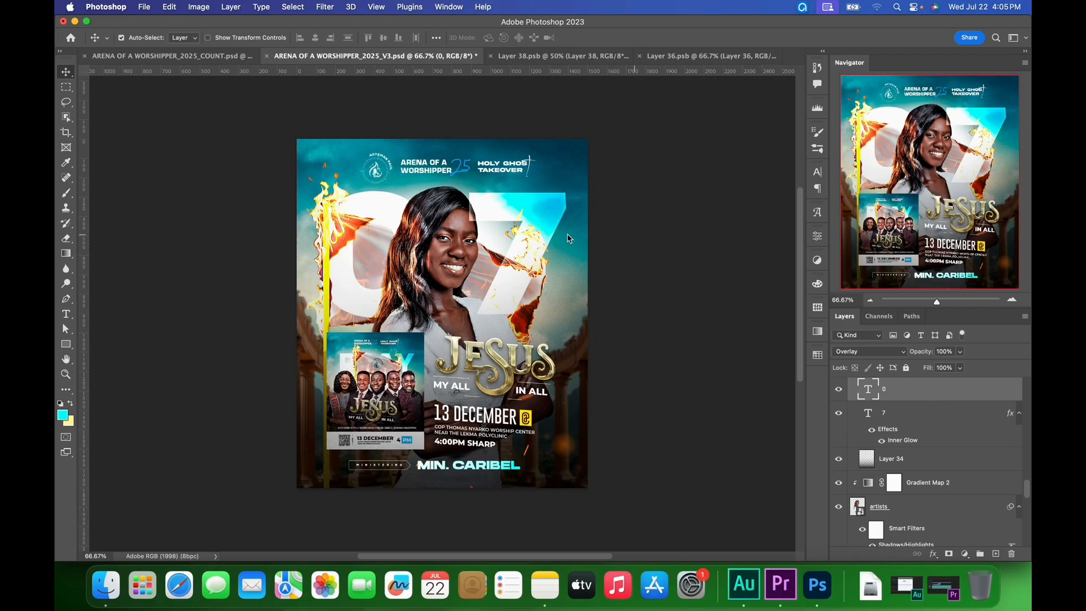
- Shift the 7 slightly left toward the portrait and reselect the 0 layer
left_click(548, 211)
left_click_drag(548, 211, 547, 211)
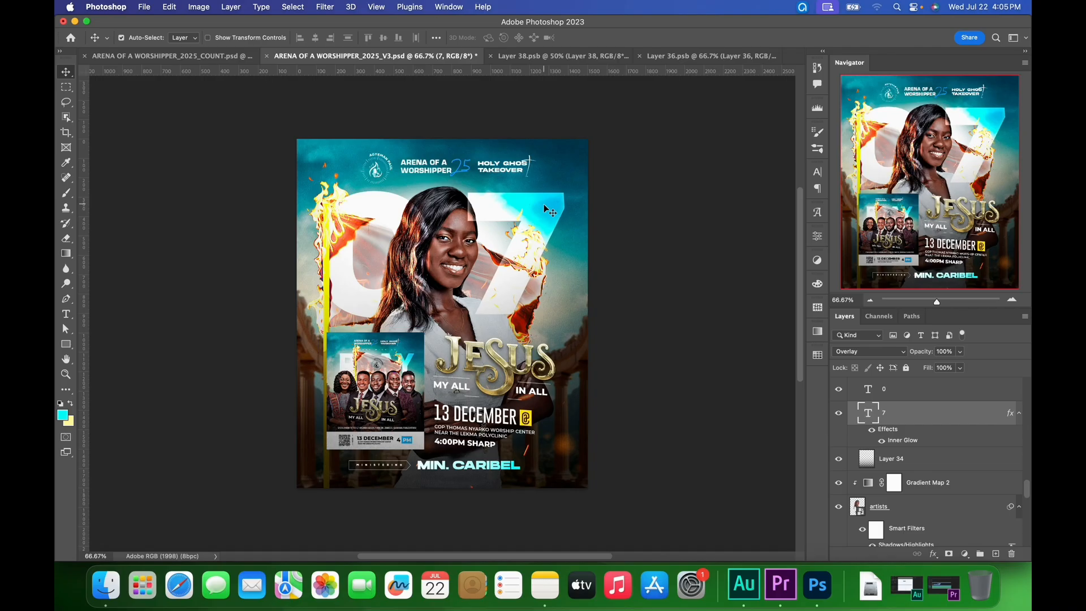
left_click(374, 206)
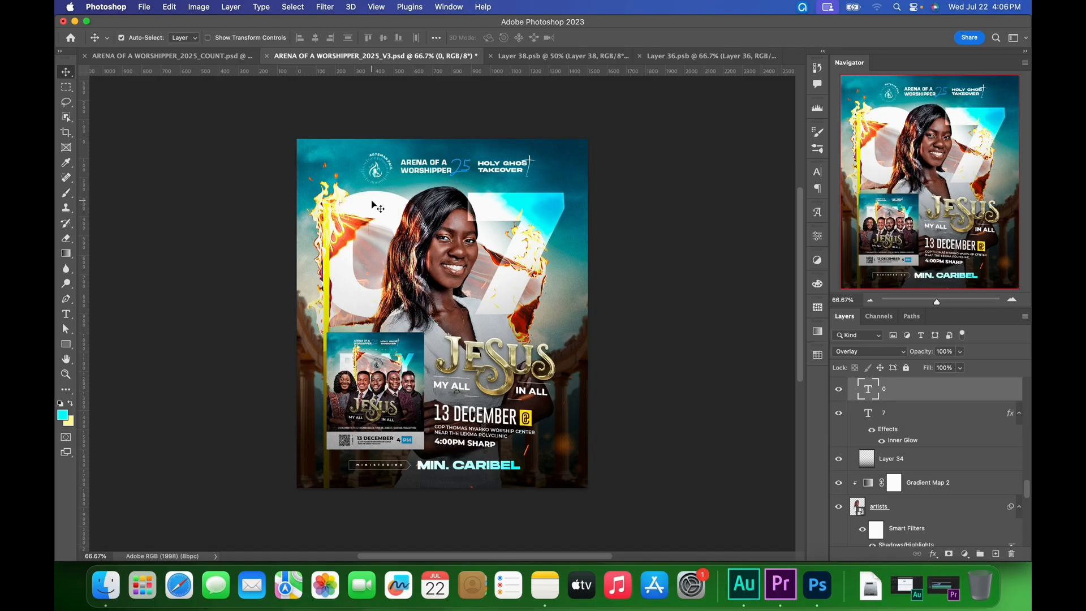
- Compare the separate 0 and 7 with the COUNT reference and review the V3 flyer with the interface panels hidden
left_click(228, 60)
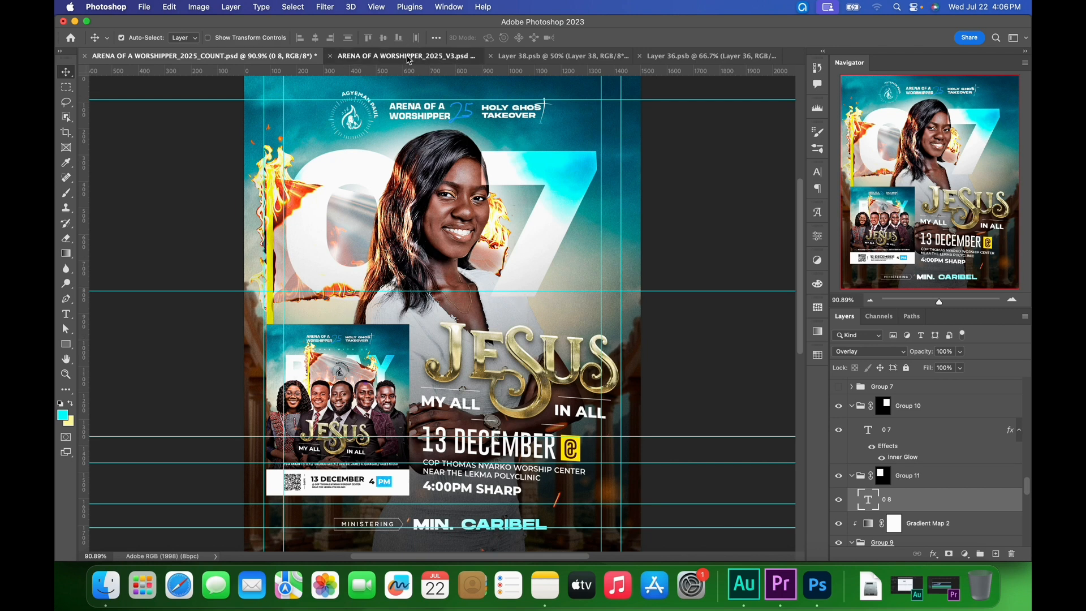
left_click(410, 57)
key("super+0")
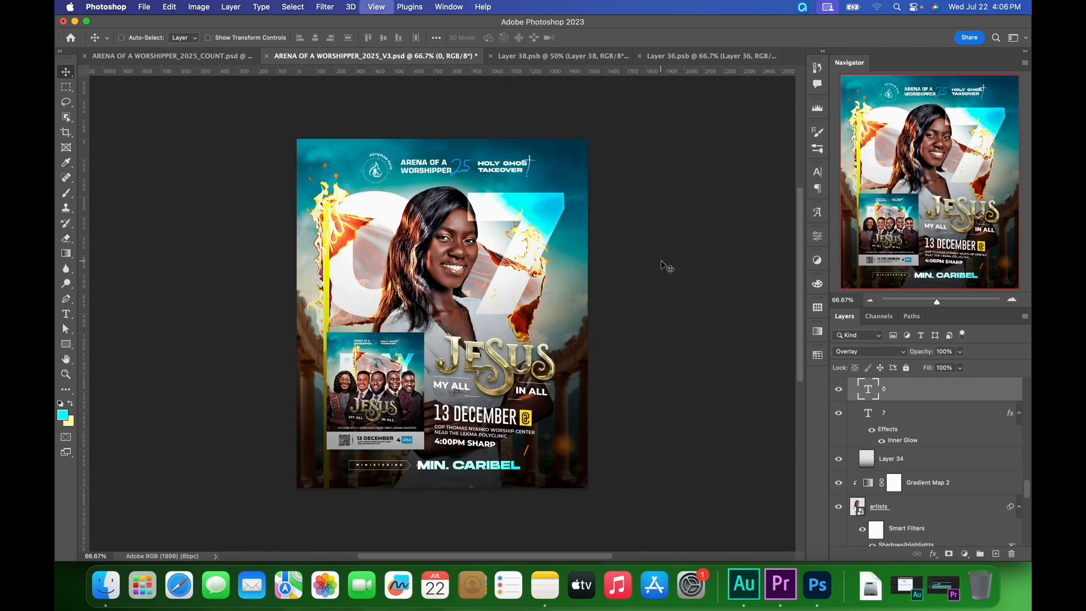
key("Tab")
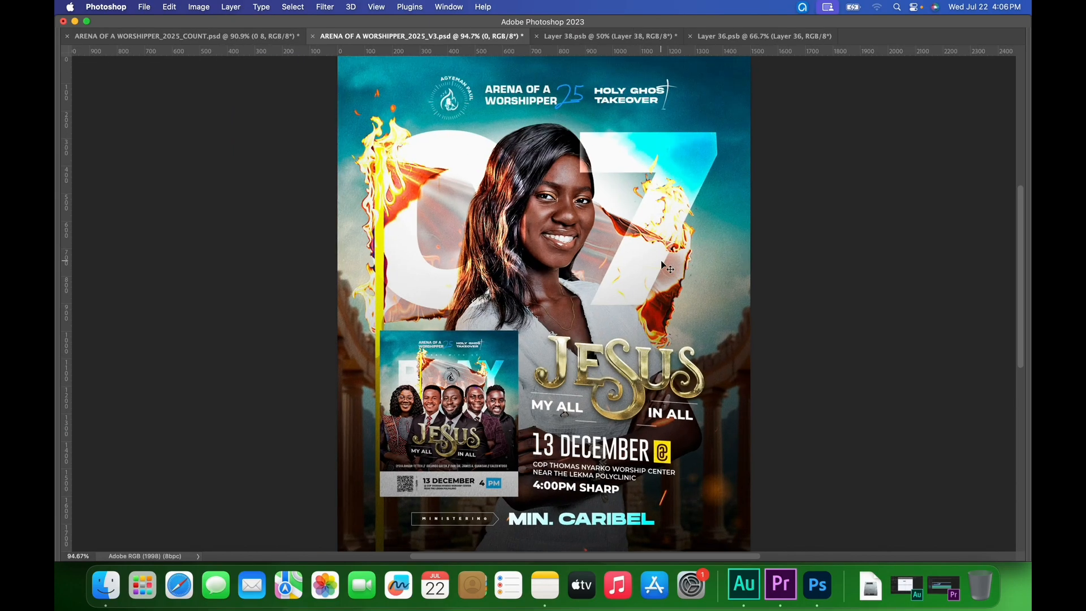
key("super+minus")
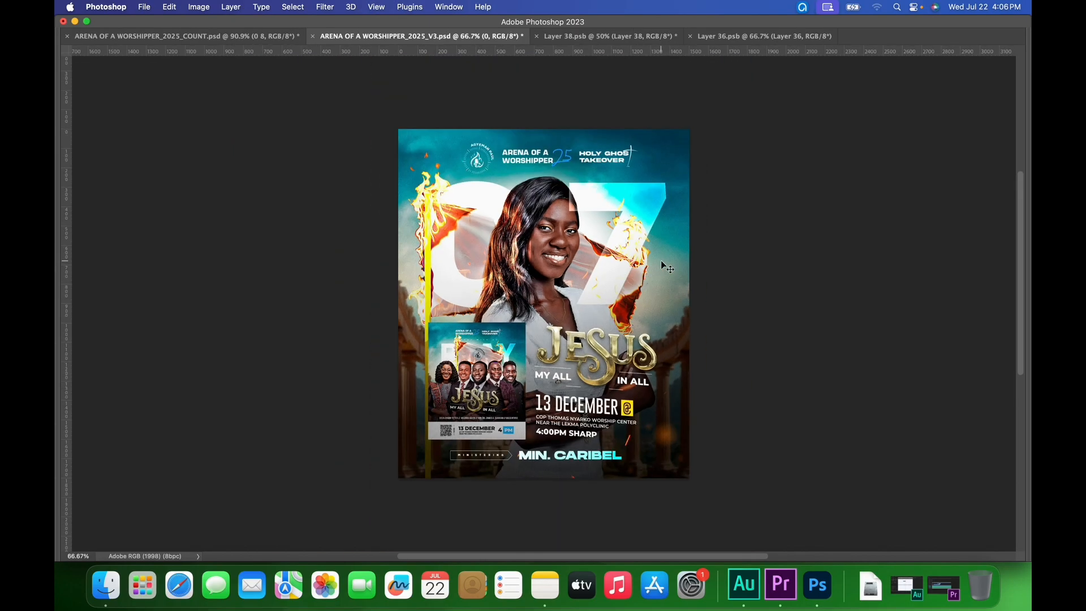
key("super+plus")
key("super+minus")
key("Tab")
- Stamp all visible layers into a new merged layer above the MINISTERING text layer
scroll(956, 412, "up", 2)
left_click_drag(1029, 498, 1028, 380)
left_click(928, 394)
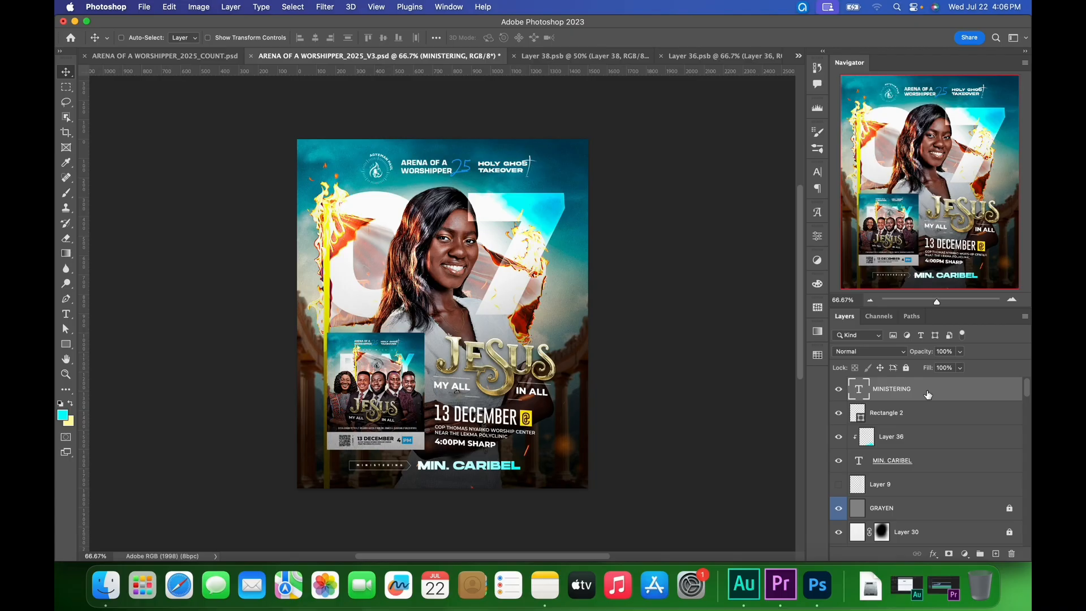
key("super+alt+shift+e")
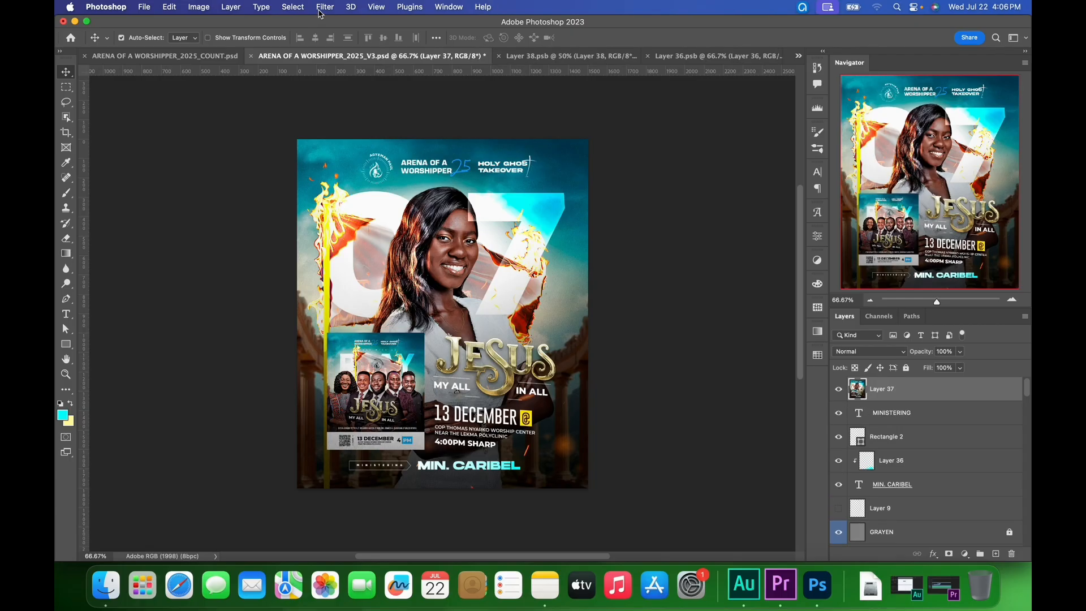
- Sharpen the merged layer with Unsharp Mask at amount 28%, radius 1.0 pixels and threshold 0, and check the whole flyer
left_click(321, 7)
mouse_move(394, 234)
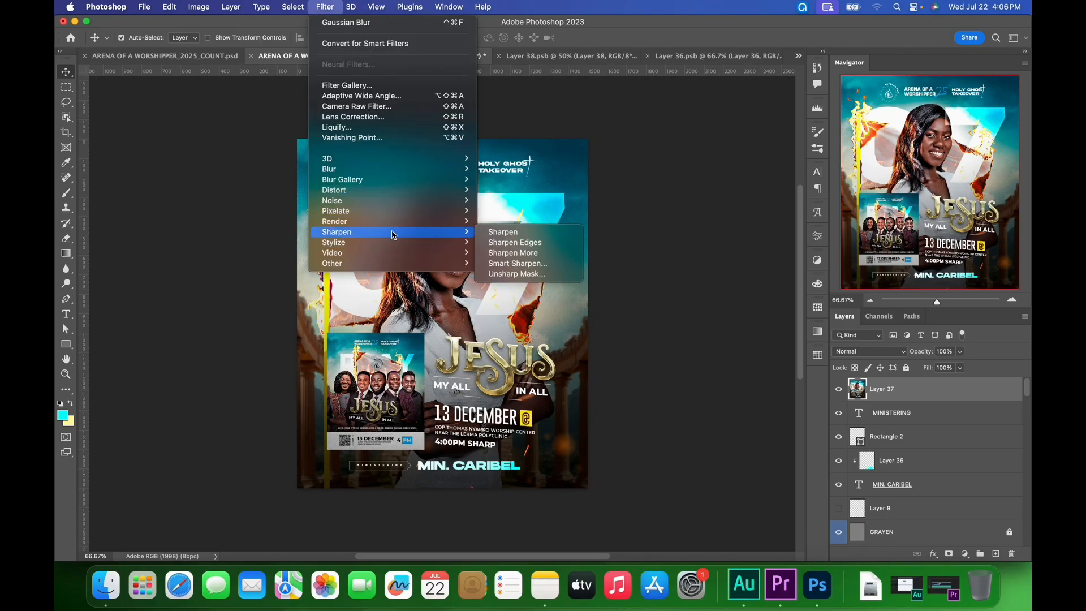
left_click(517, 274)
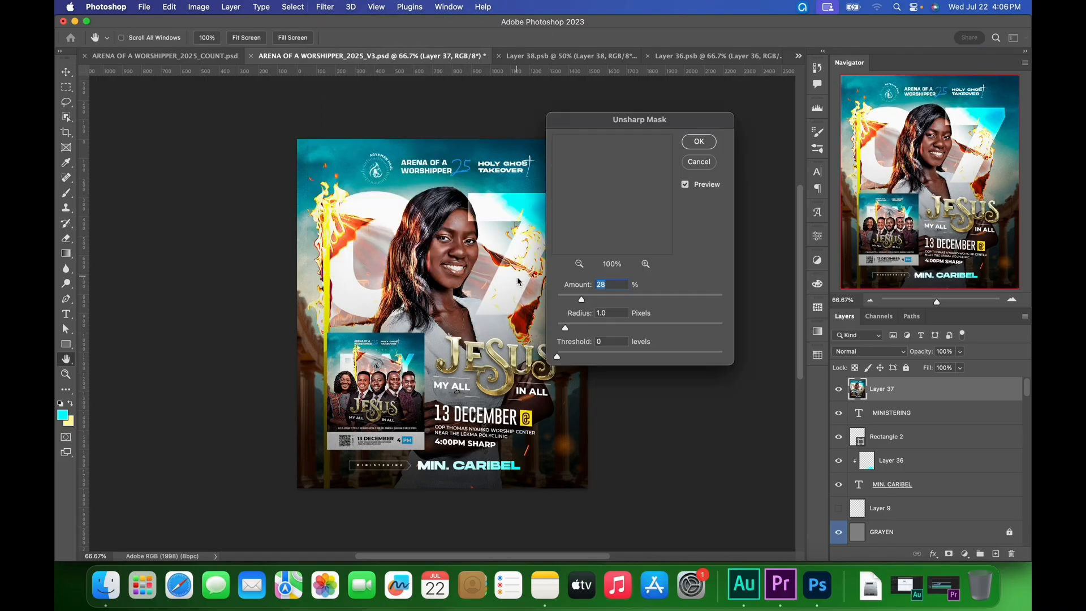
left_click(699, 142)
key("super+0")
key("super+minus")
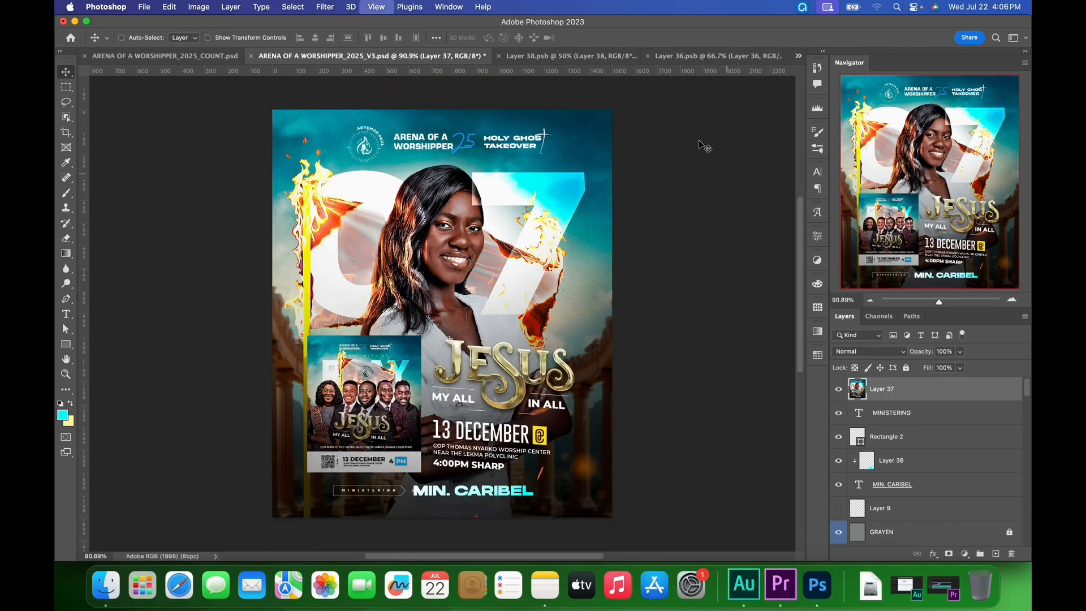